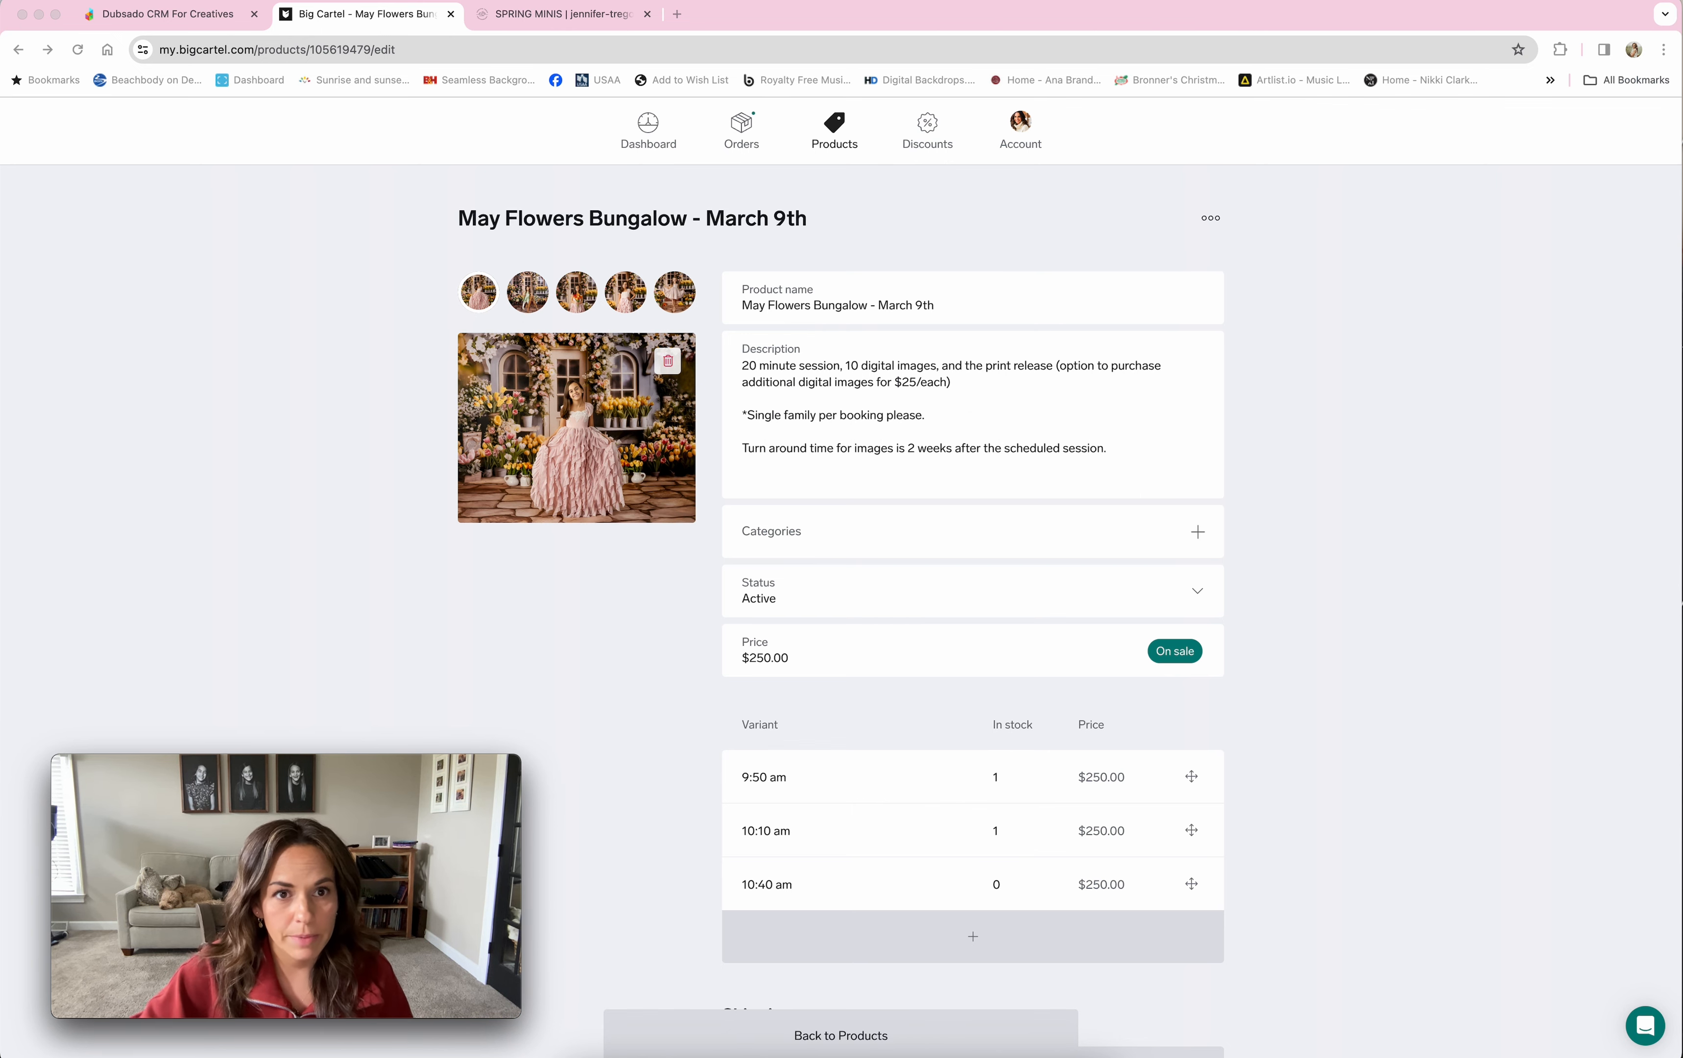
Step: From the SPRING MINIS page, book the May Flowers Bungalow March 9th session
left_click(543, 14)
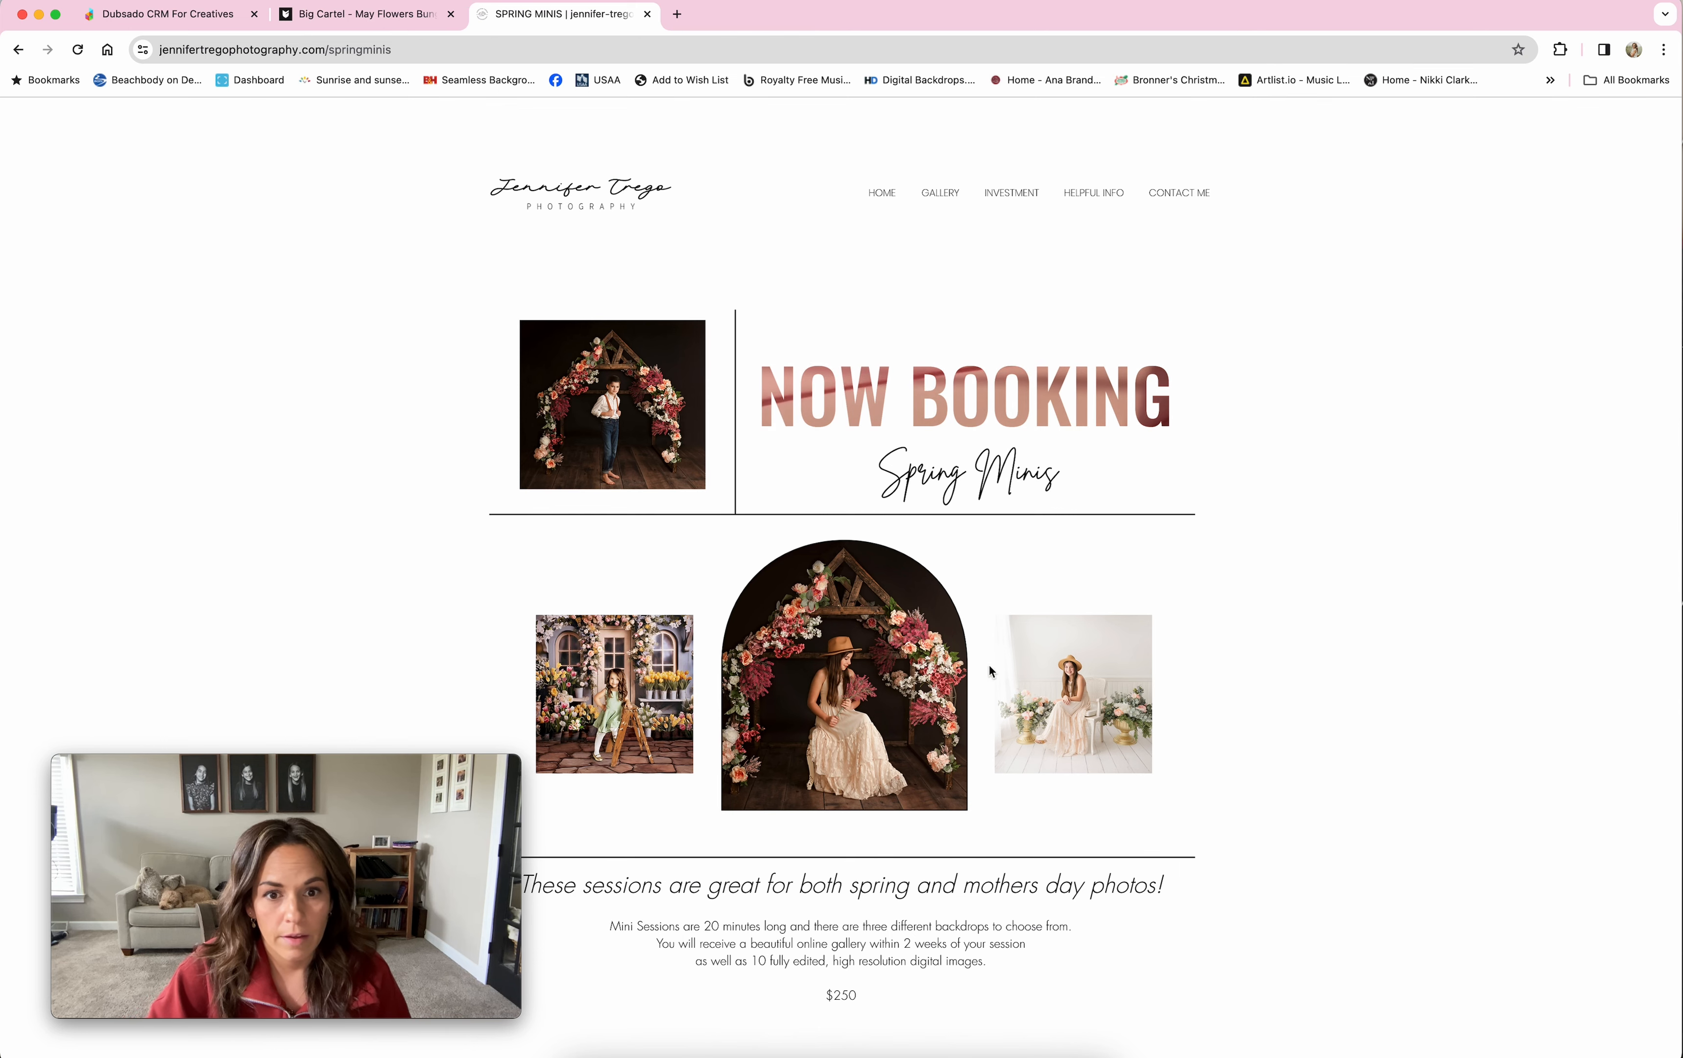
scroll(910, 630, "down", 9)
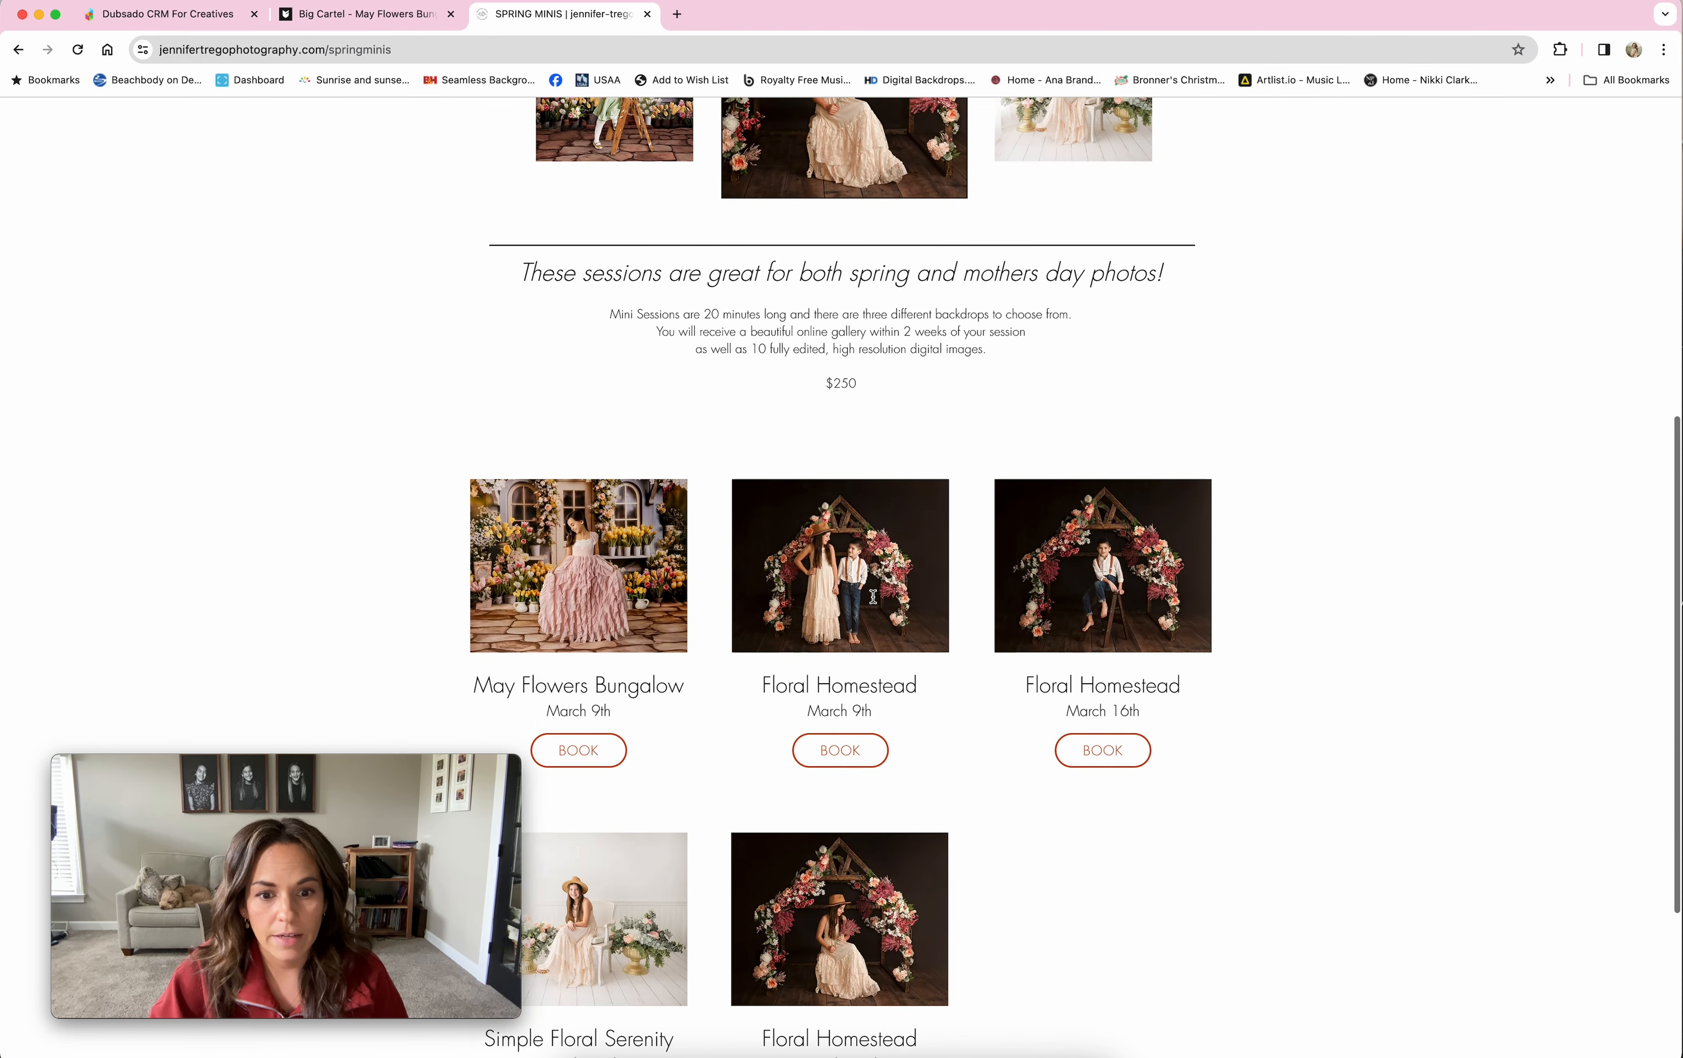
scroll(874, 596, "down", 3)
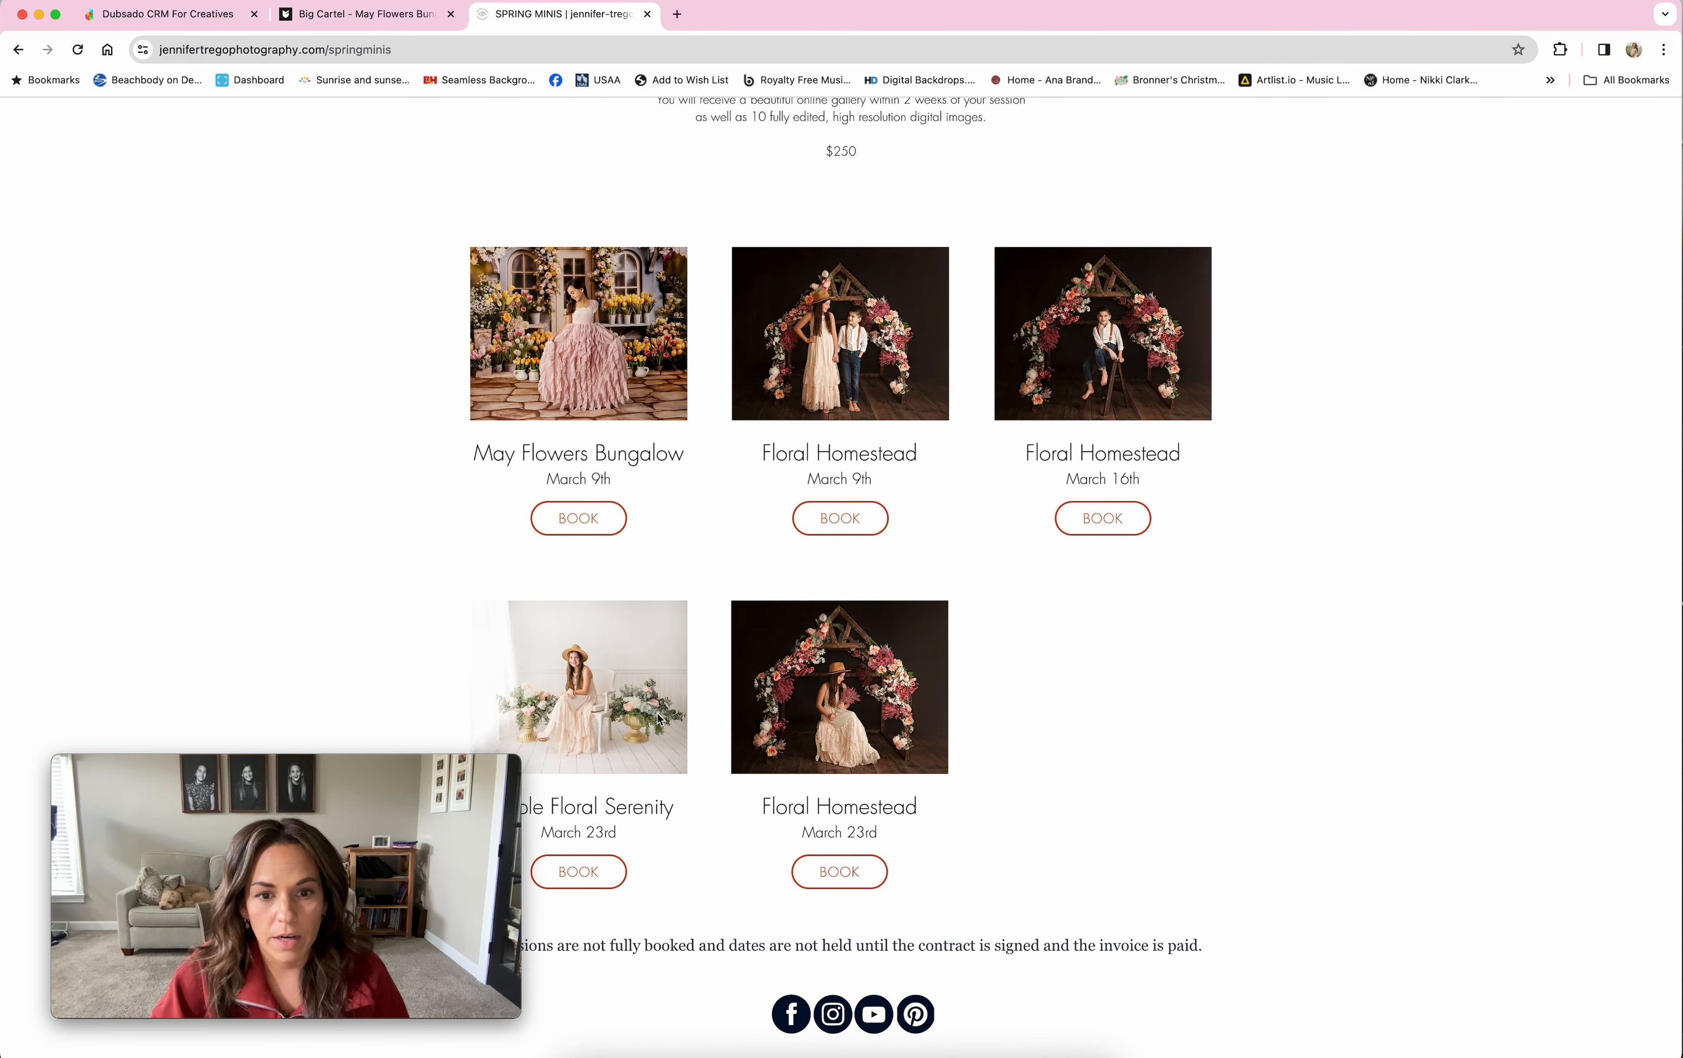
scroll(726, 595, "up", 2)
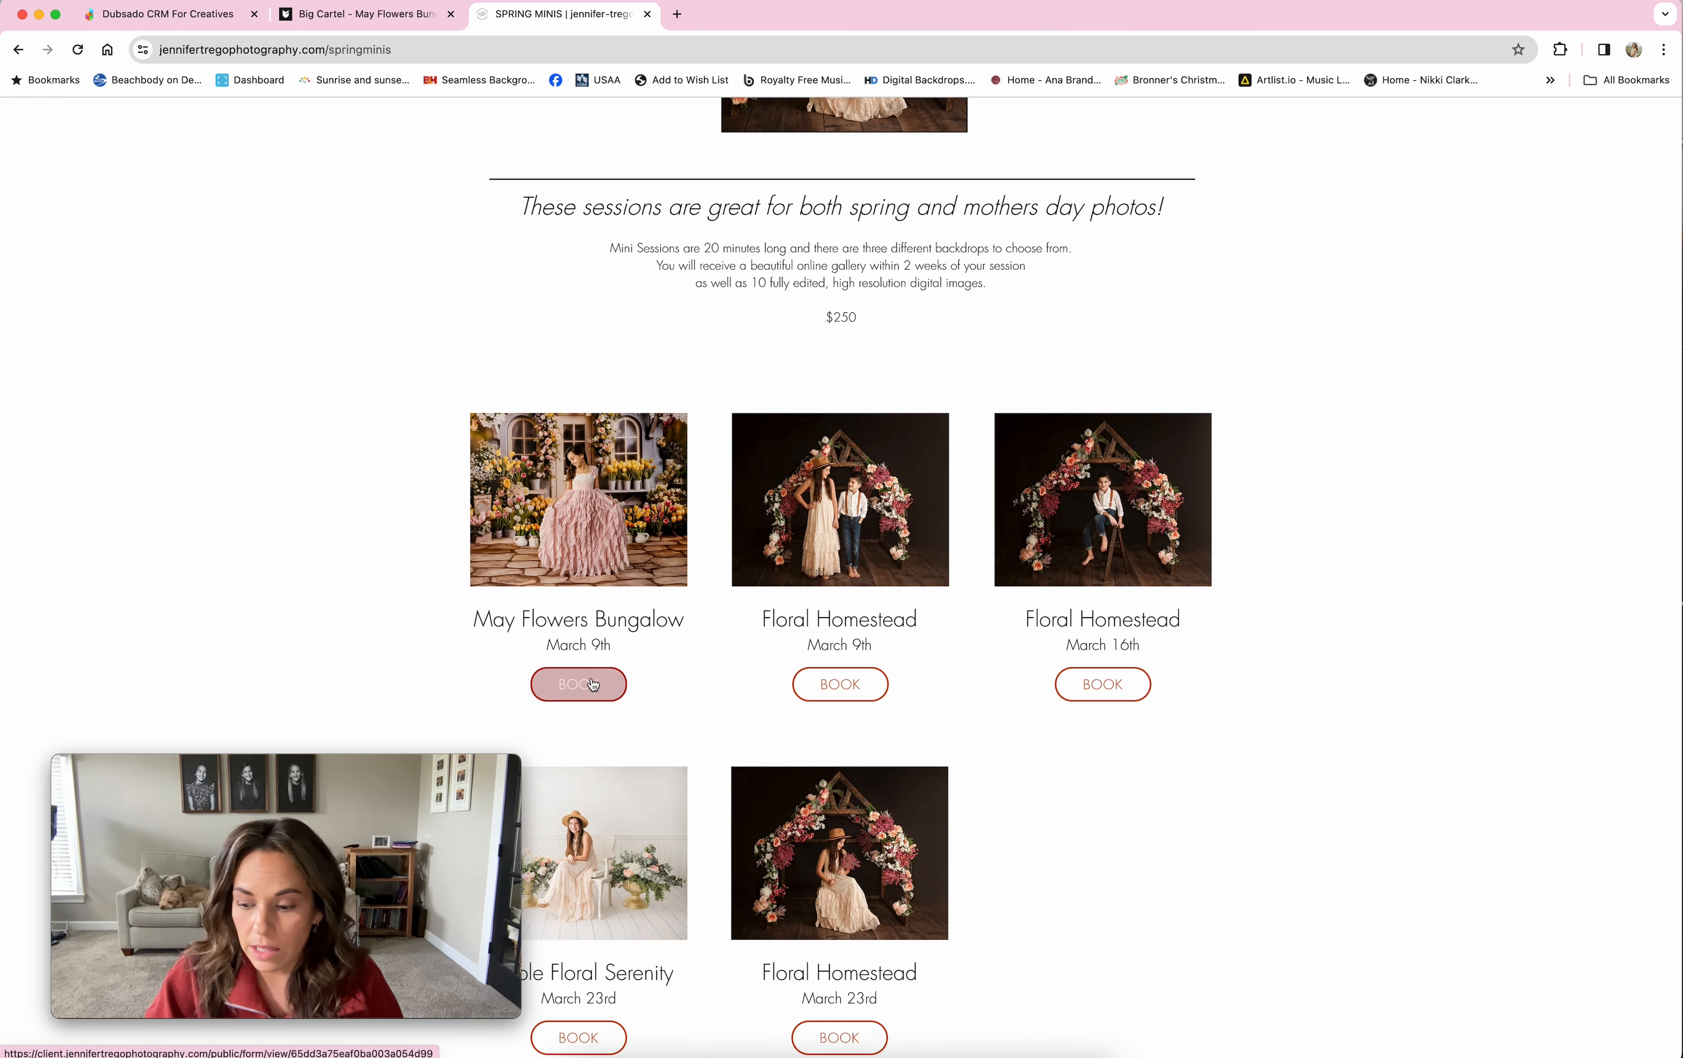
left_click(592, 685)
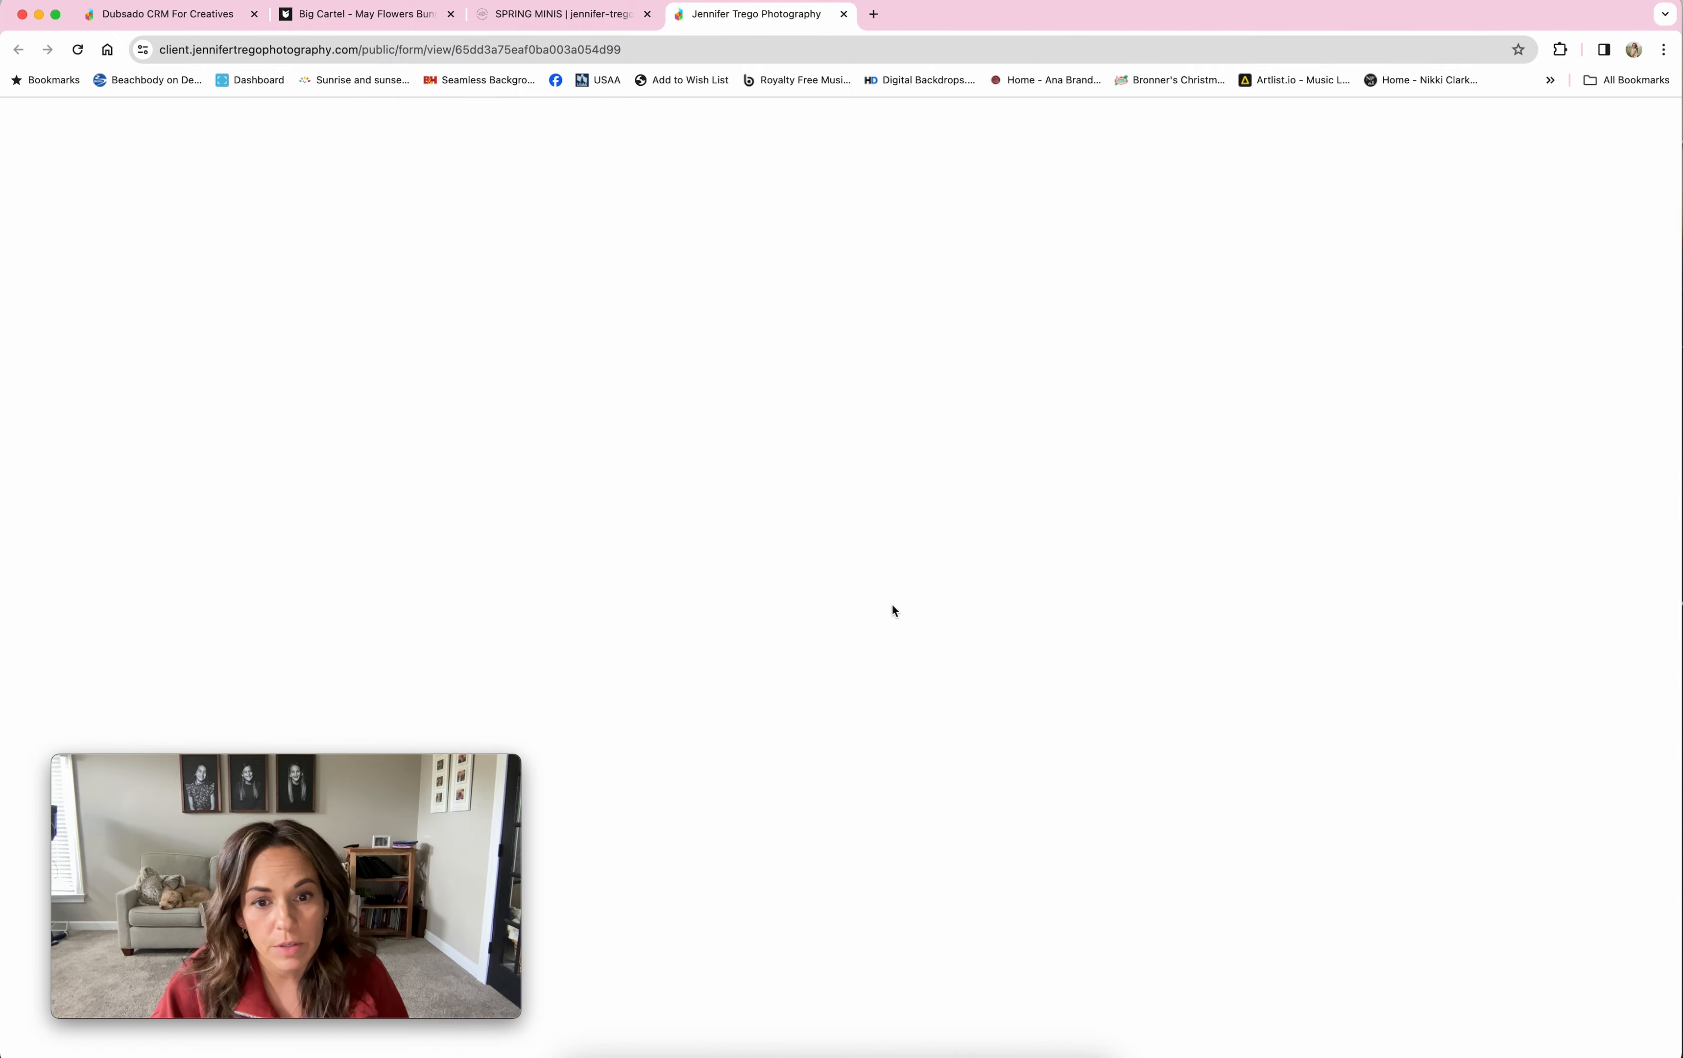
Step: Enter the client's first name, last name and children's names on the booking form
scroll(928, 492, "down", 9)
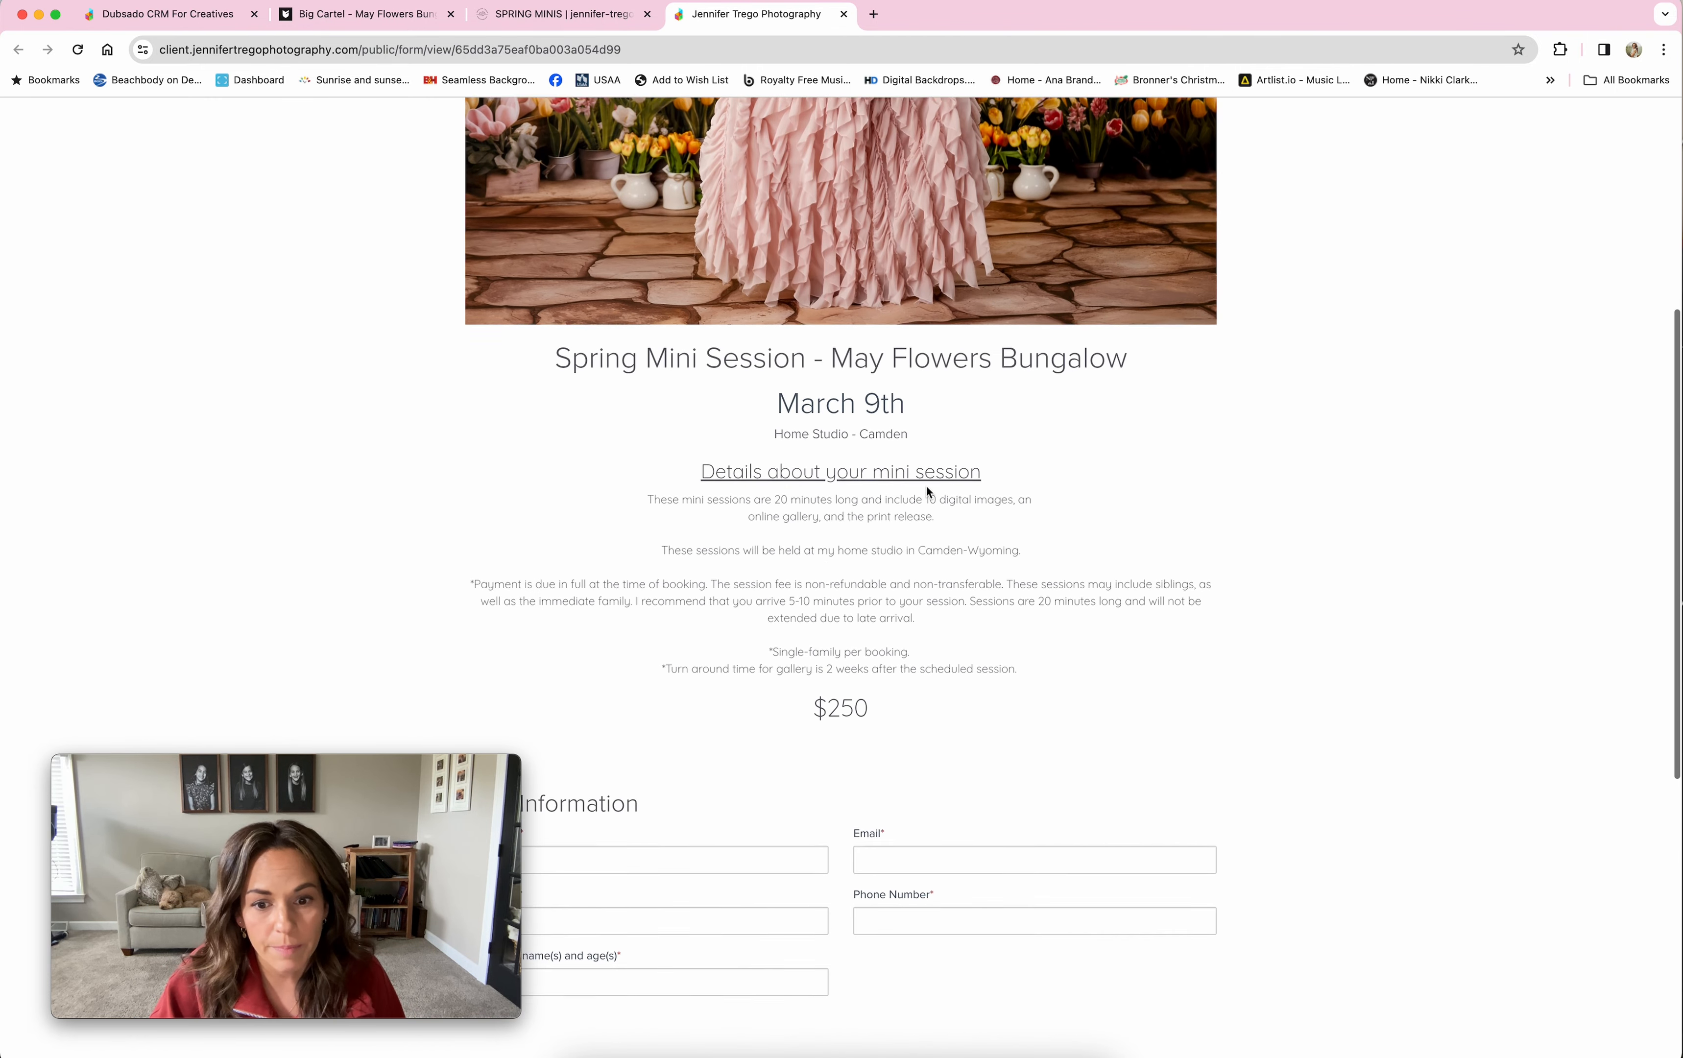
scroll(926, 492, "down", 2)
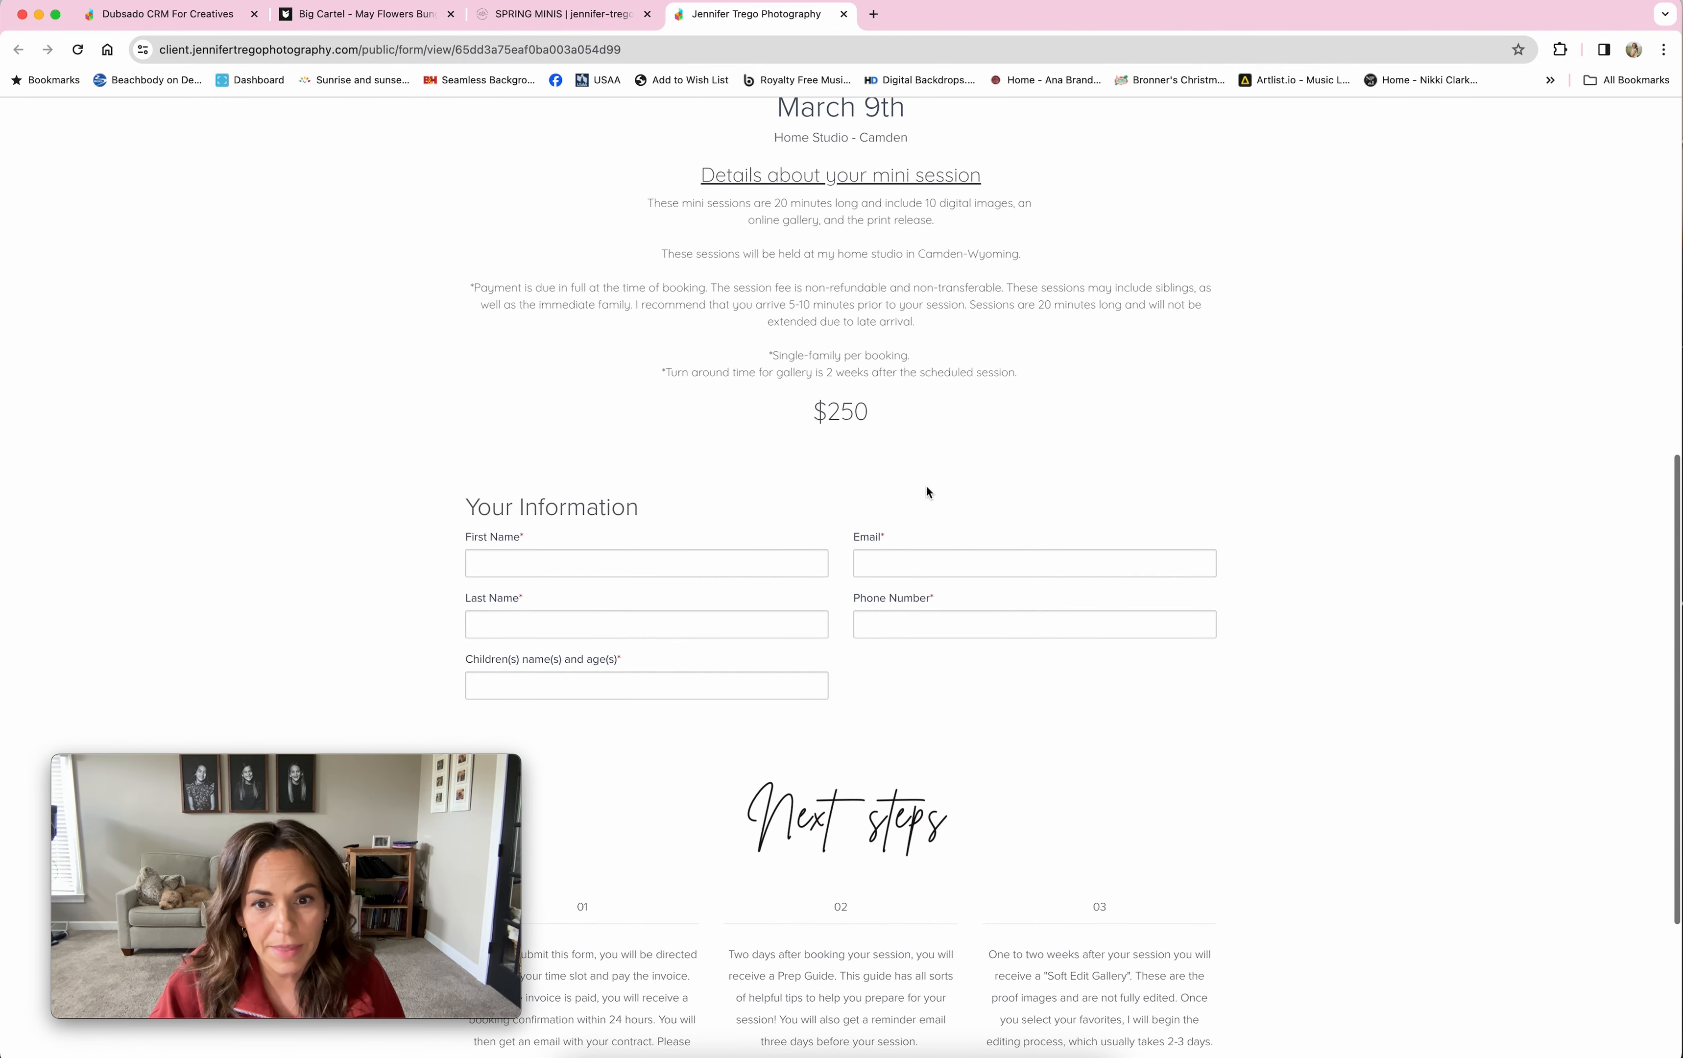
left_click(639, 563)
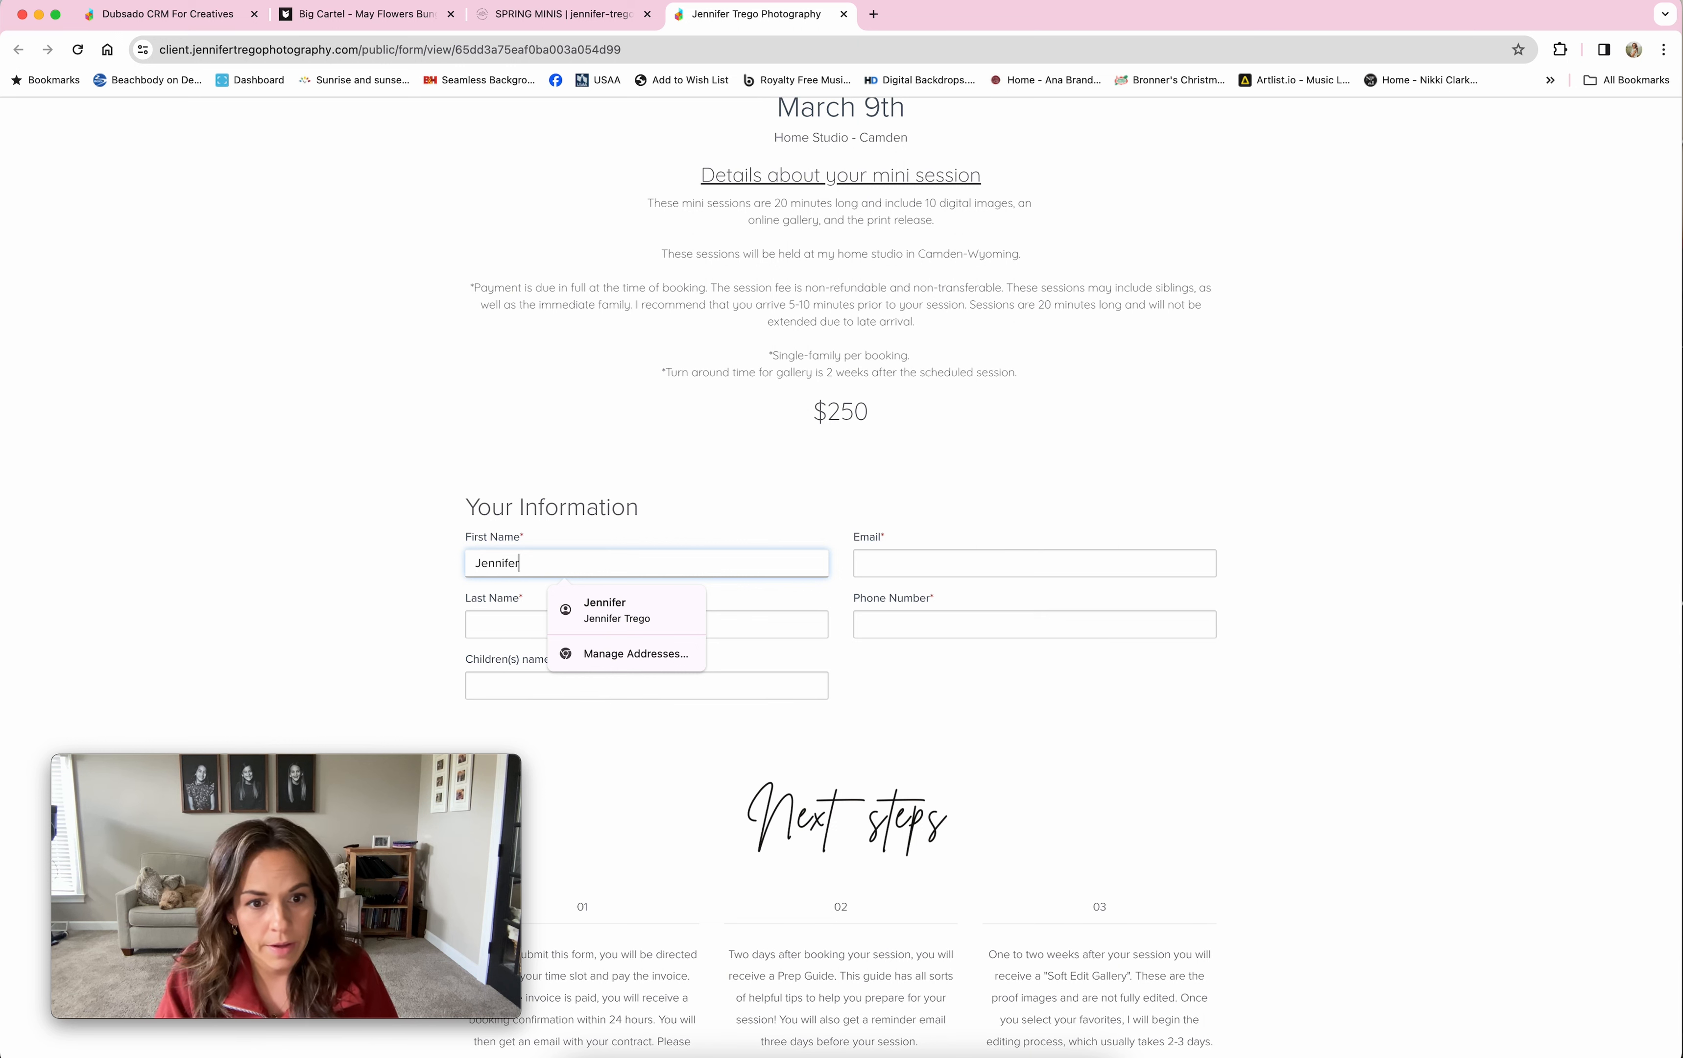
key("Tab")
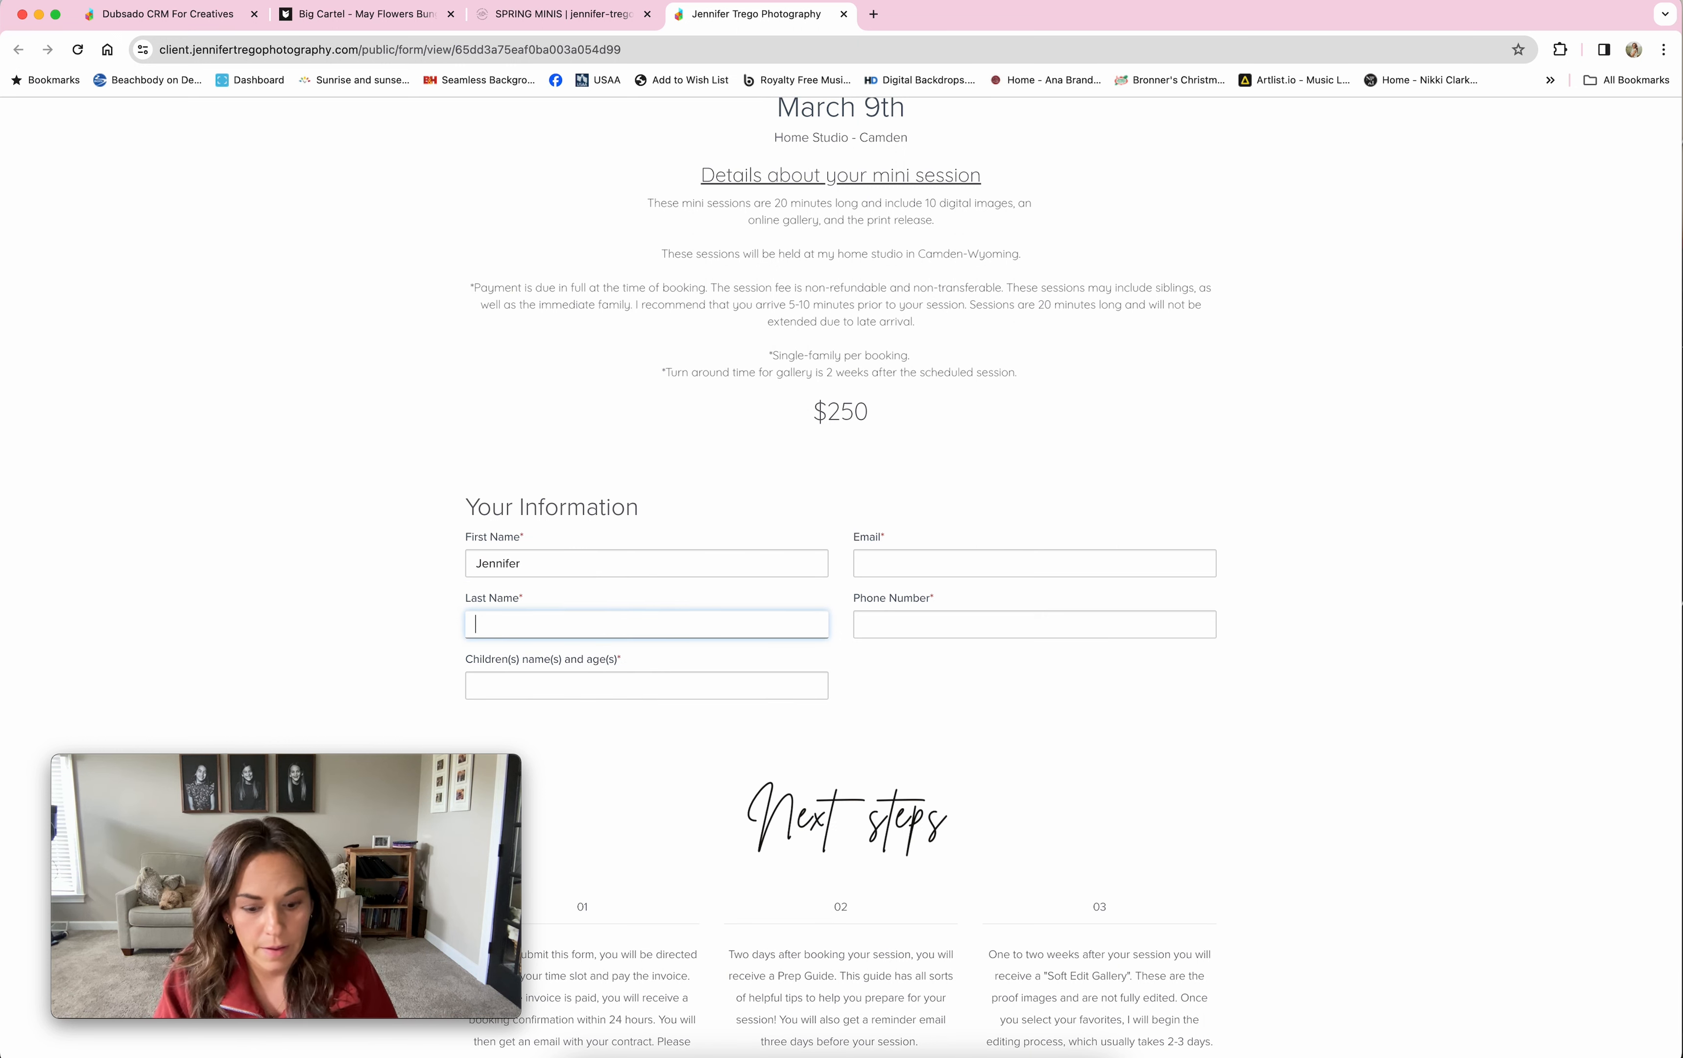
key("Tab")
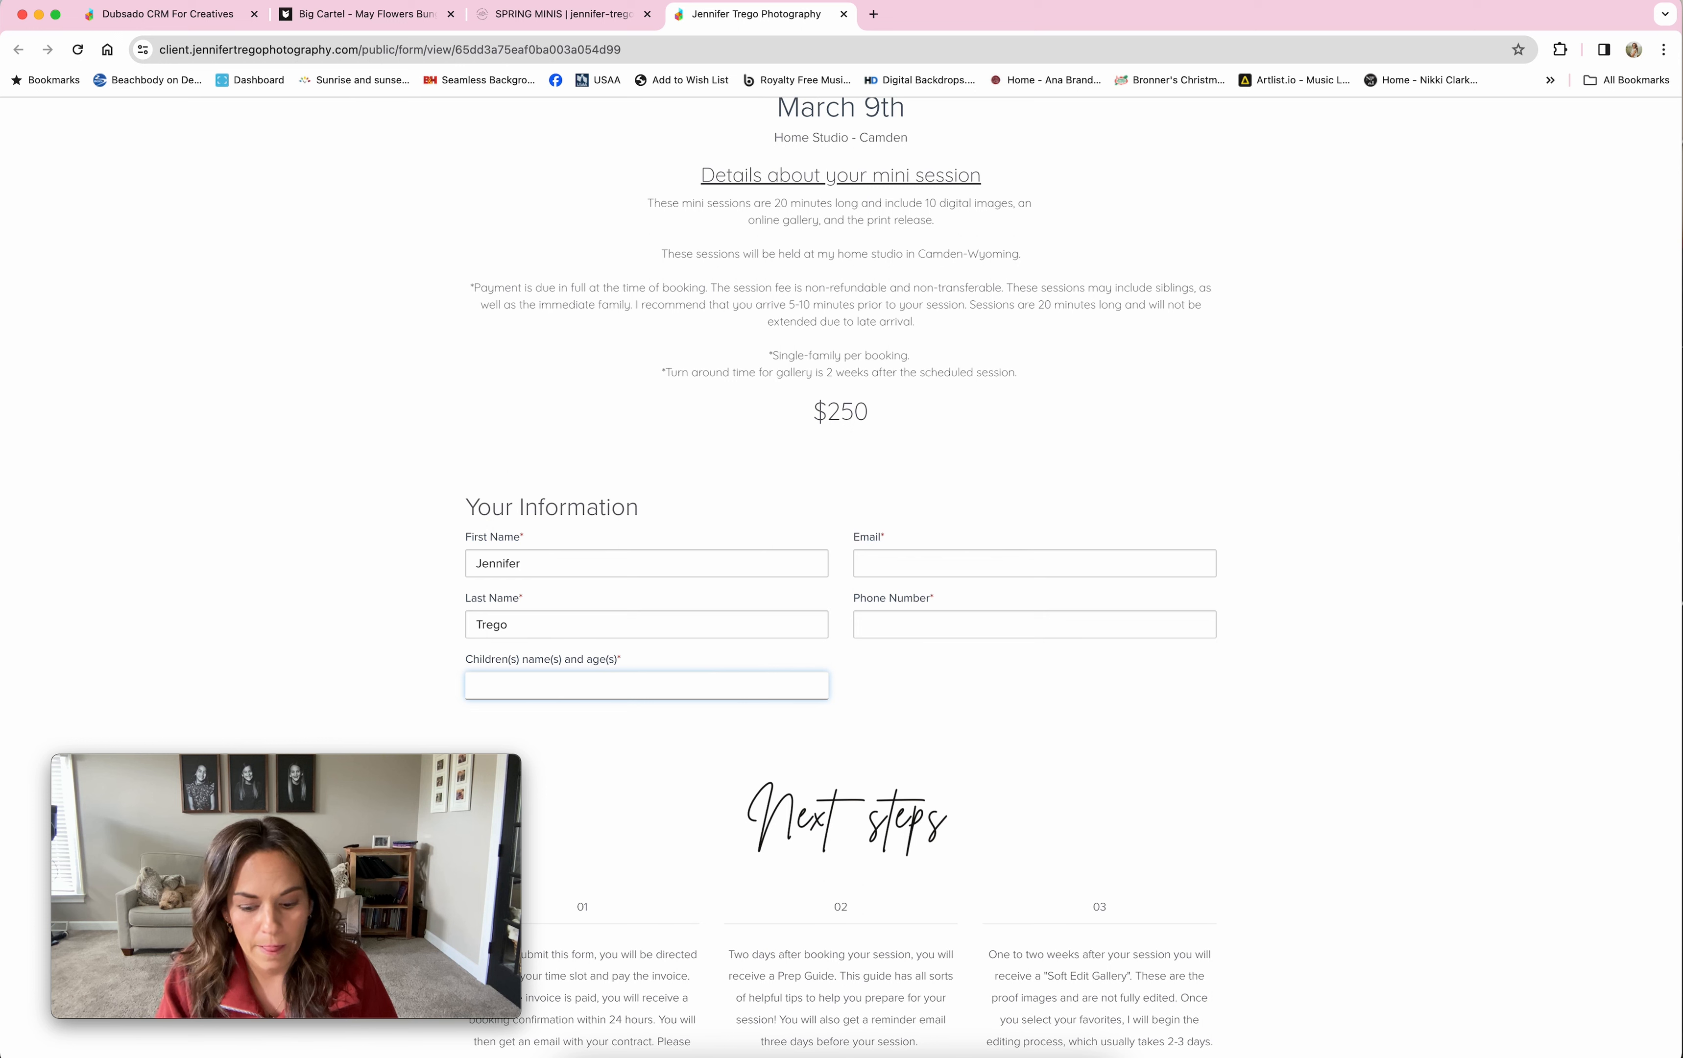
type("Jennifer")
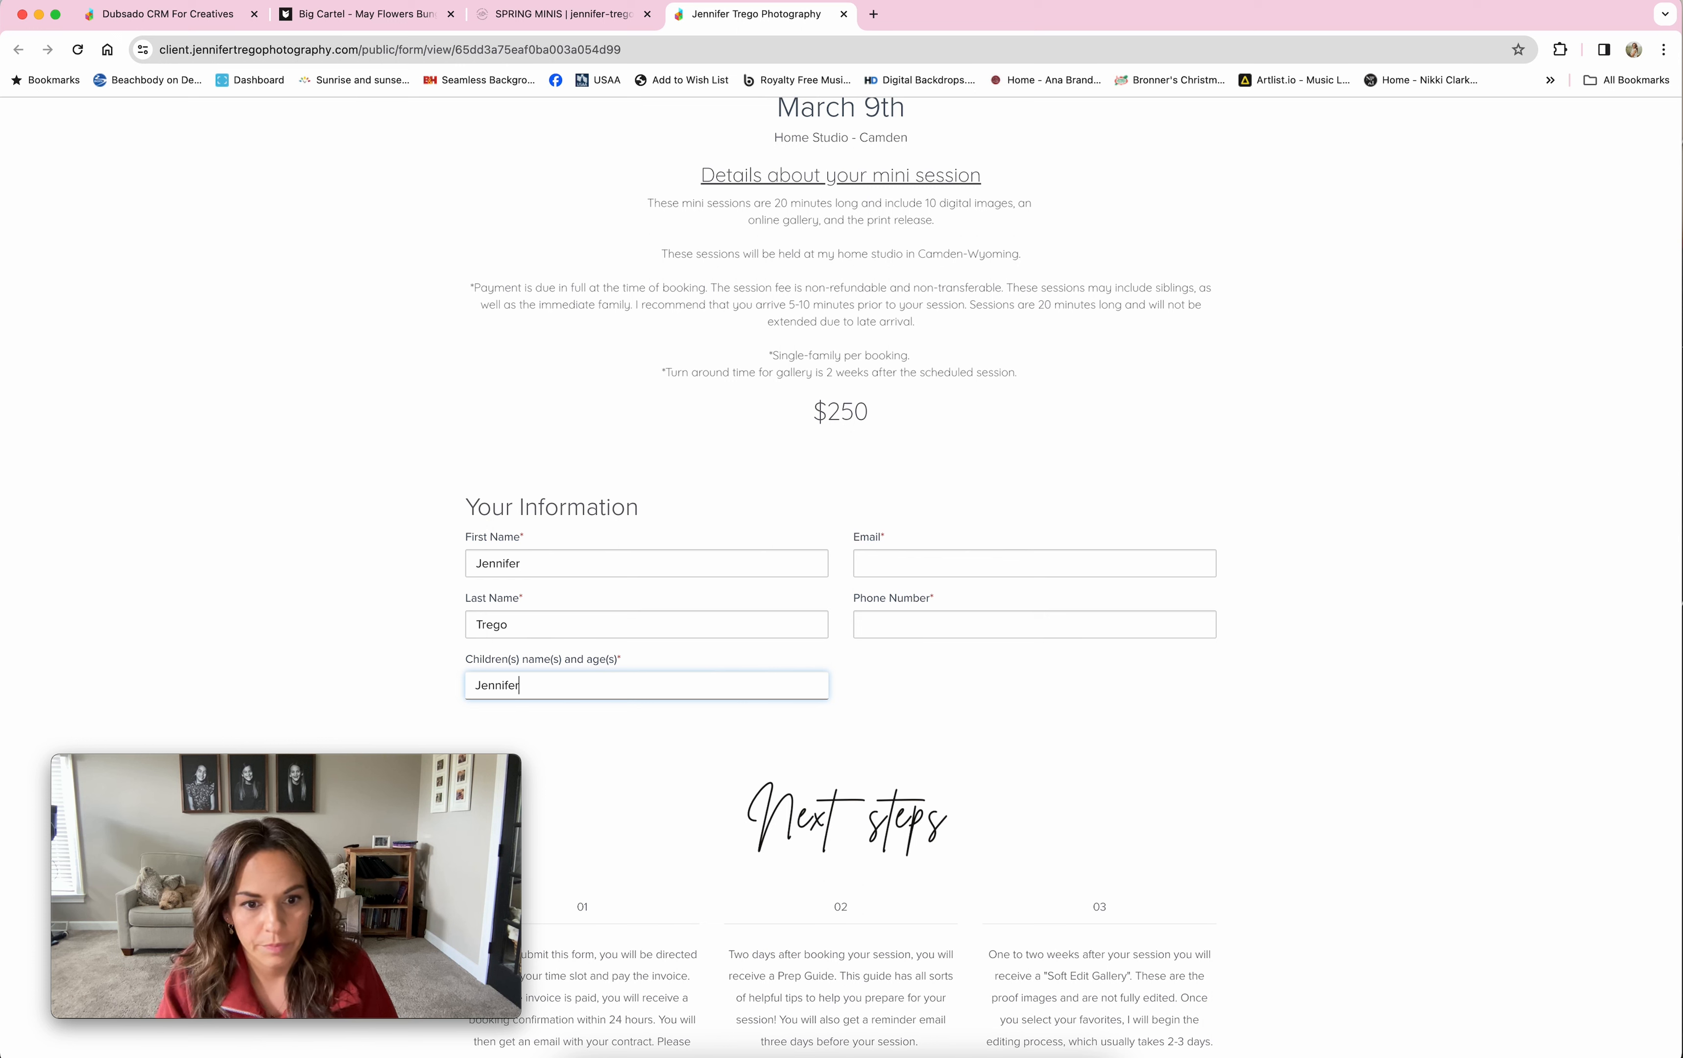
Step: Fill the client's e-mail and phone from autofill suggestions and send the form
key("Tab")
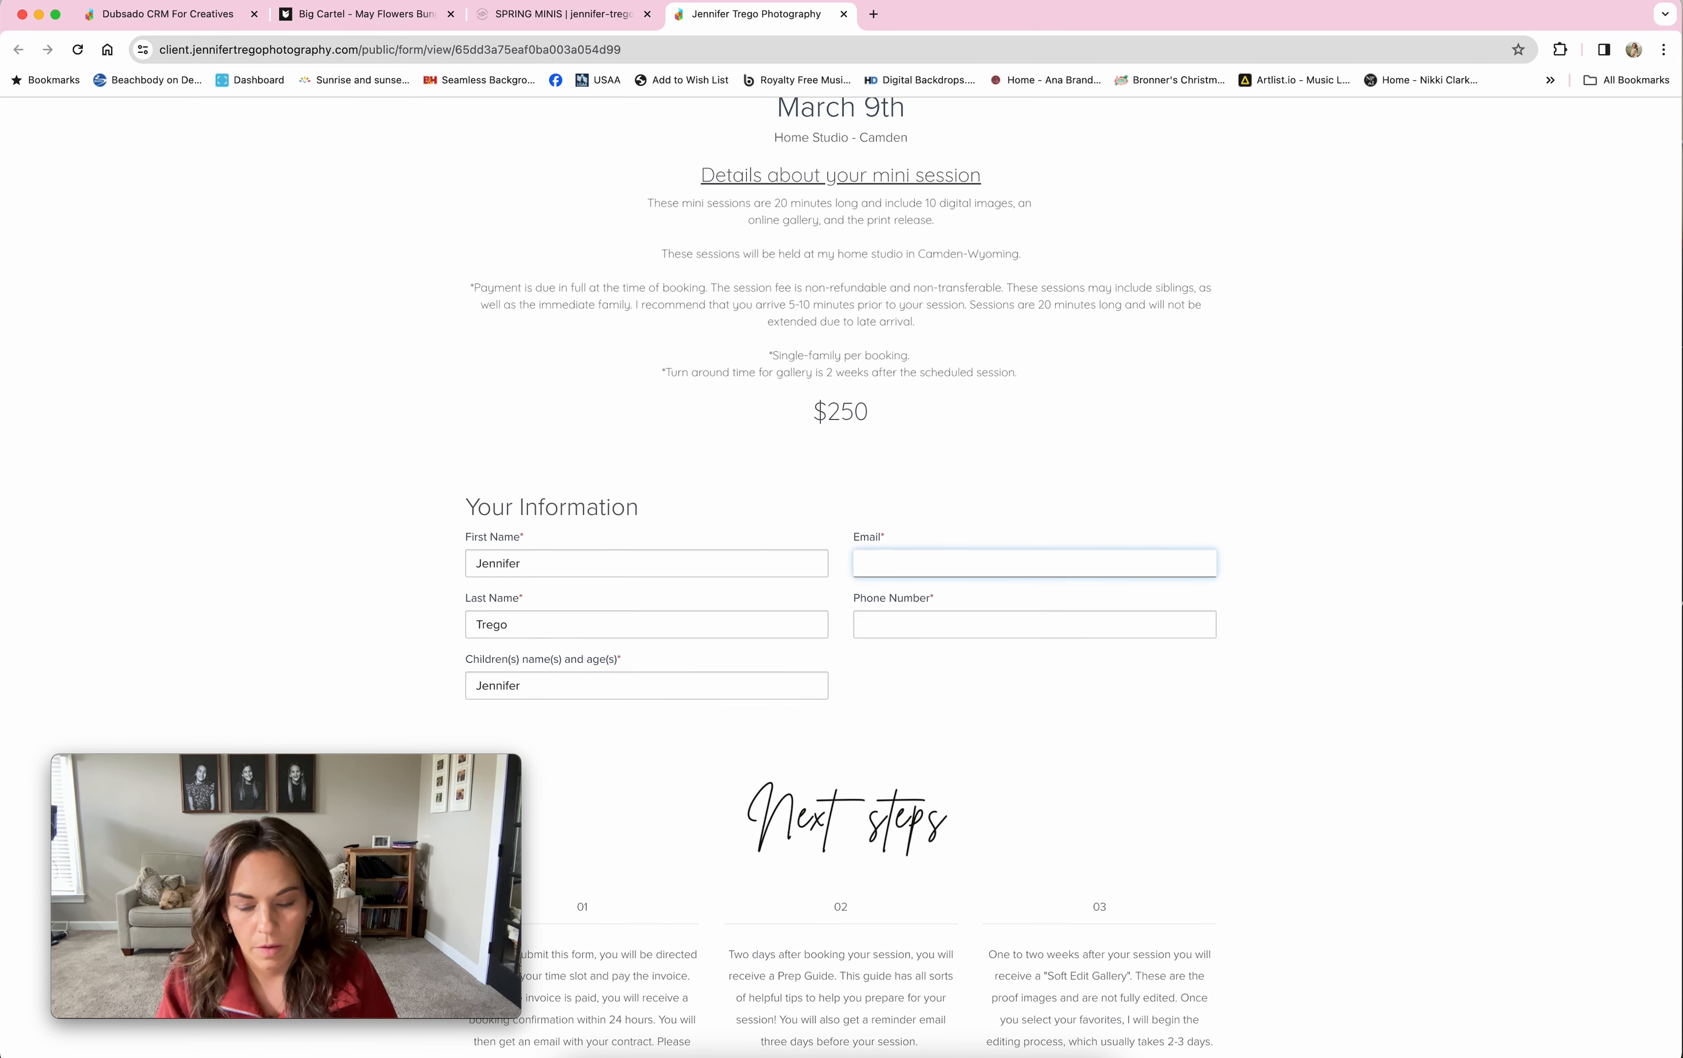
type("contact")
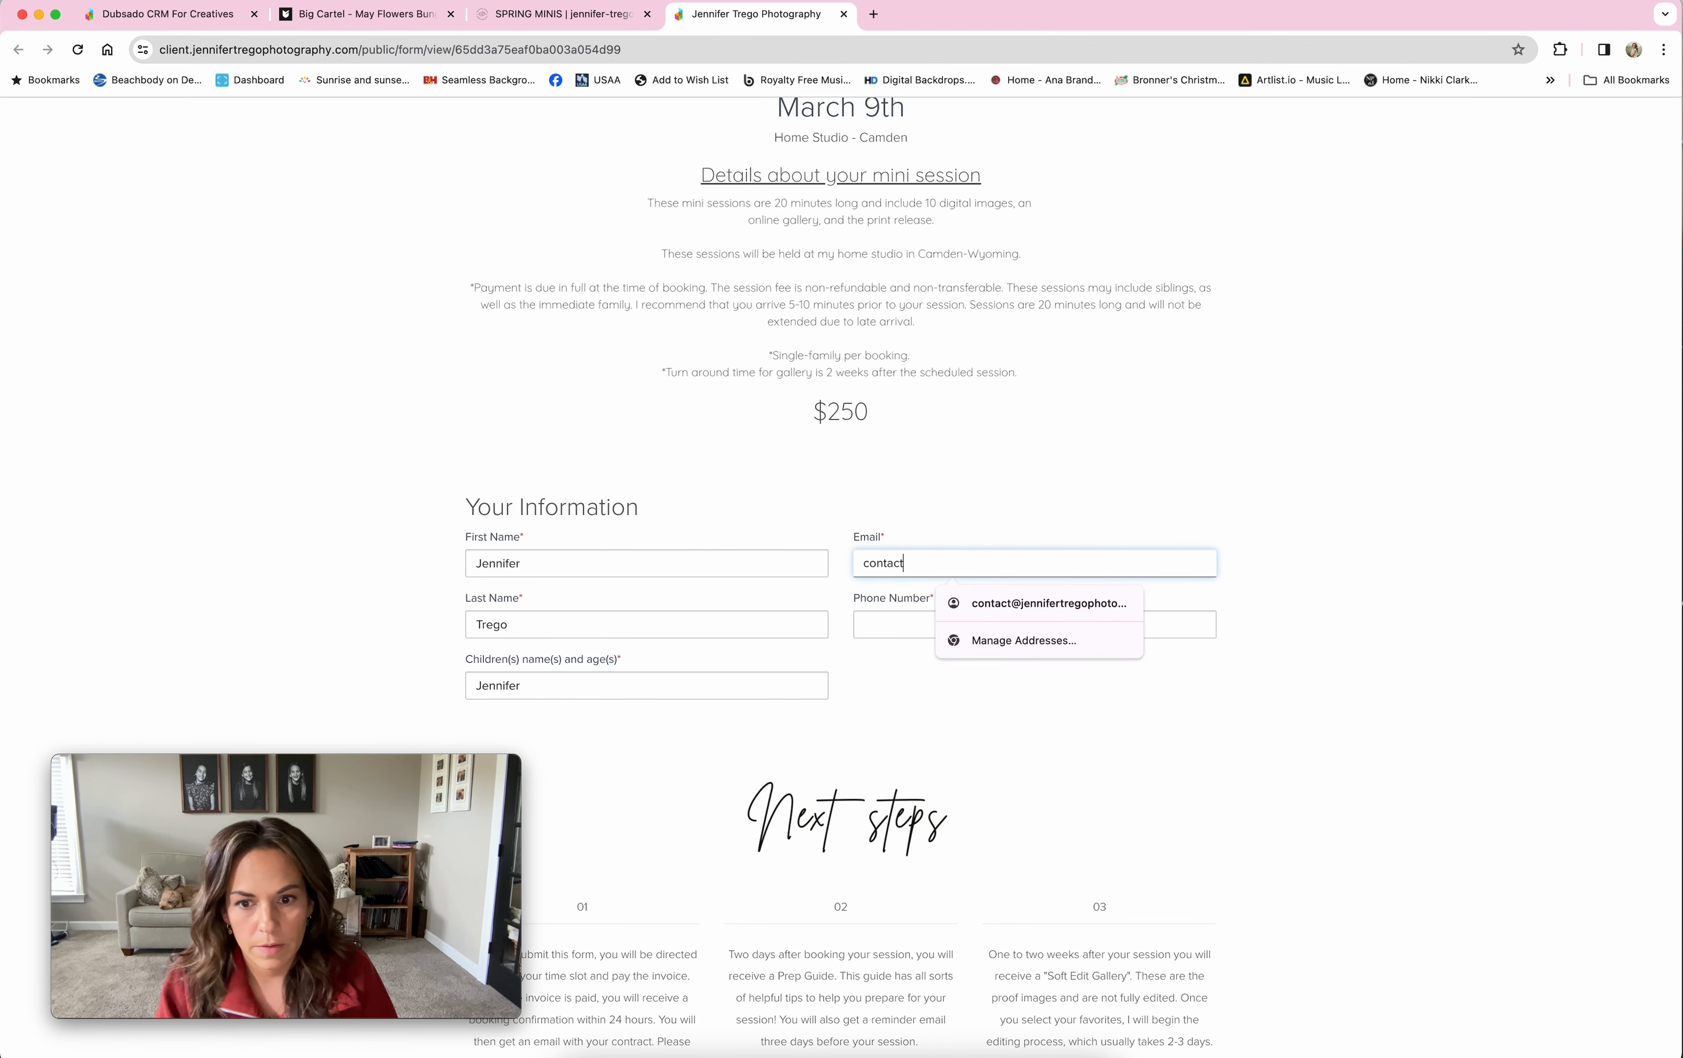
left_click(1002, 609)
left_click(997, 616)
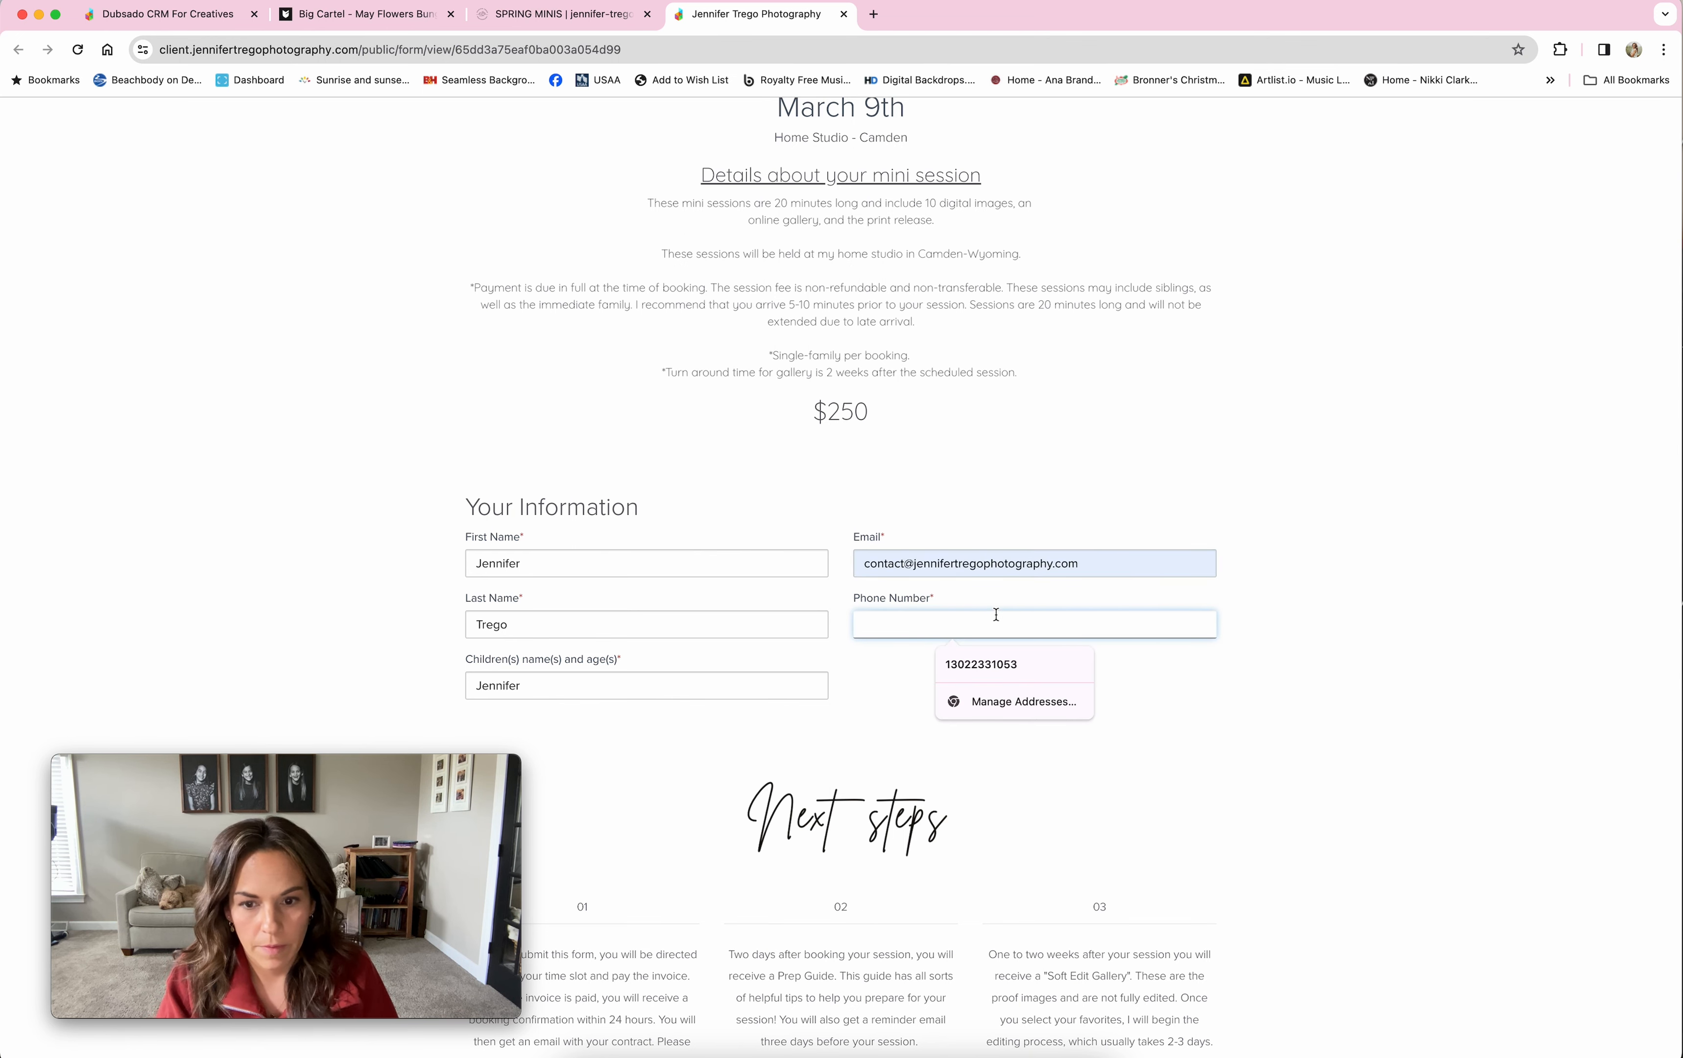
left_click(1005, 655)
scroll(1309, 733, "down", 4)
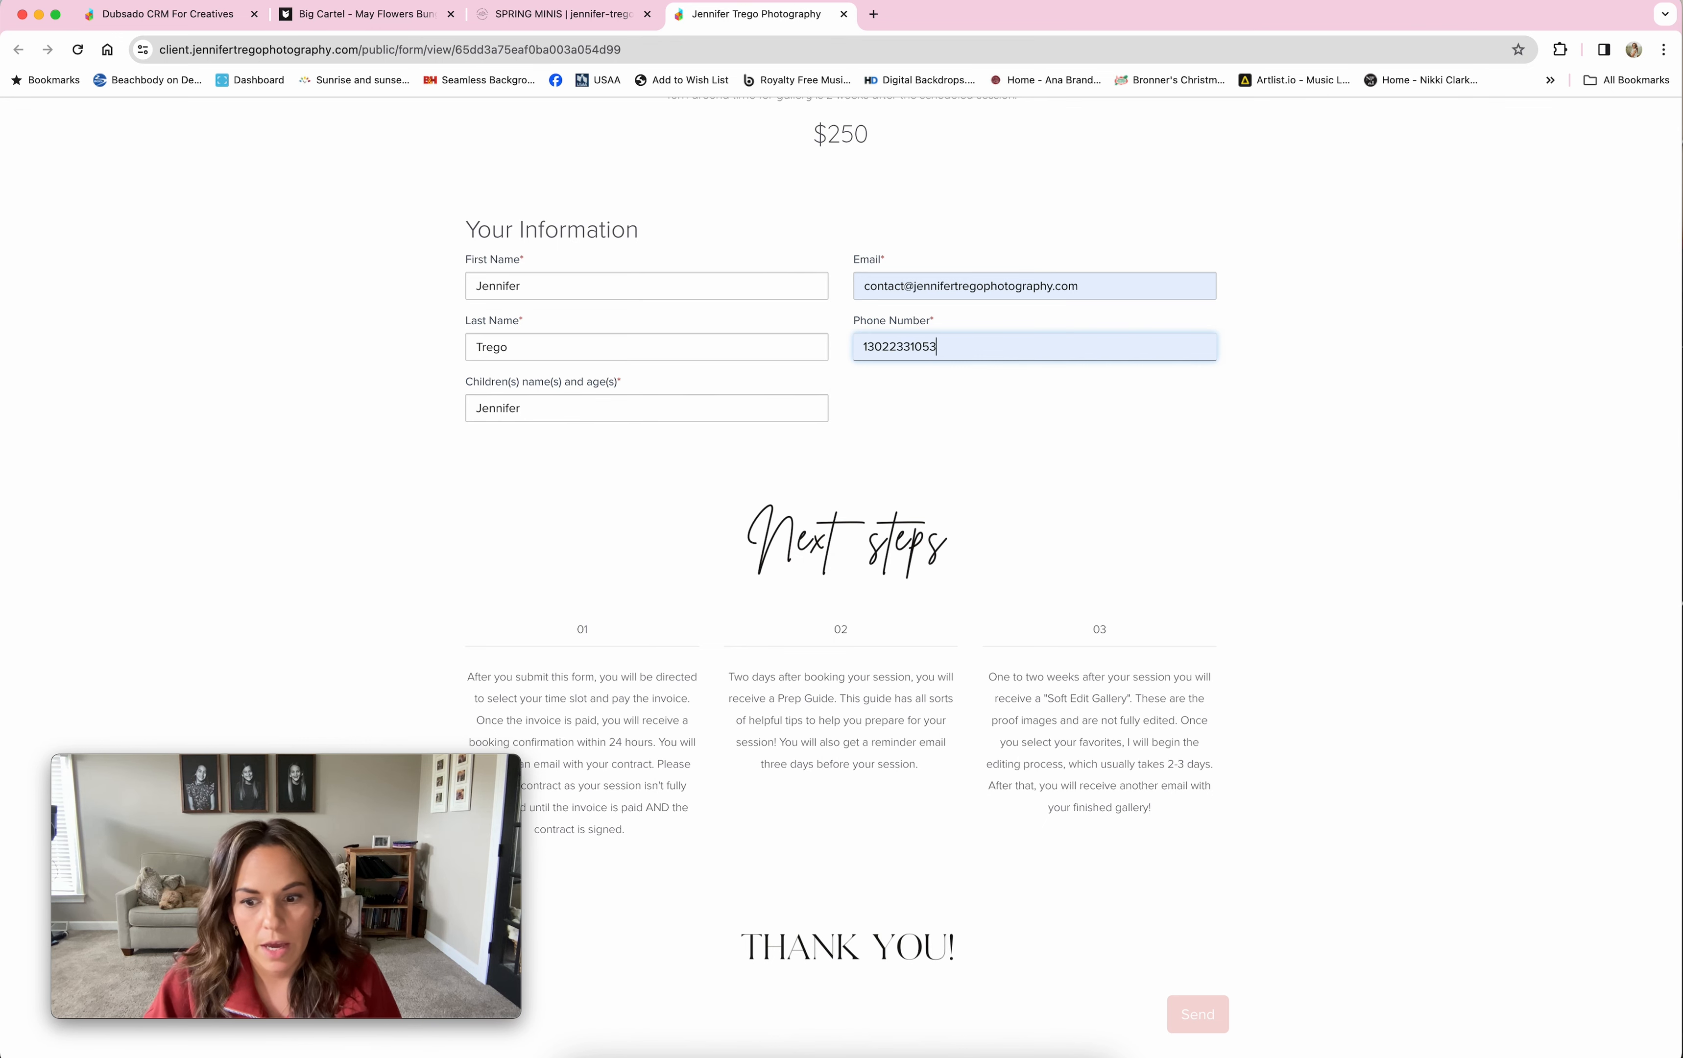
left_click(1196, 1014)
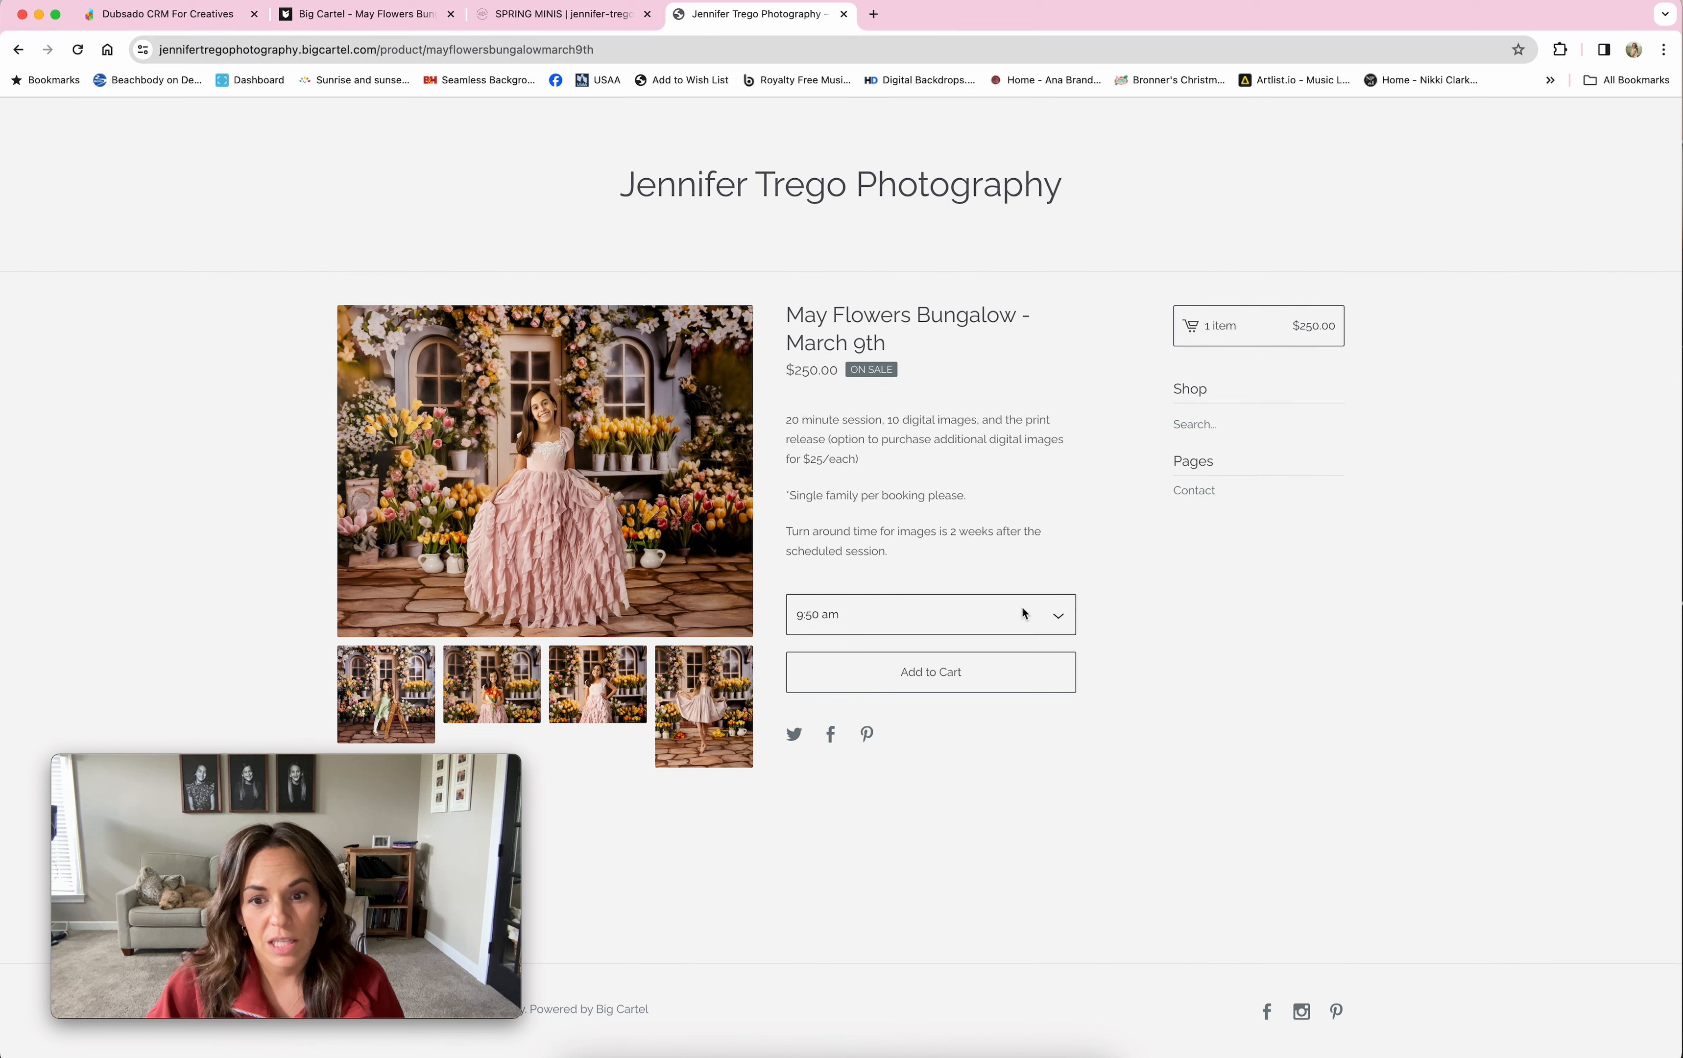
left_click(1061, 615)
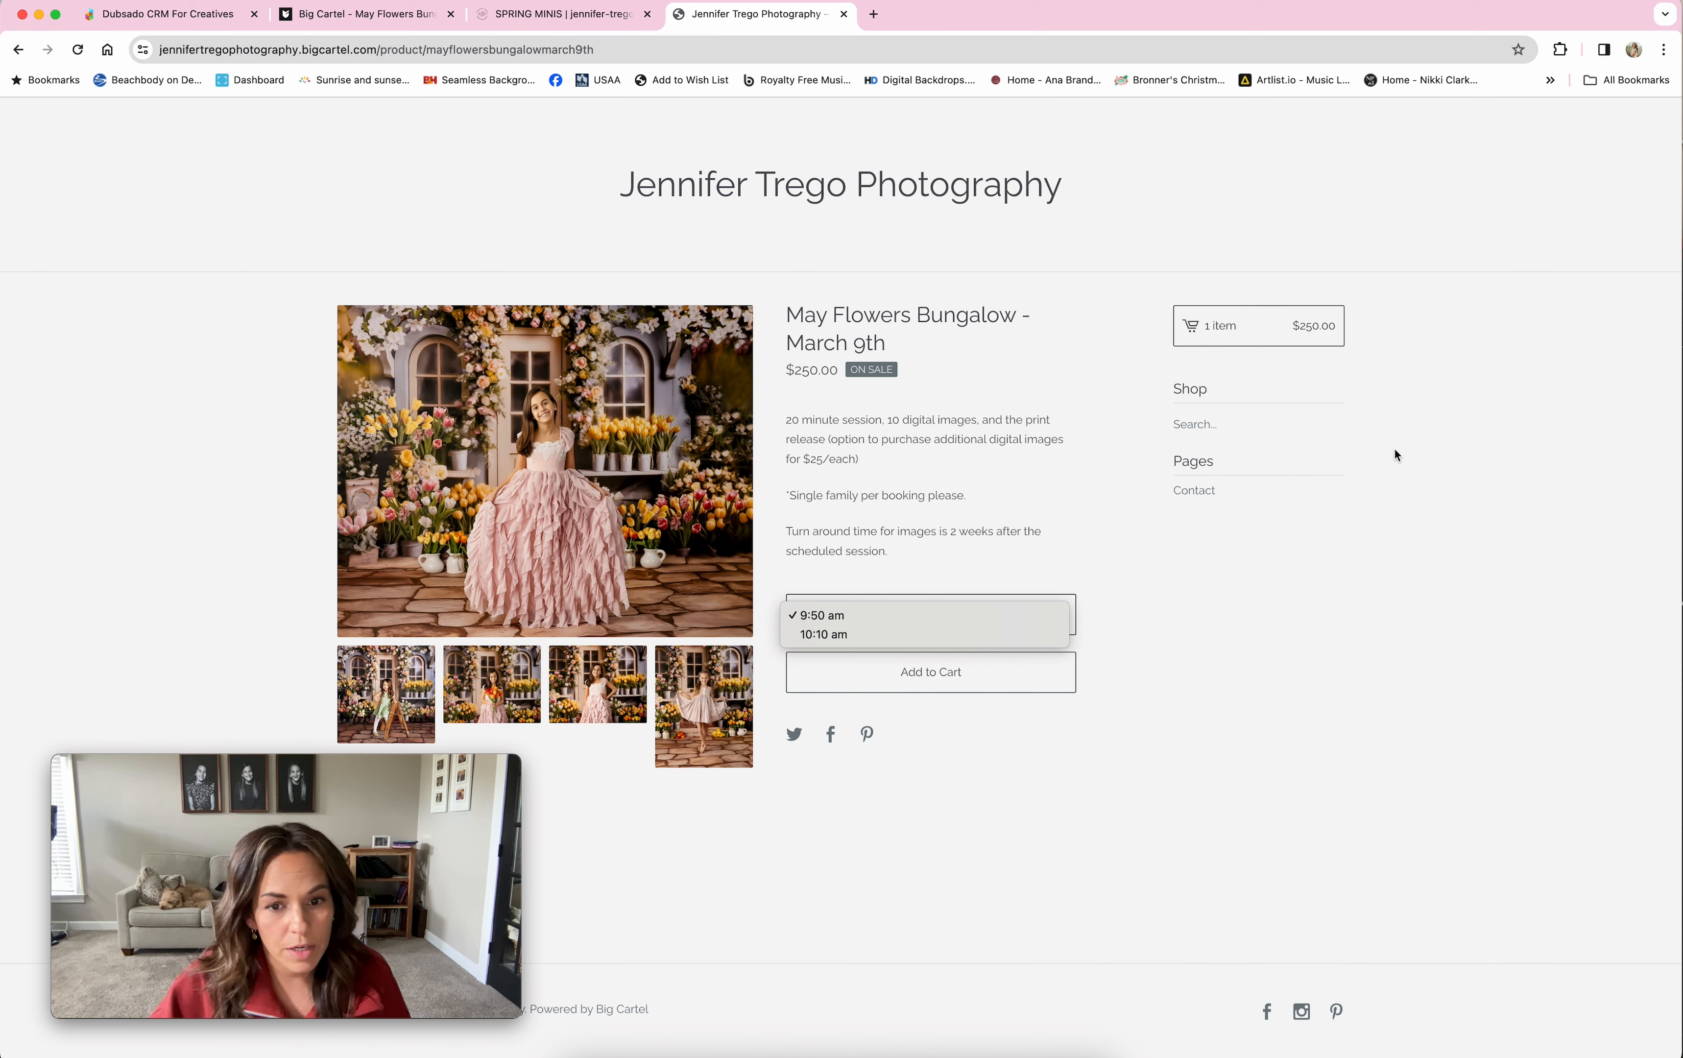
left_click(1138, 387)
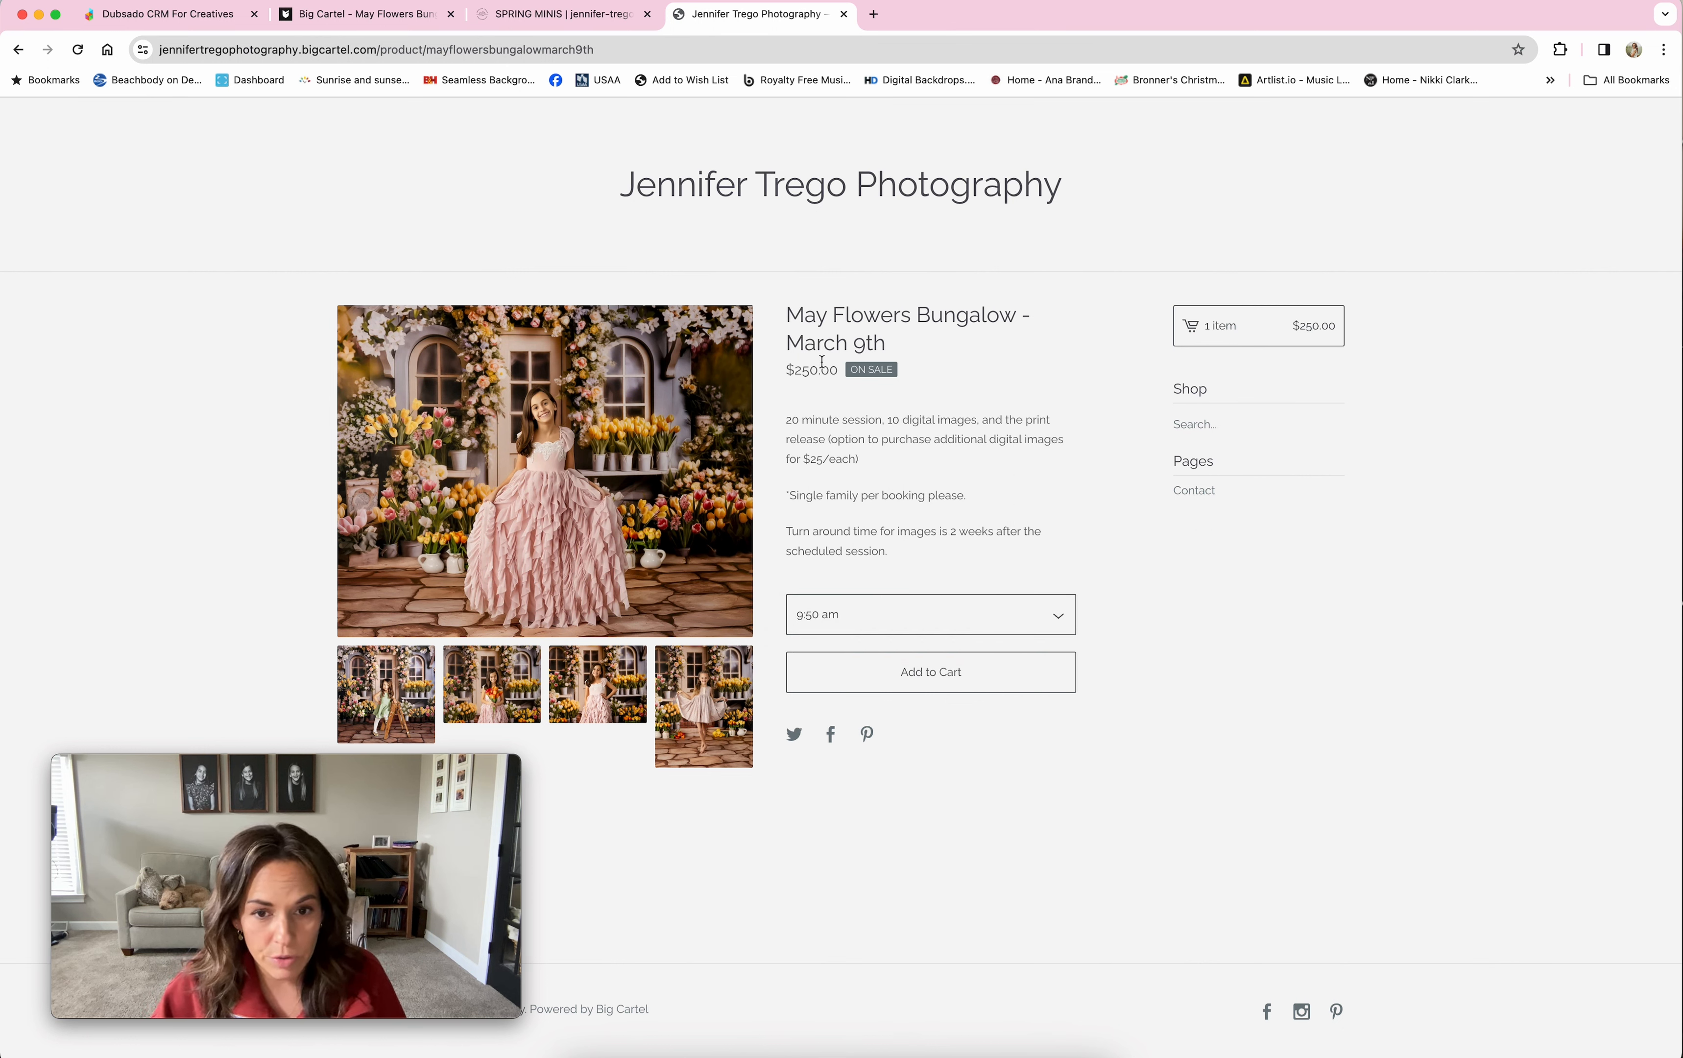
Step: Open the Spring Mini Session project, try applying a payment to its $250 invoice, then check Appointments
left_click(144, 19)
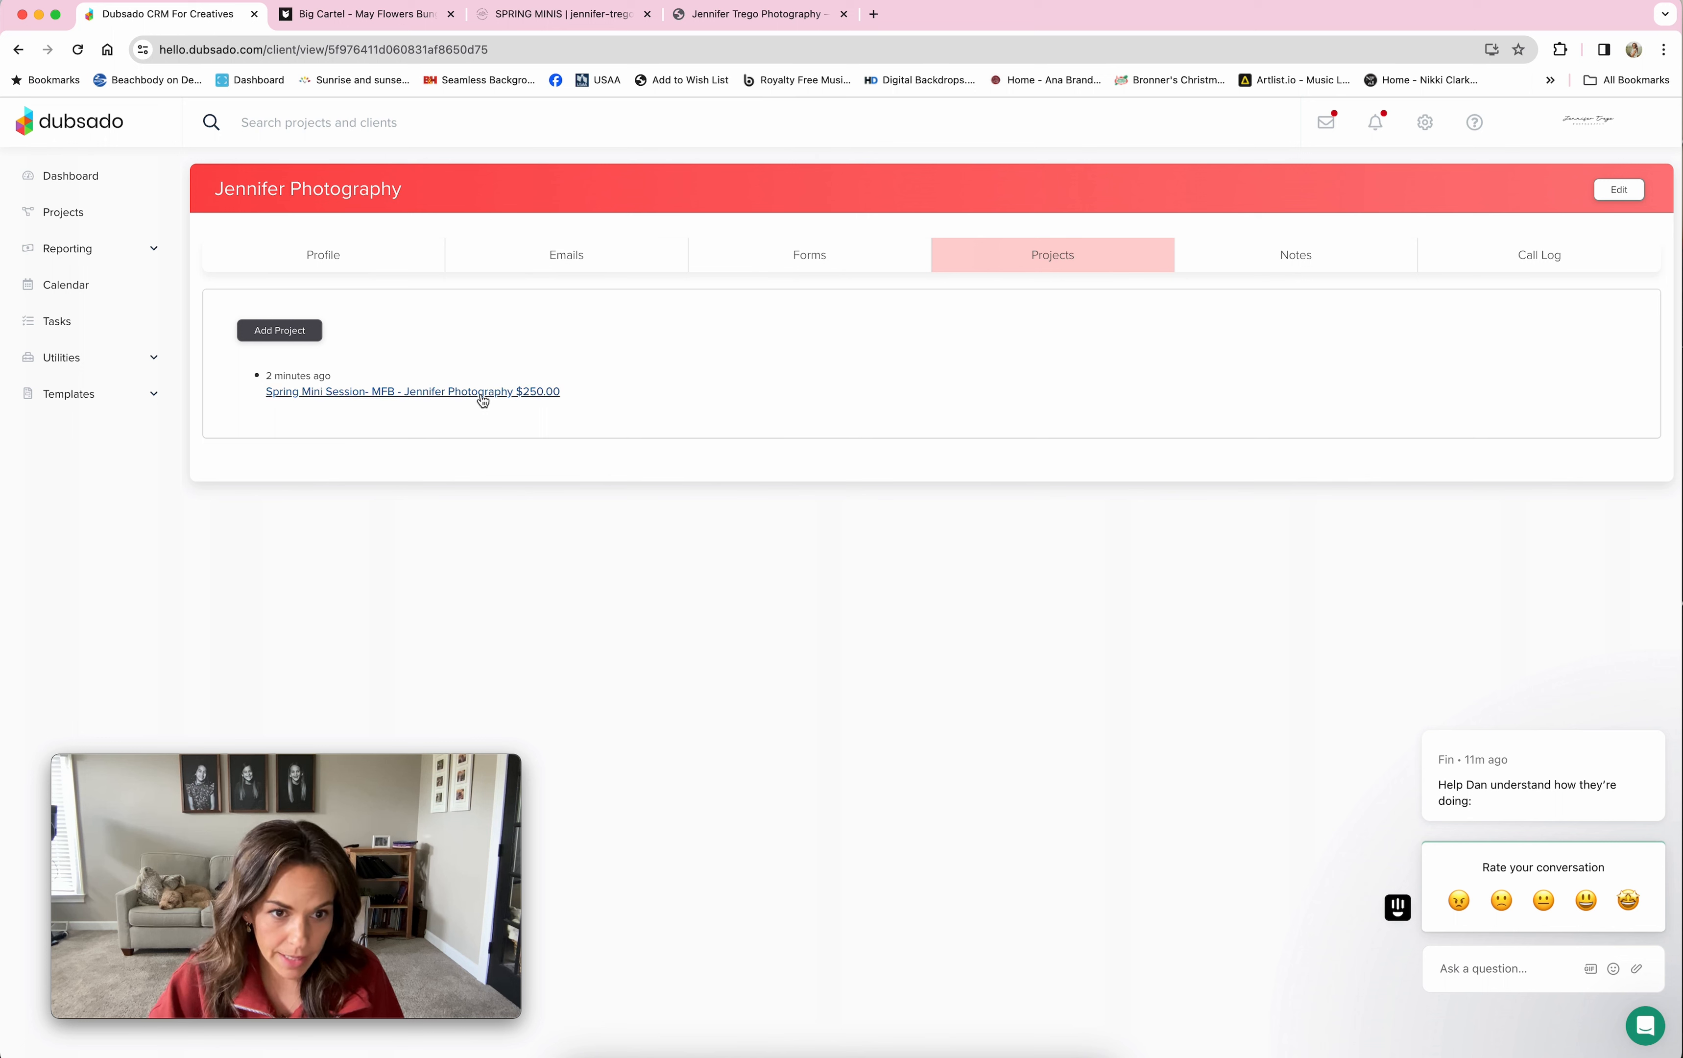
left_click(455, 397)
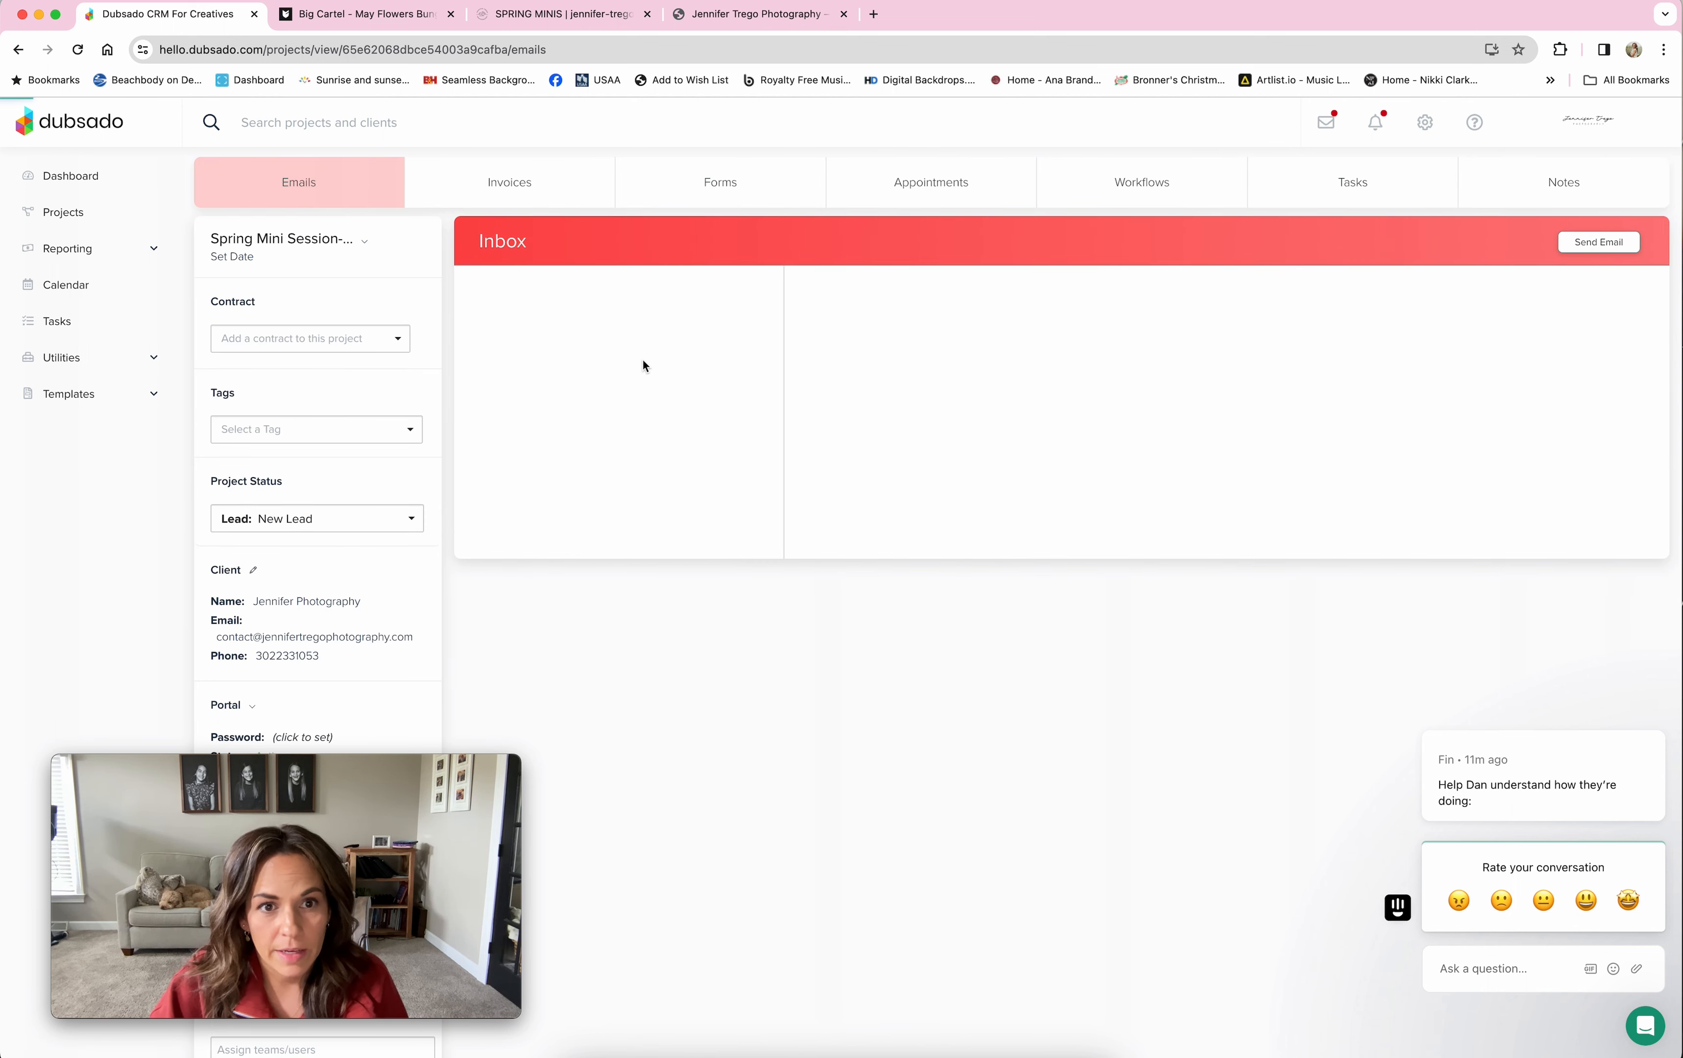
left_click(518, 191)
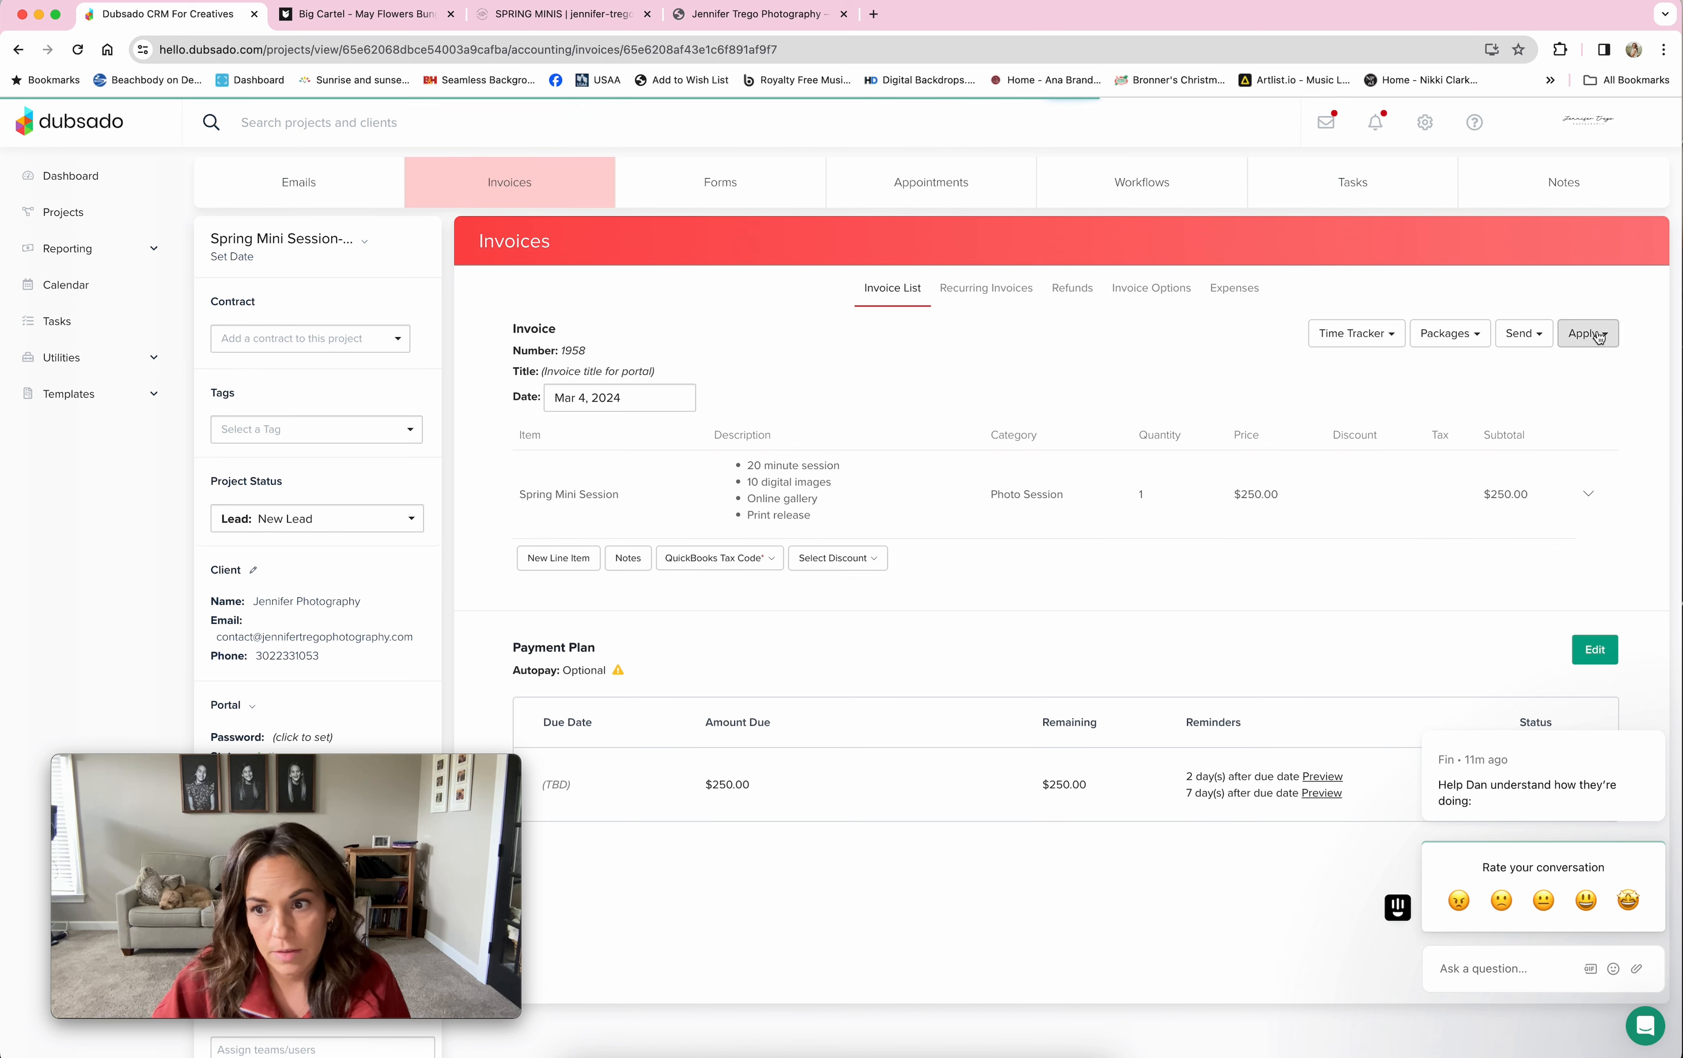
left_click(1600, 336)
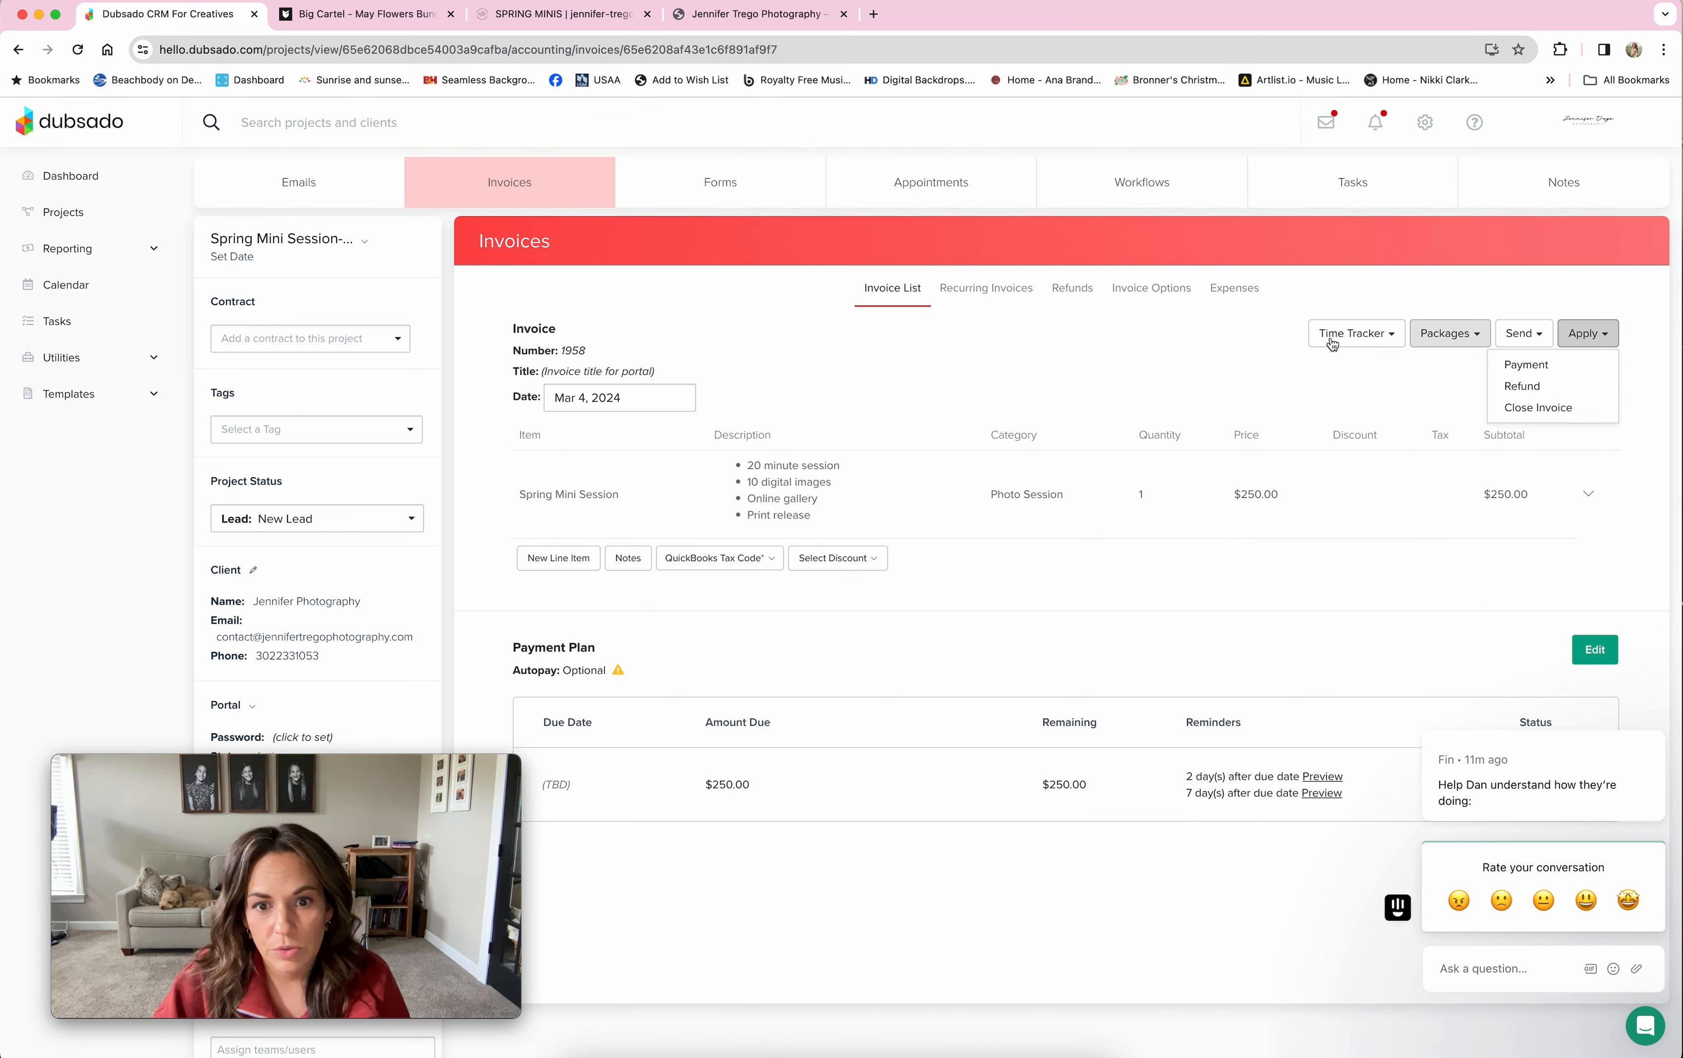
left_click(1562, 367)
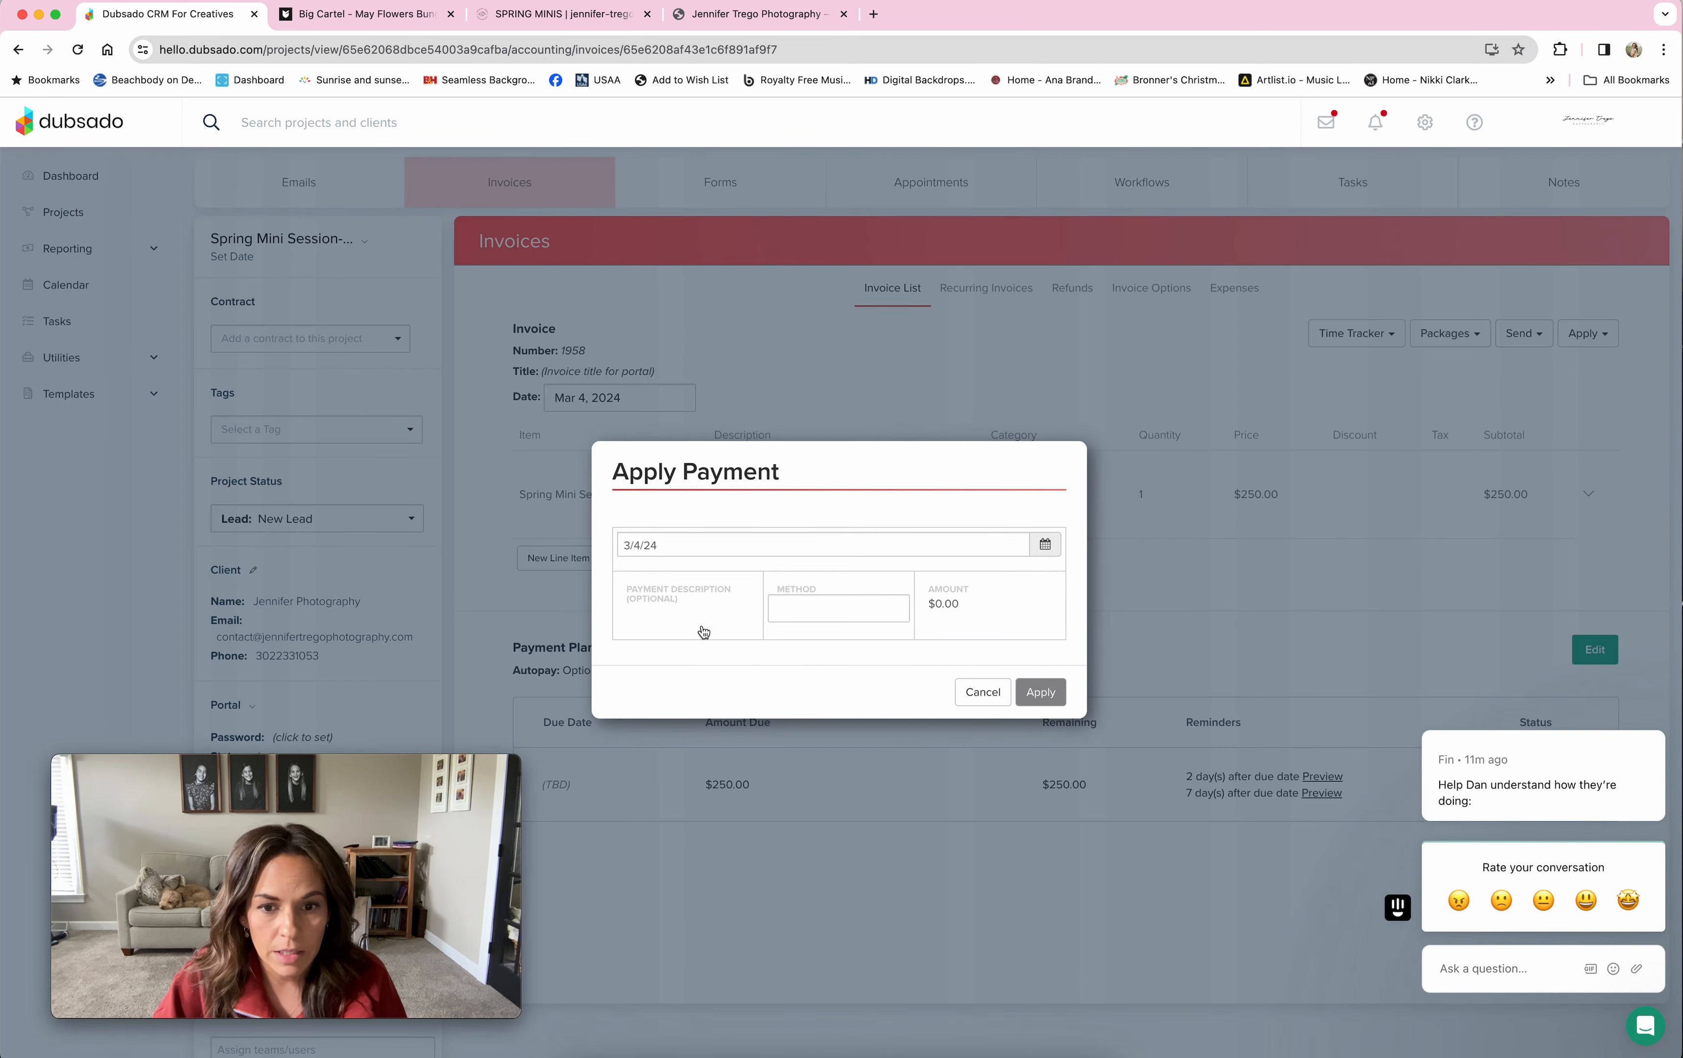
left_click(985, 691)
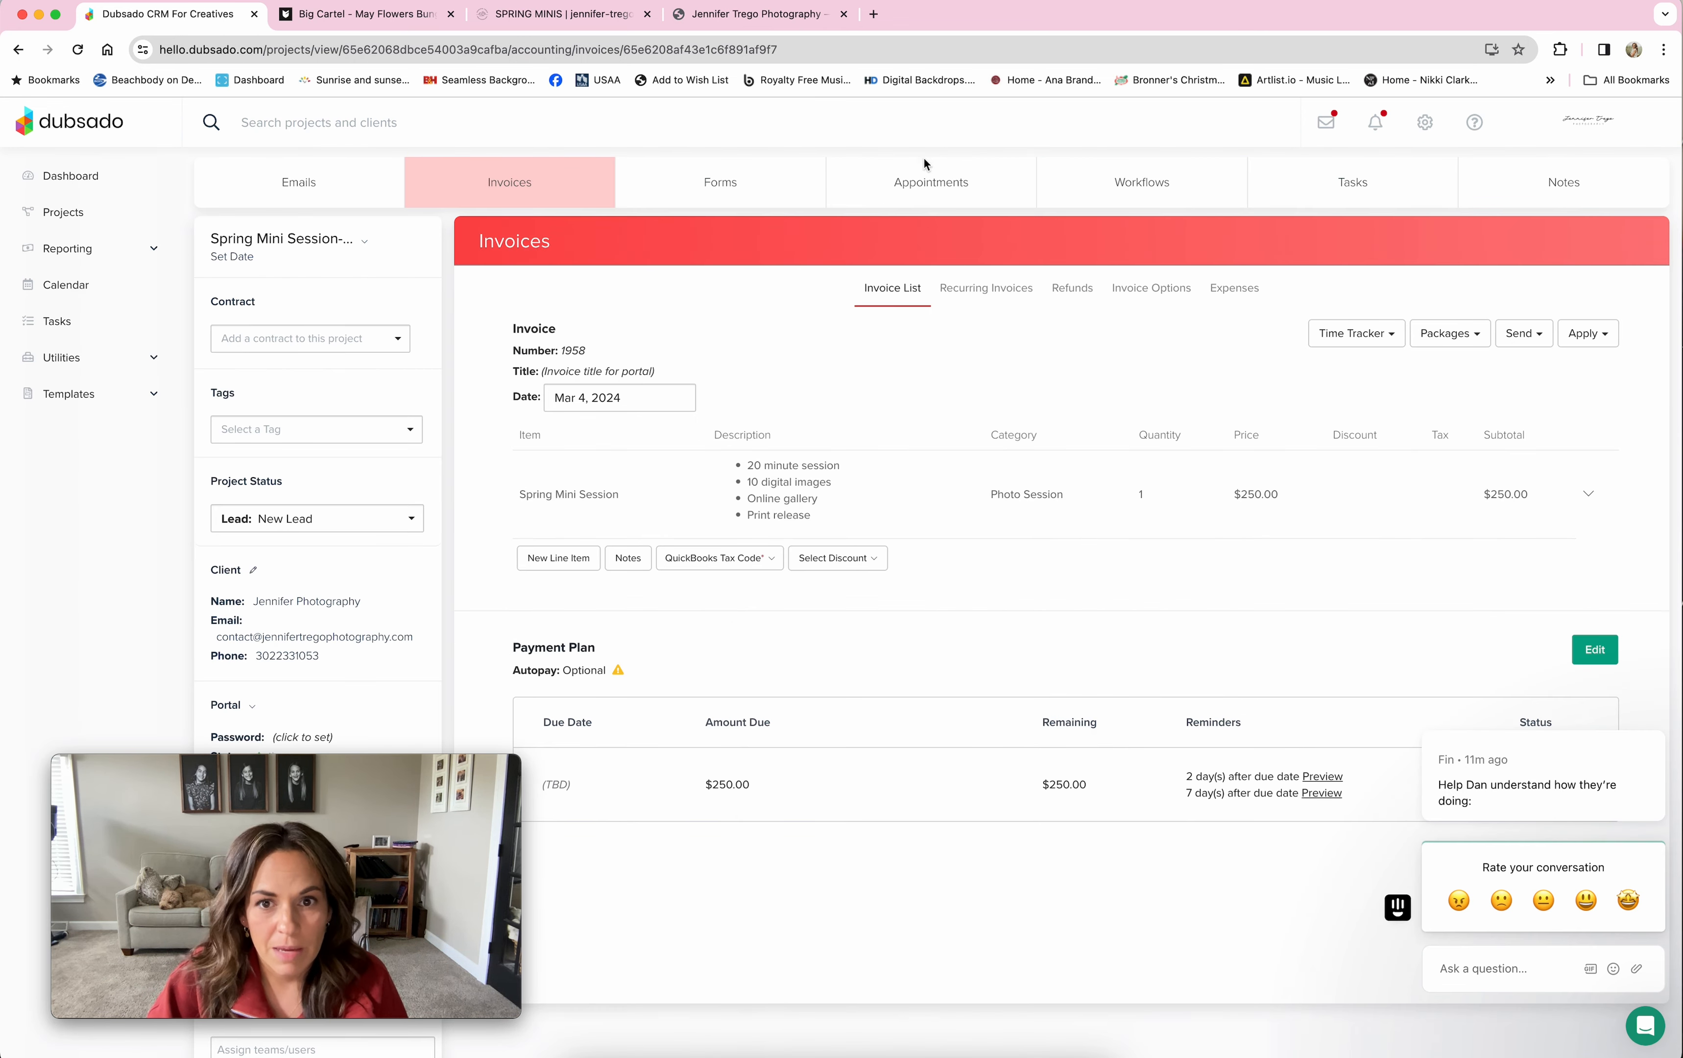
left_click(919, 194)
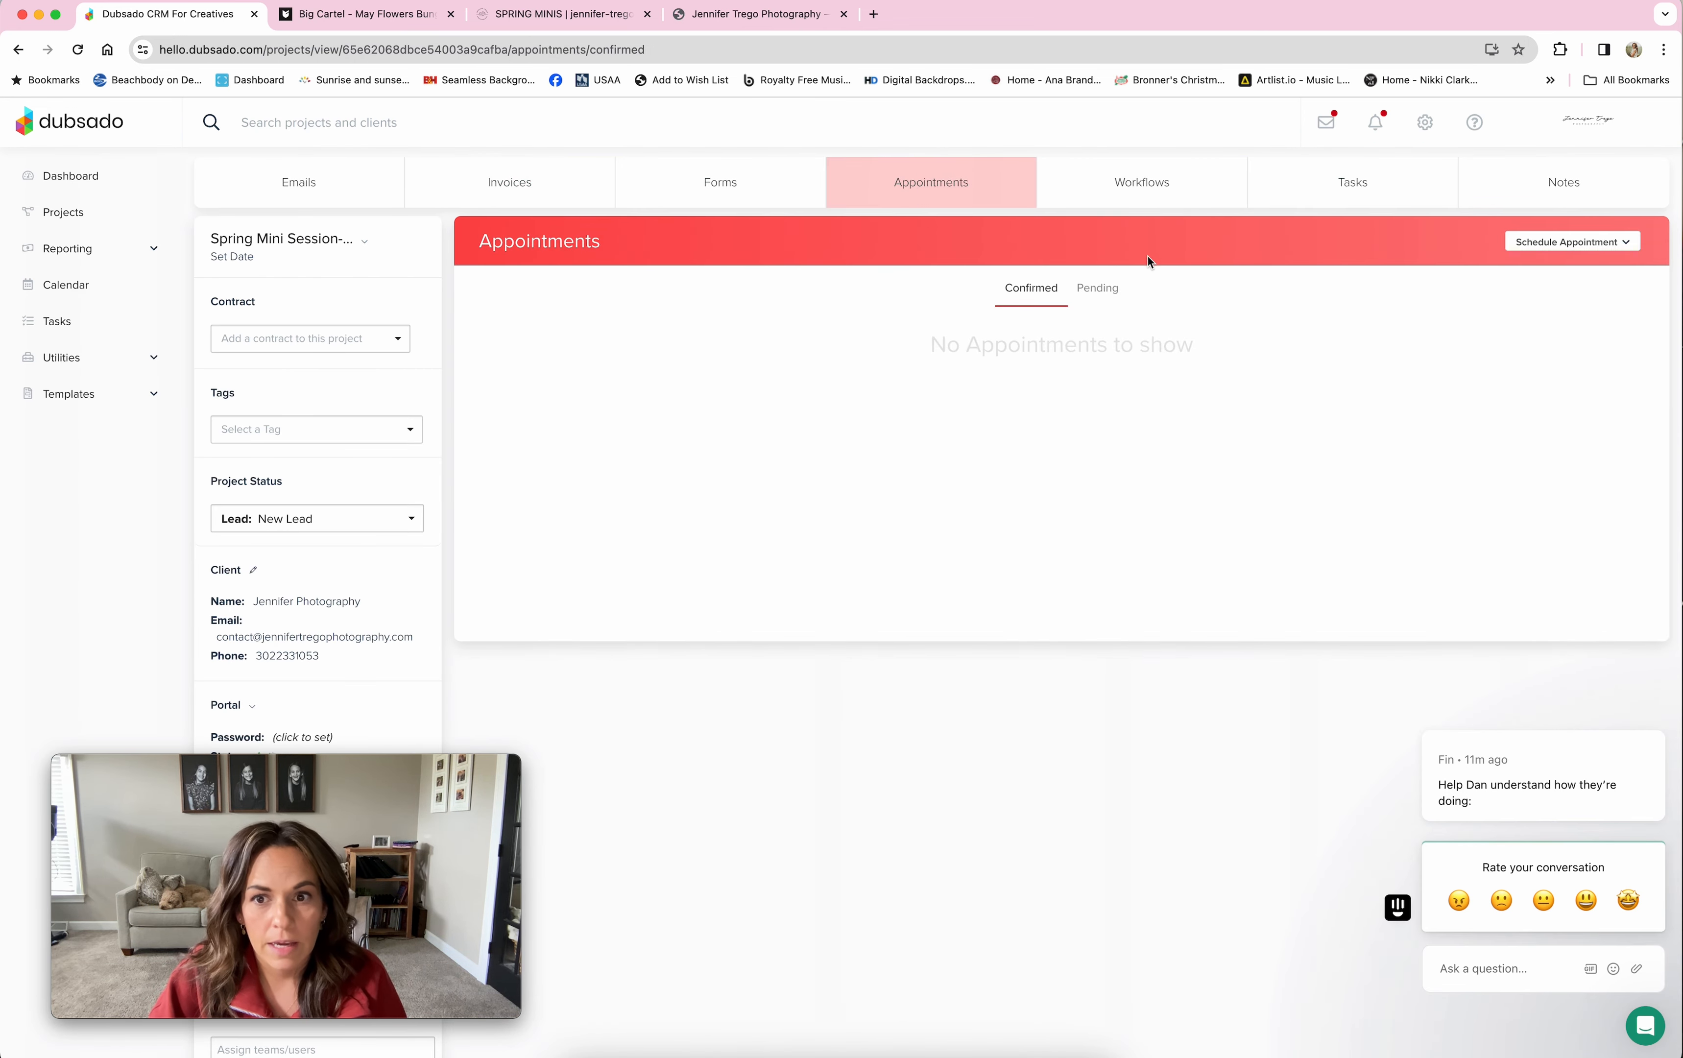
Step: Check the empty Pending appointments list, then view the project's May Flowers Bungalow (Big Cartel) workflow
left_click(1098, 292)
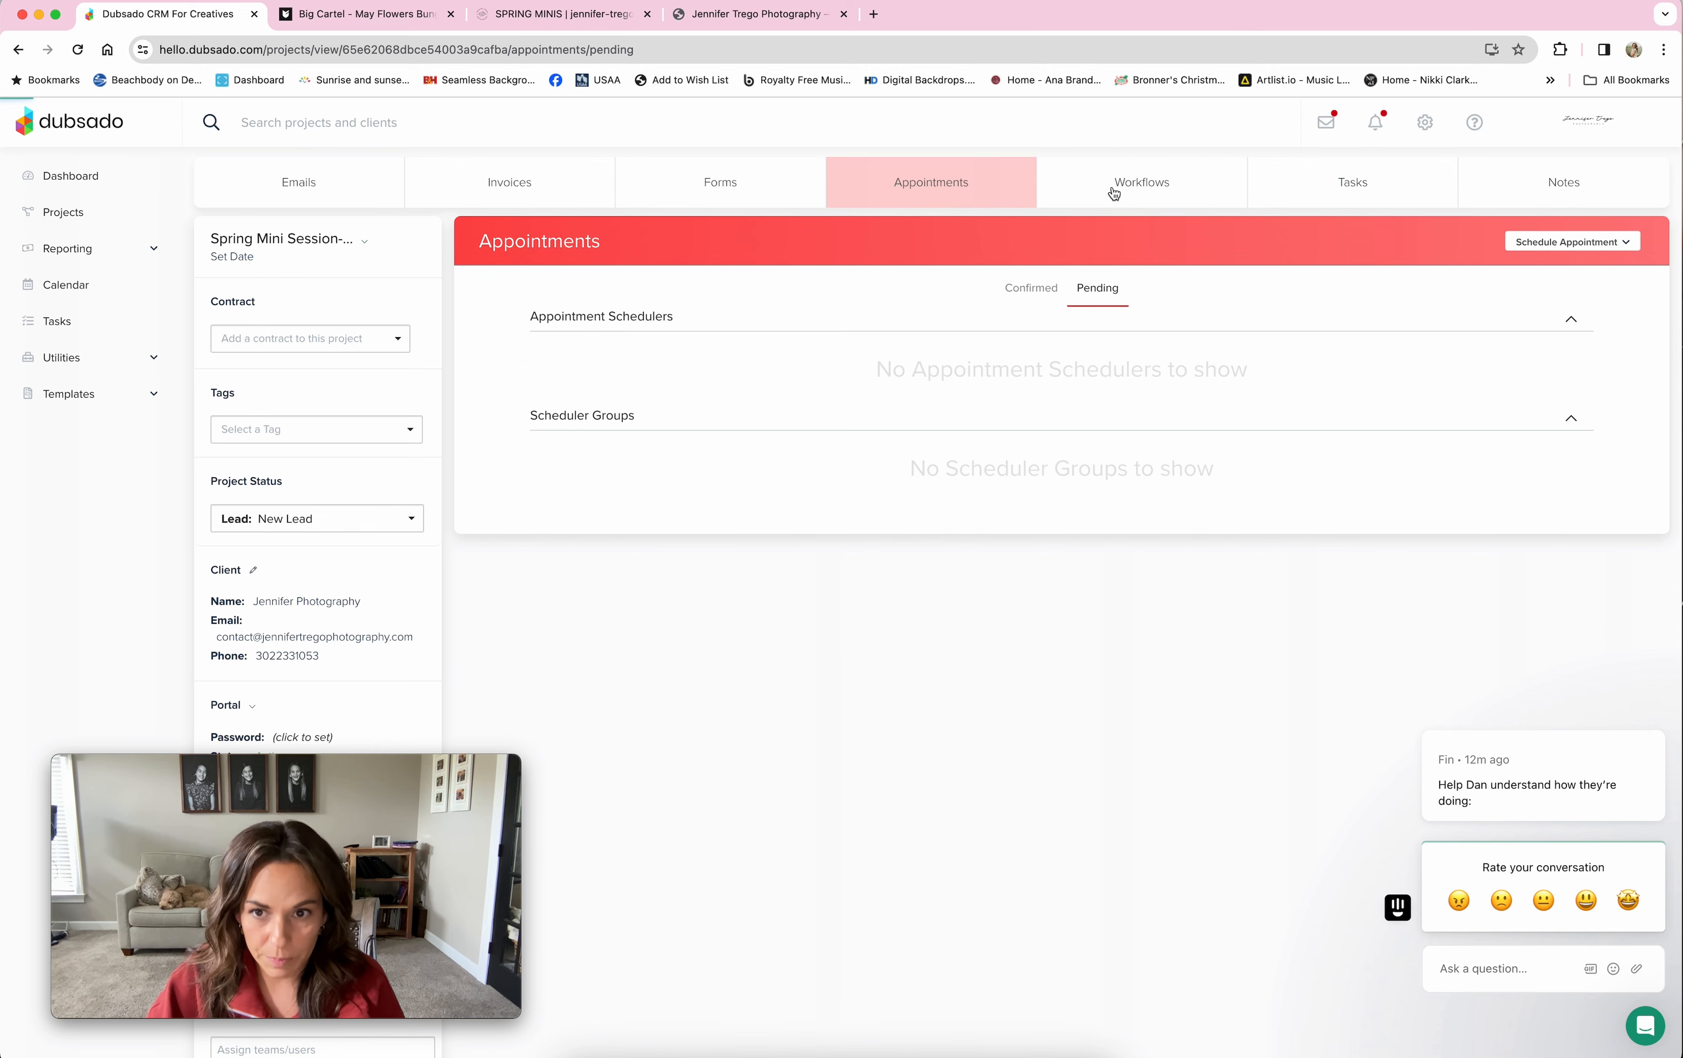
left_click(1154, 183)
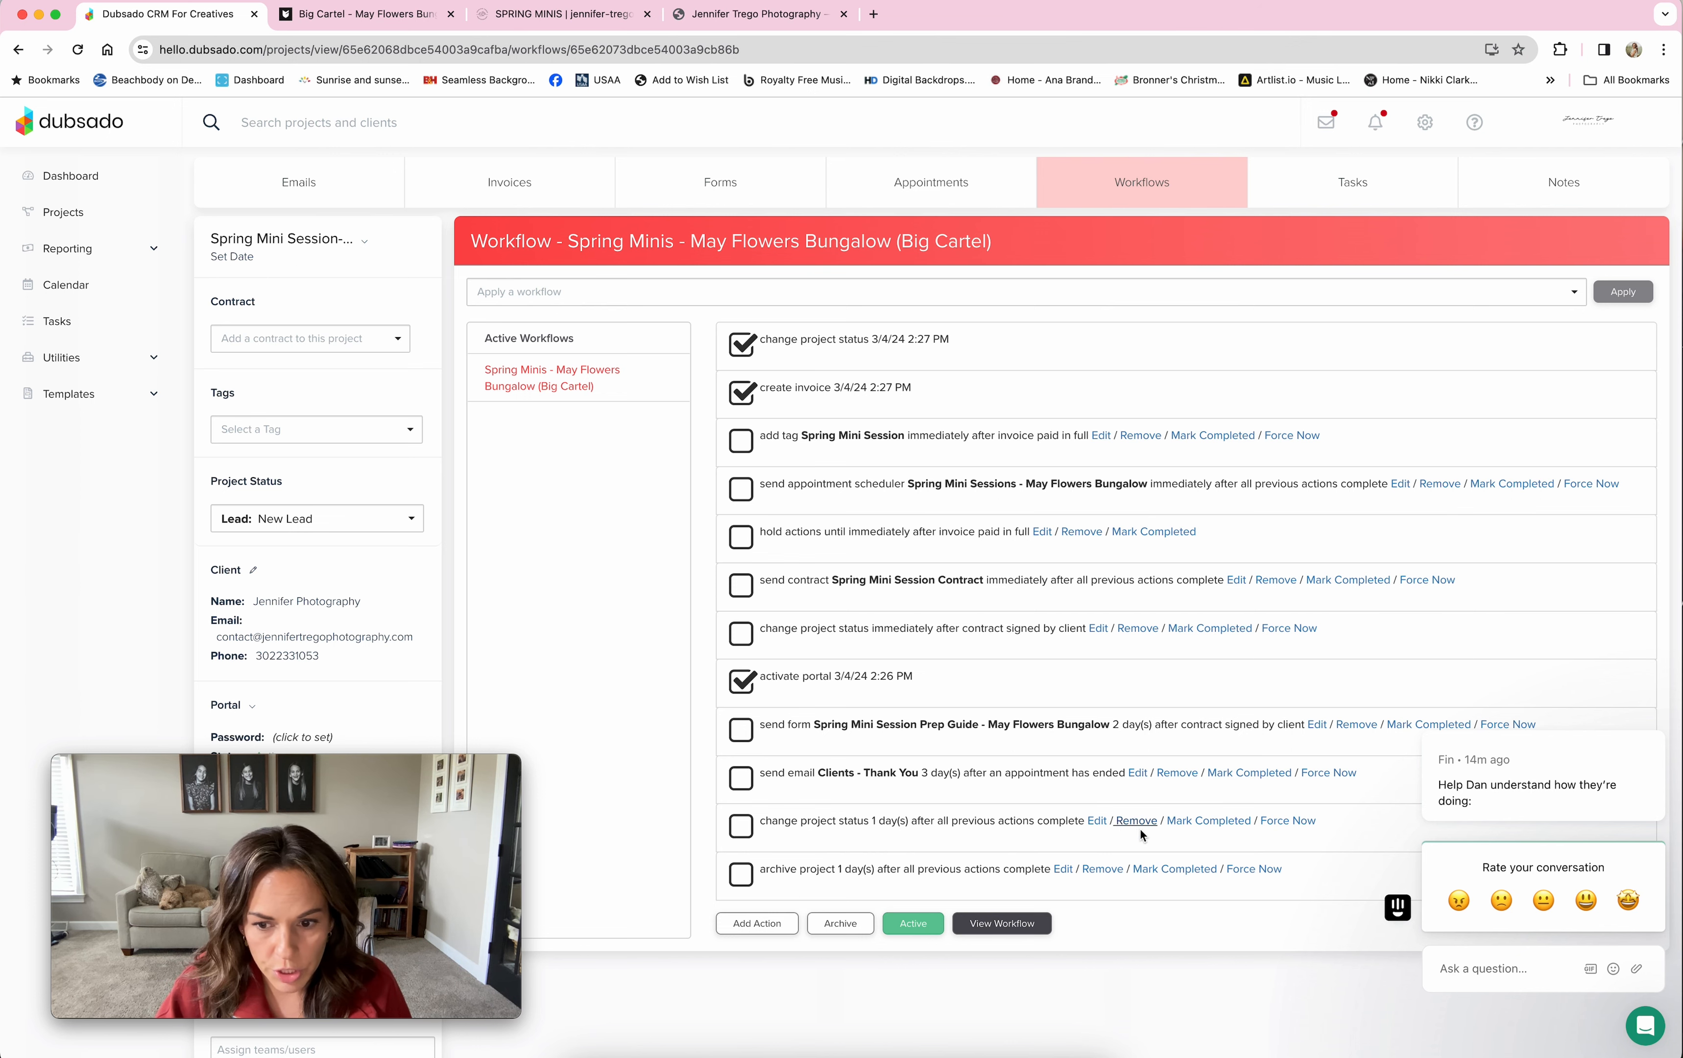
Step: Inspect the final status change to Job: Finished Session, 1 day later, without changing it
left_click(1097, 821)
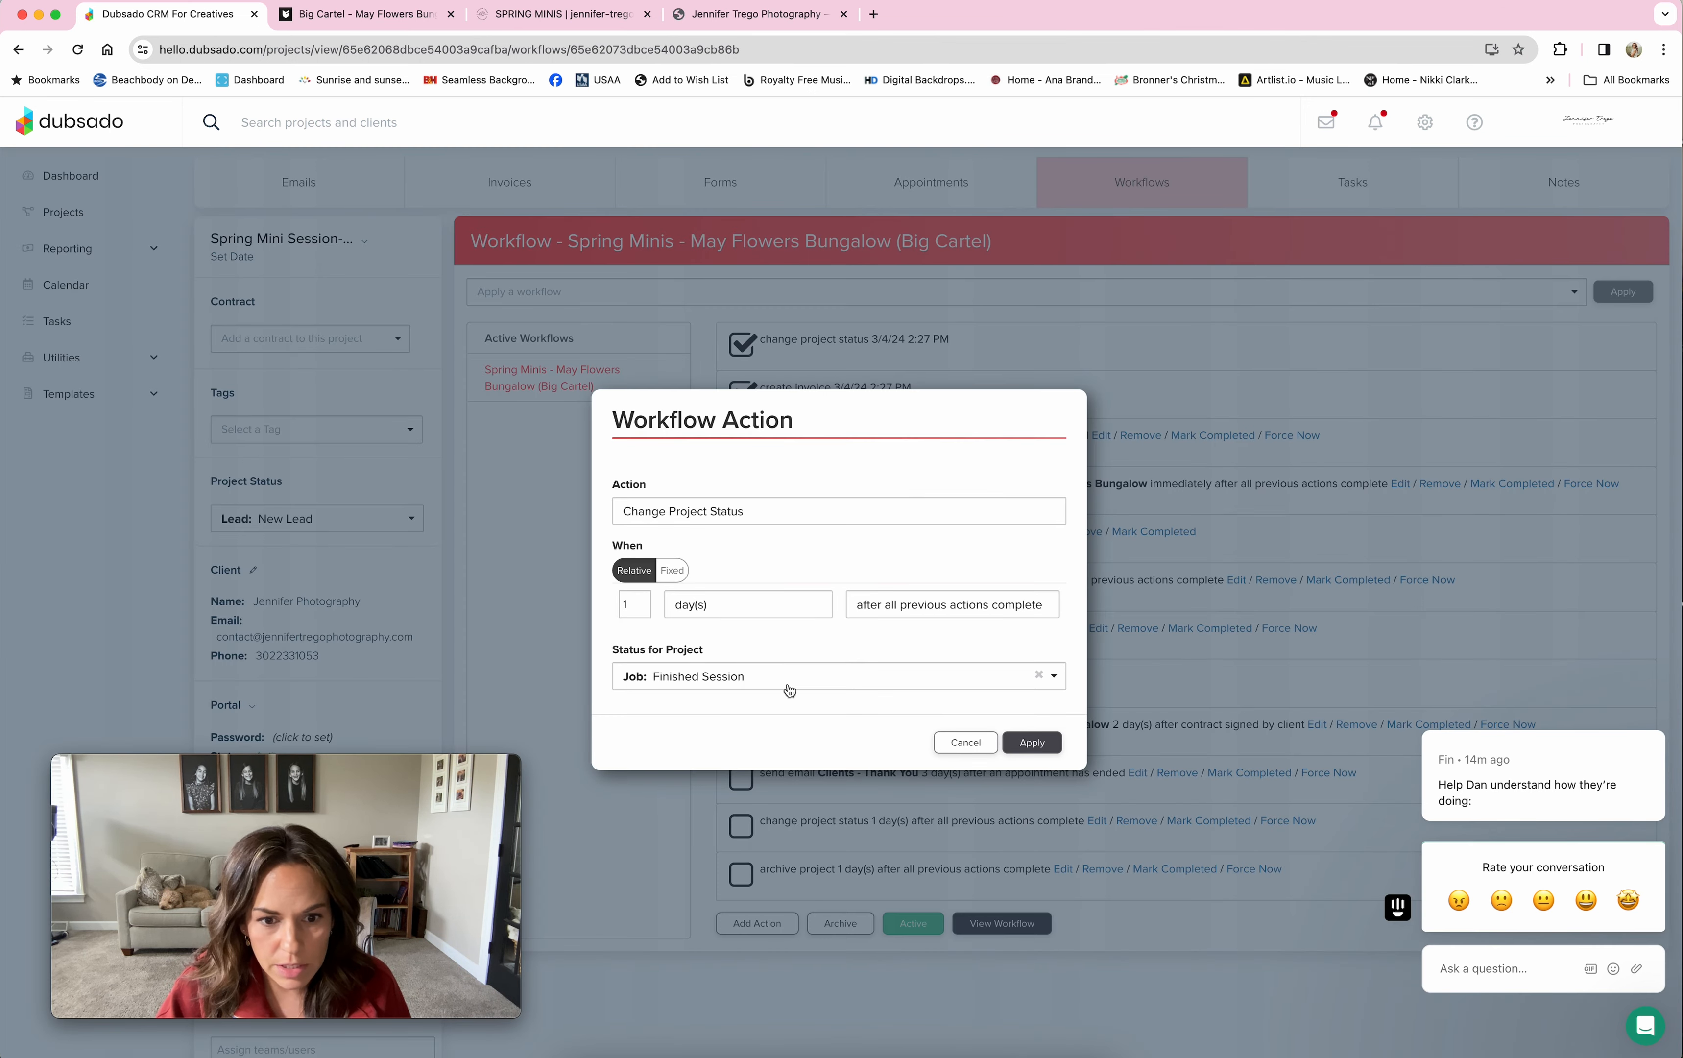
left_click(966, 742)
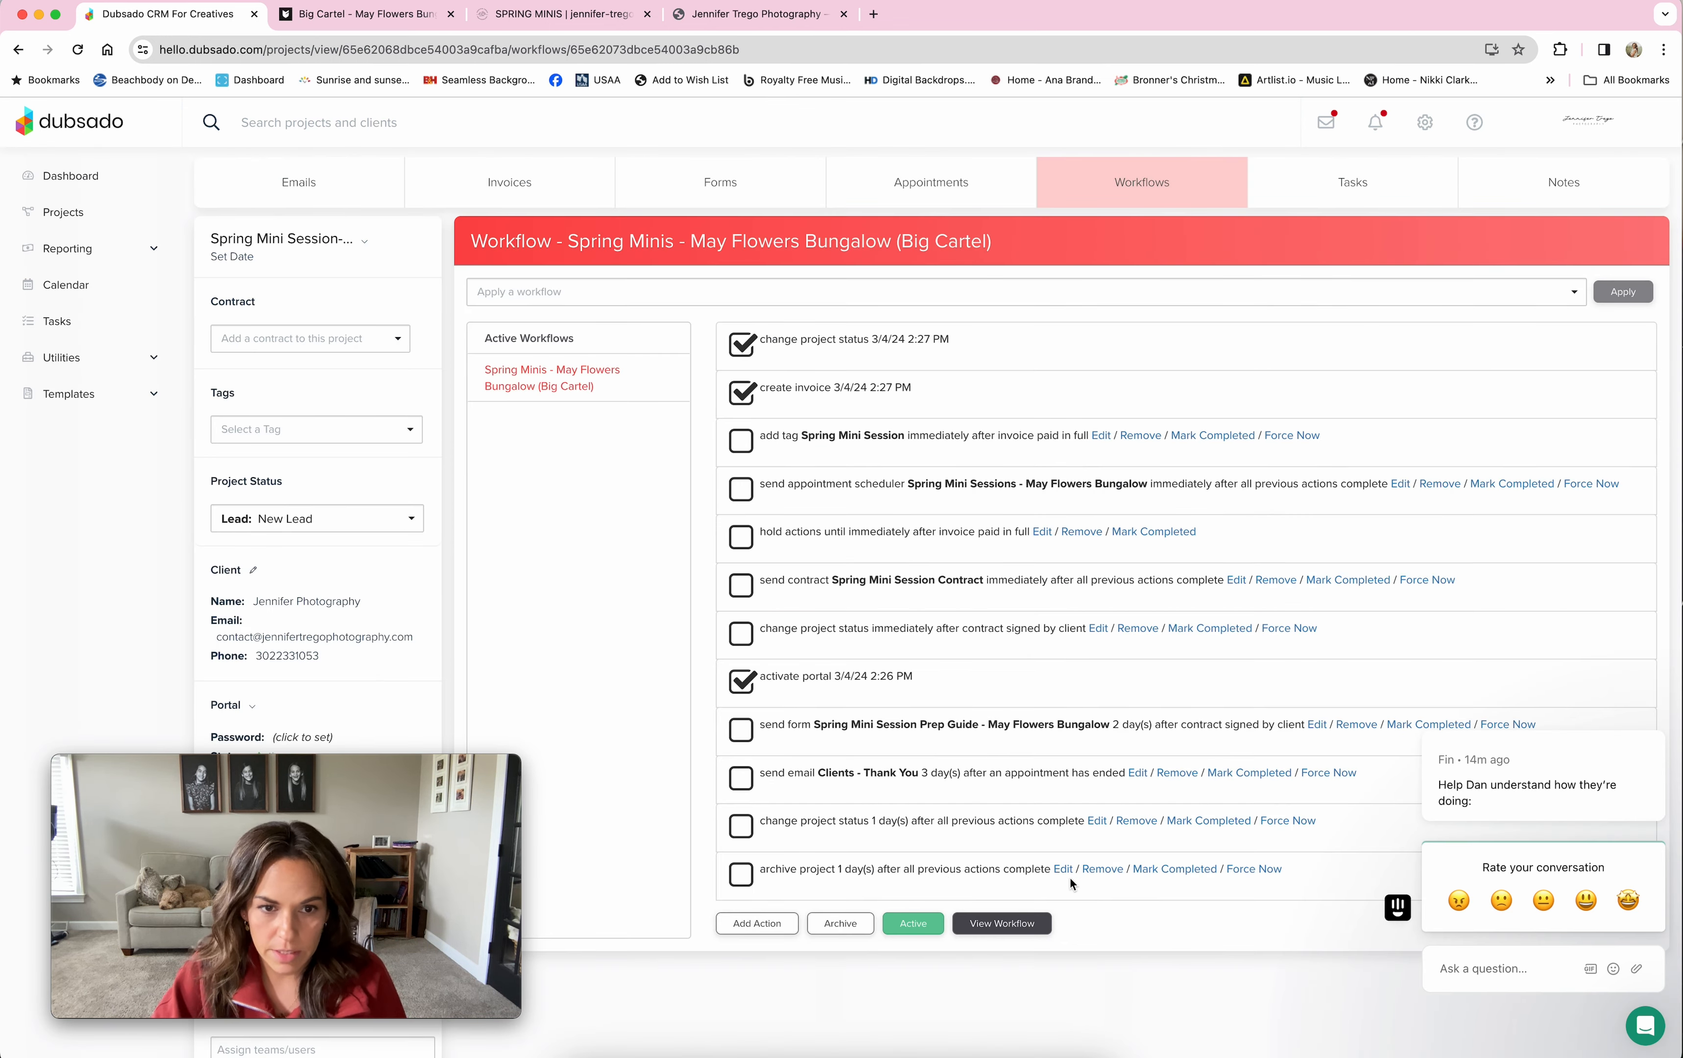
Step: Under Templates > Workflows, open Spring Minis - May Flowers Bungalow (Big Cartel) in the editor
left_click(77, 394)
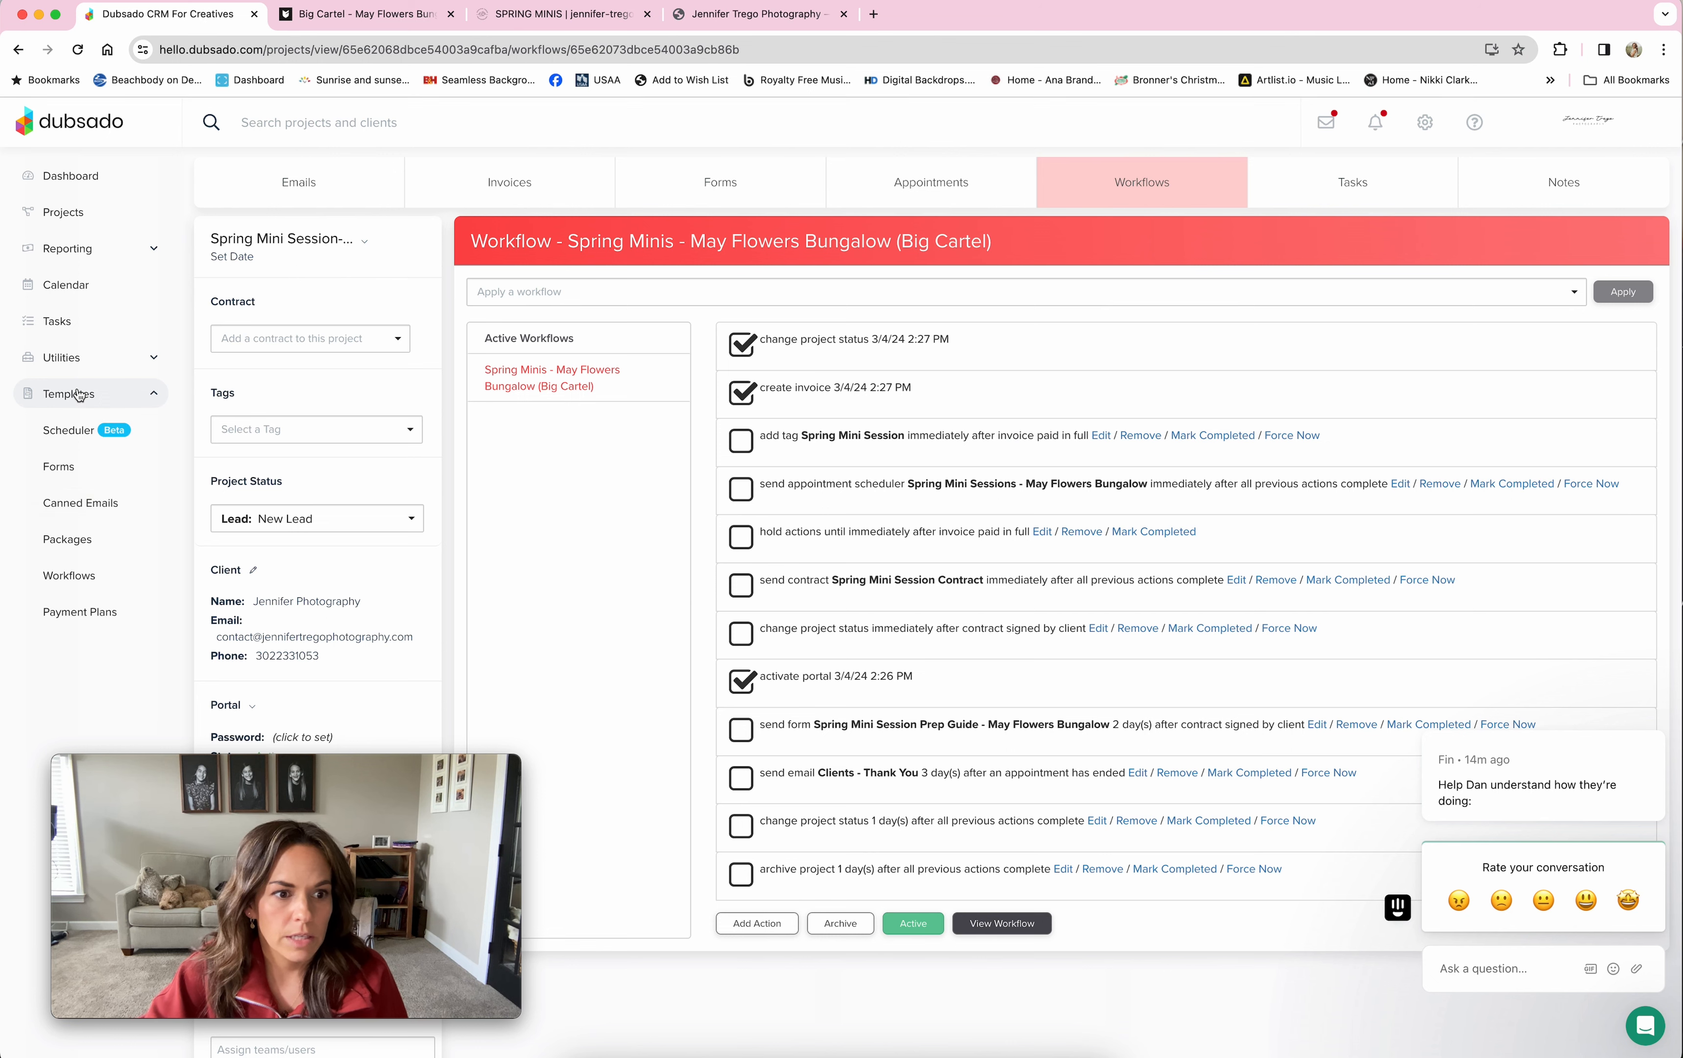
left_click(80, 576)
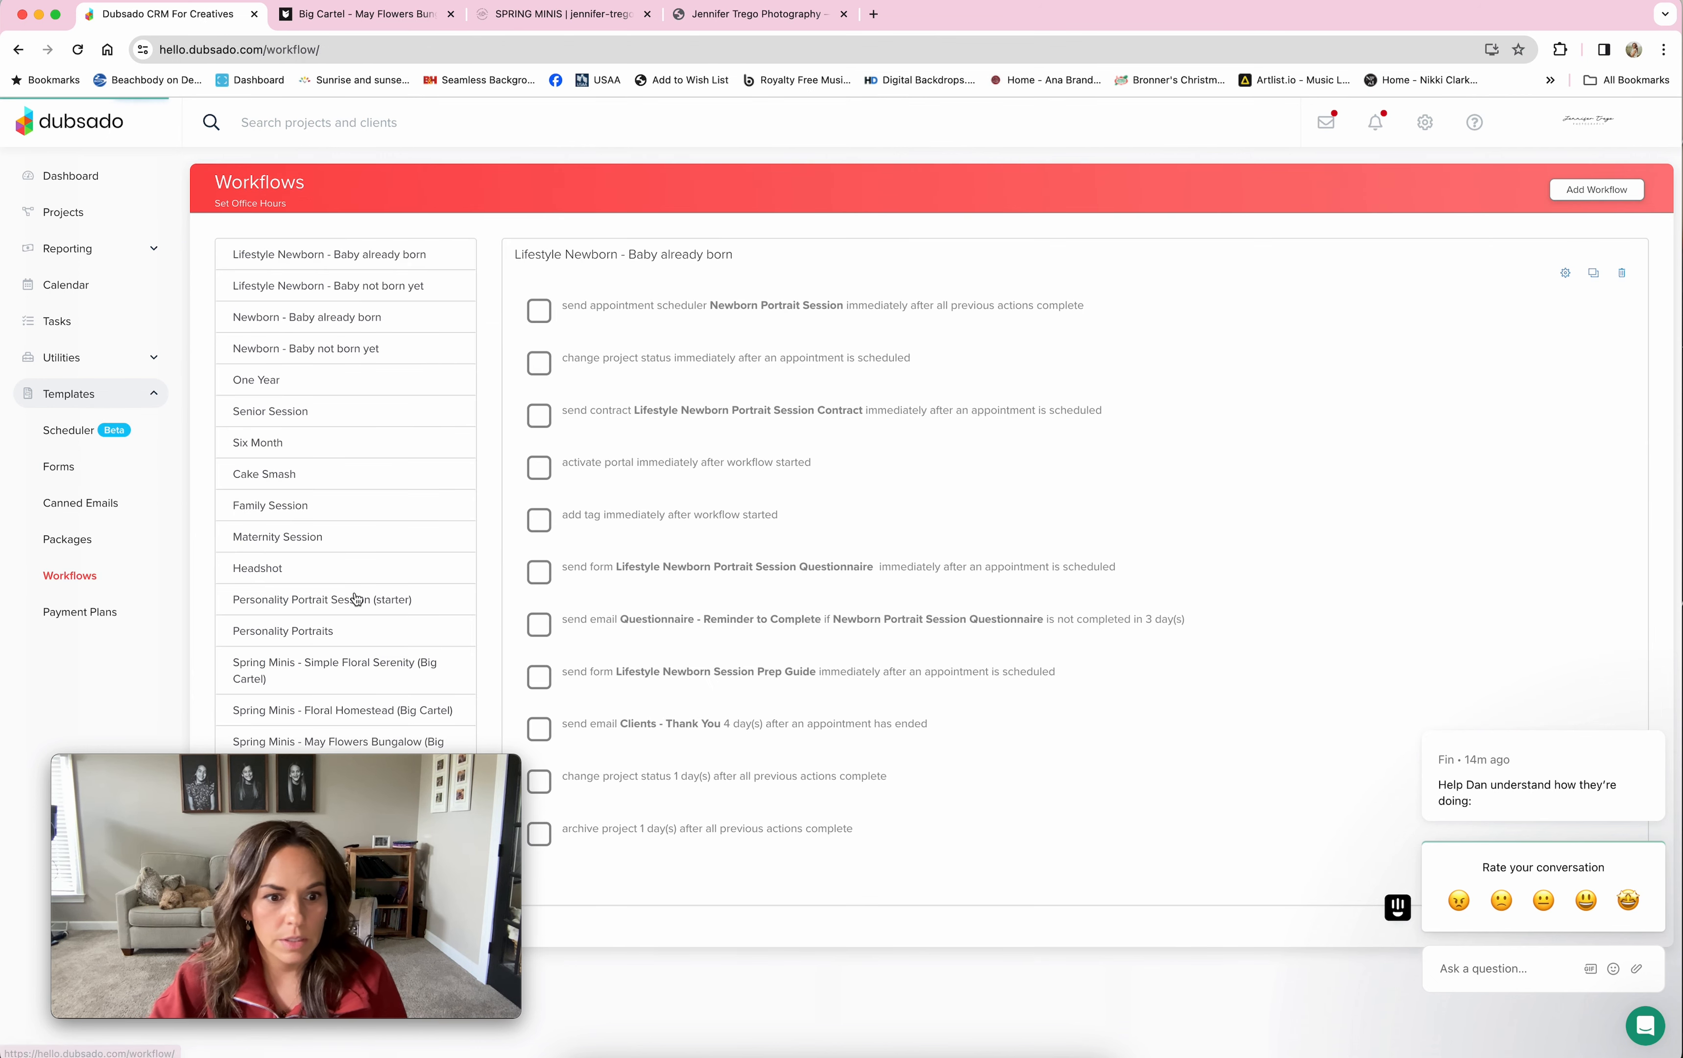
scroll(356, 598, "down", 3)
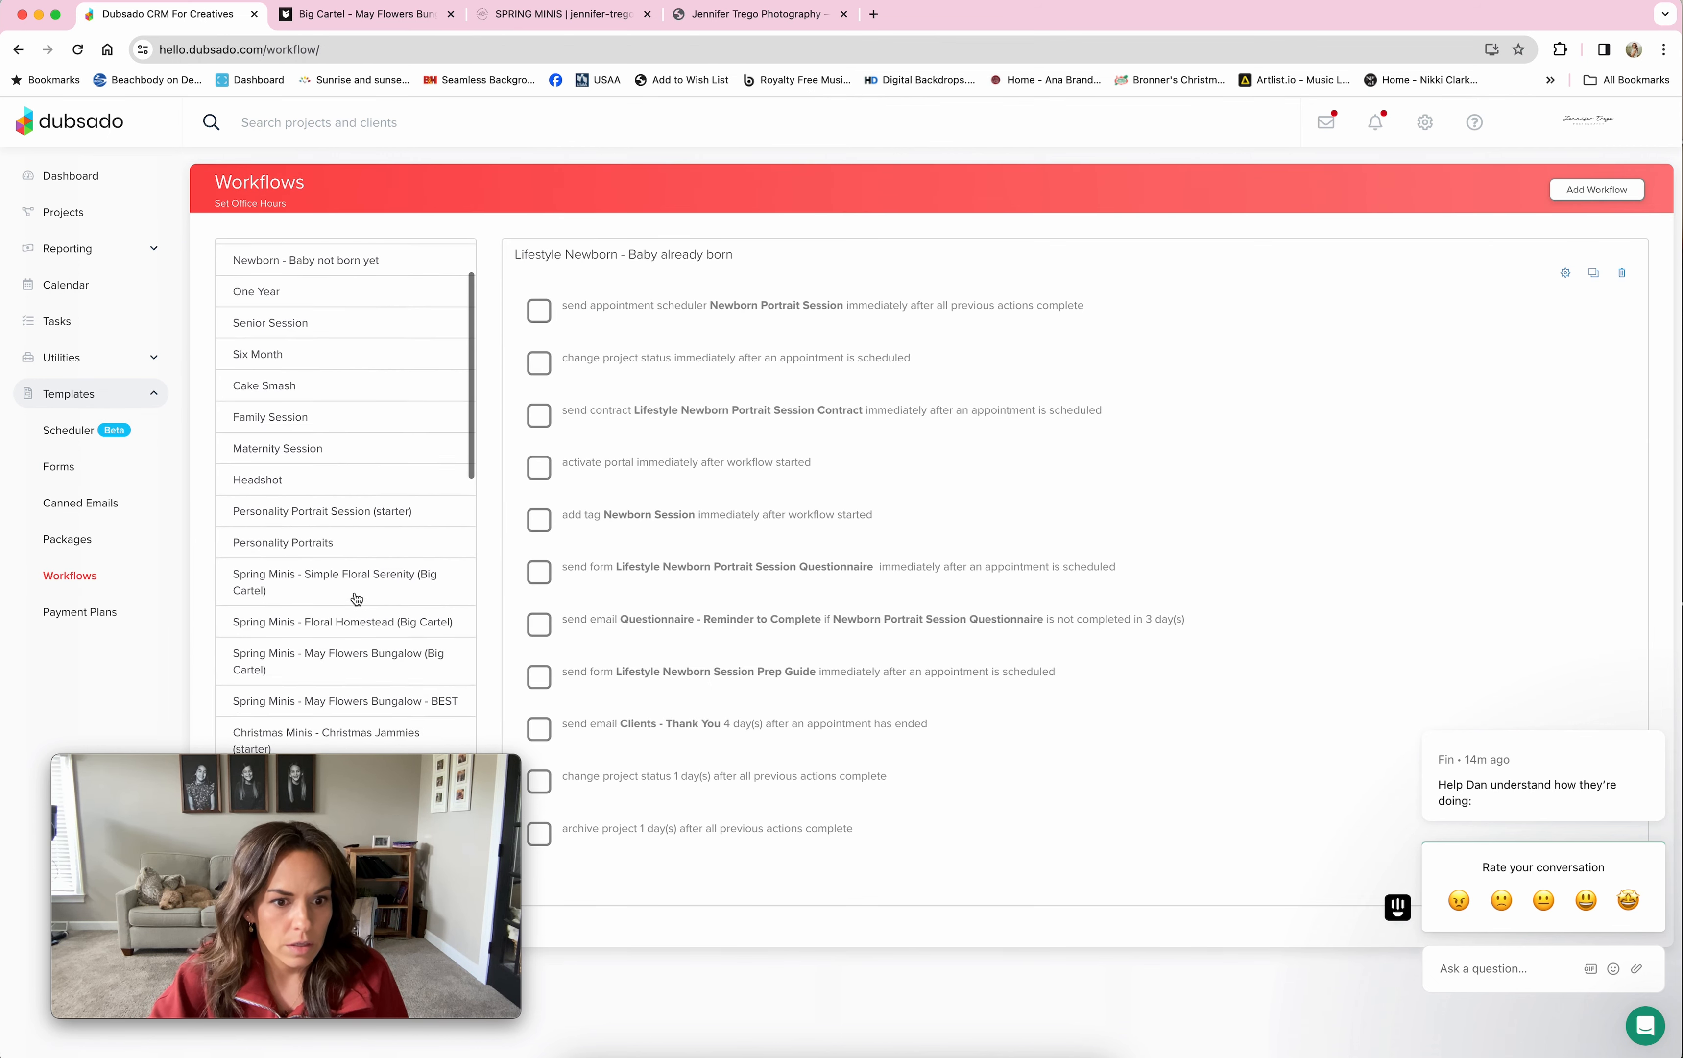
left_click(340, 656)
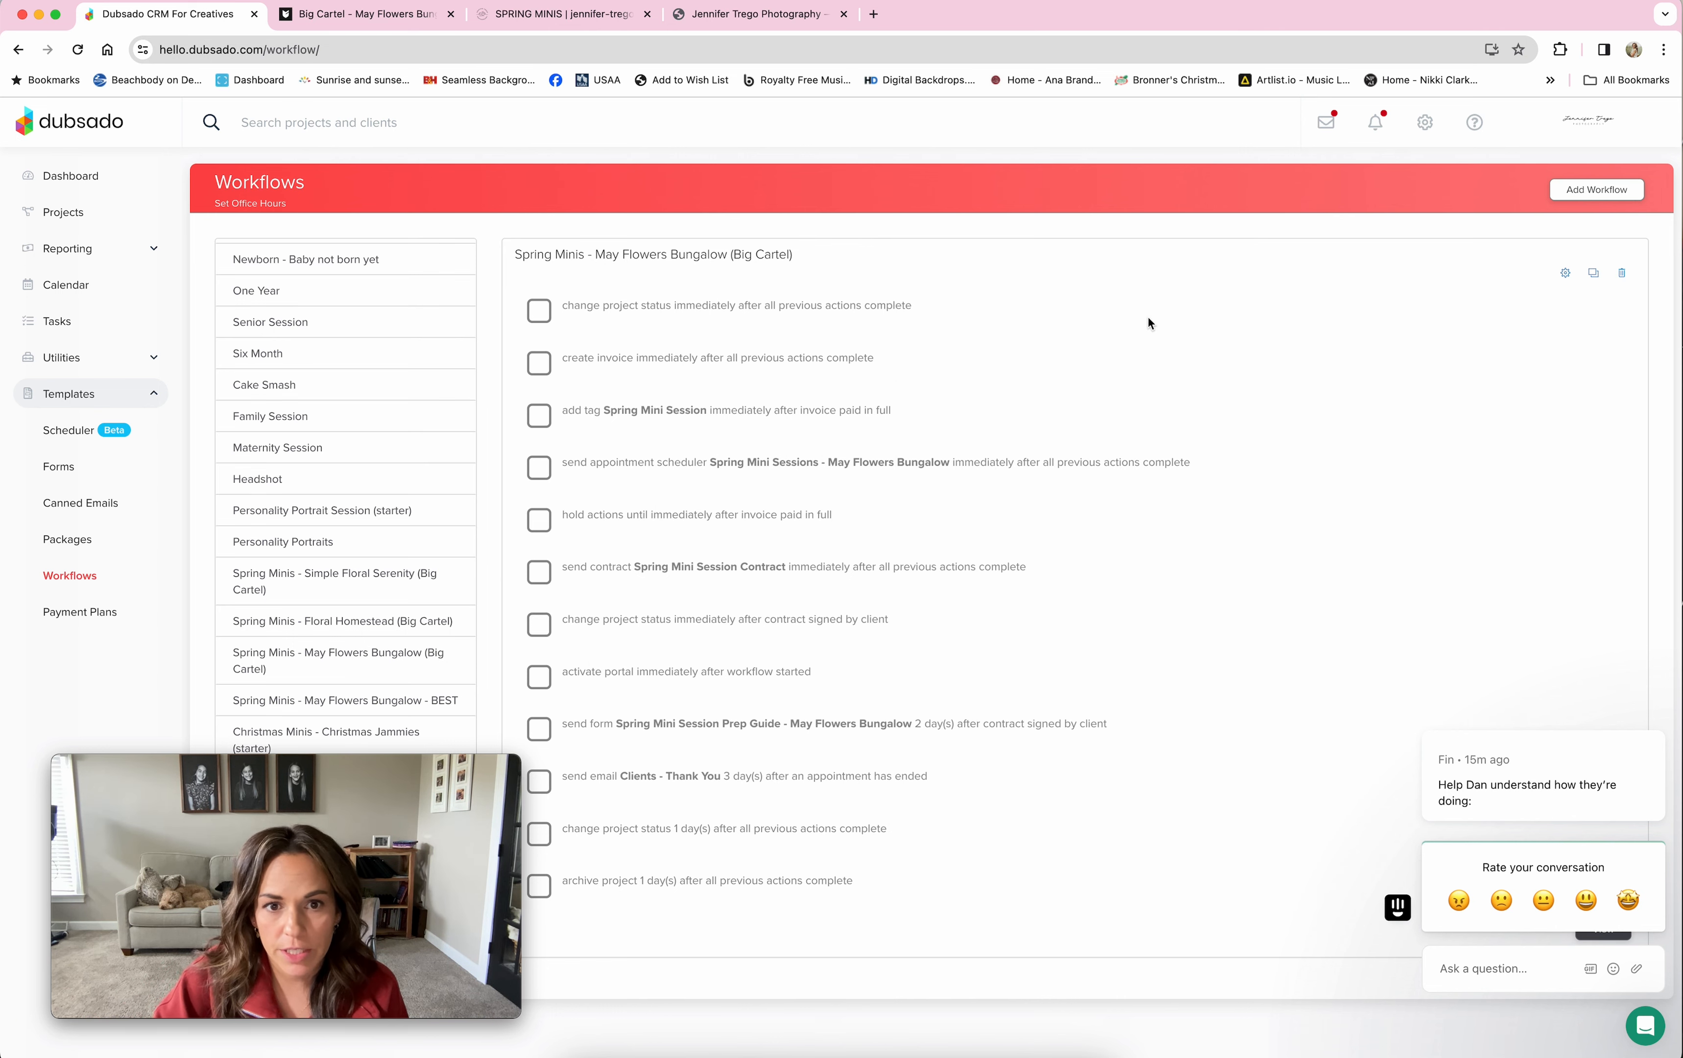
left_click(1566, 273)
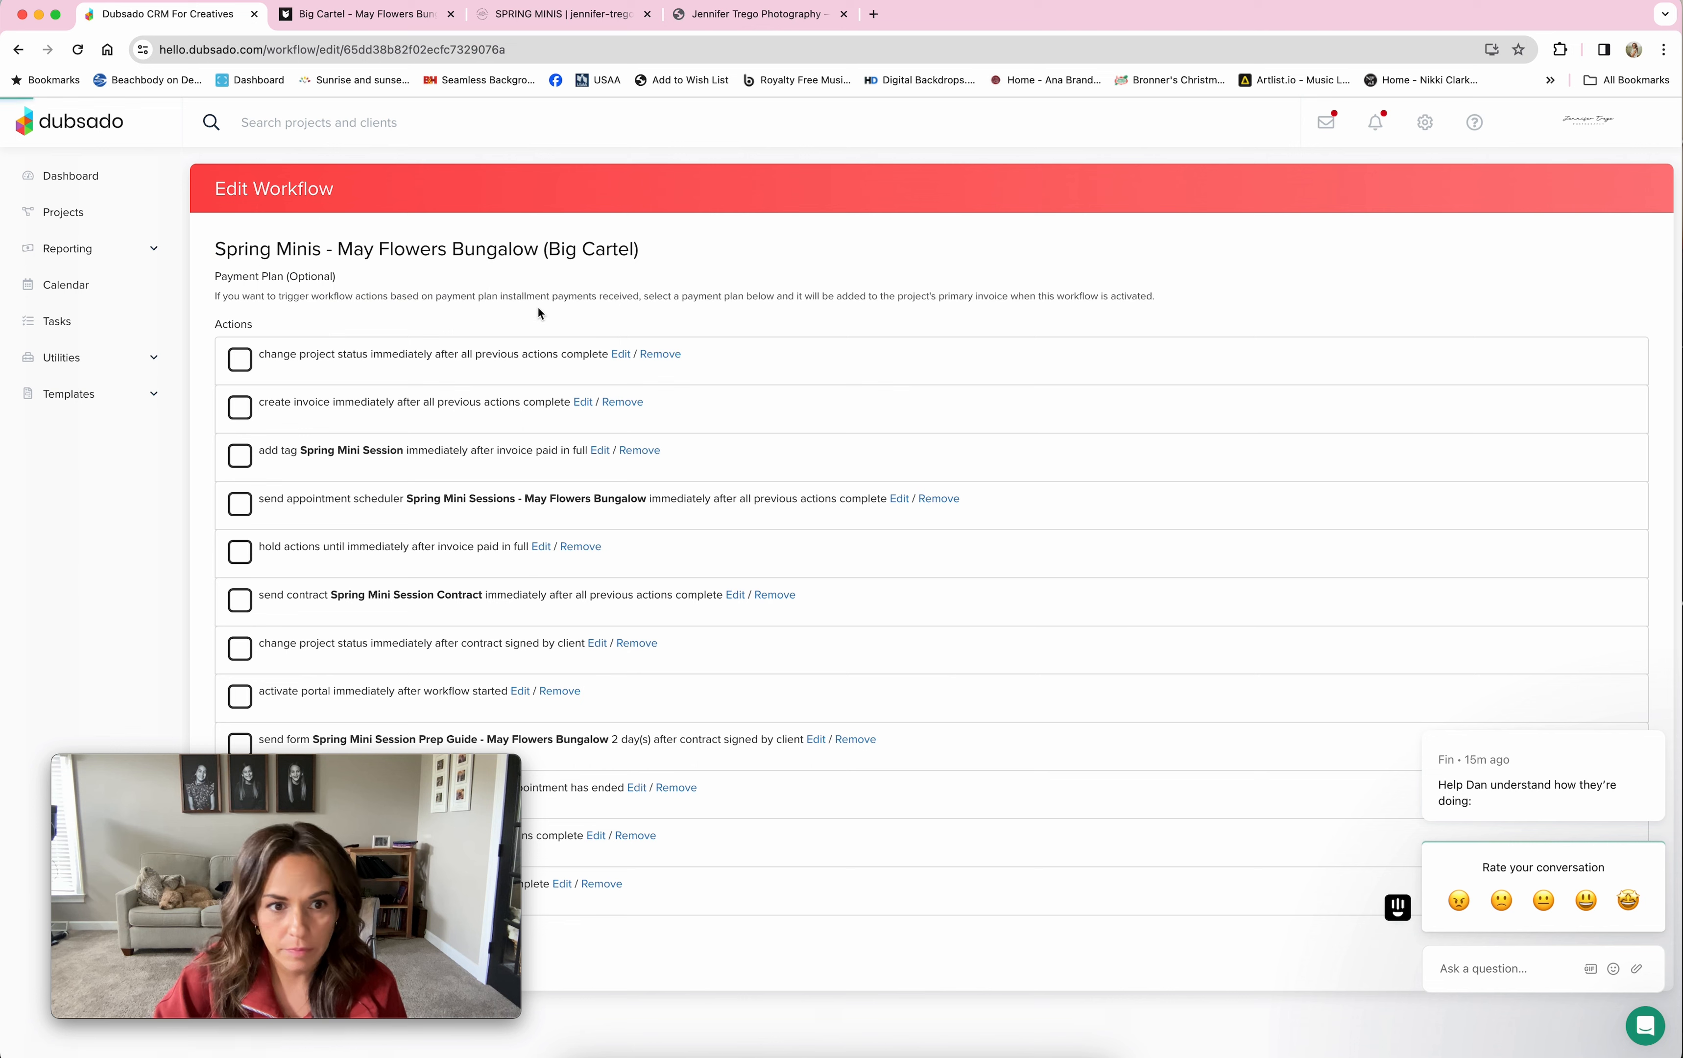
Step: Check the first Change Project Status action, then open Create Invoice for the $250 Spring Mini Session
left_click(619, 382)
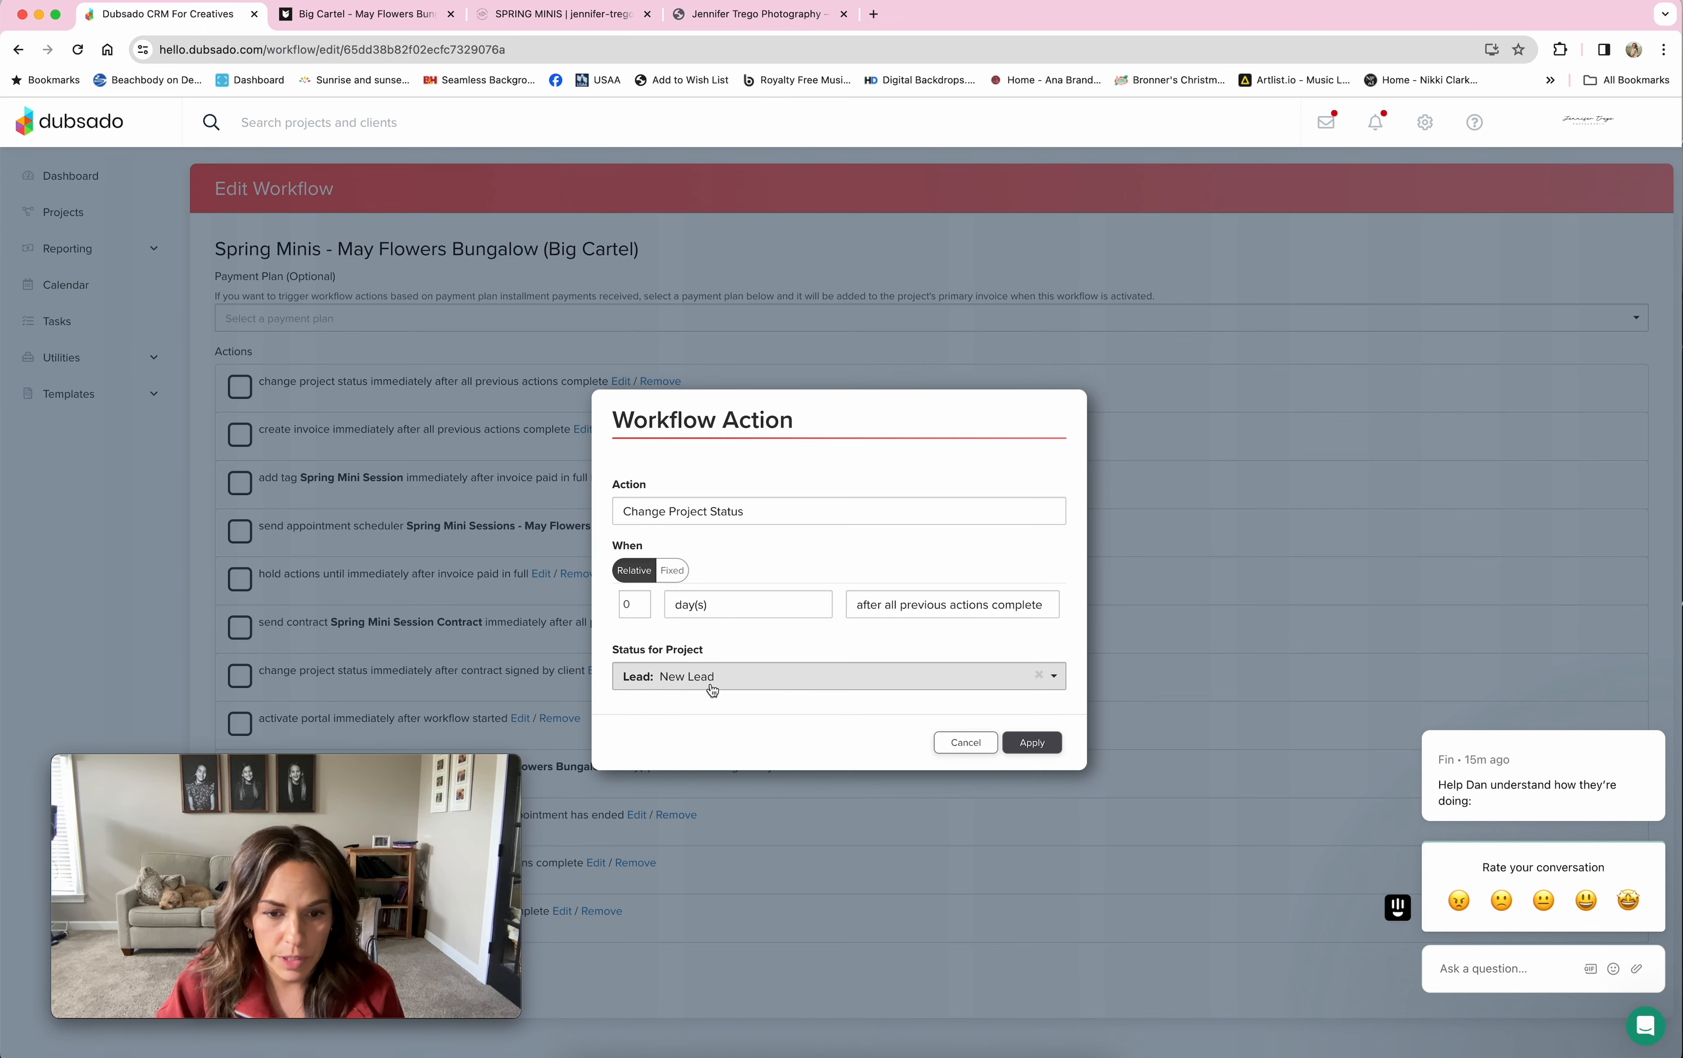
left_click(964, 743)
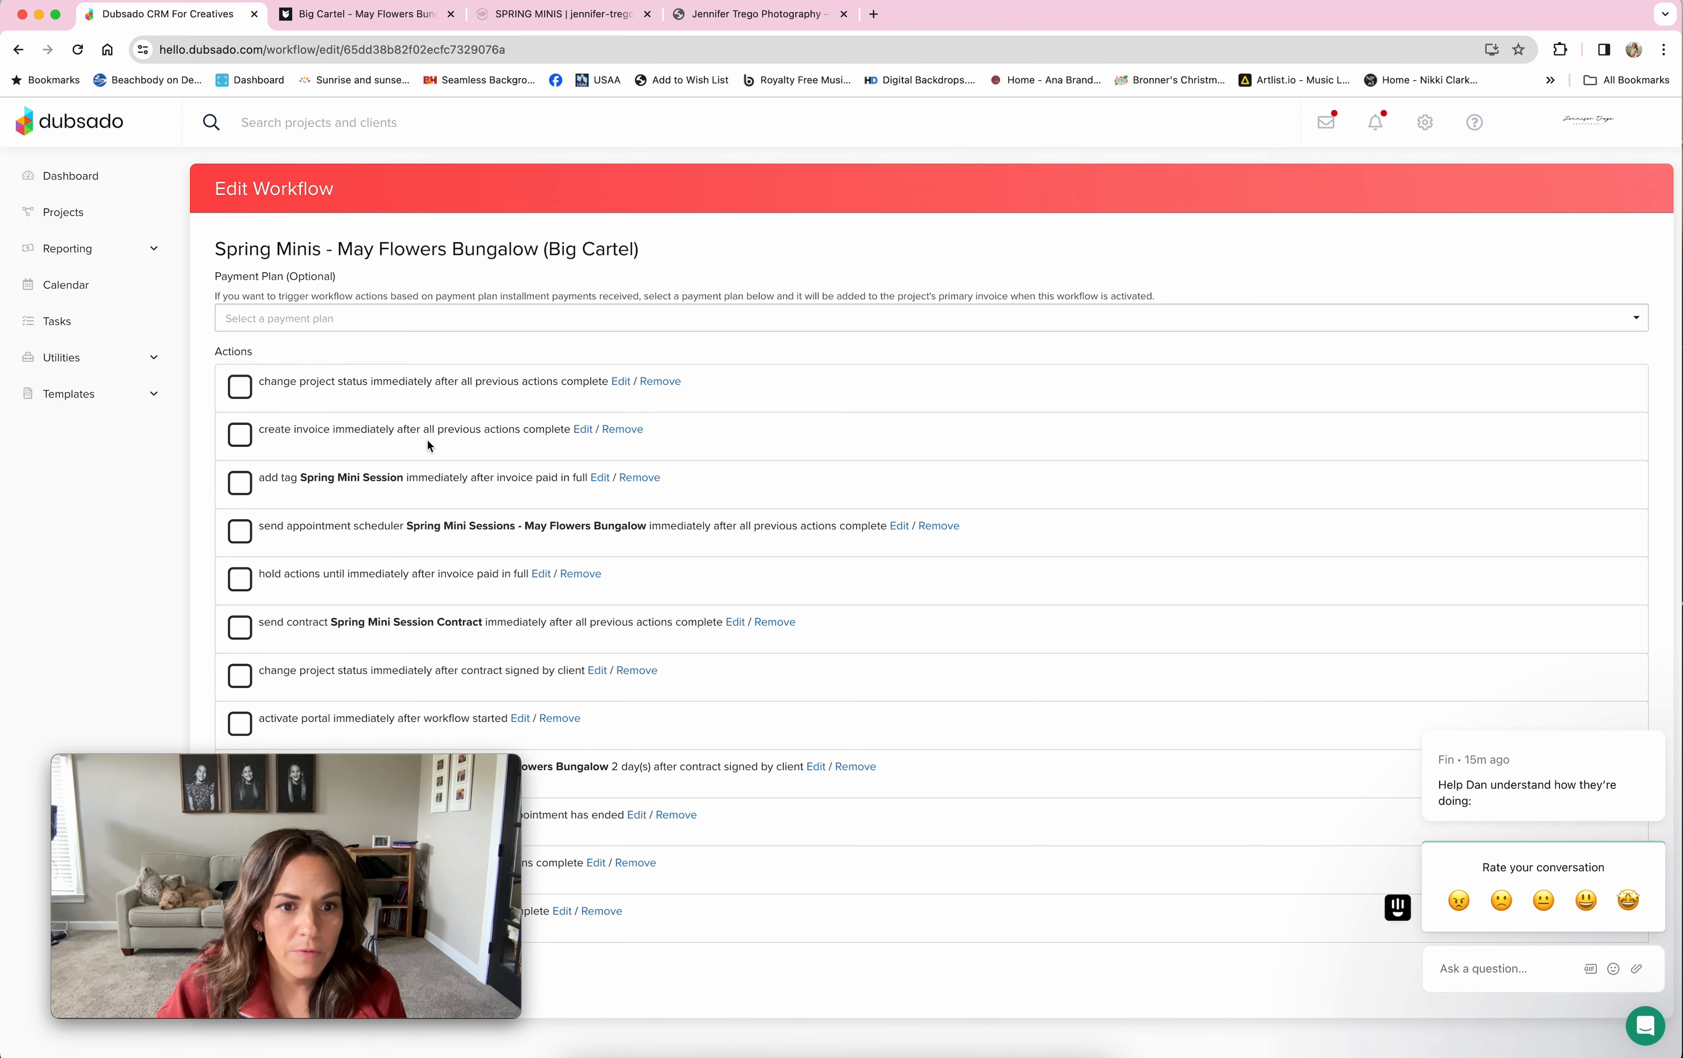
left_click(584, 430)
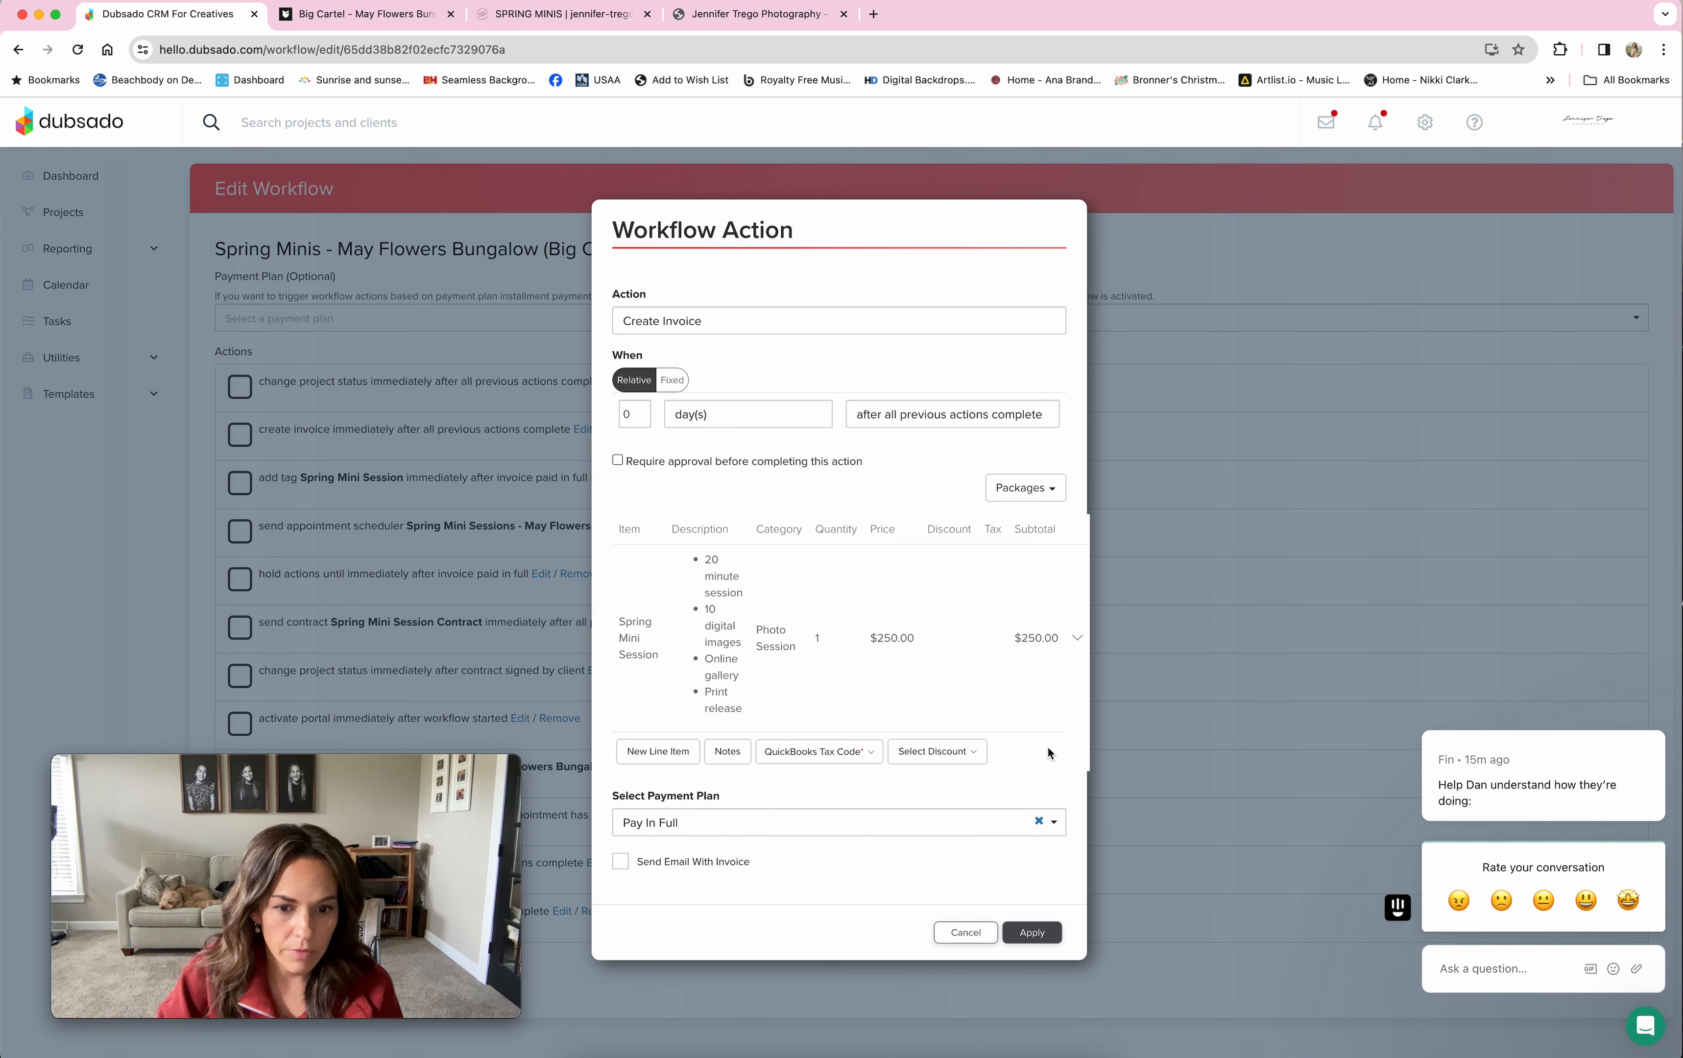
Step: Close the invoice action and review the Spring Mini Session tag applied after full payment
left_click(955, 933)
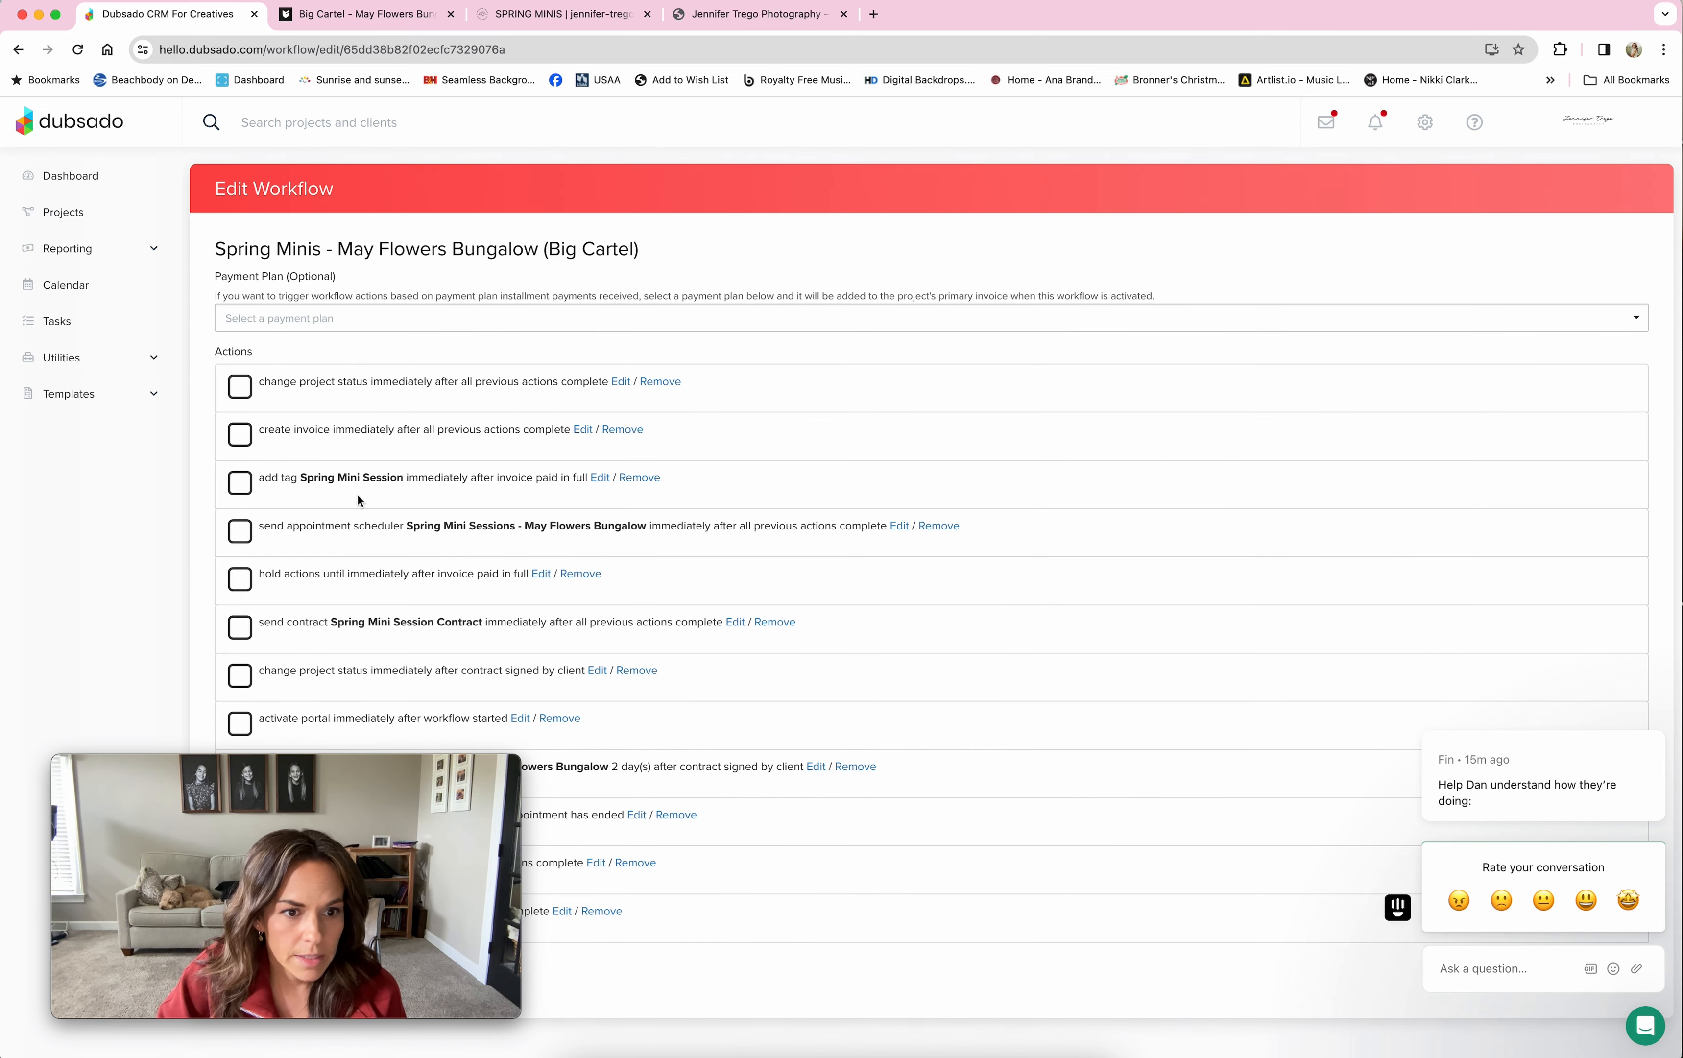
left_click(596, 477)
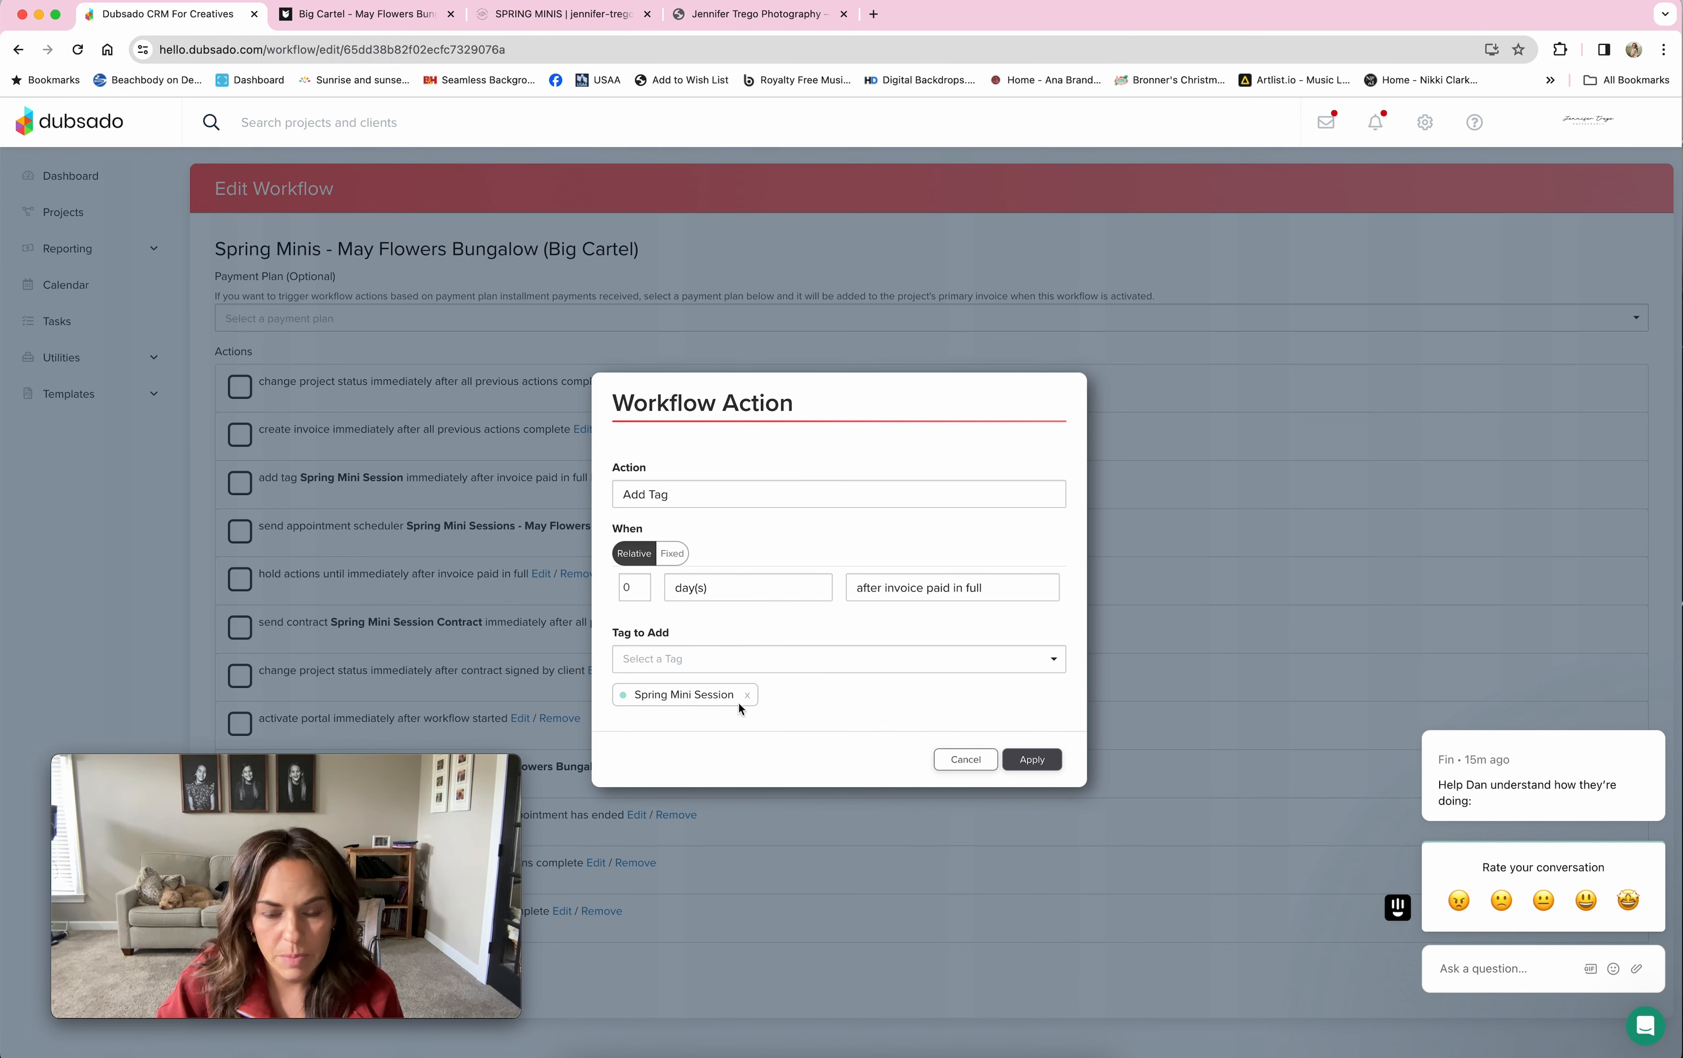
left_click(976, 758)
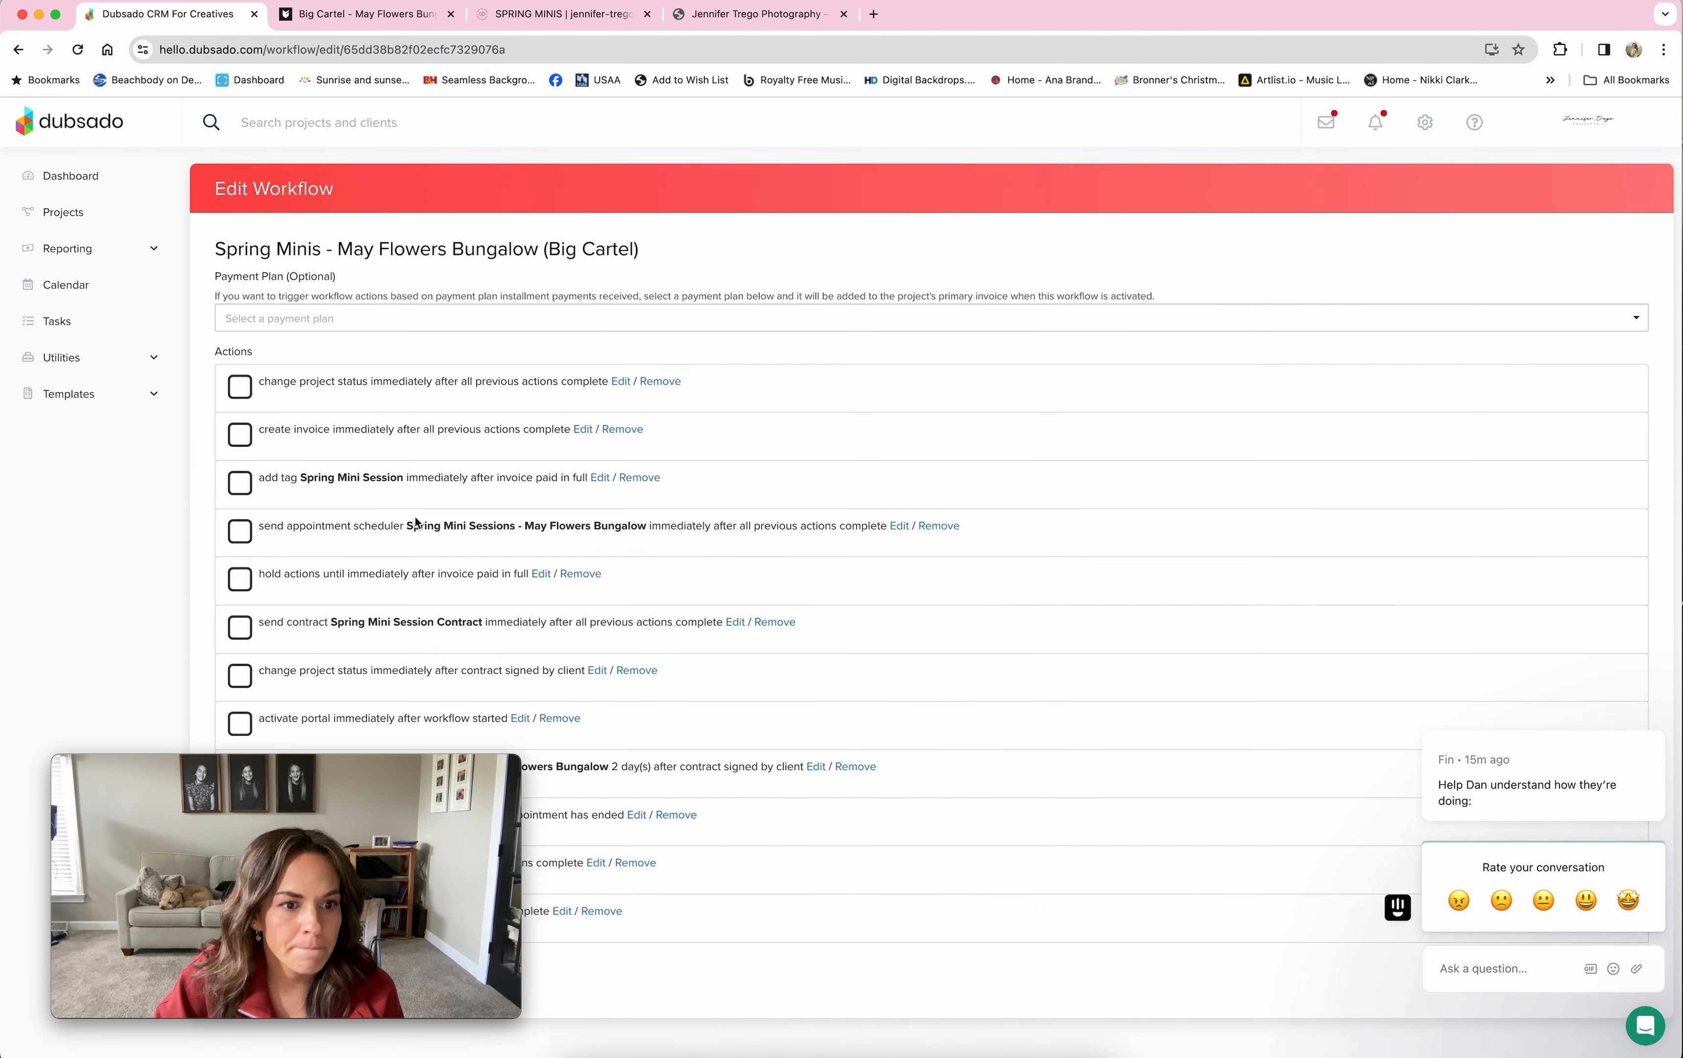
left_click(898, 526)
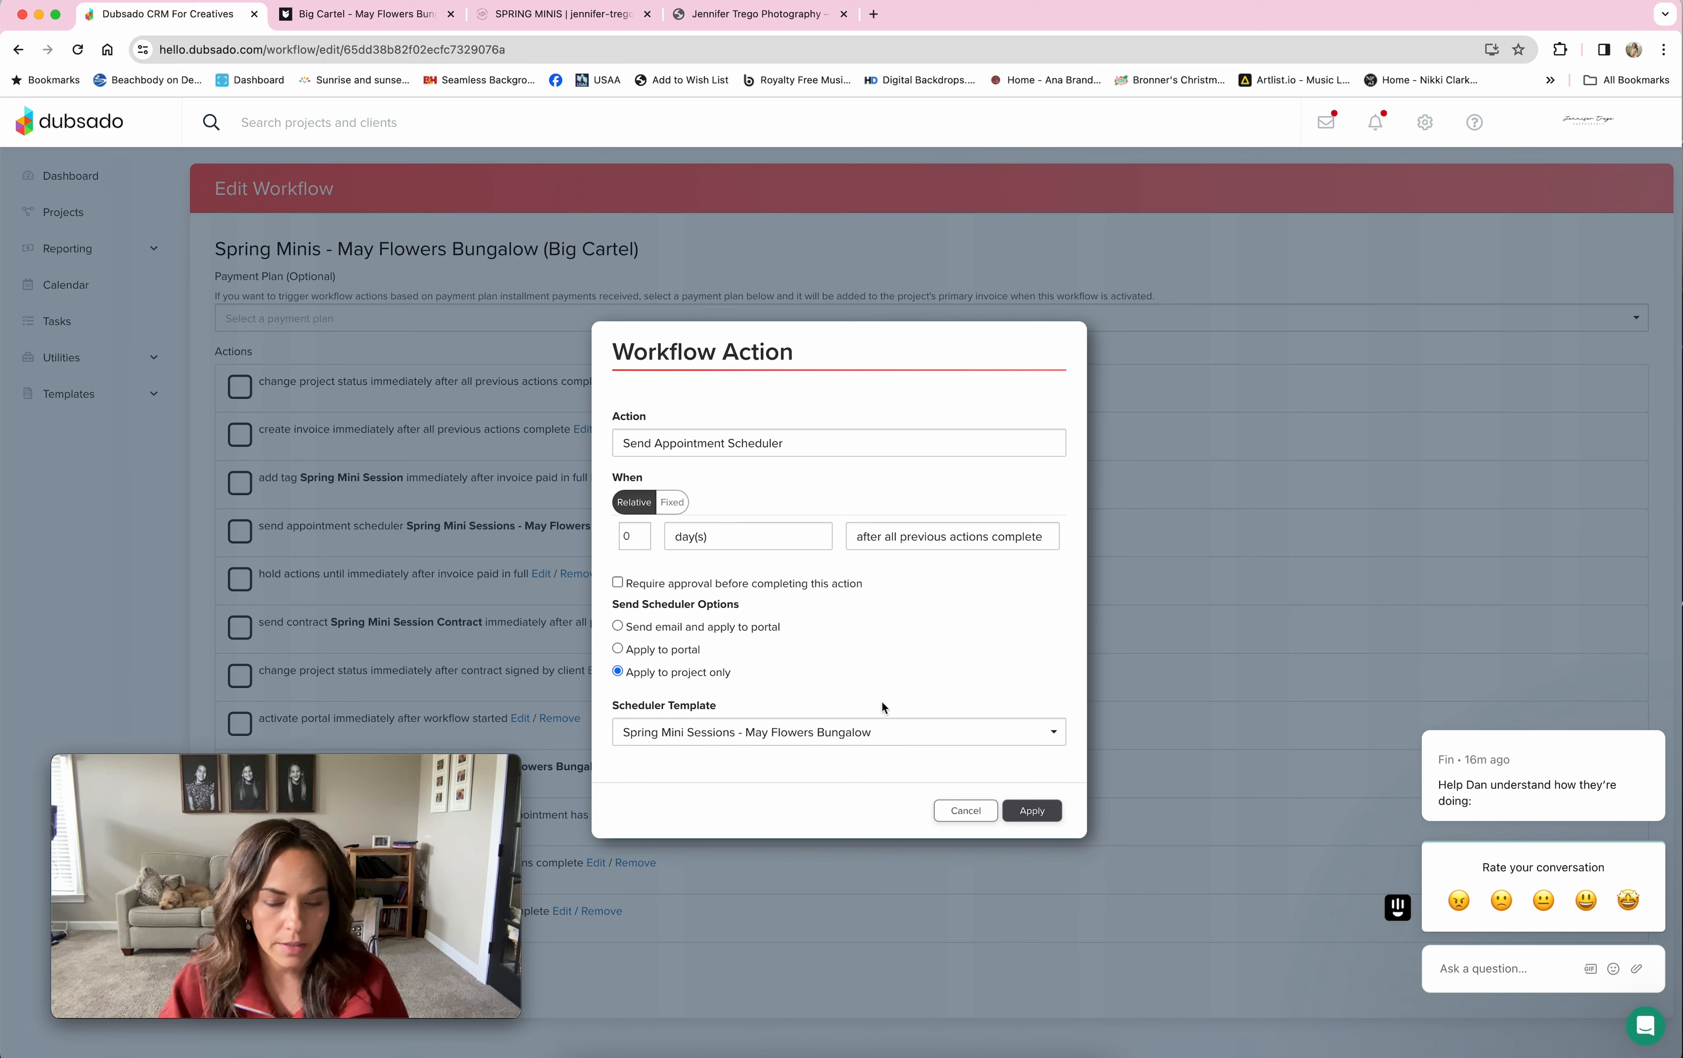
left_click(966, 810)
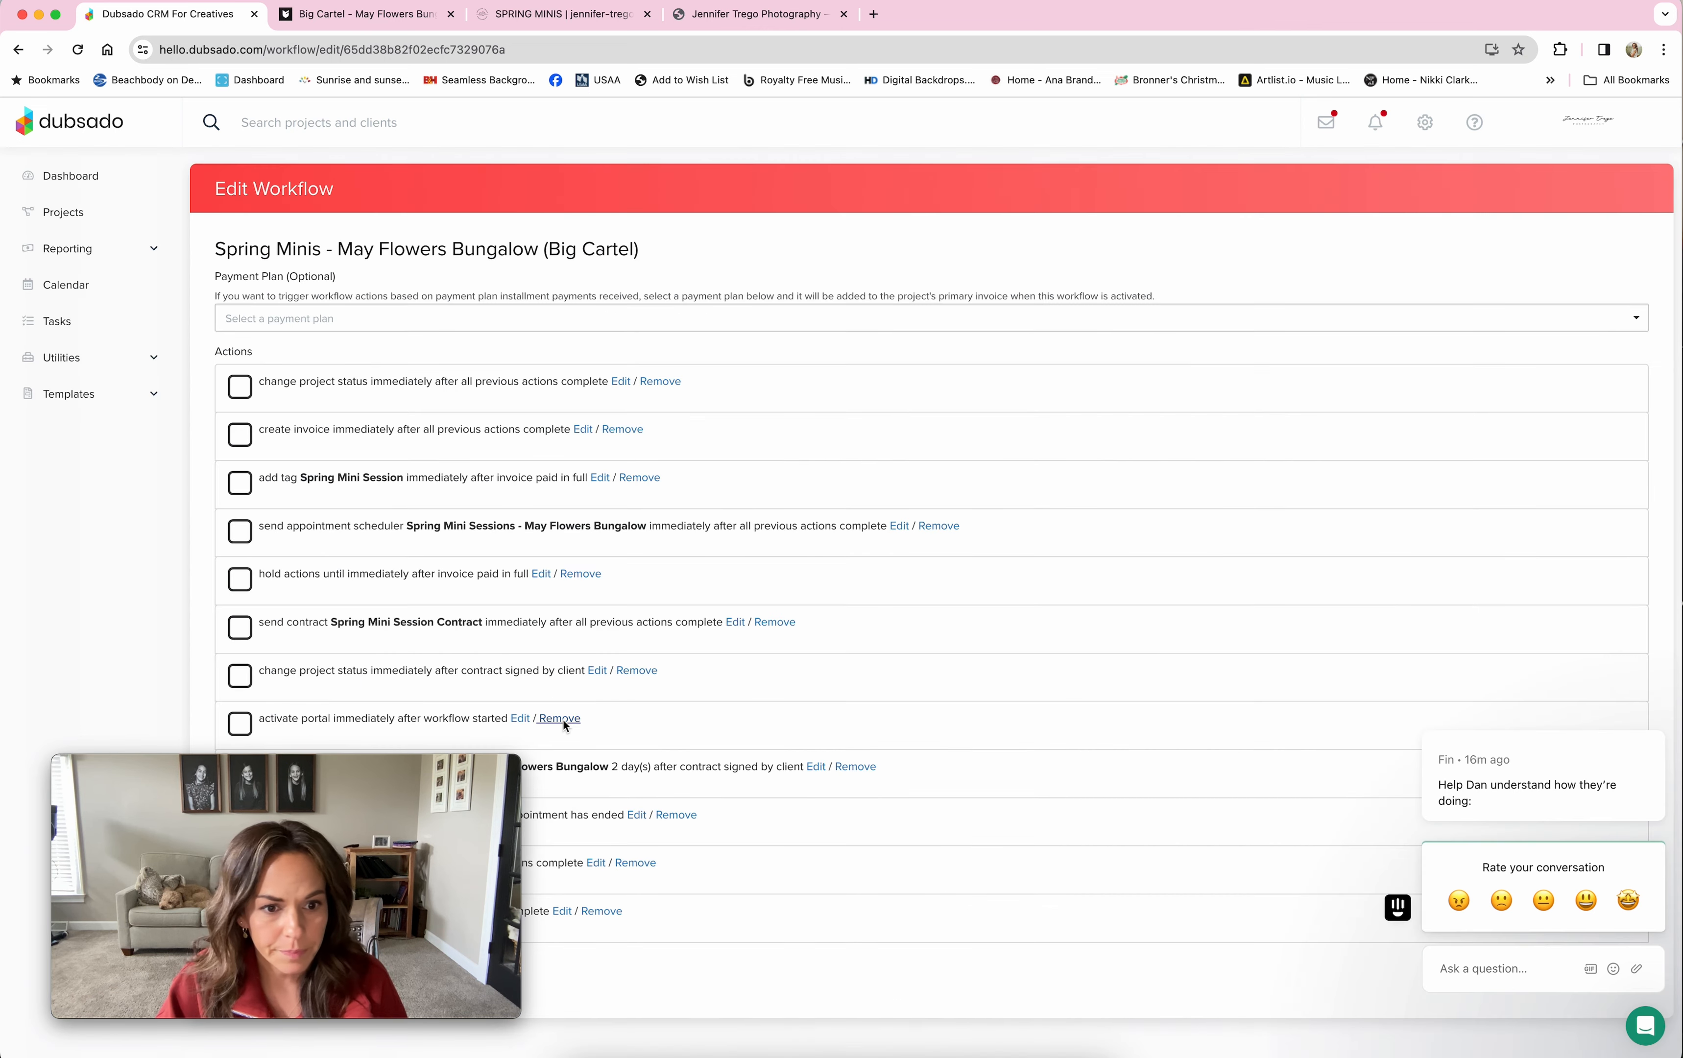
left_click(538, 574)
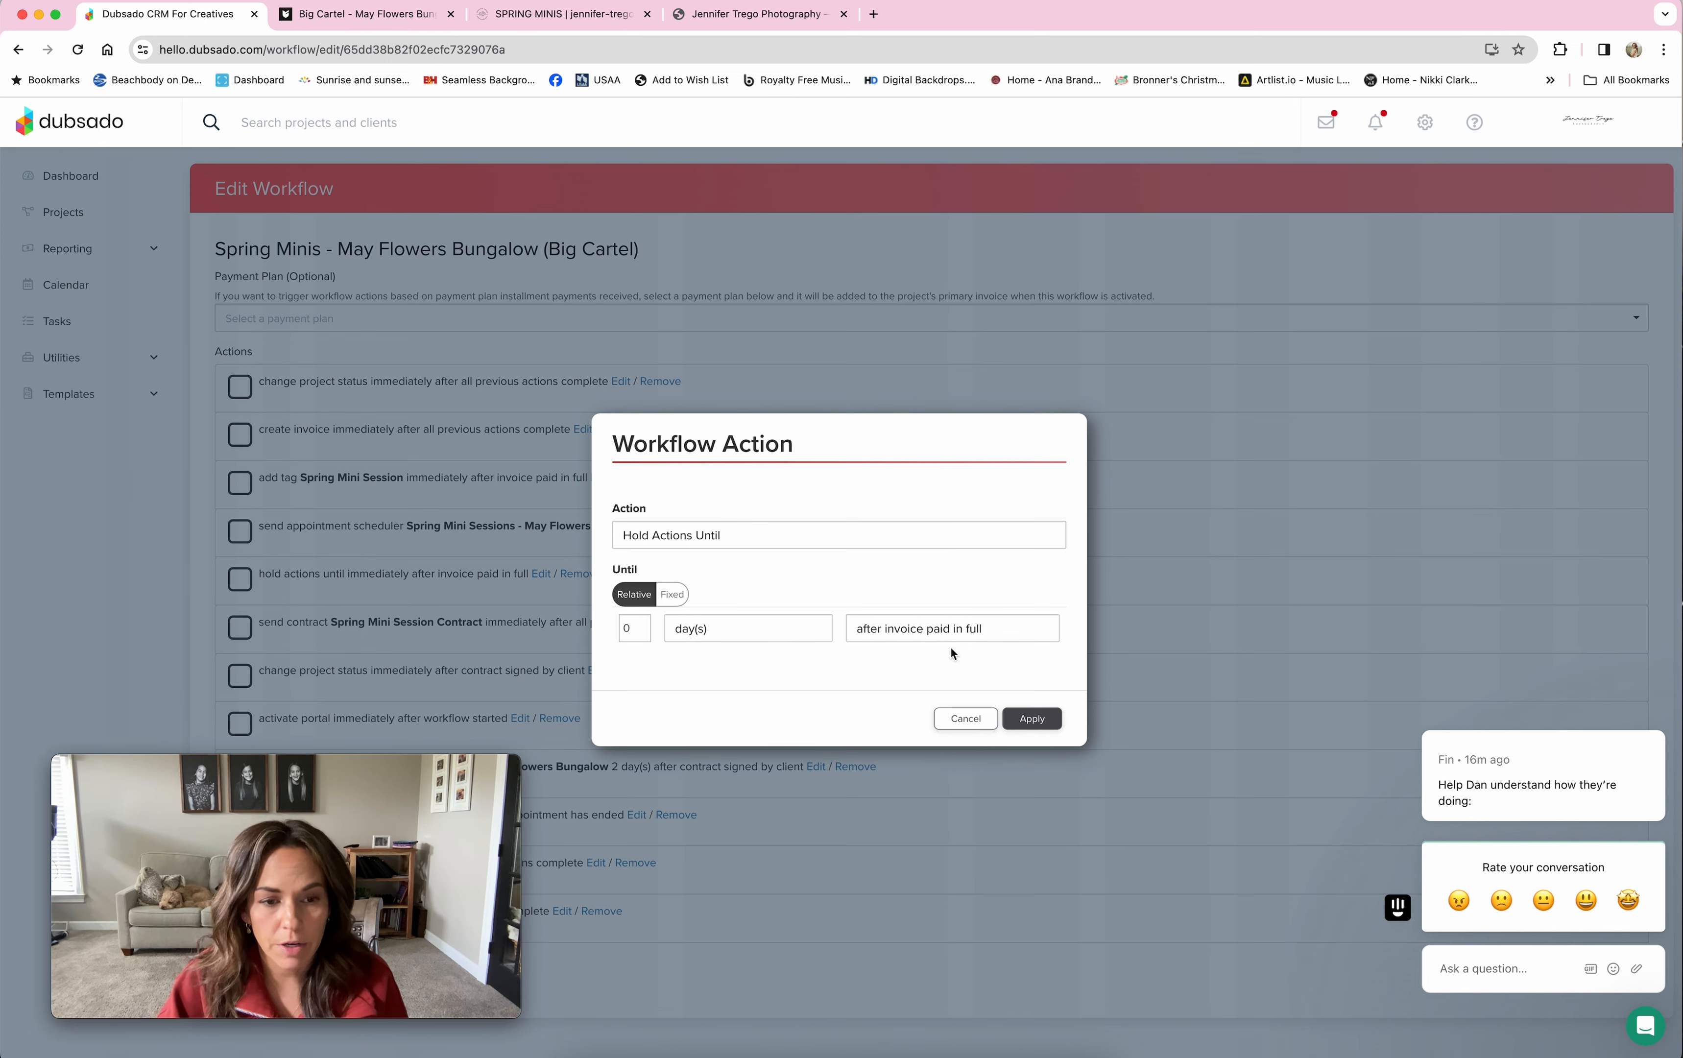
left_click(966, 718)
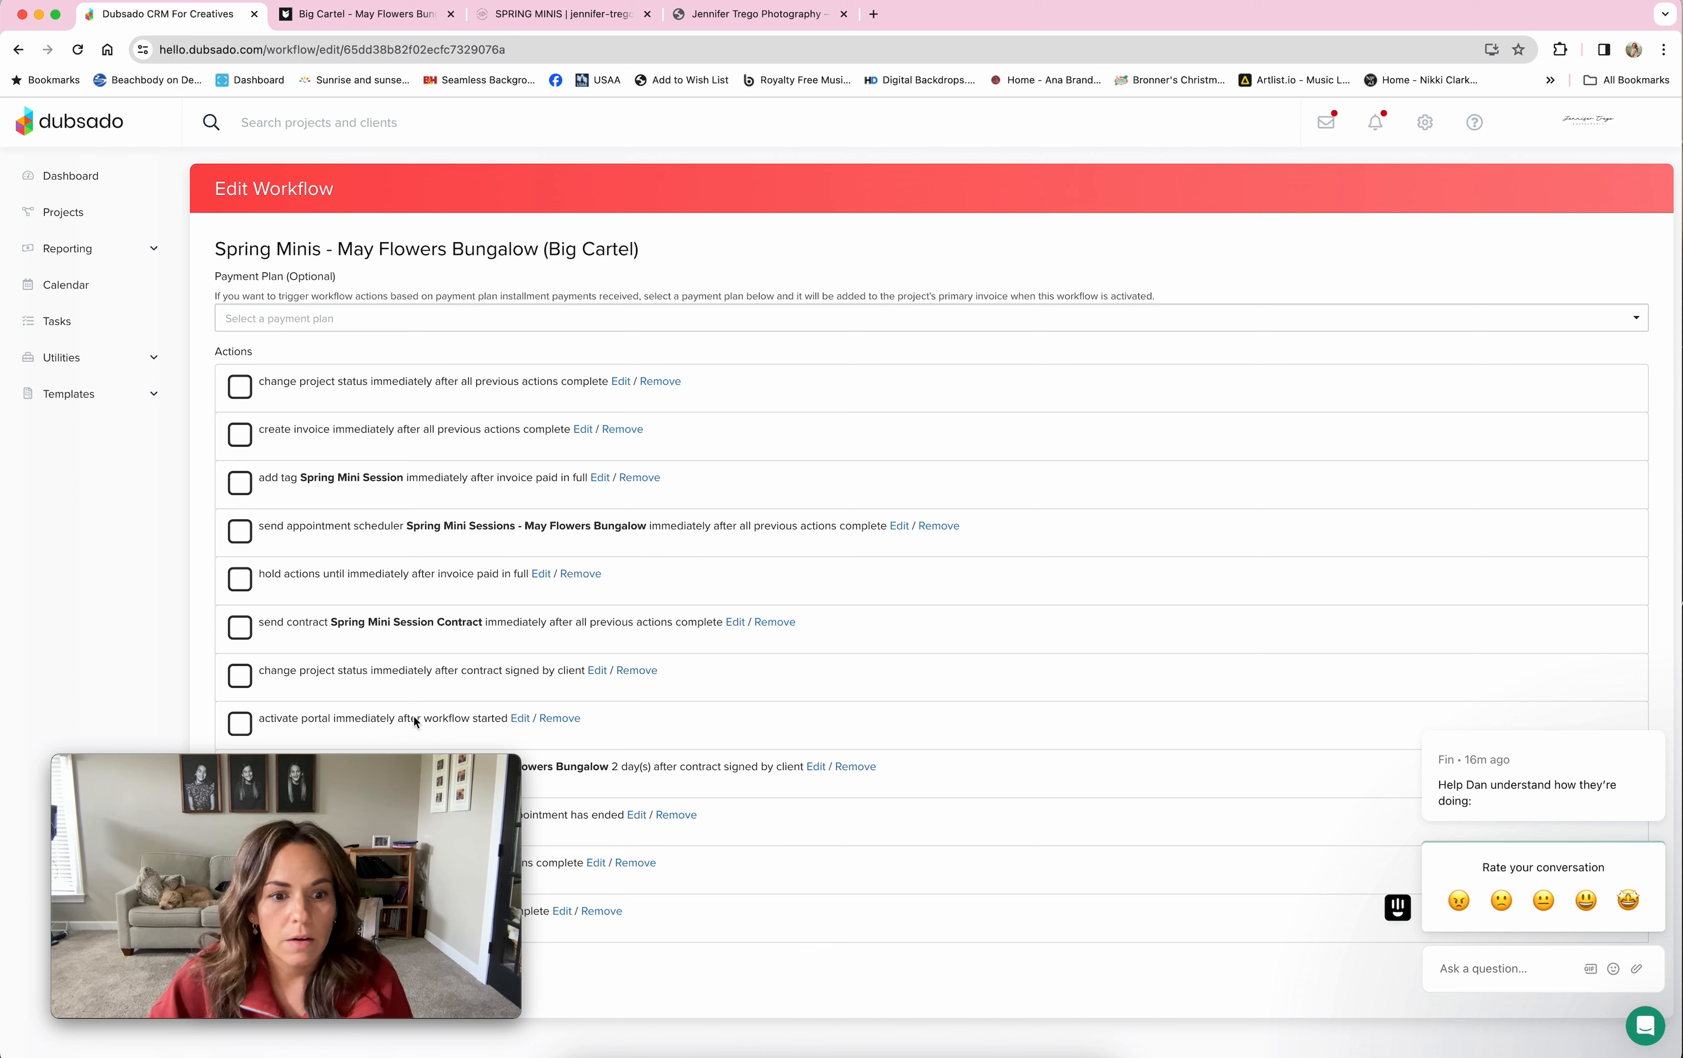
mouse_move(251, 760)
left_click_drag(250, 759, 1050, 744)
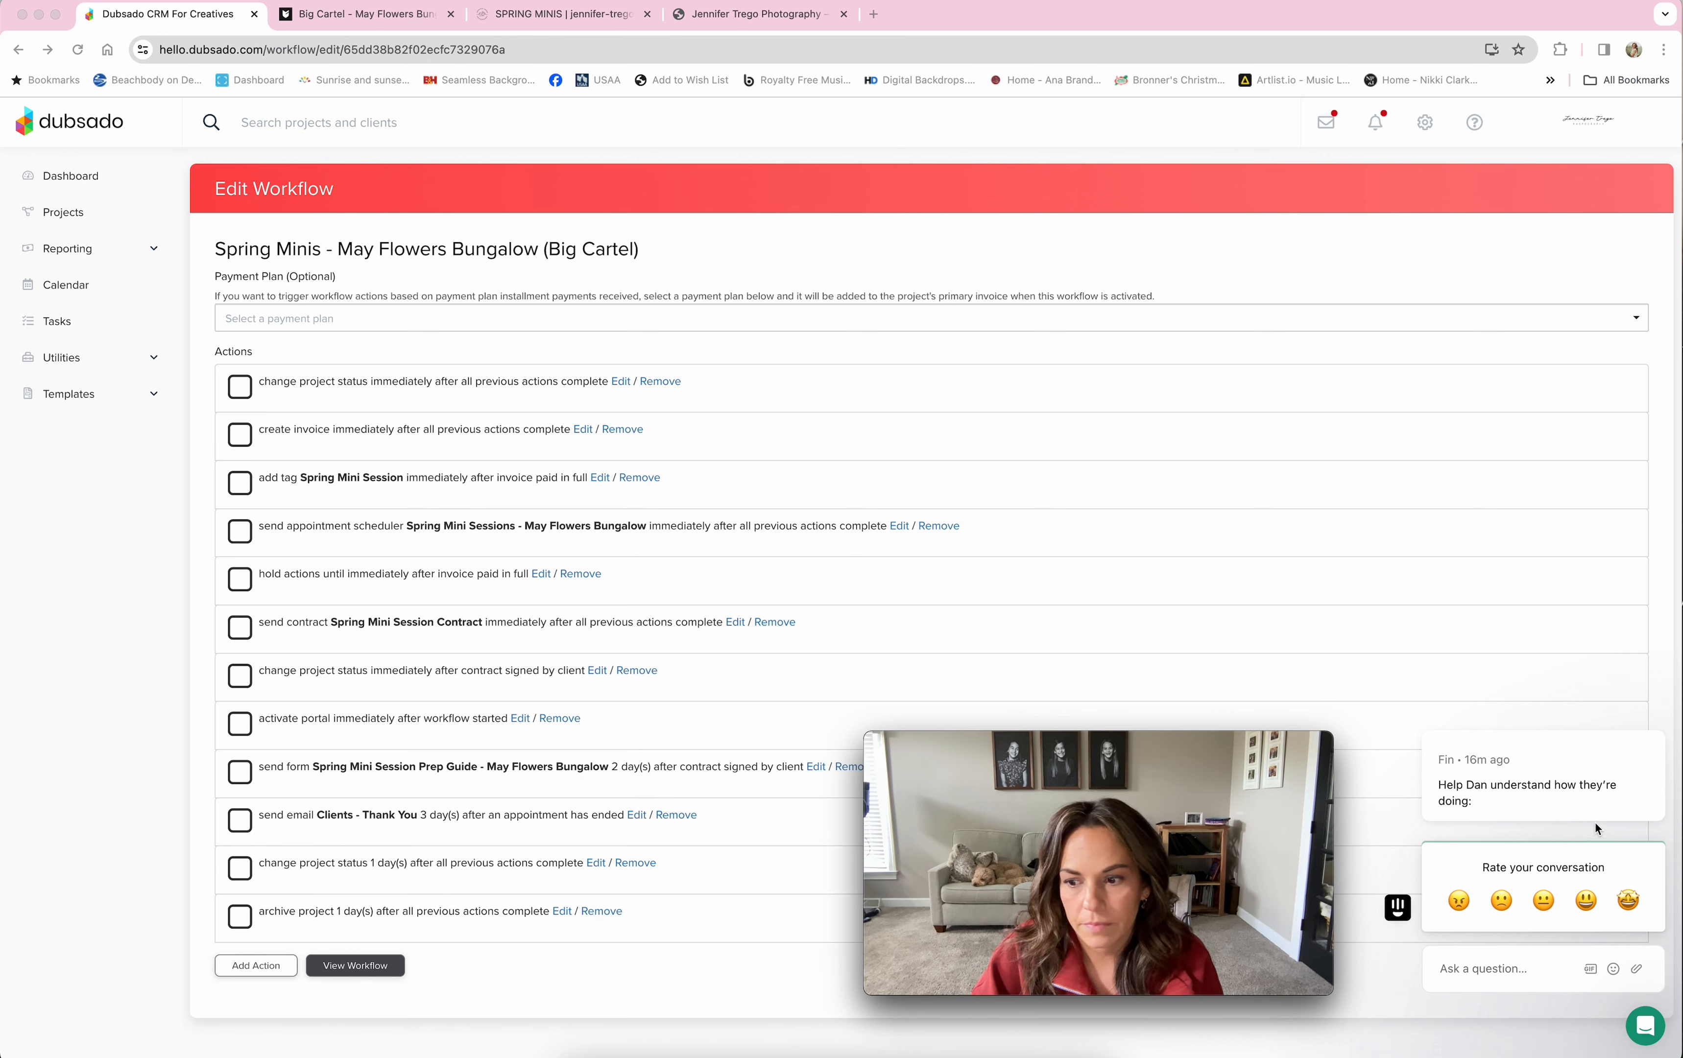
Step: Dismiss the support chat and review the Send Contract action without changes
left_click(1656, 733)
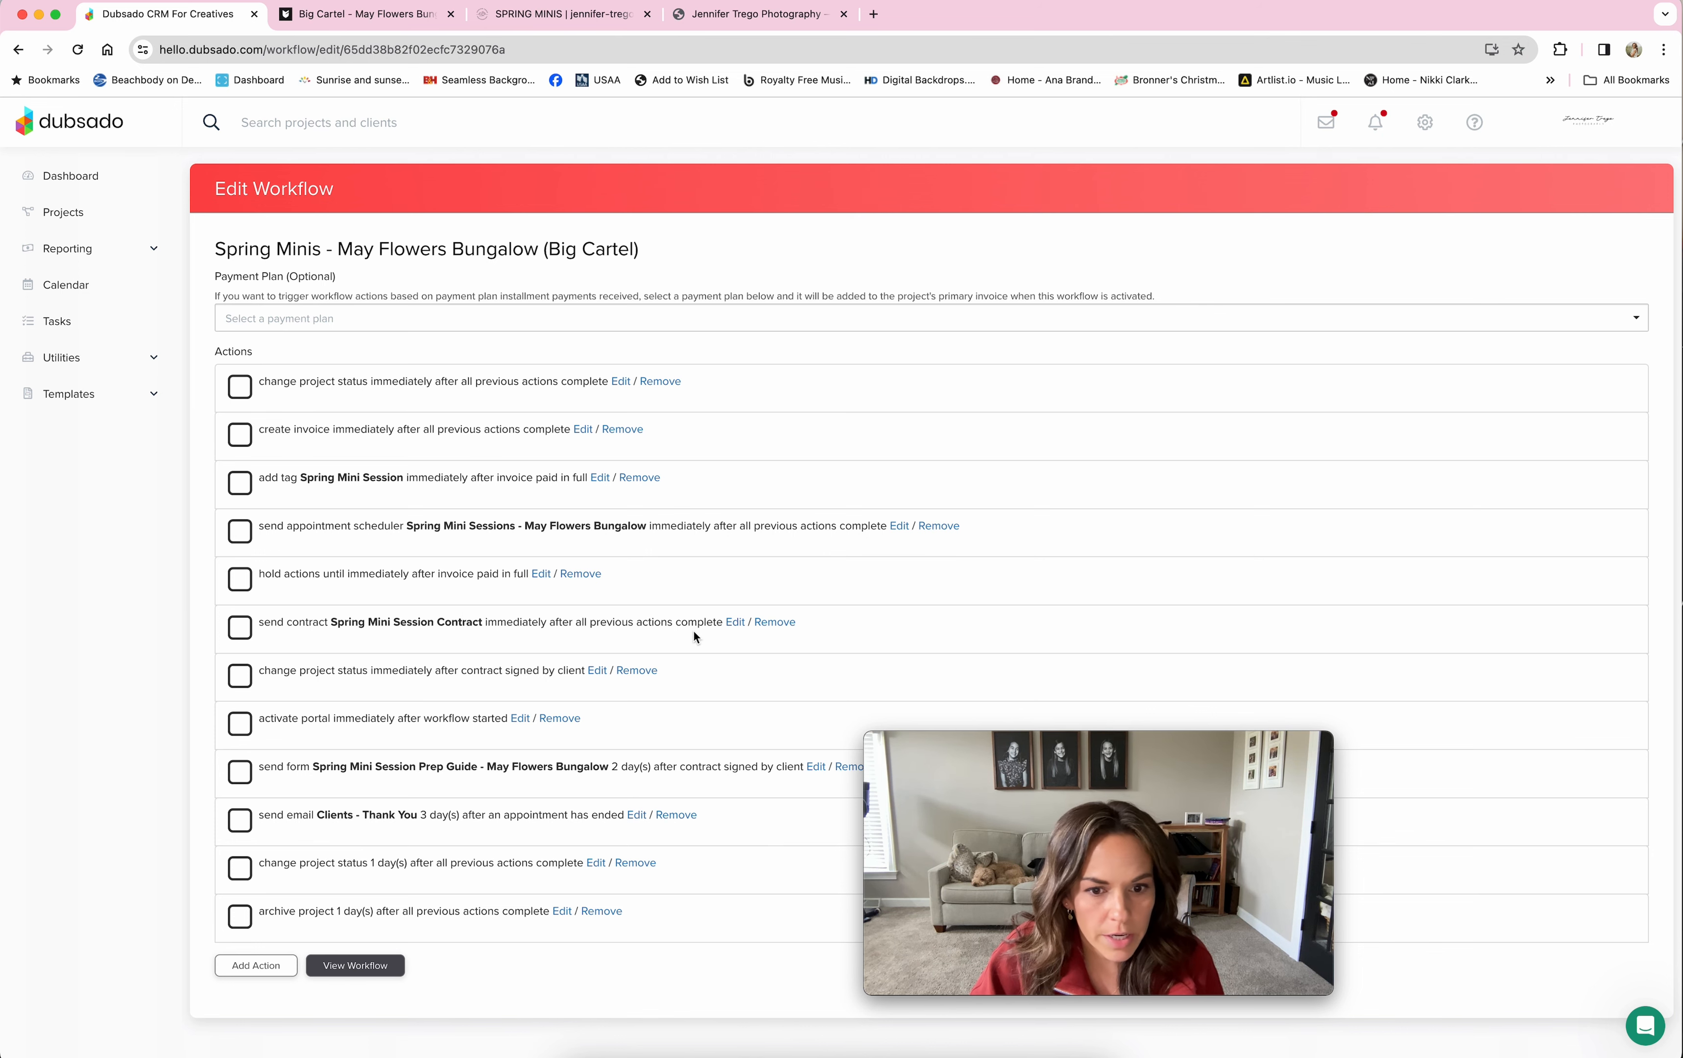
left_click(732, 621)
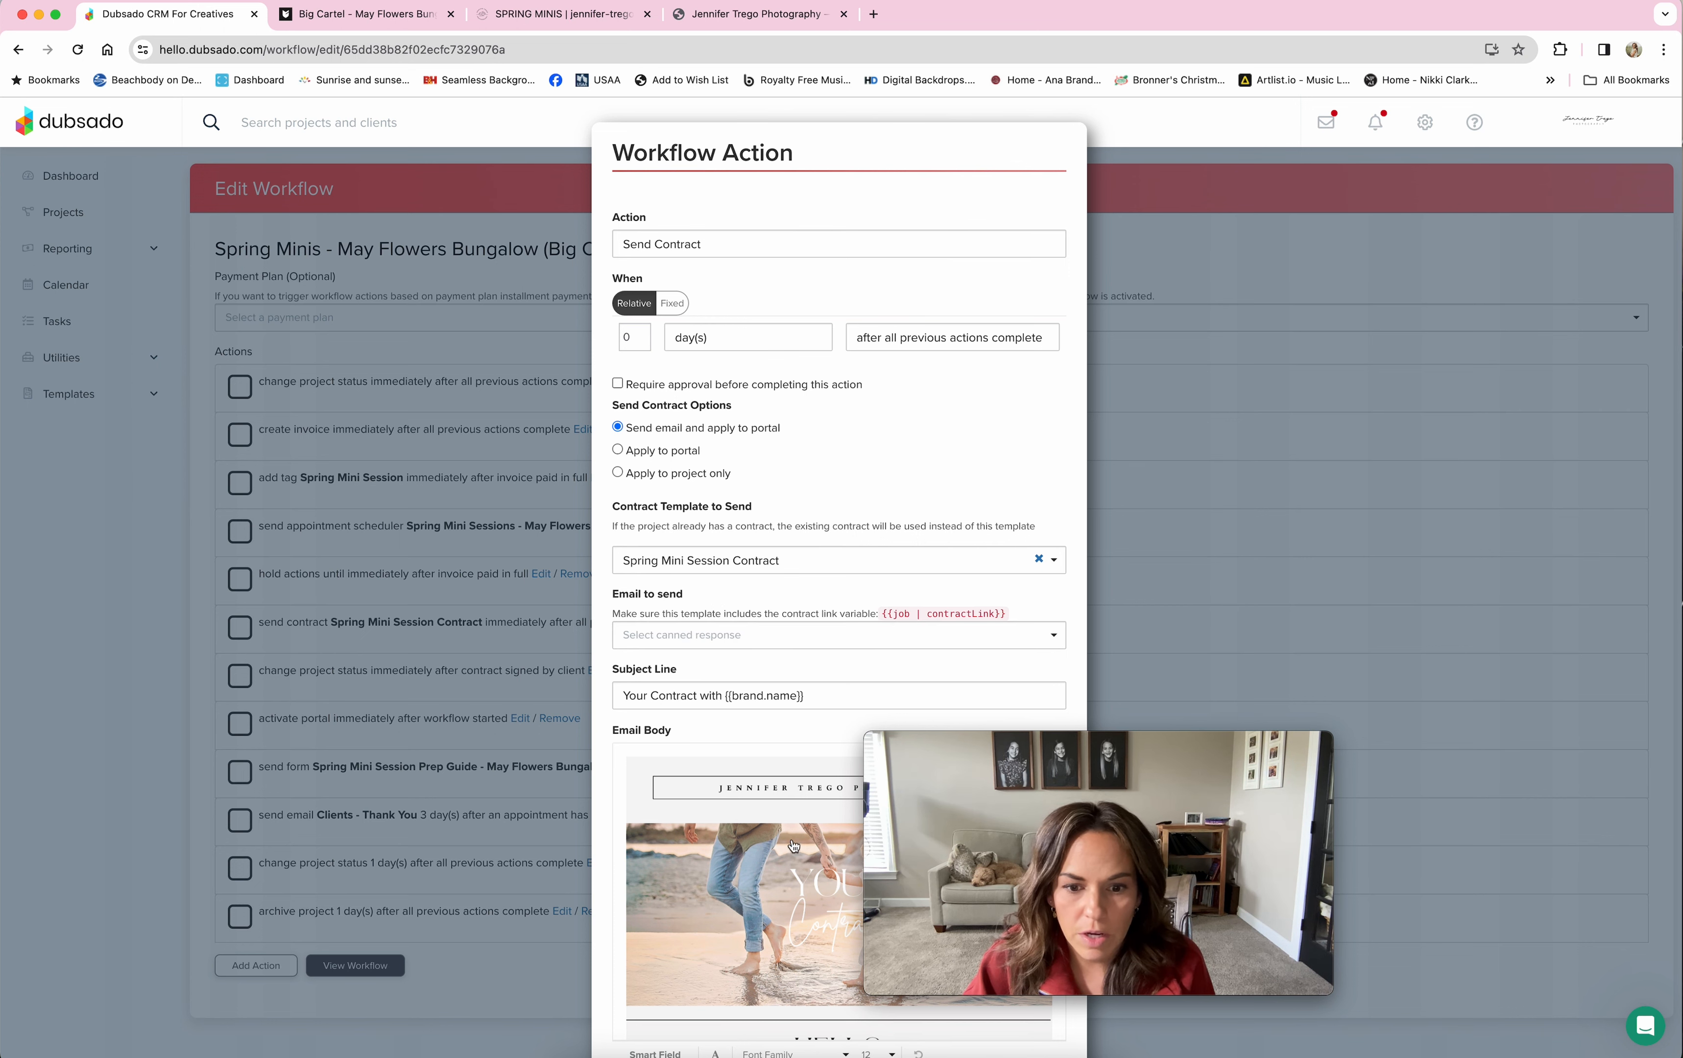
scroll(815, 718, "down", 2)
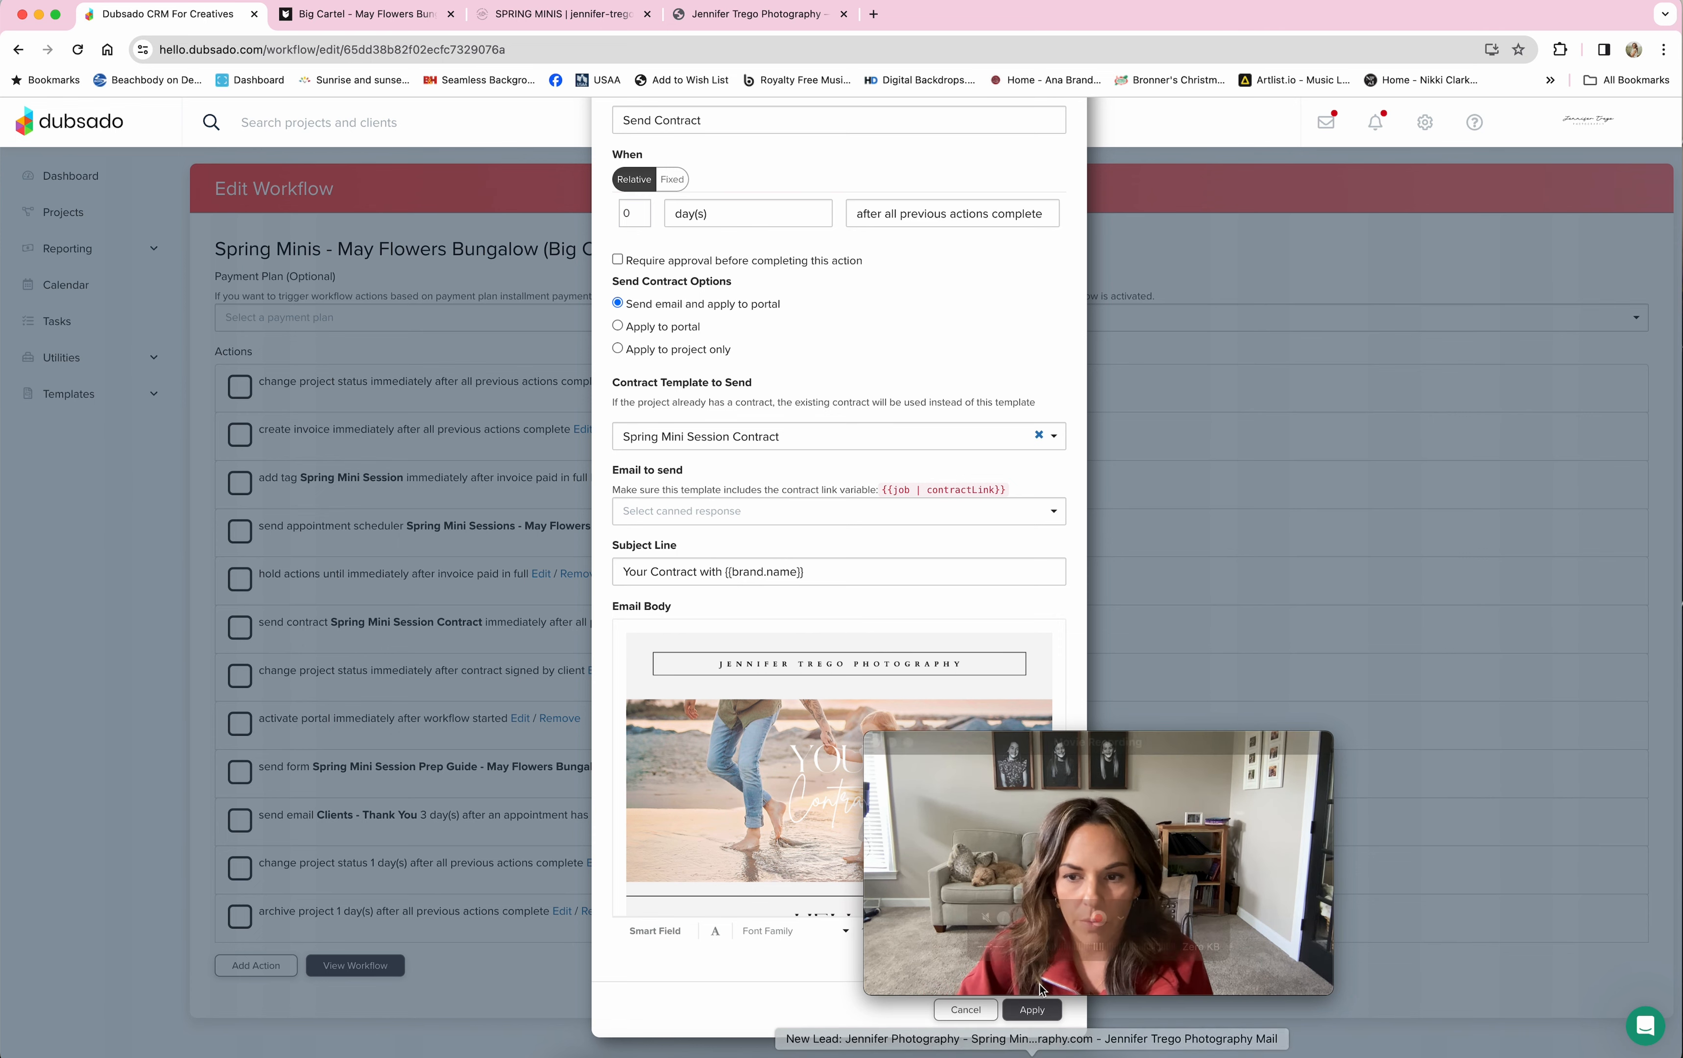
left_click(966, 1010)
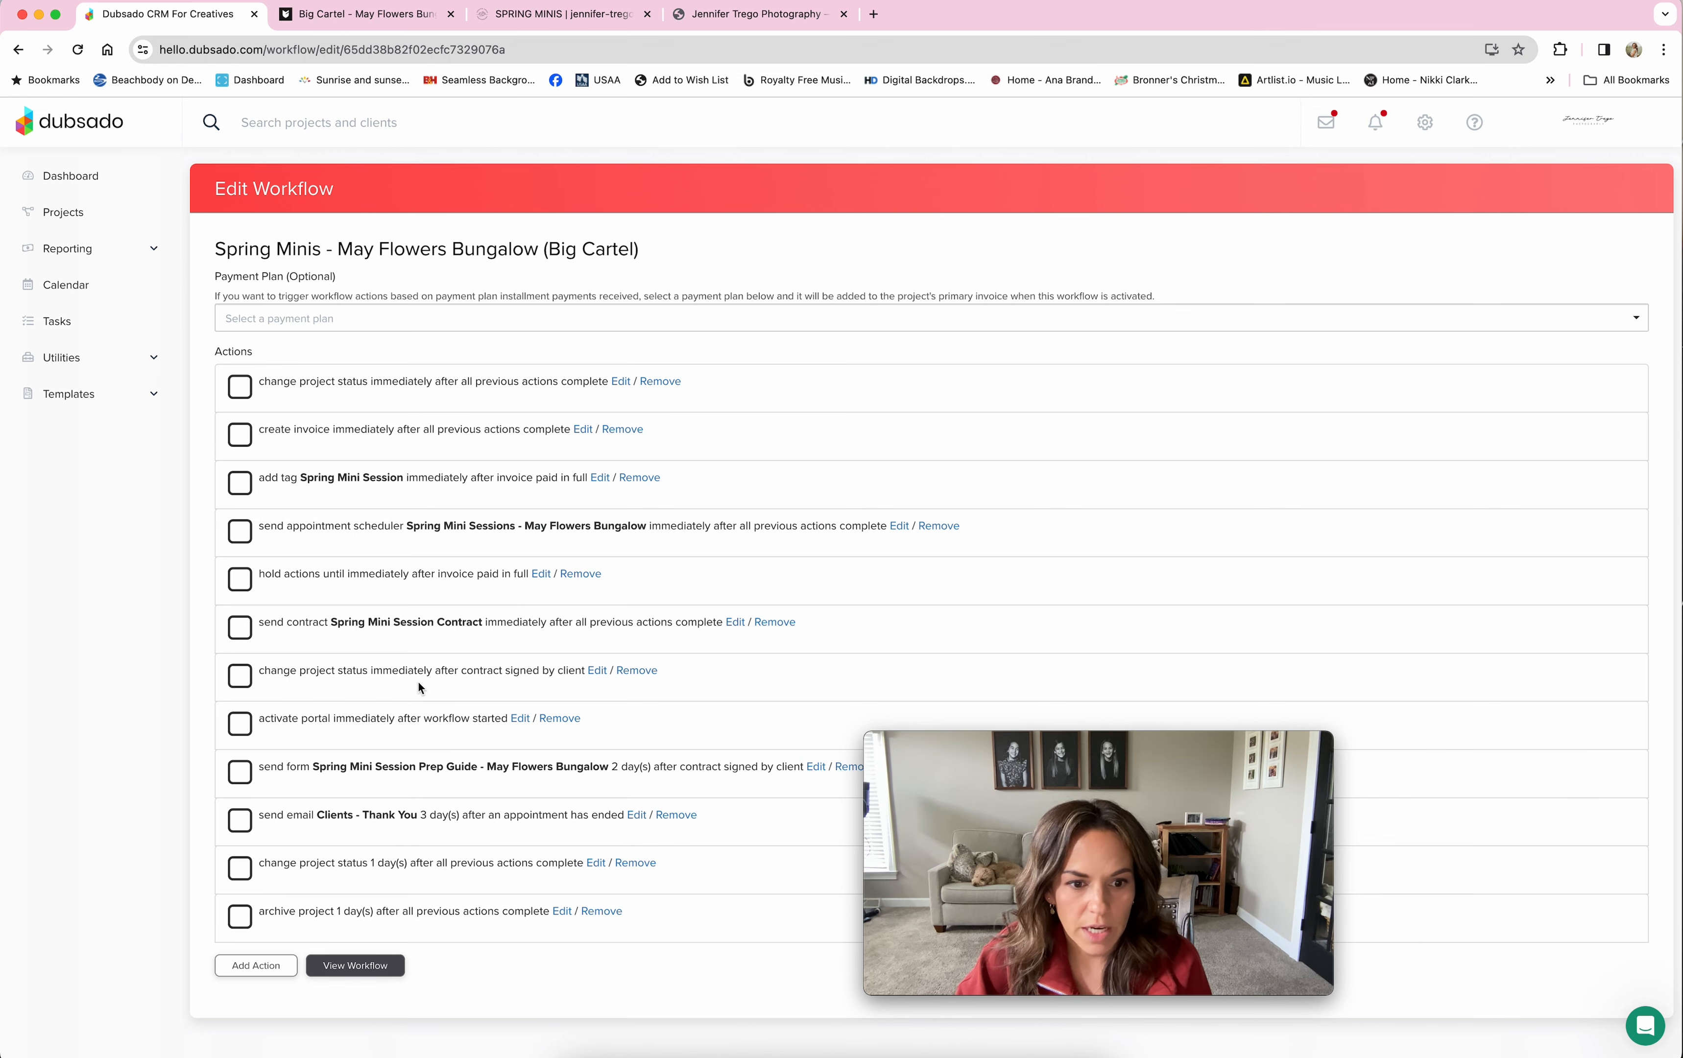
Step: Review the status change that runs immediately after contract signing, leaving it unchanged
left_click(596, 672)
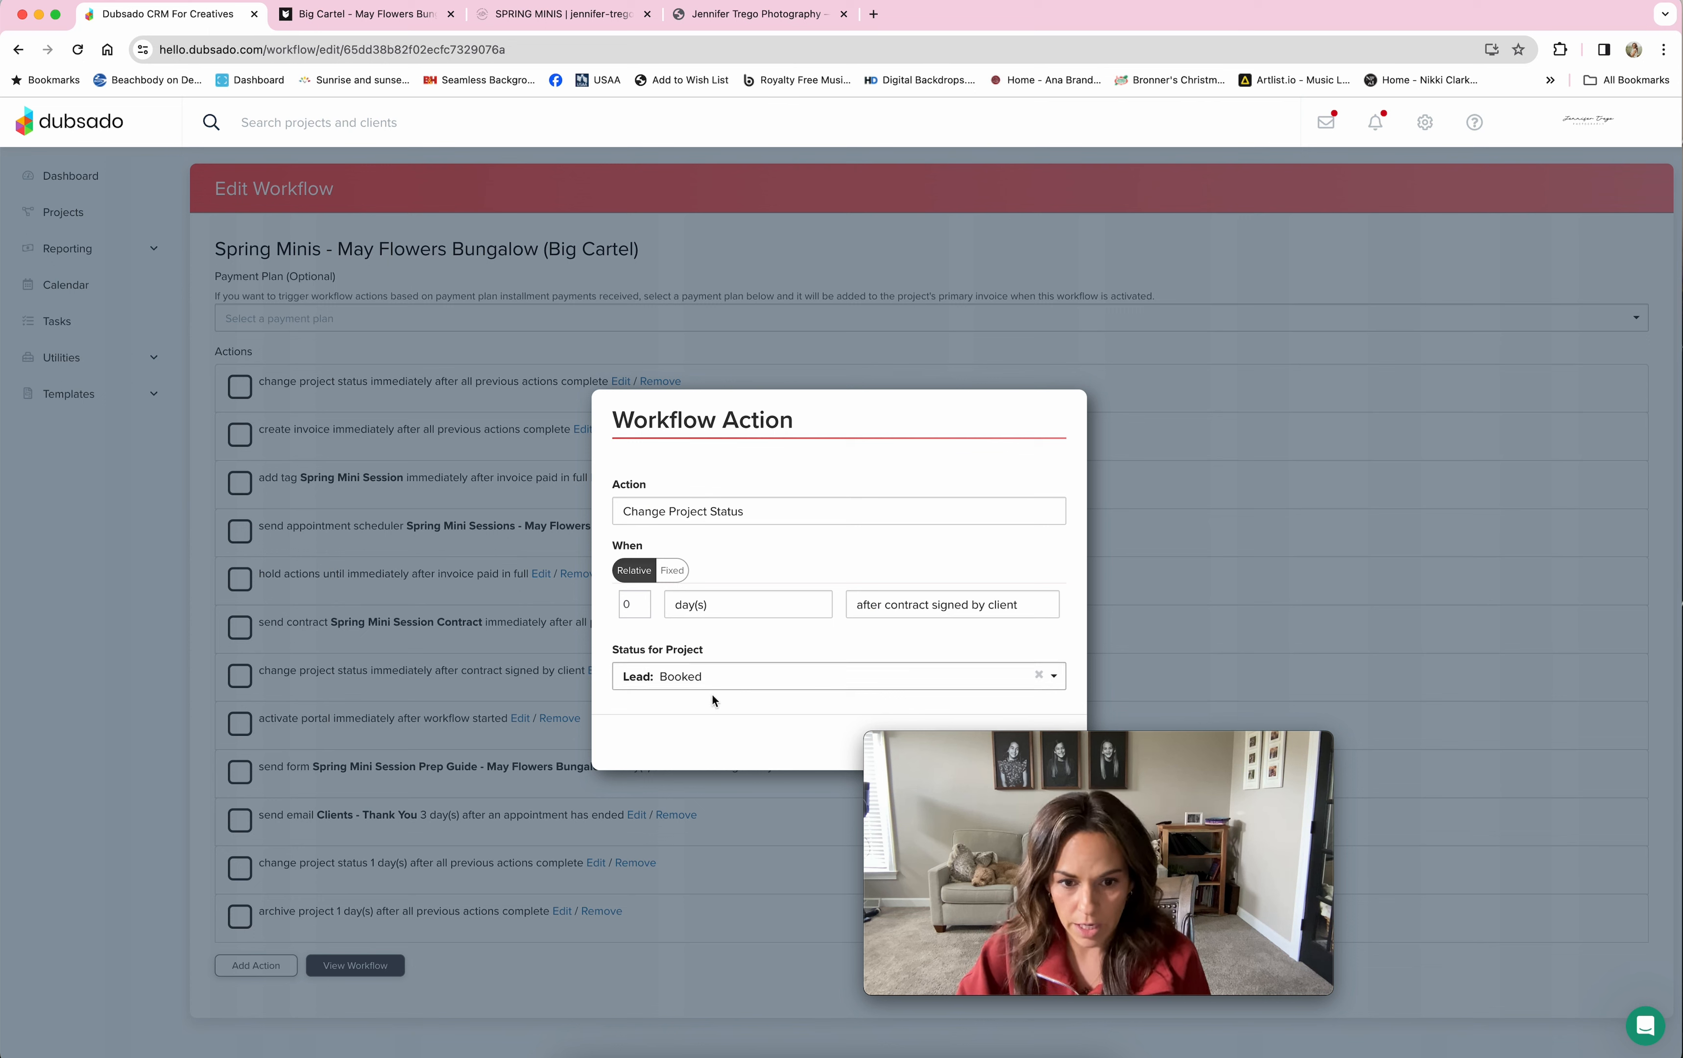
mouse_move(1031, 779)
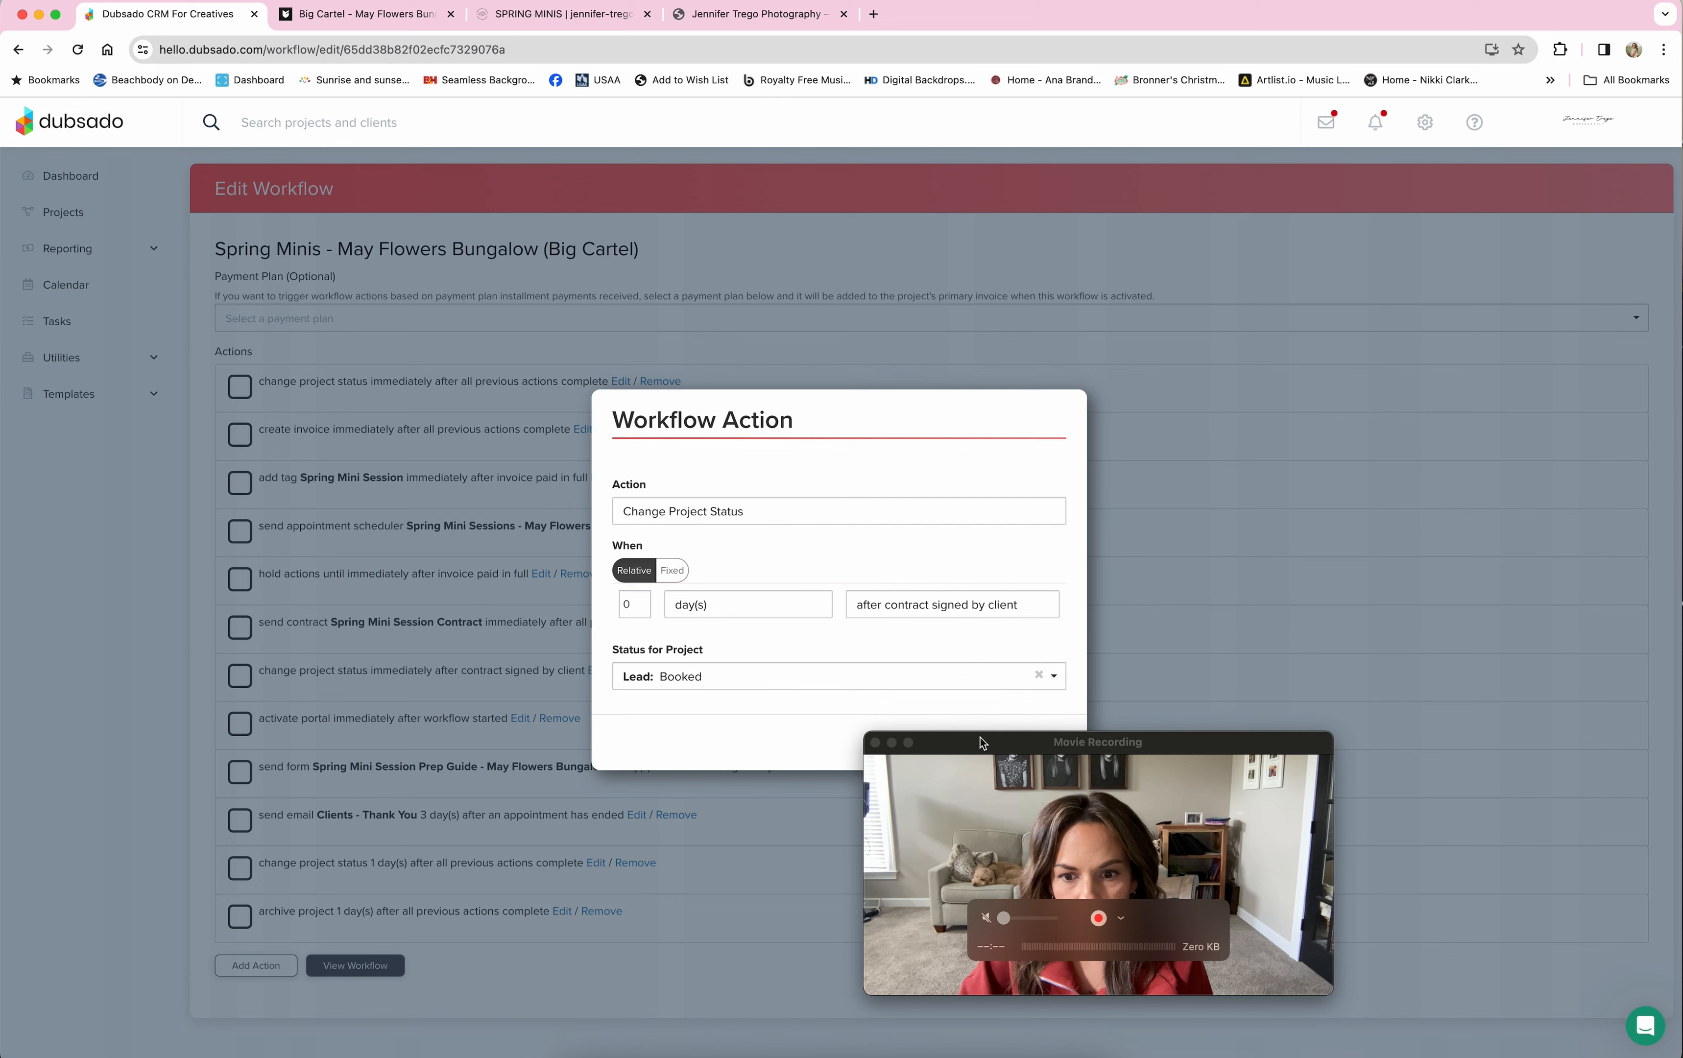
left_click_drag(982, 743, 1236, 750)
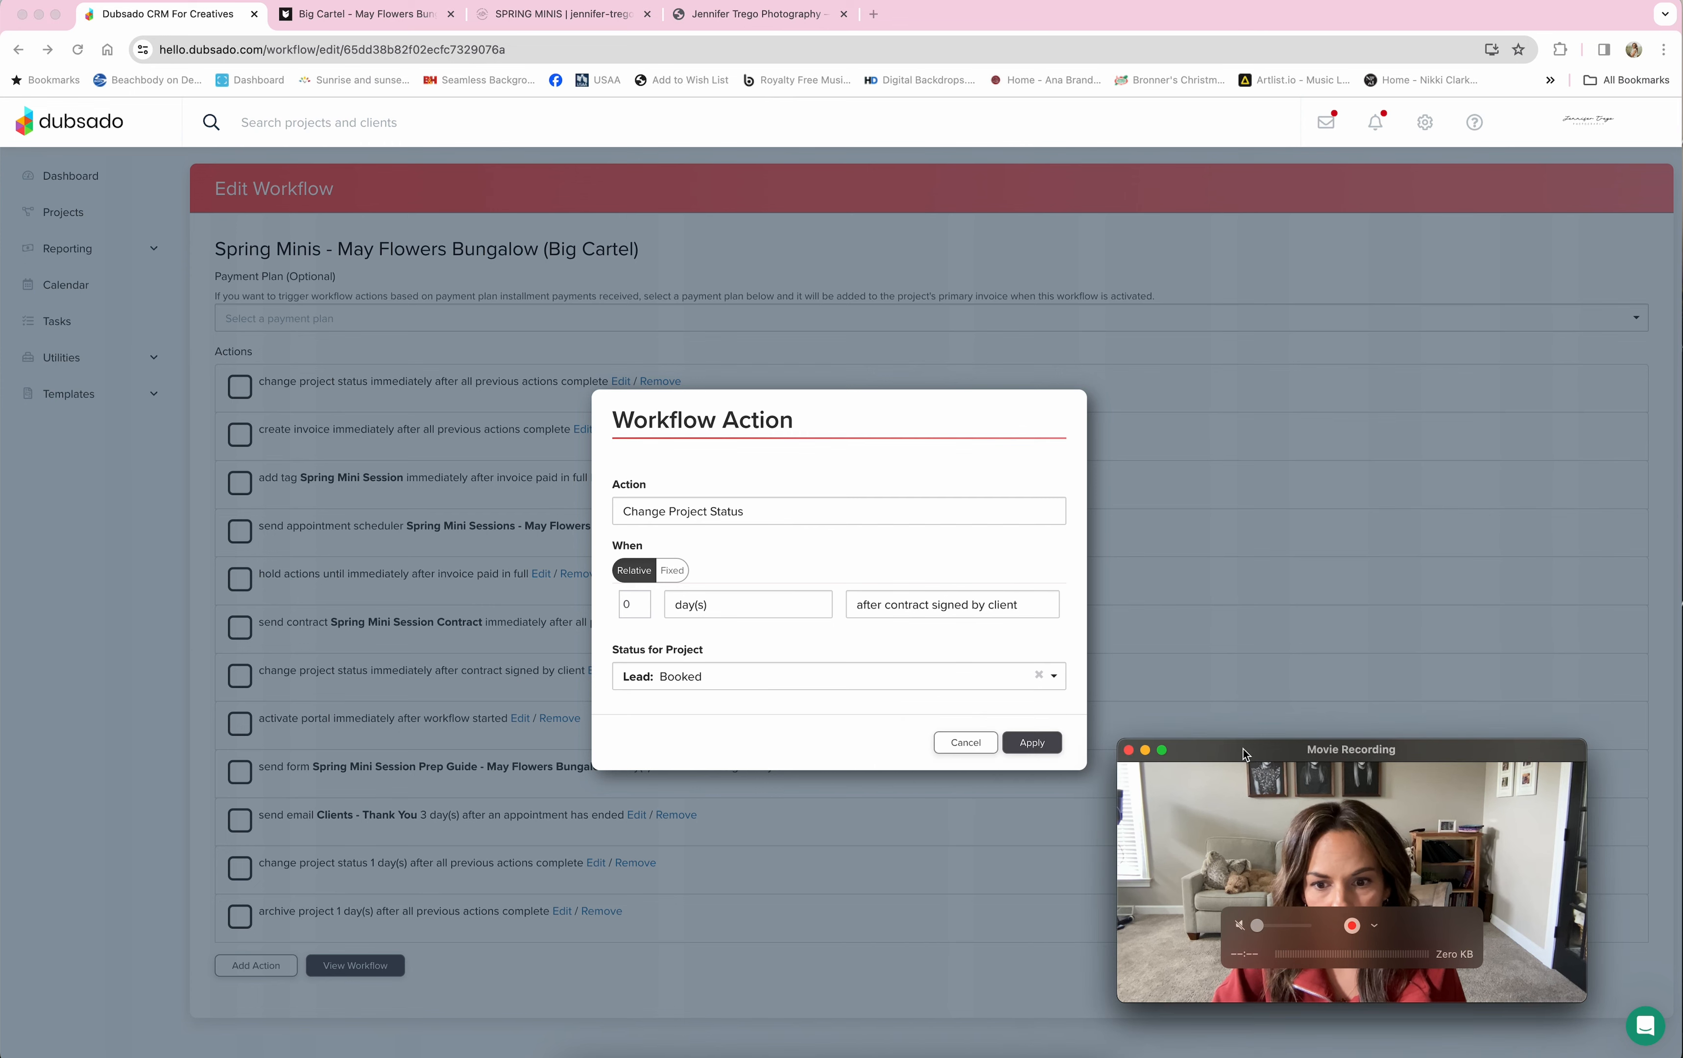
left_click(964, 743)
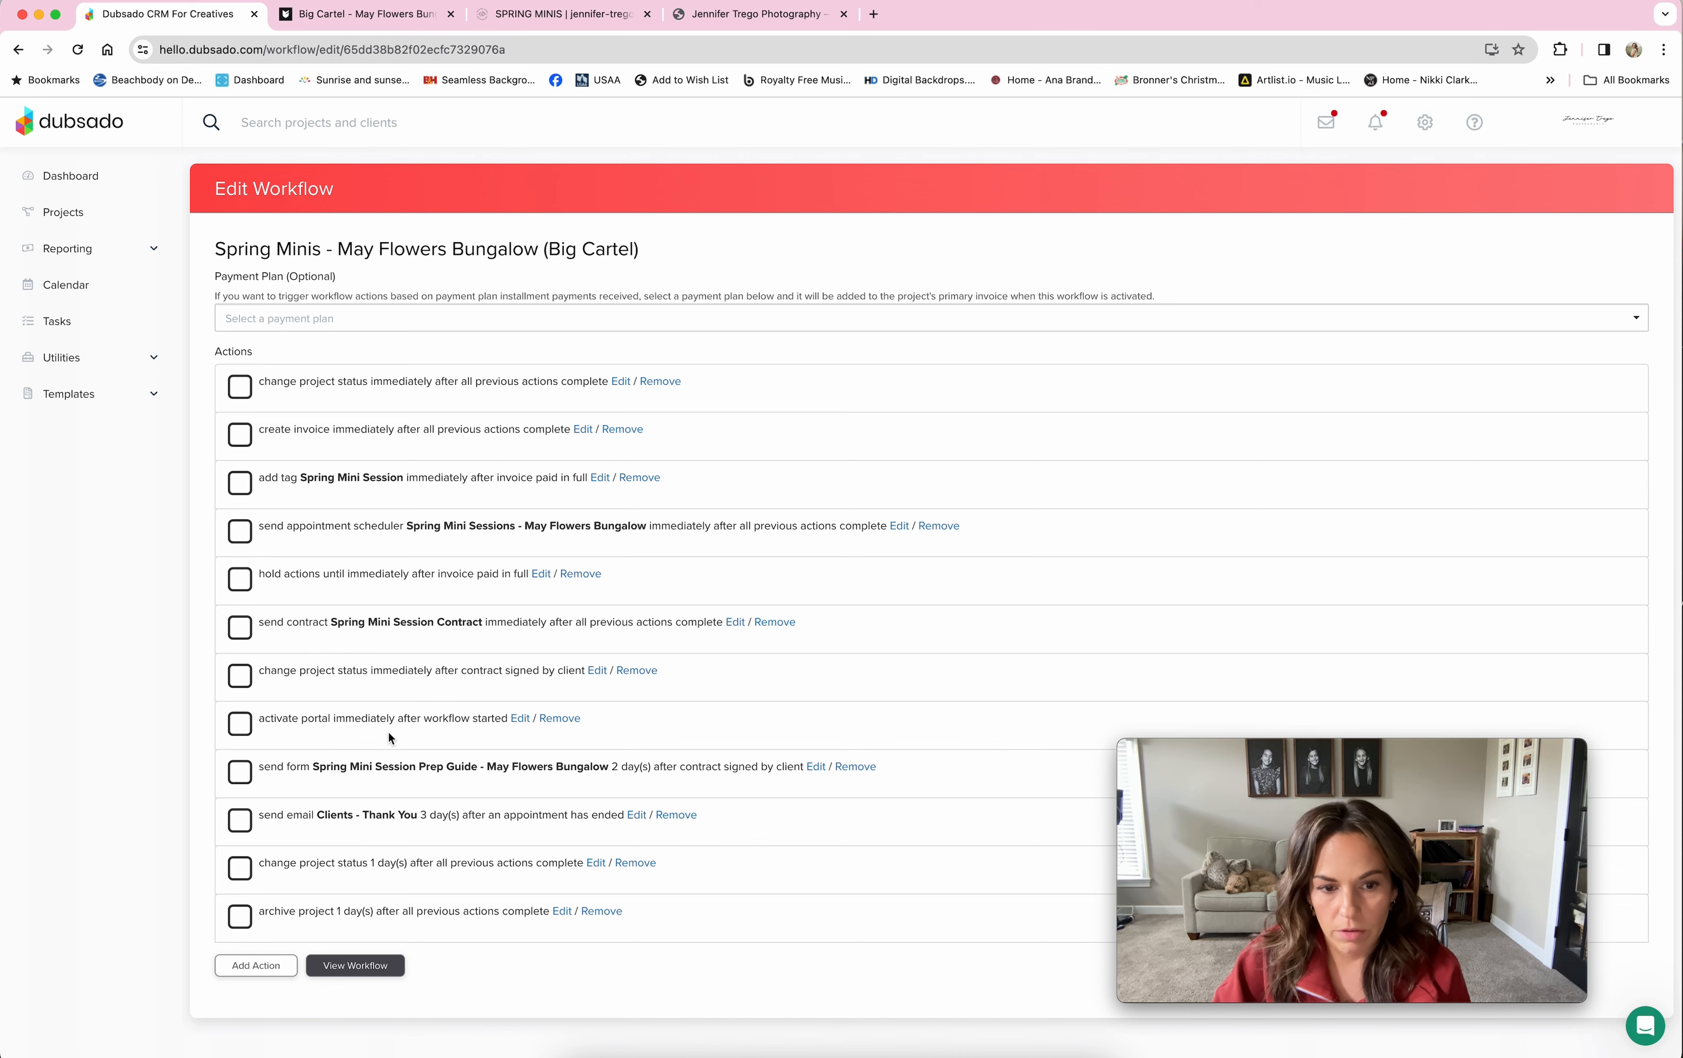
Step: Review the Activate Portal and prep guide form actions without changing them
left_click(519, 718)
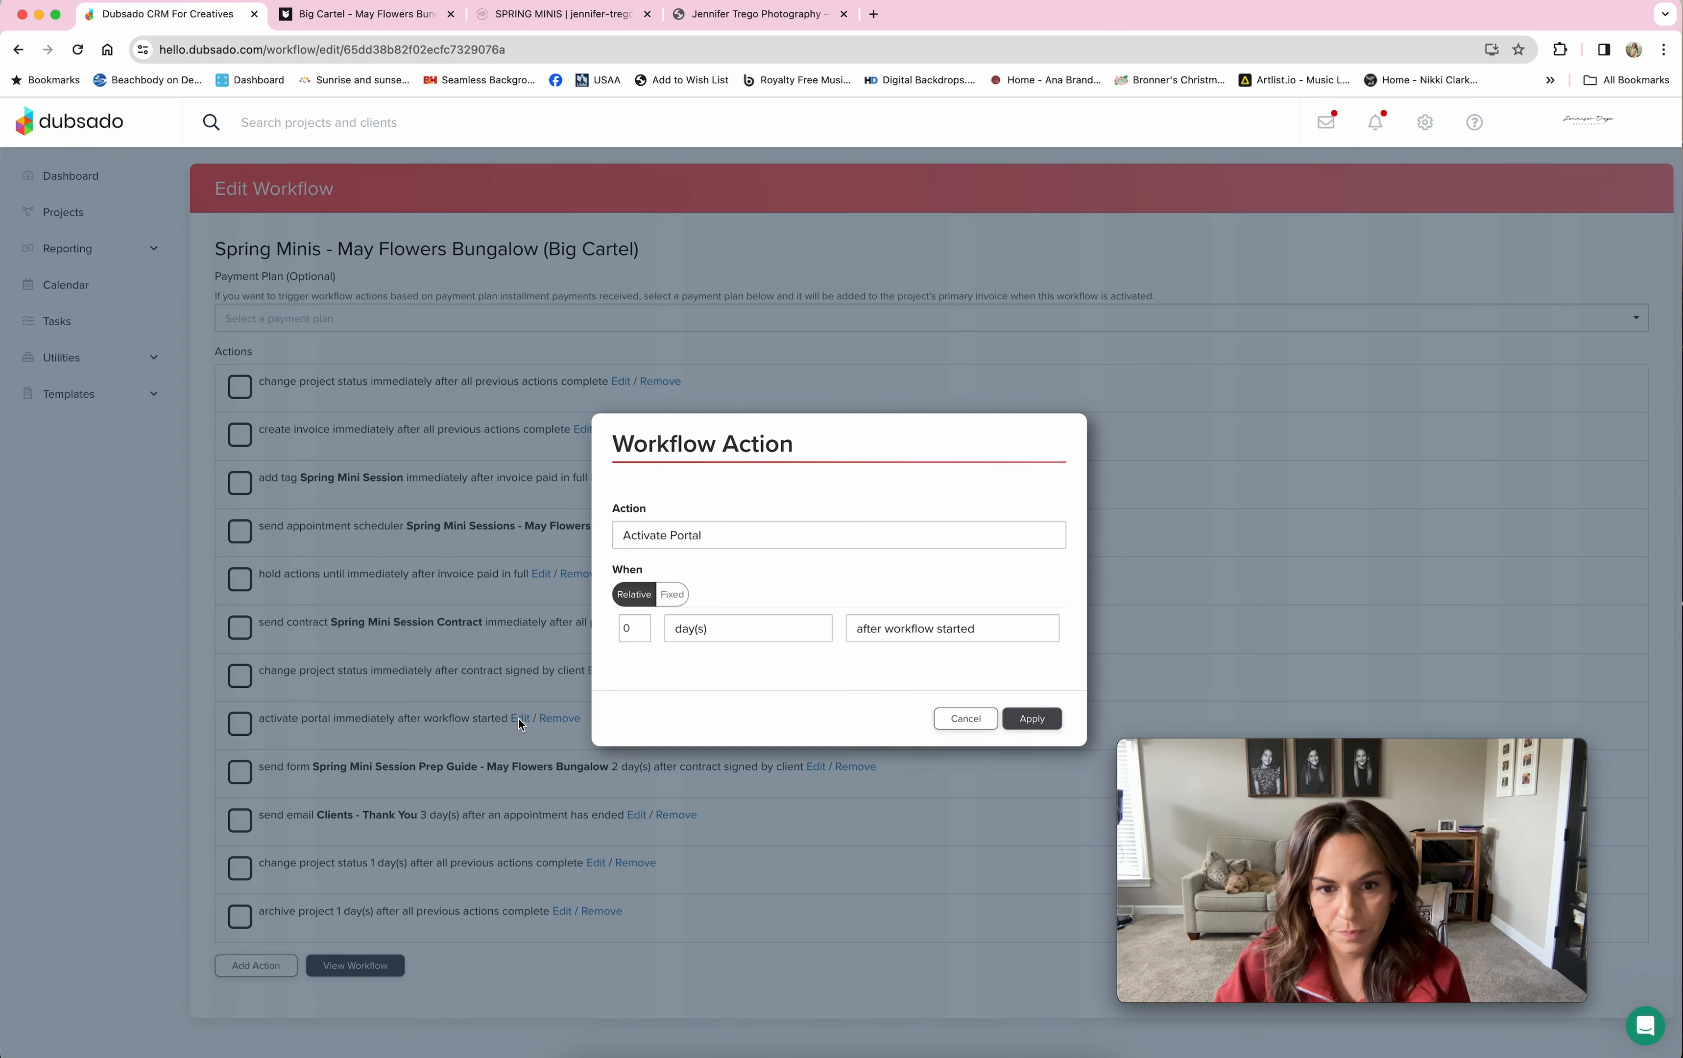
left_click(961, 723)
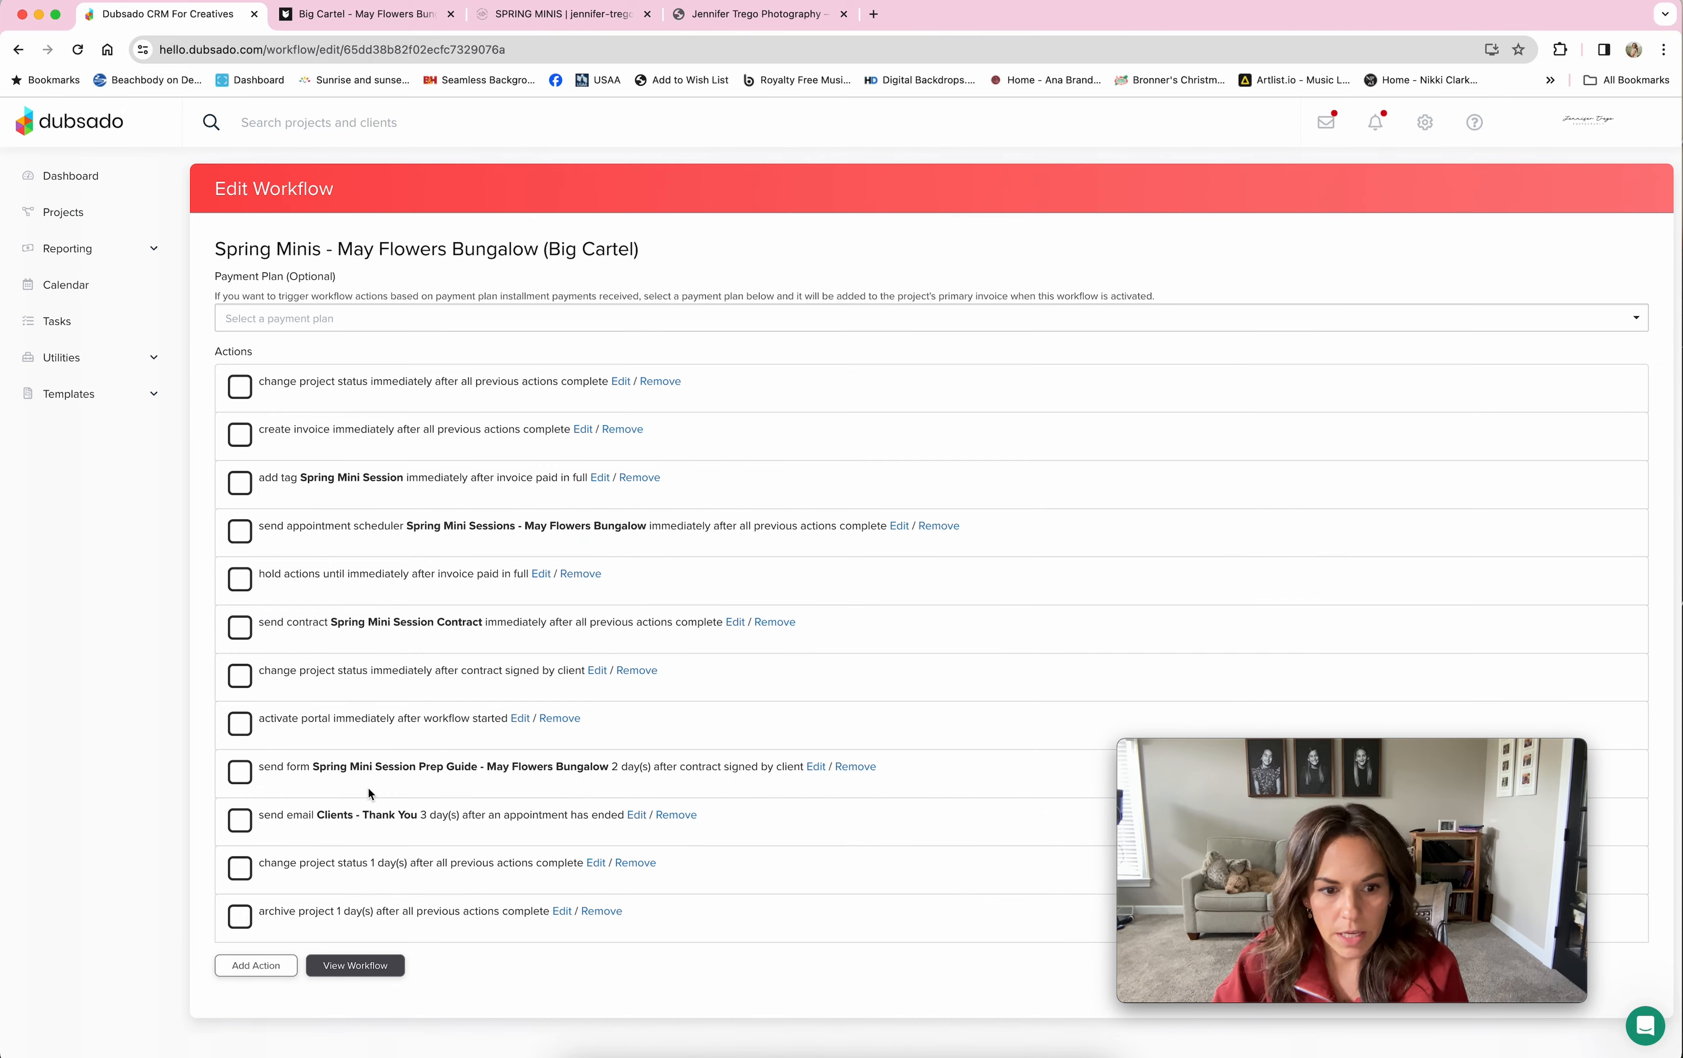
left_click(815, 768)
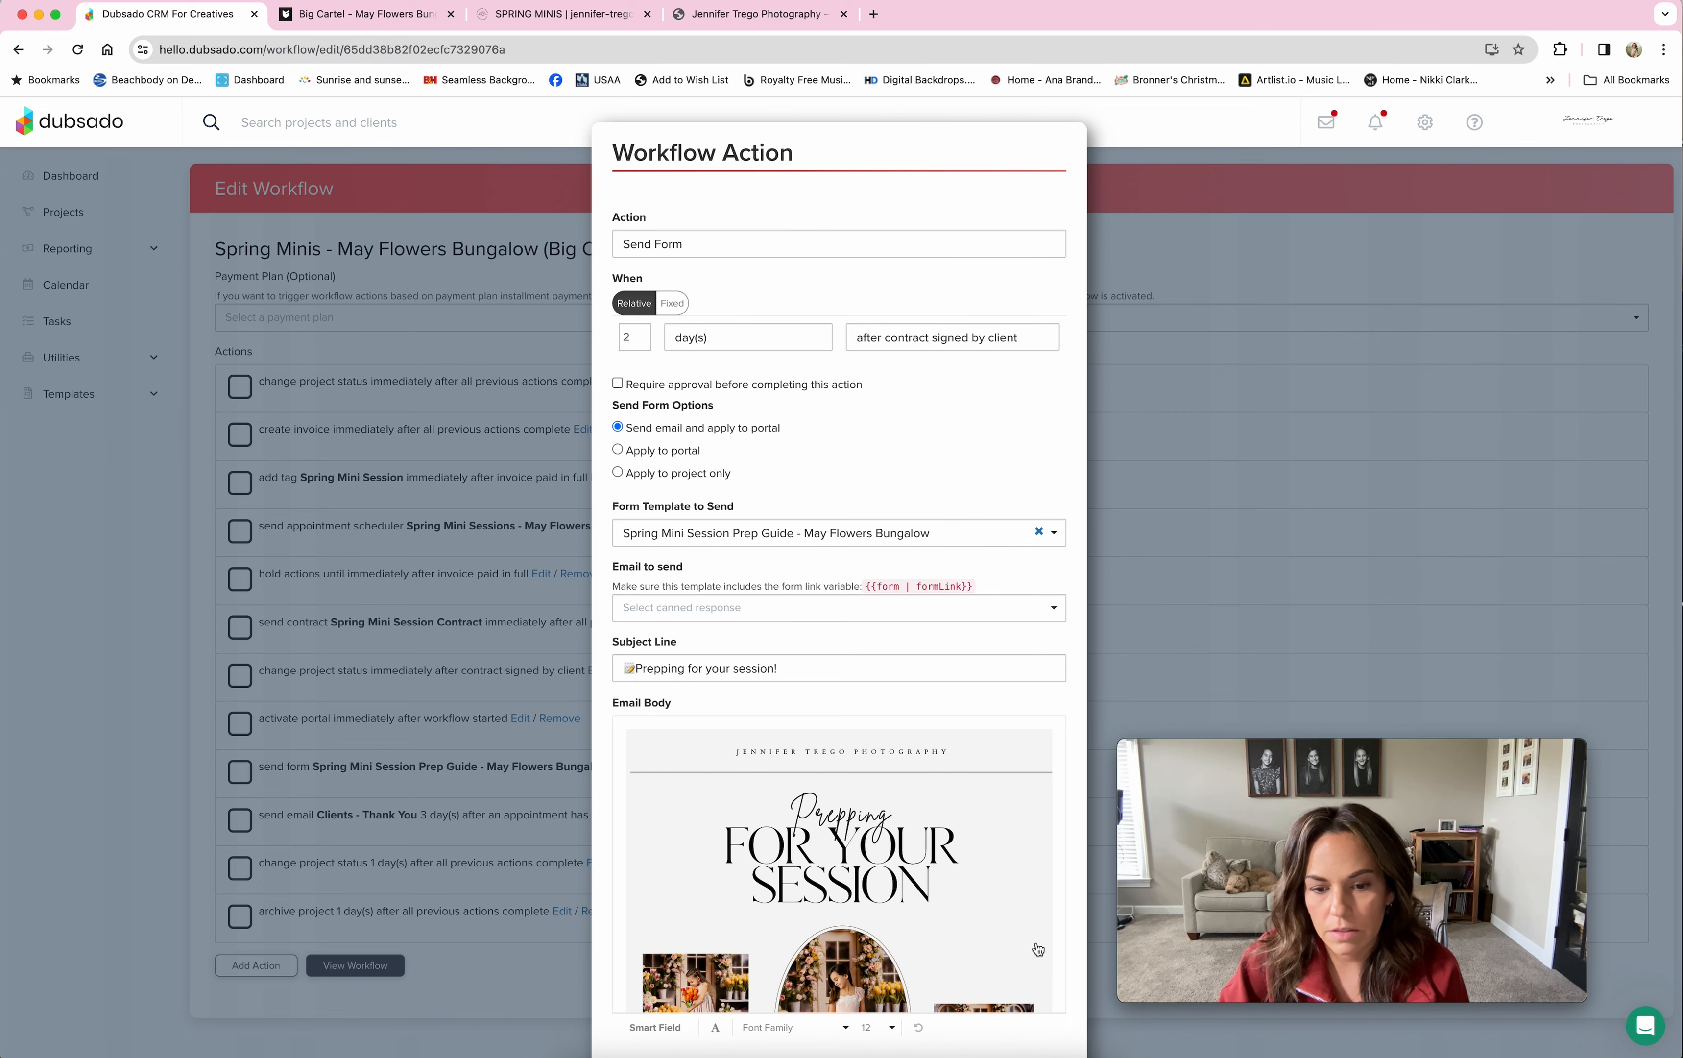
scroll(1043, 980, "down", 2)
scroll(1071, 1016, "down", 3)
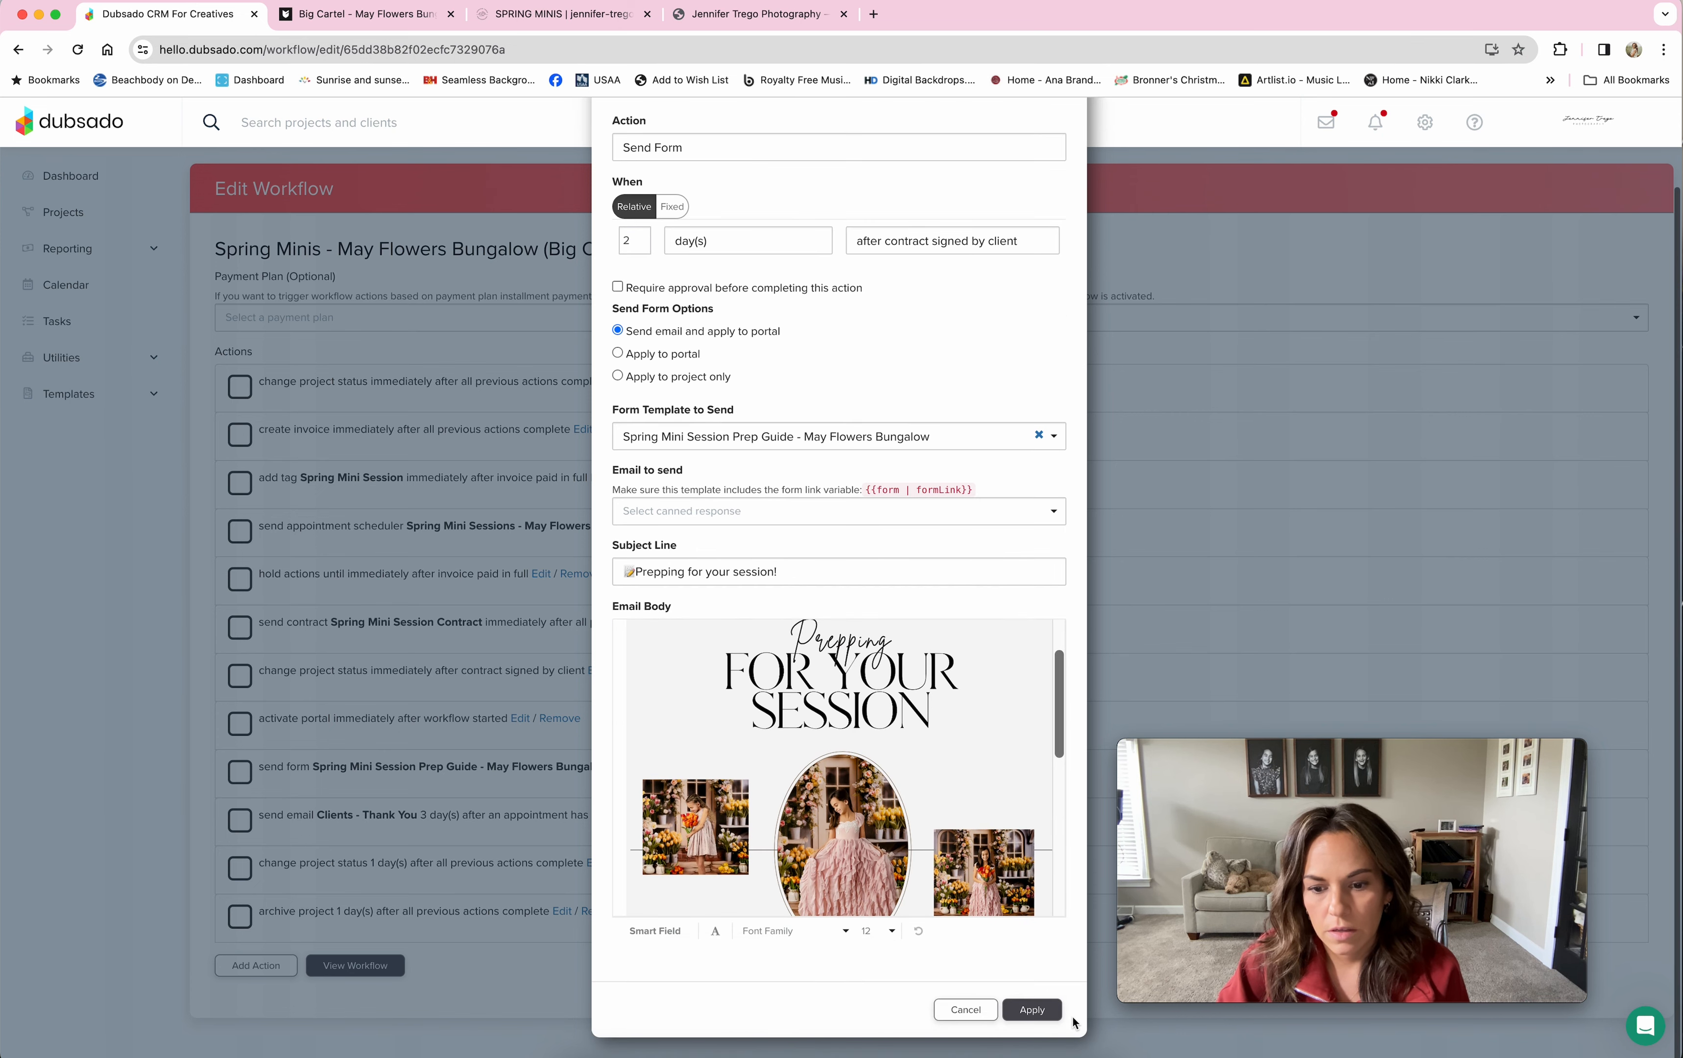
left_click(968, 1015)
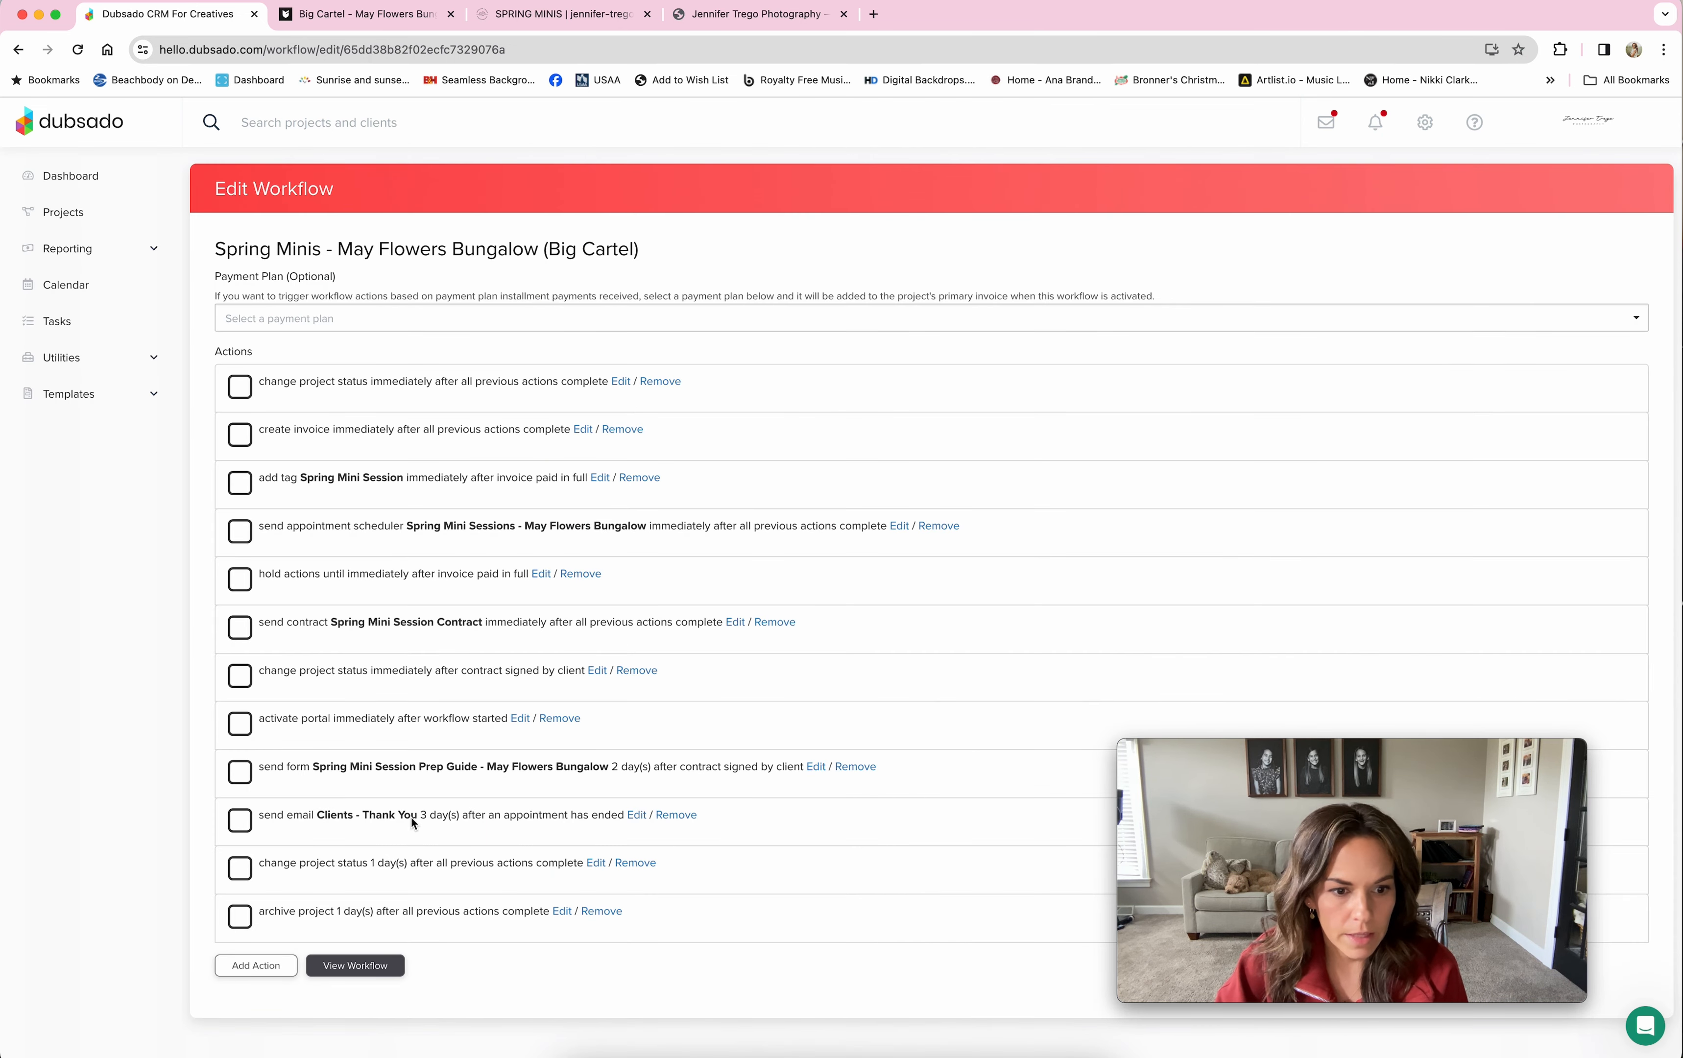
Step: Check the Clients - Thank You email and 1-day status change, then open the Archive Project step
left_click(637, 816)
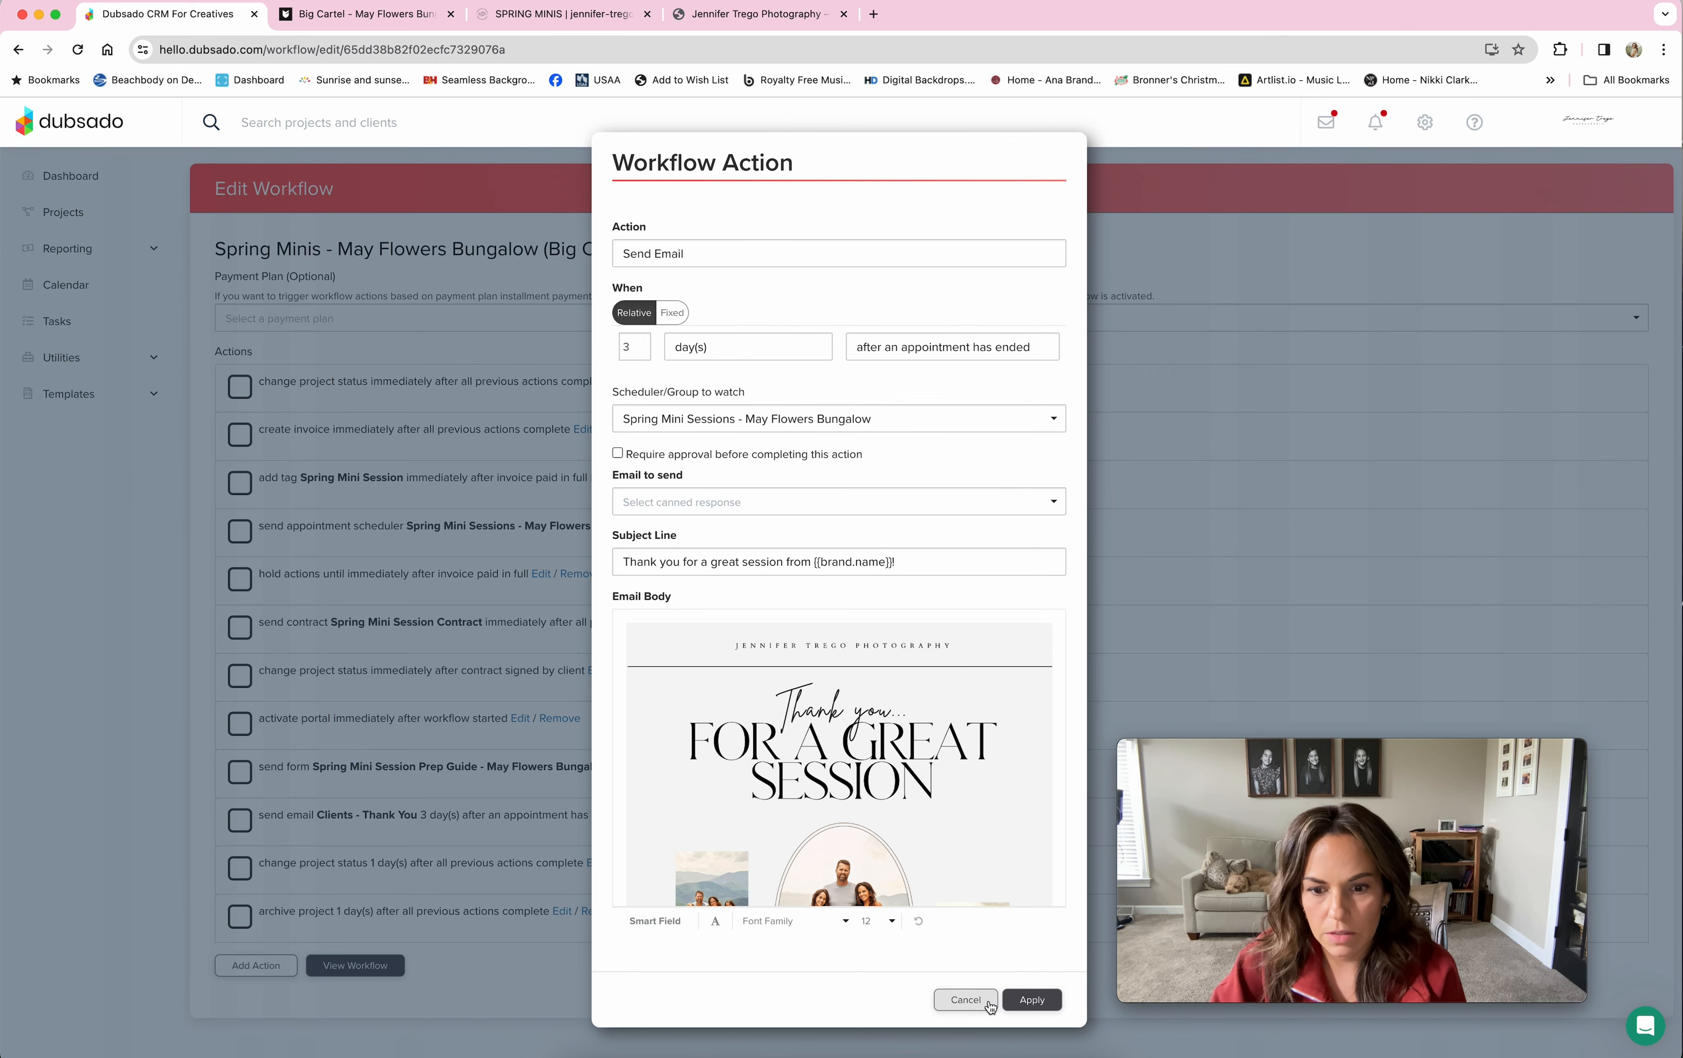
left_click(966, 1000)
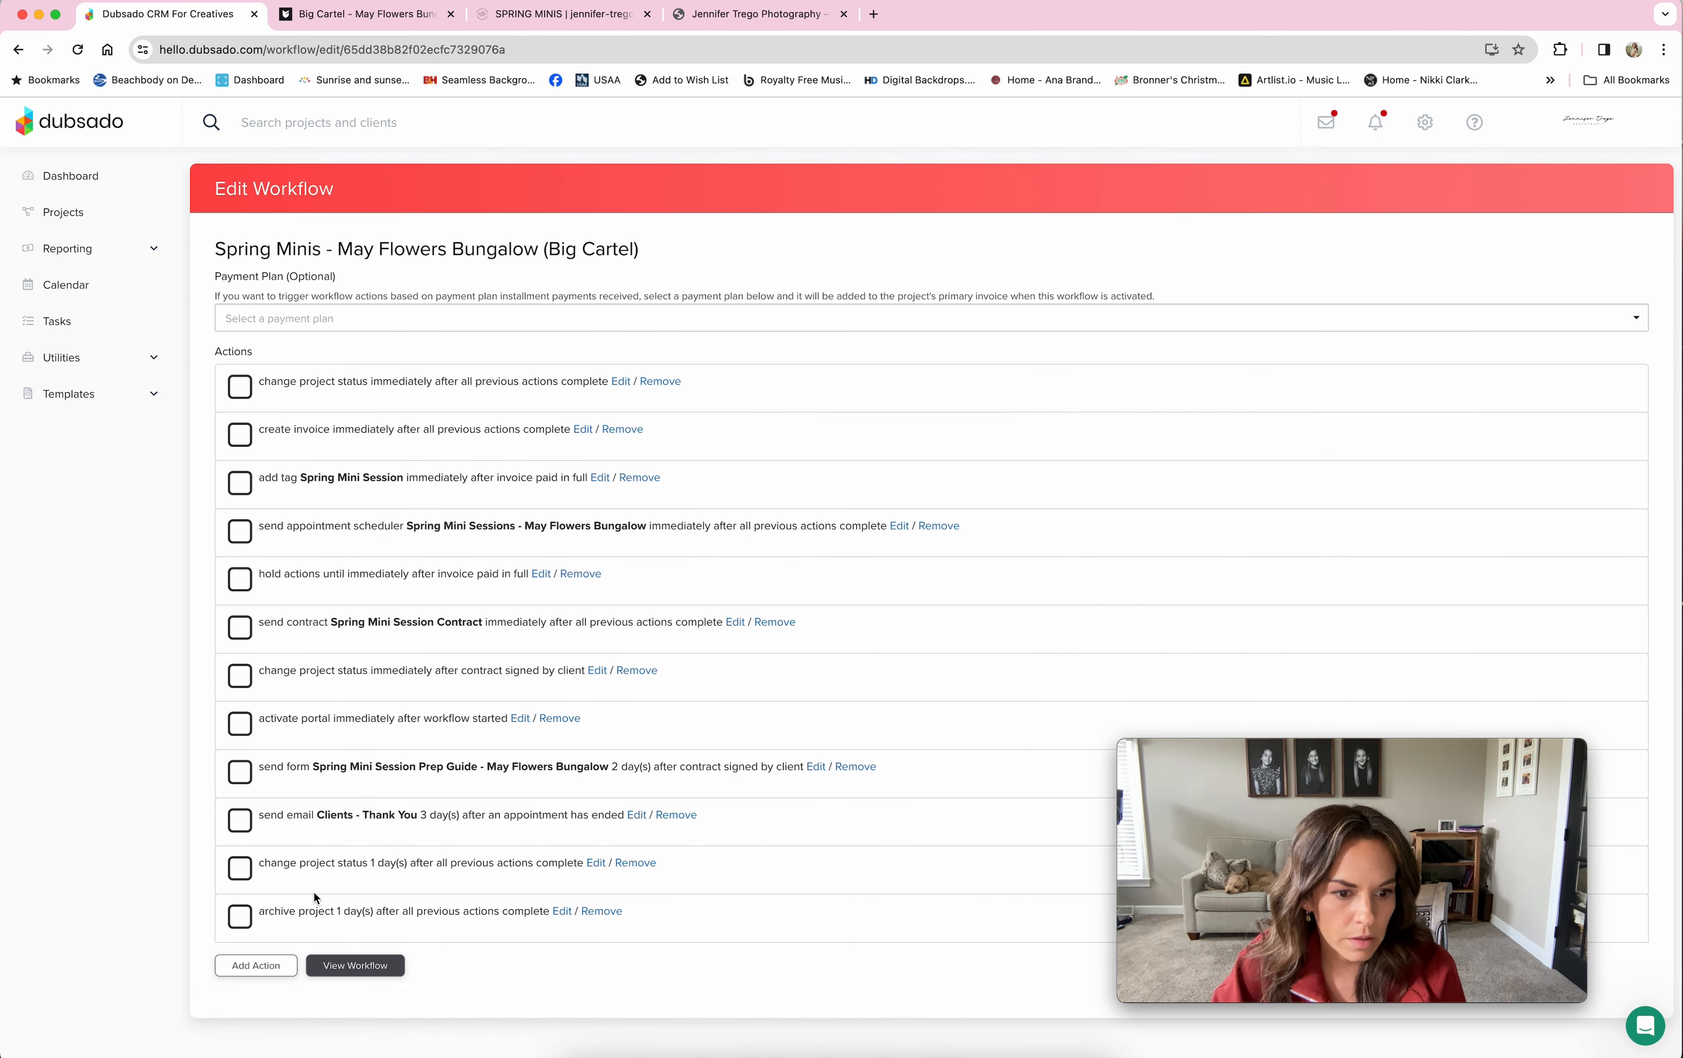
left_click(597, 863)
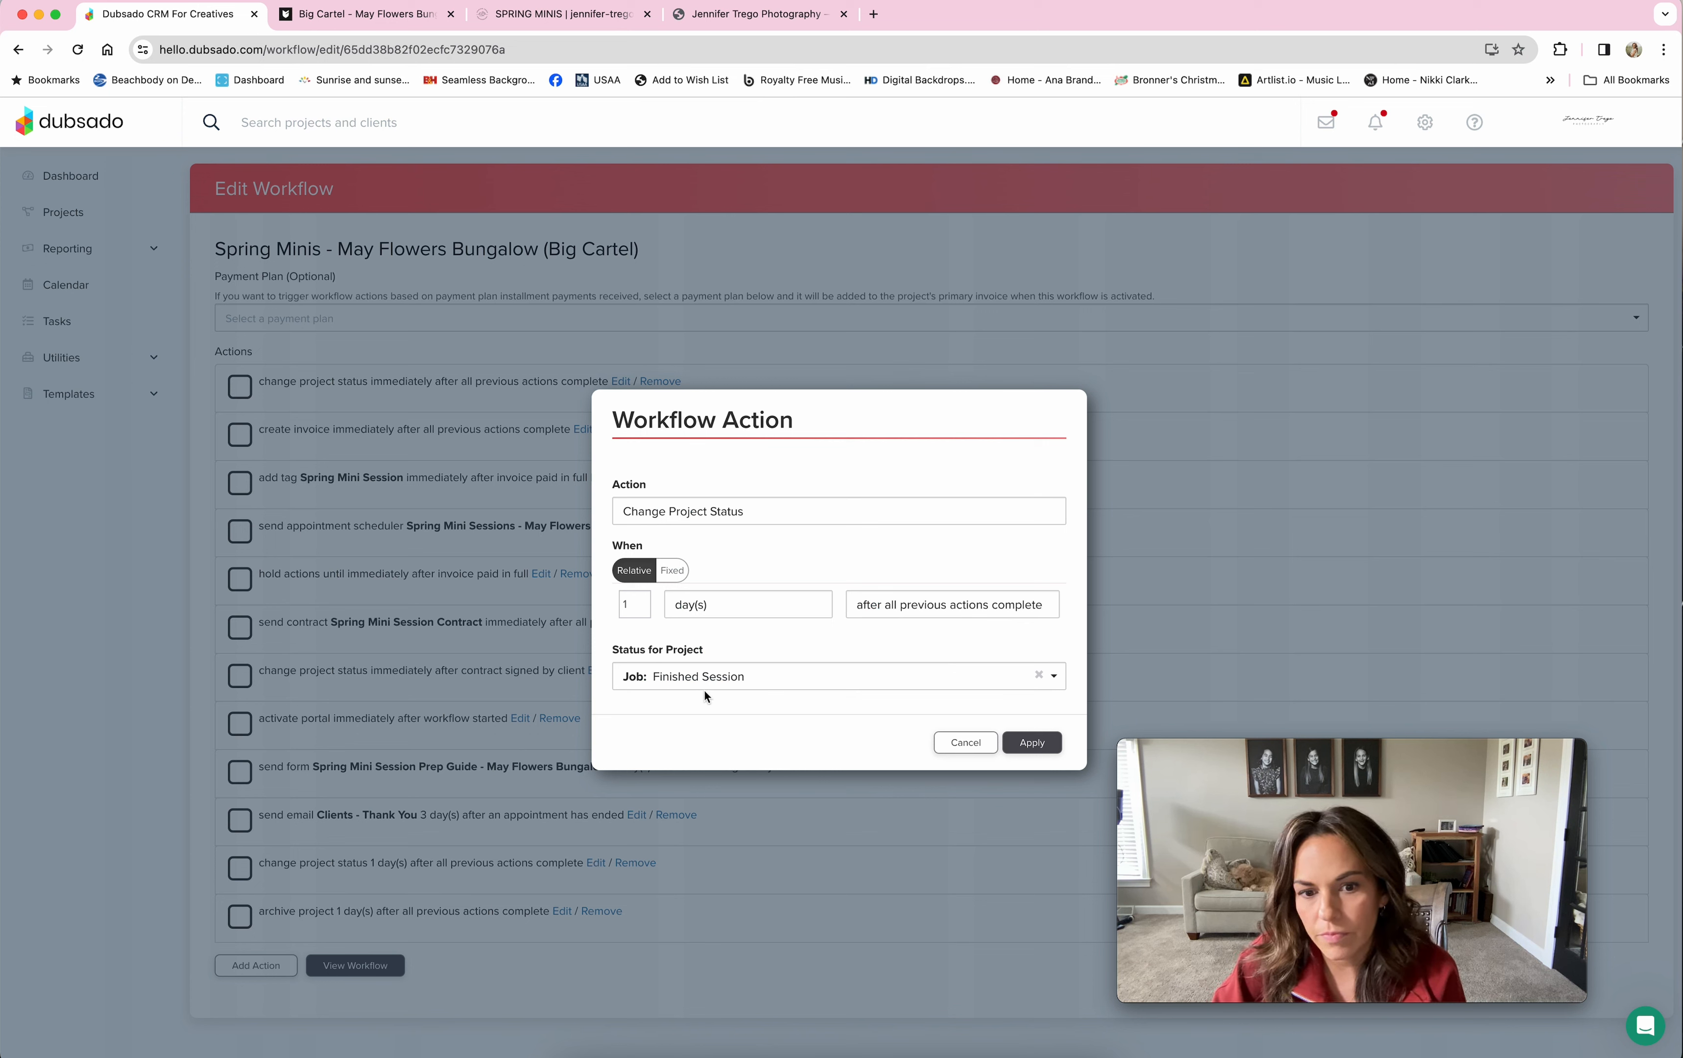
left_click(967, 743)
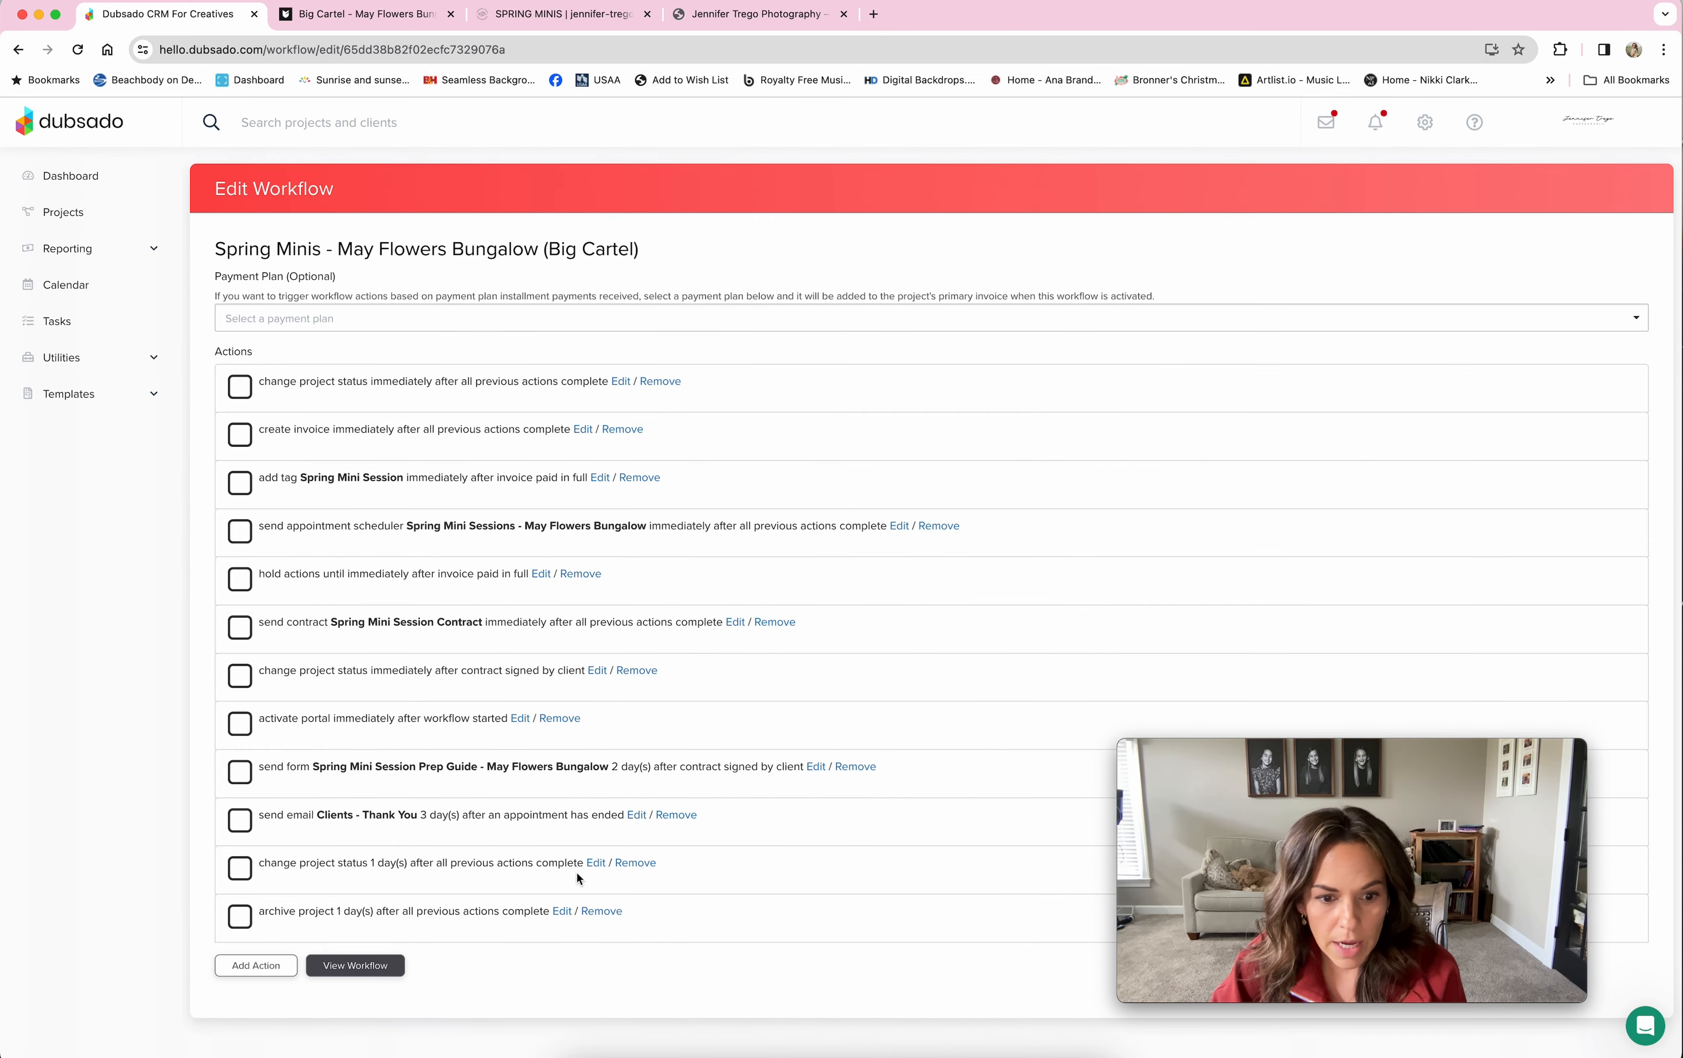
left_click(562, 911)
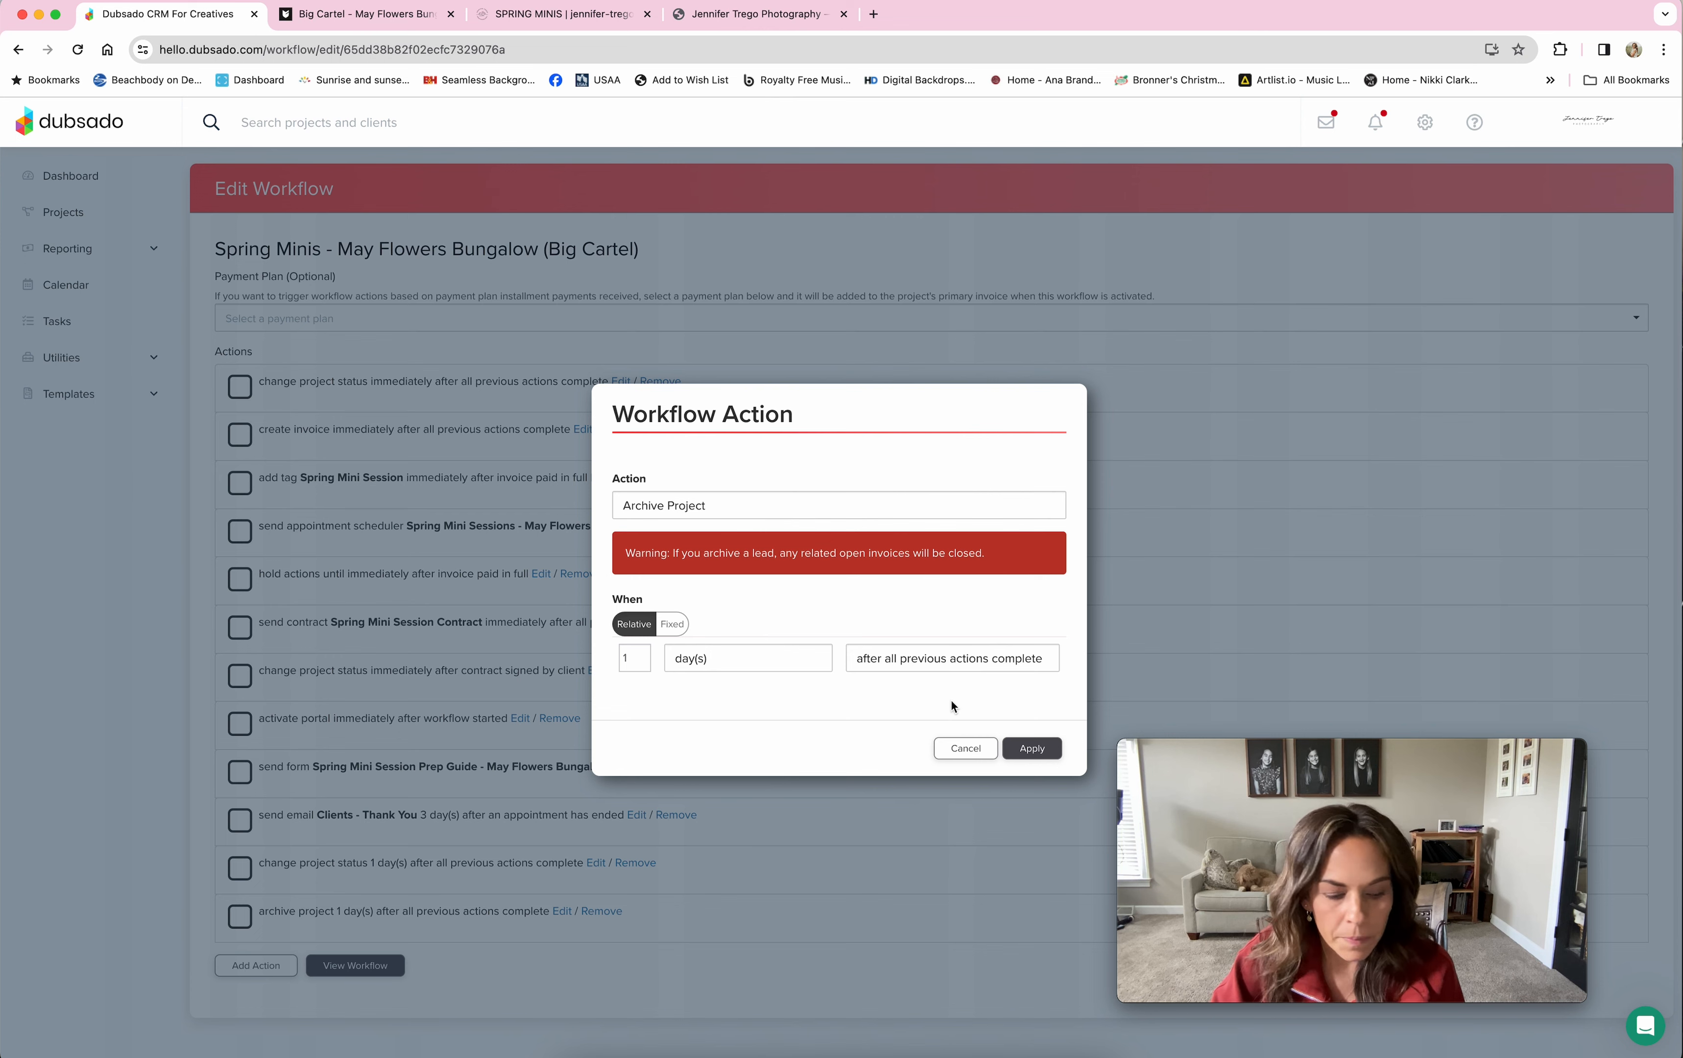
Step: Cancel the Archive Project action dialog, leaving the archive-after-1-day step unchanged
left_click(979, 759)
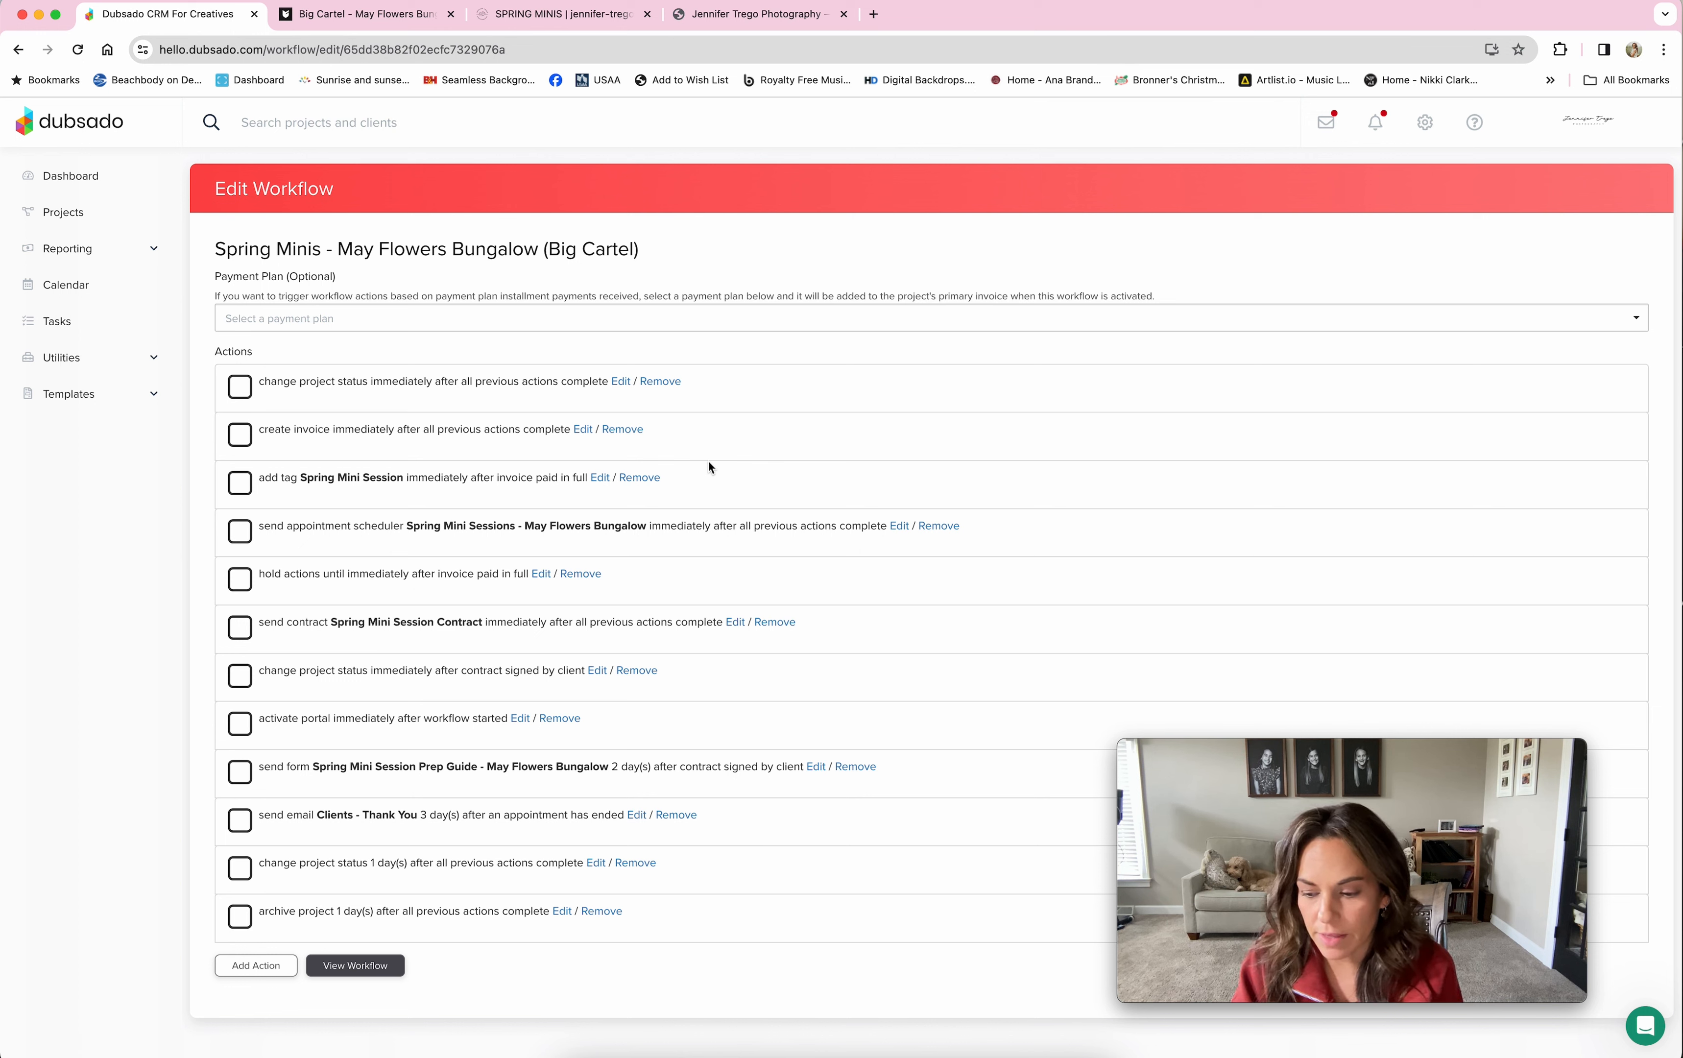
Step: Open the Spring Mini Sessions - May Flowers Bungalow scheduler template and review its dates, time slots and email
left_click(78, 394)
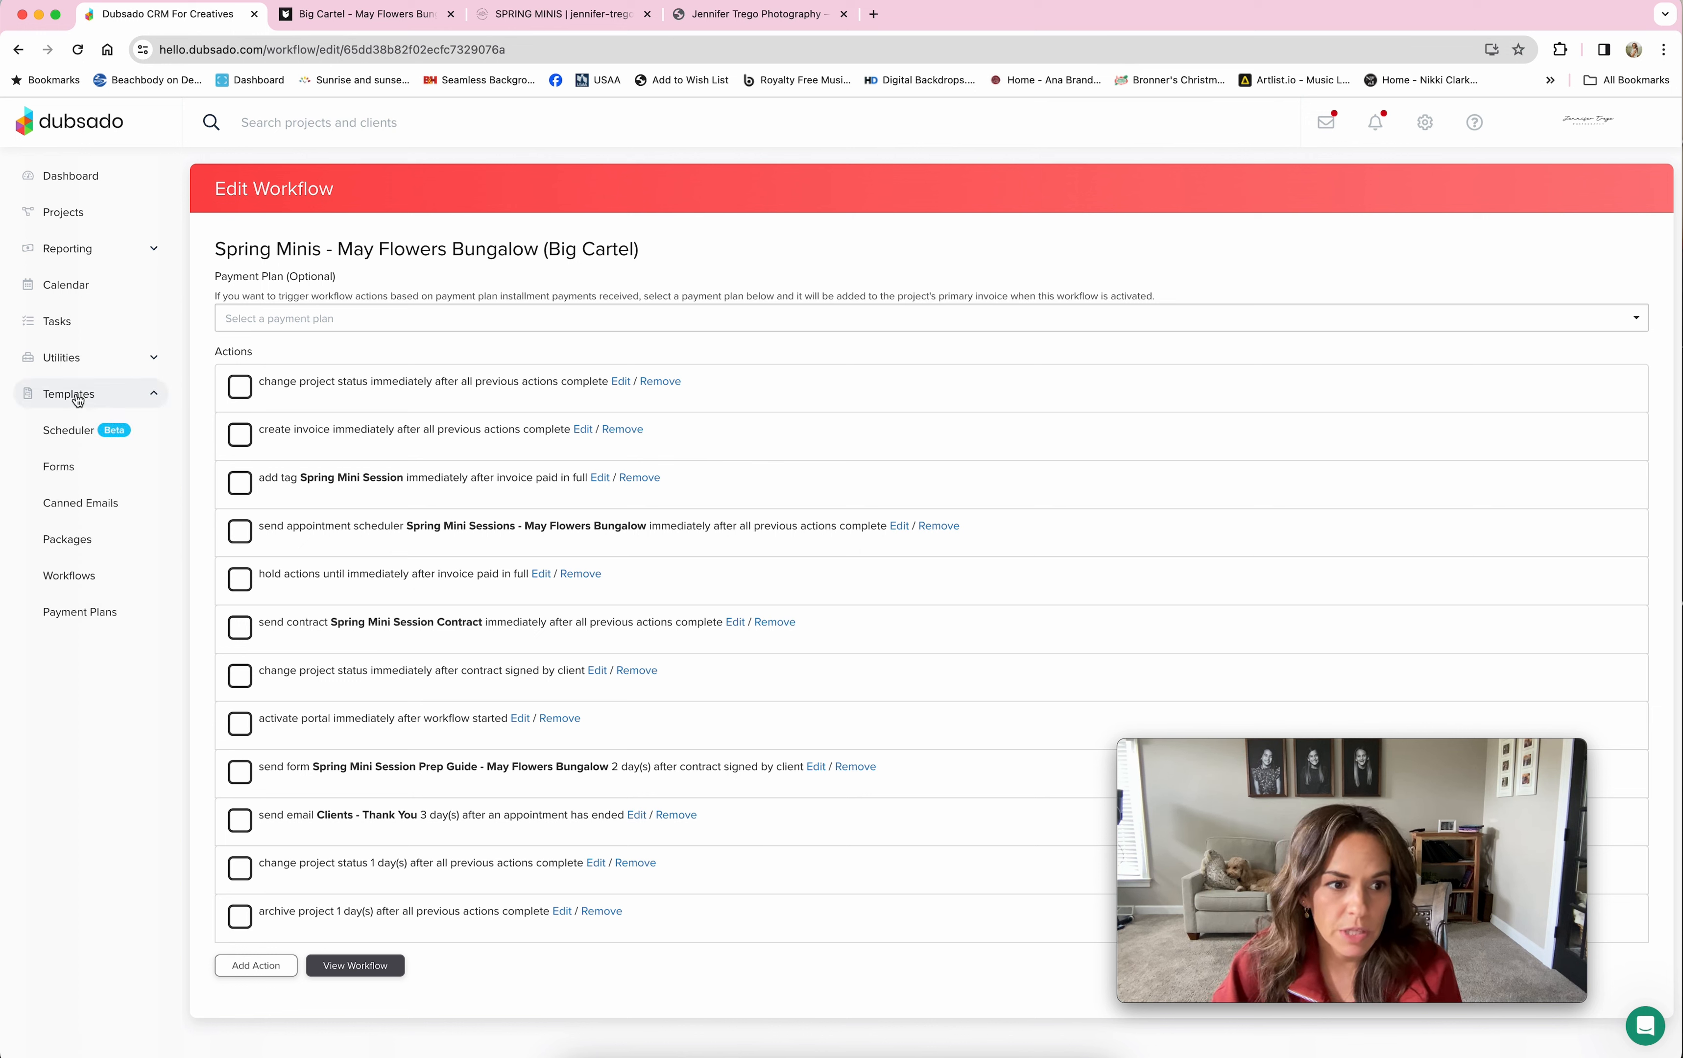
left_click(78, 432)
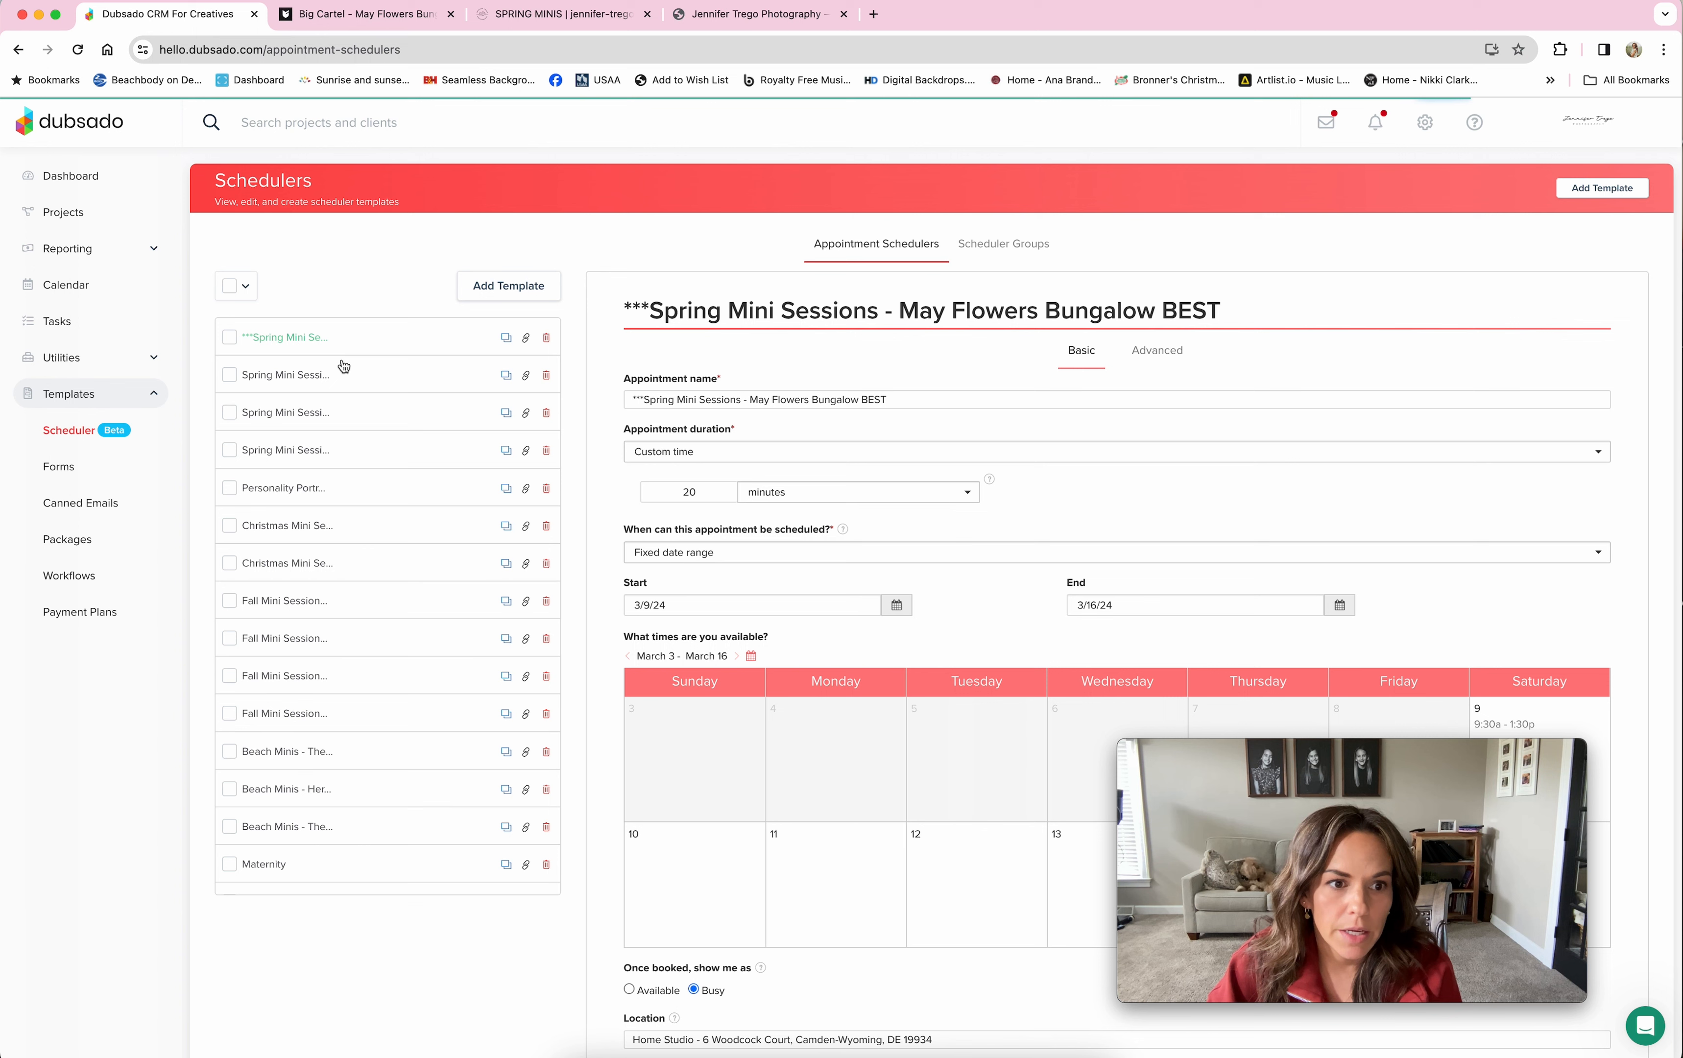
left_click(336, 387)
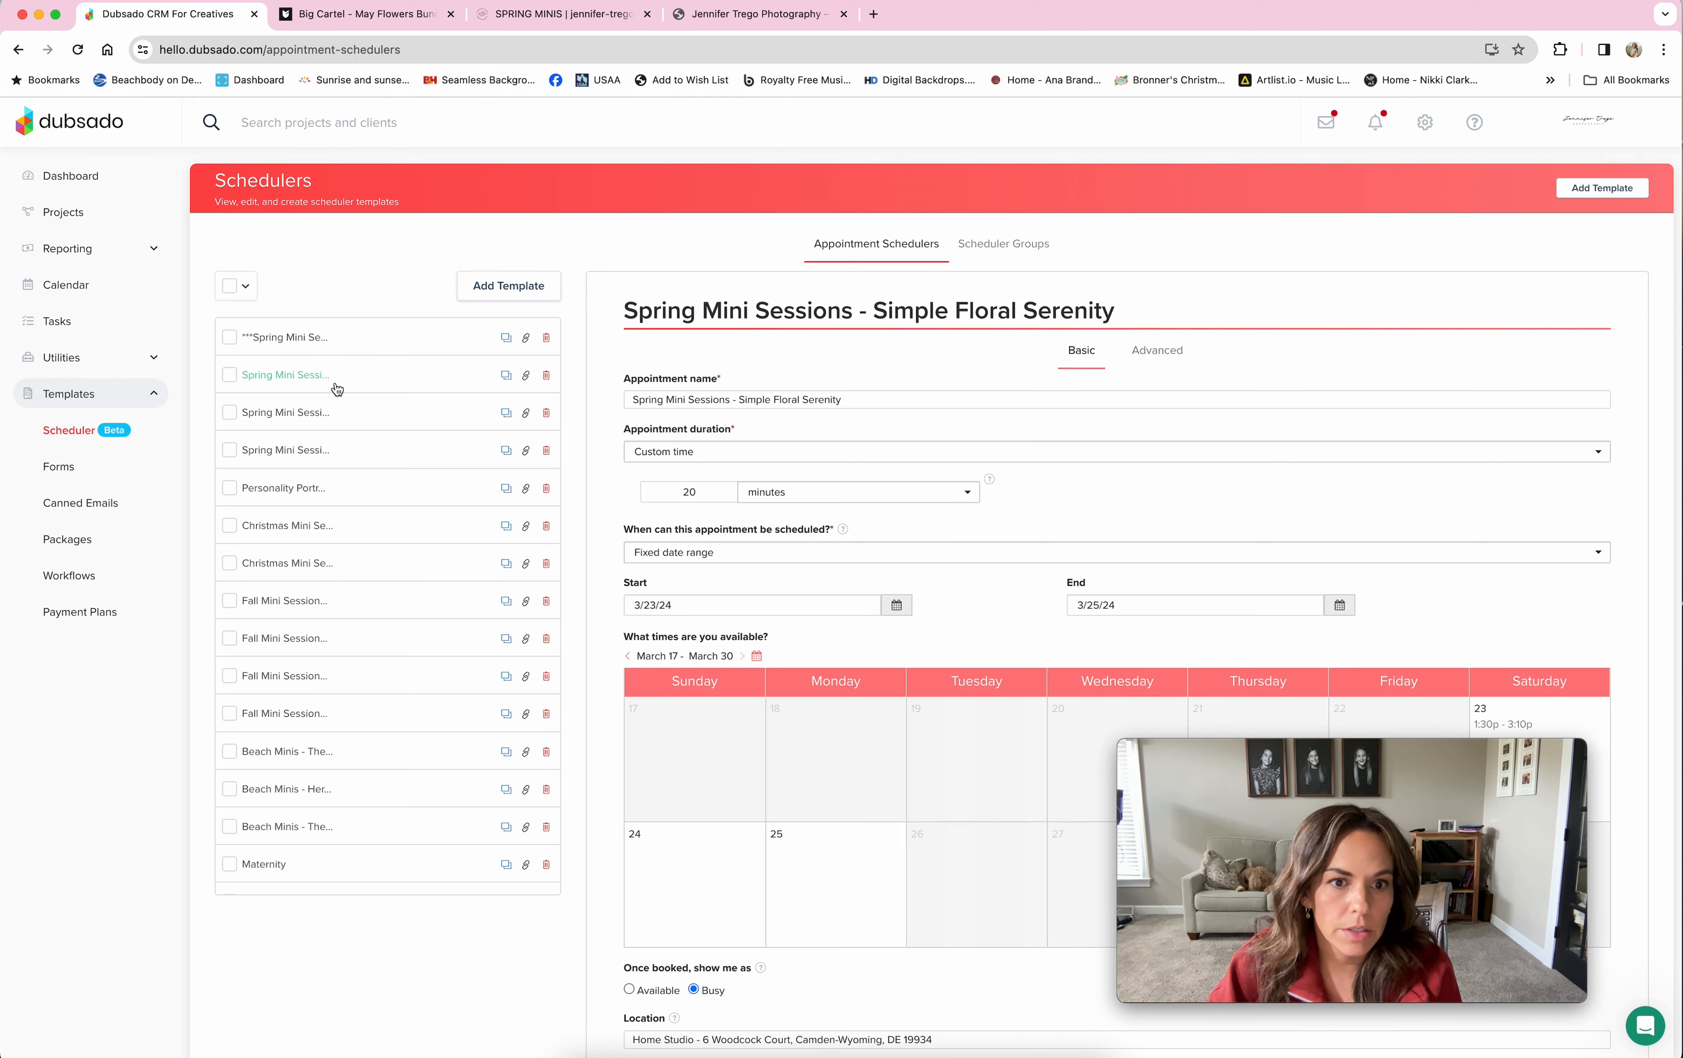
left_click(335, 412)
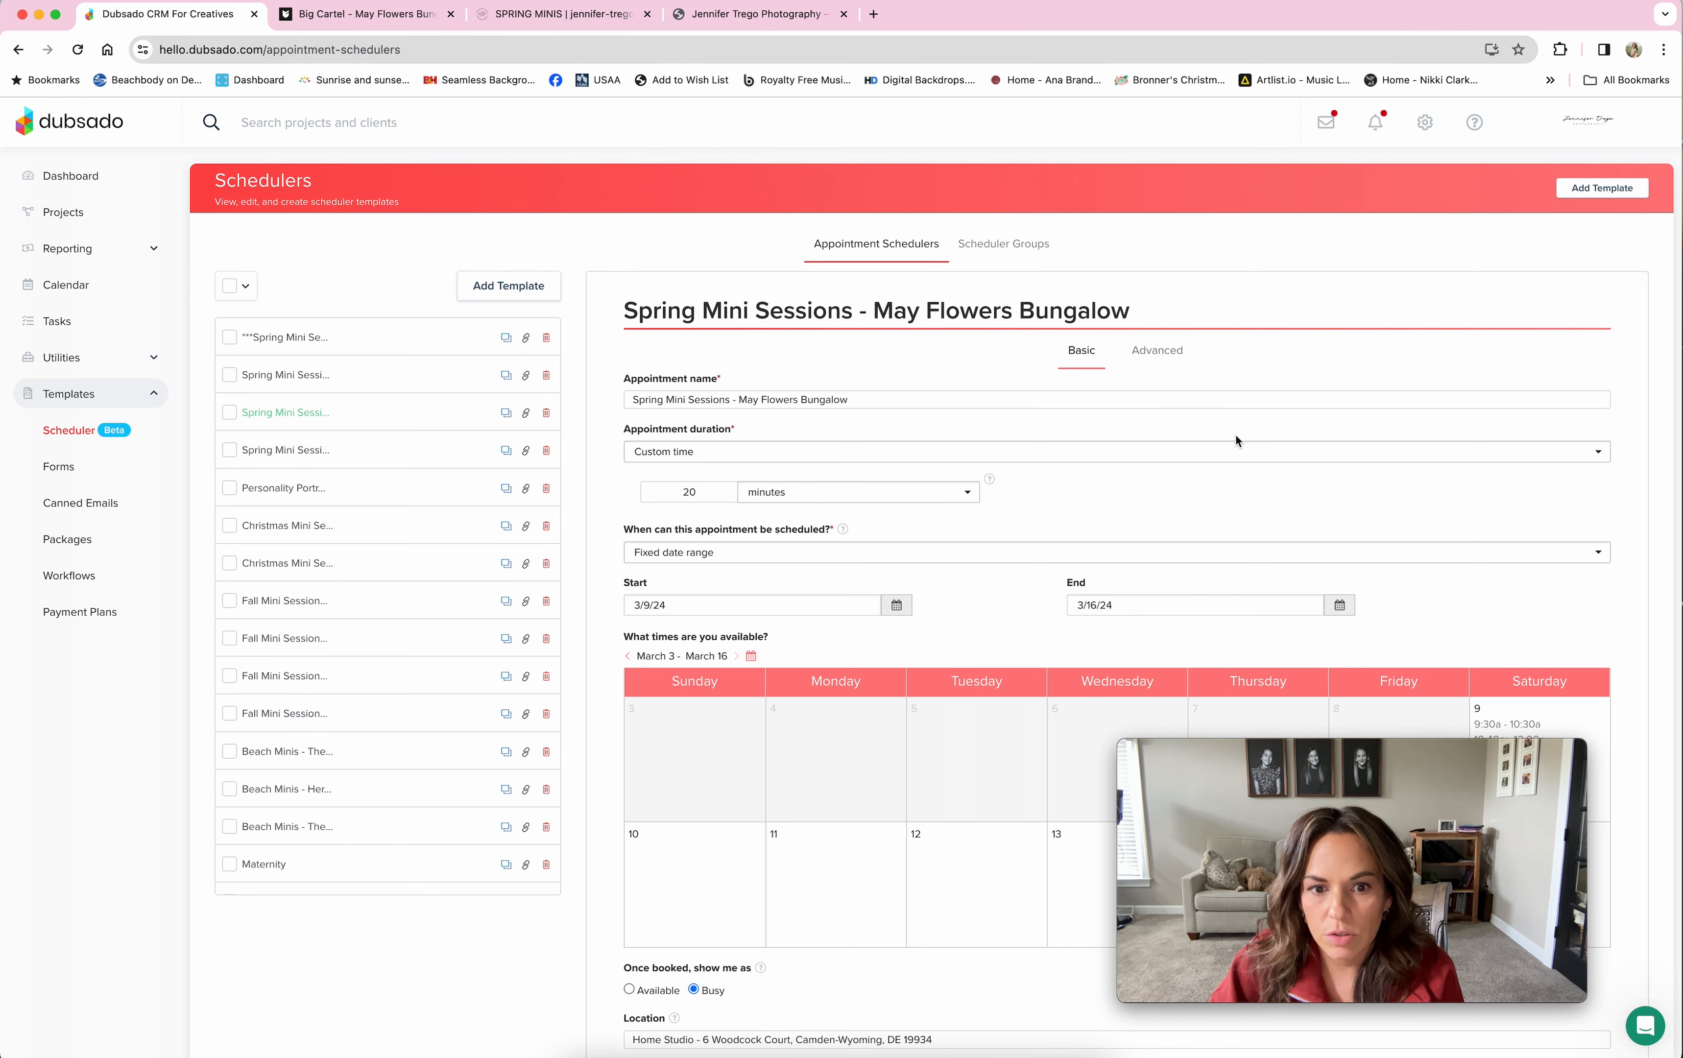
scroll(1237, 441, "down", 4)
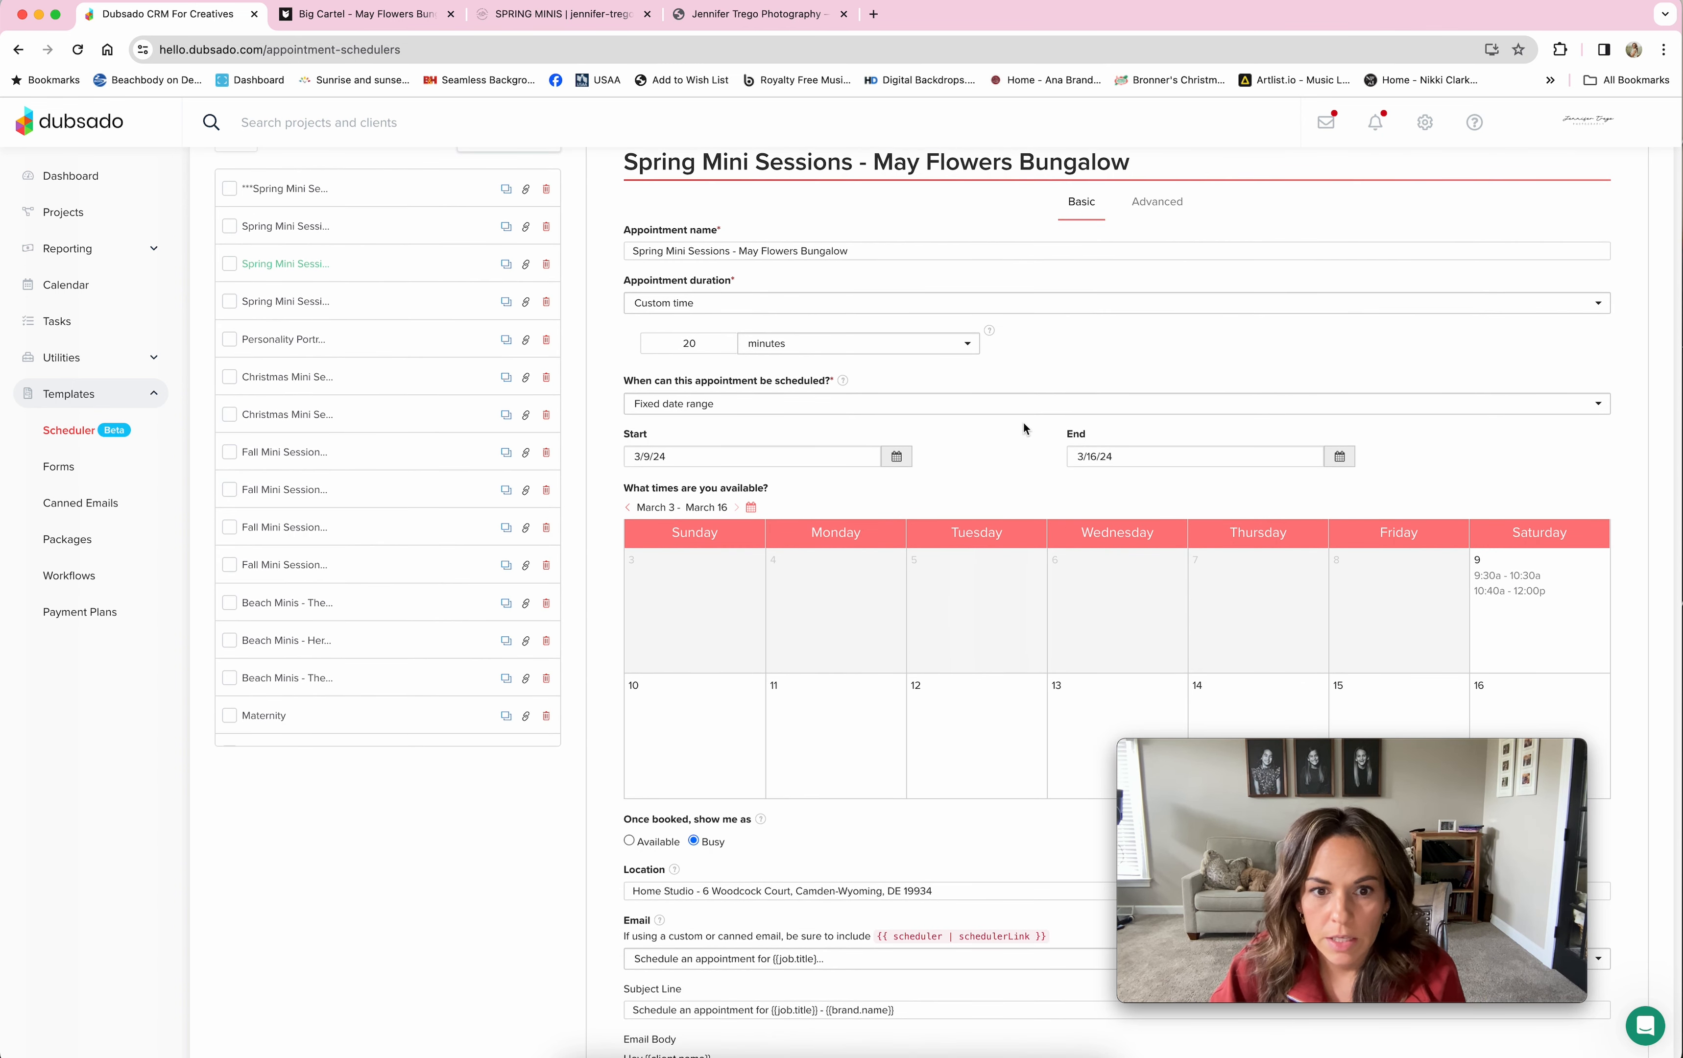
scroll(1023, 424, "down", 3)
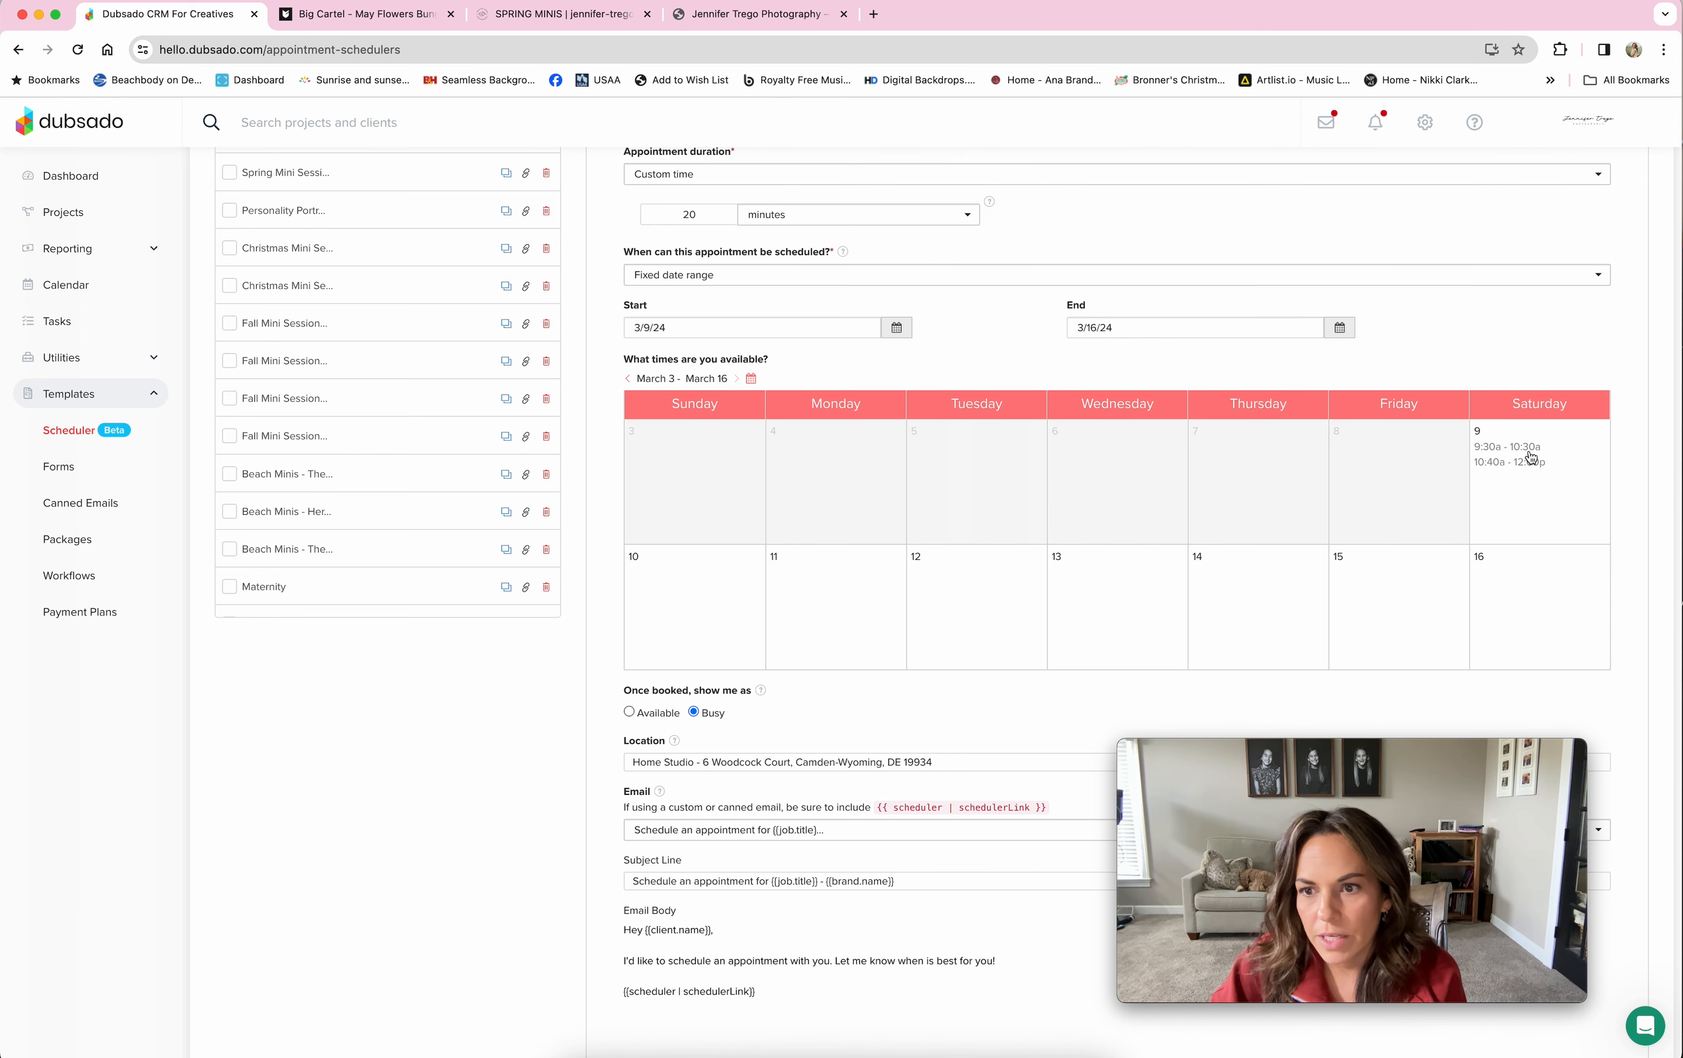
scroll(1525, 448, "up", 5)
Step: Review the scheduler's Advanced tab: confirmation email, thank-you redirect URL, 72-hour reminder and monthly view
left_click(1154, 353)
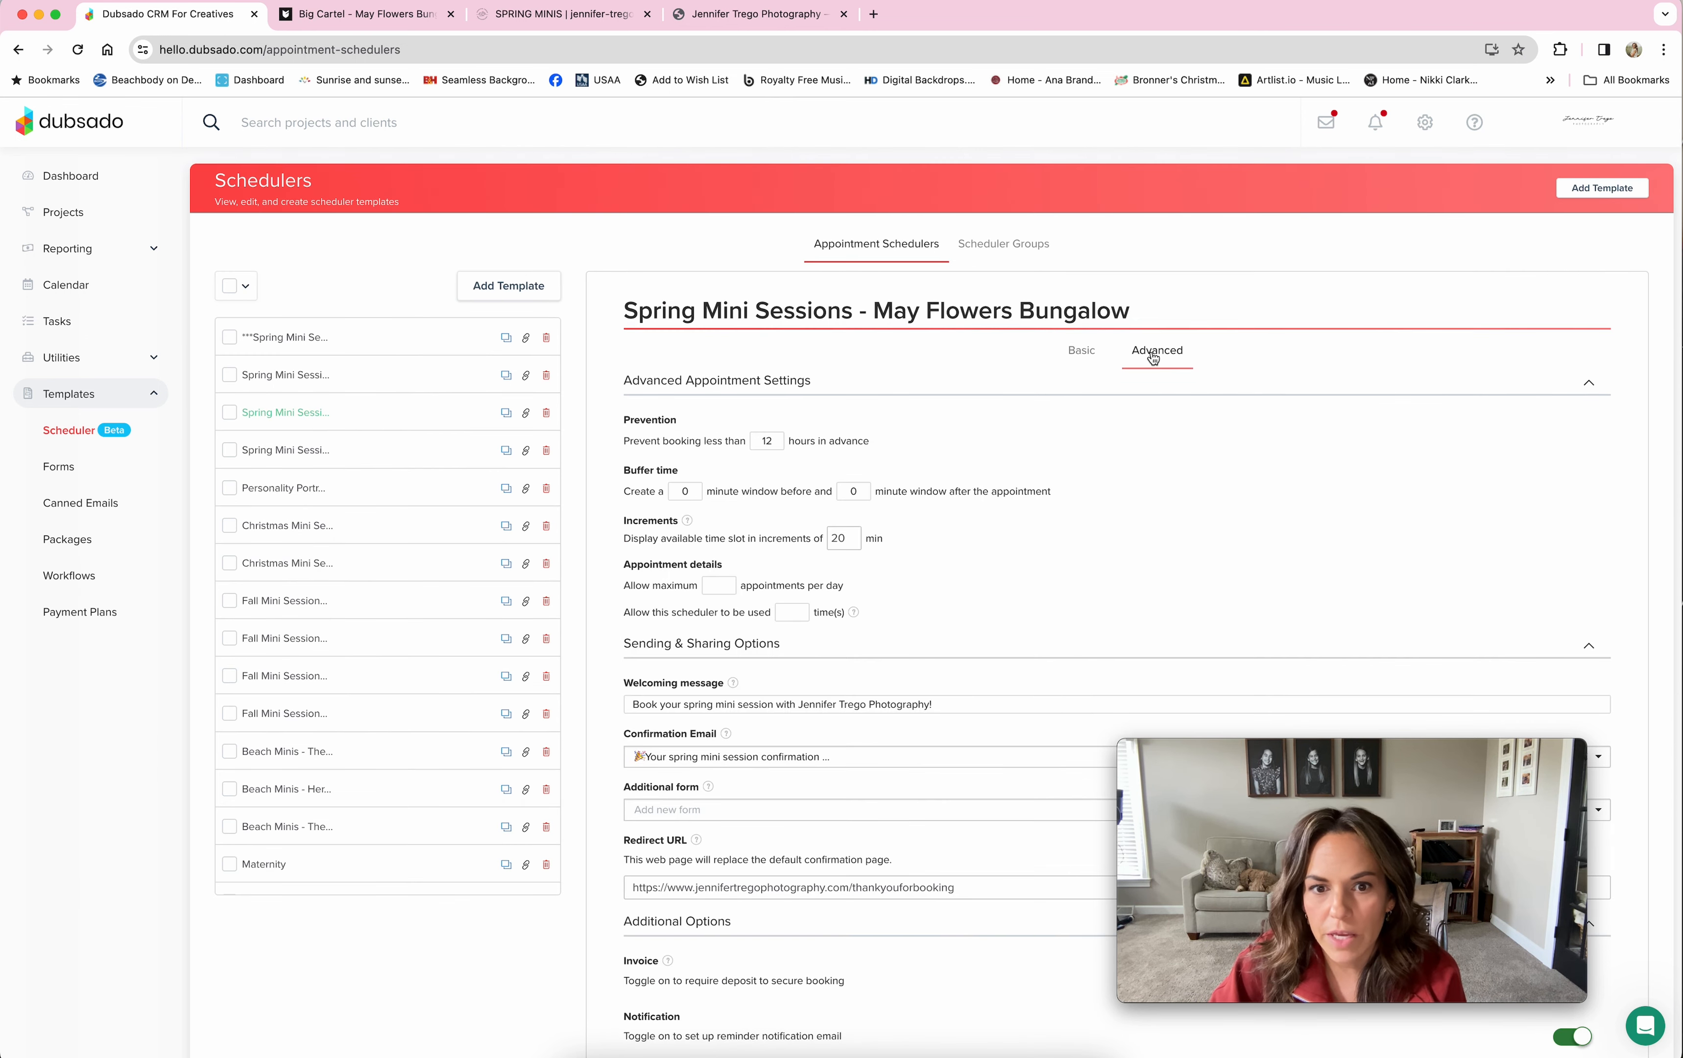
scroll(1184, 482, "down", 3)
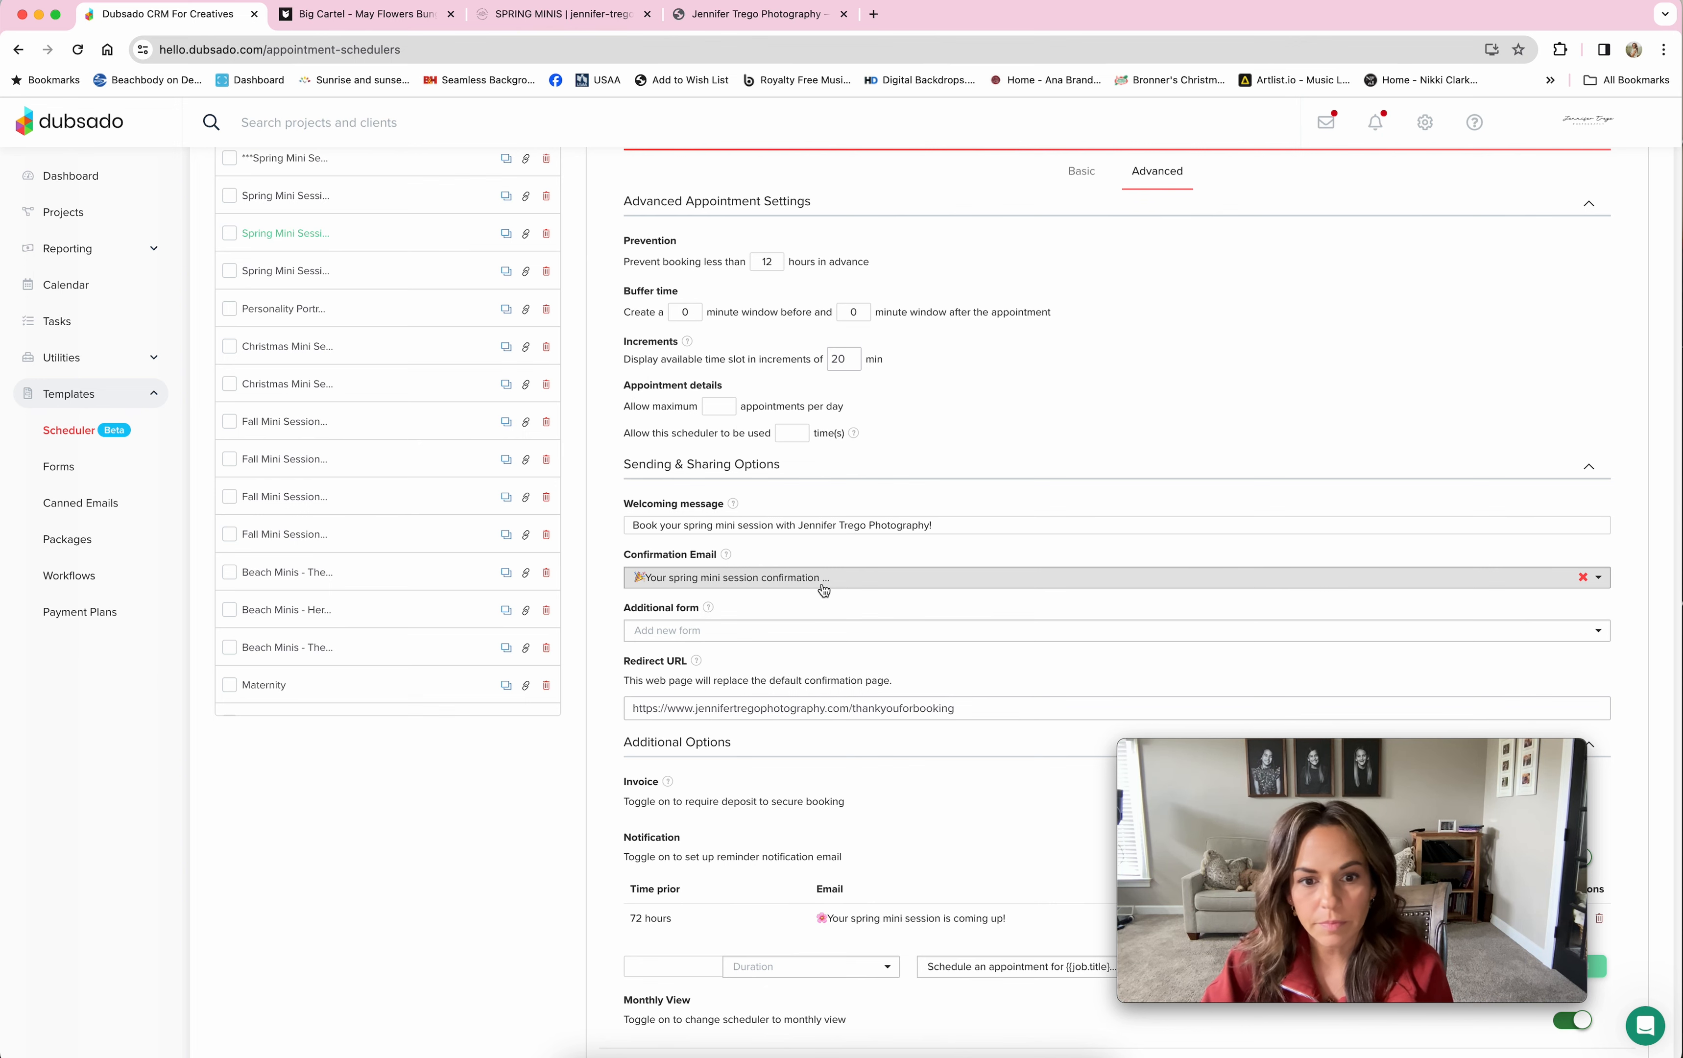
scroll(824, 590, "down", 2)
scroll(824, 590, "down", 1)
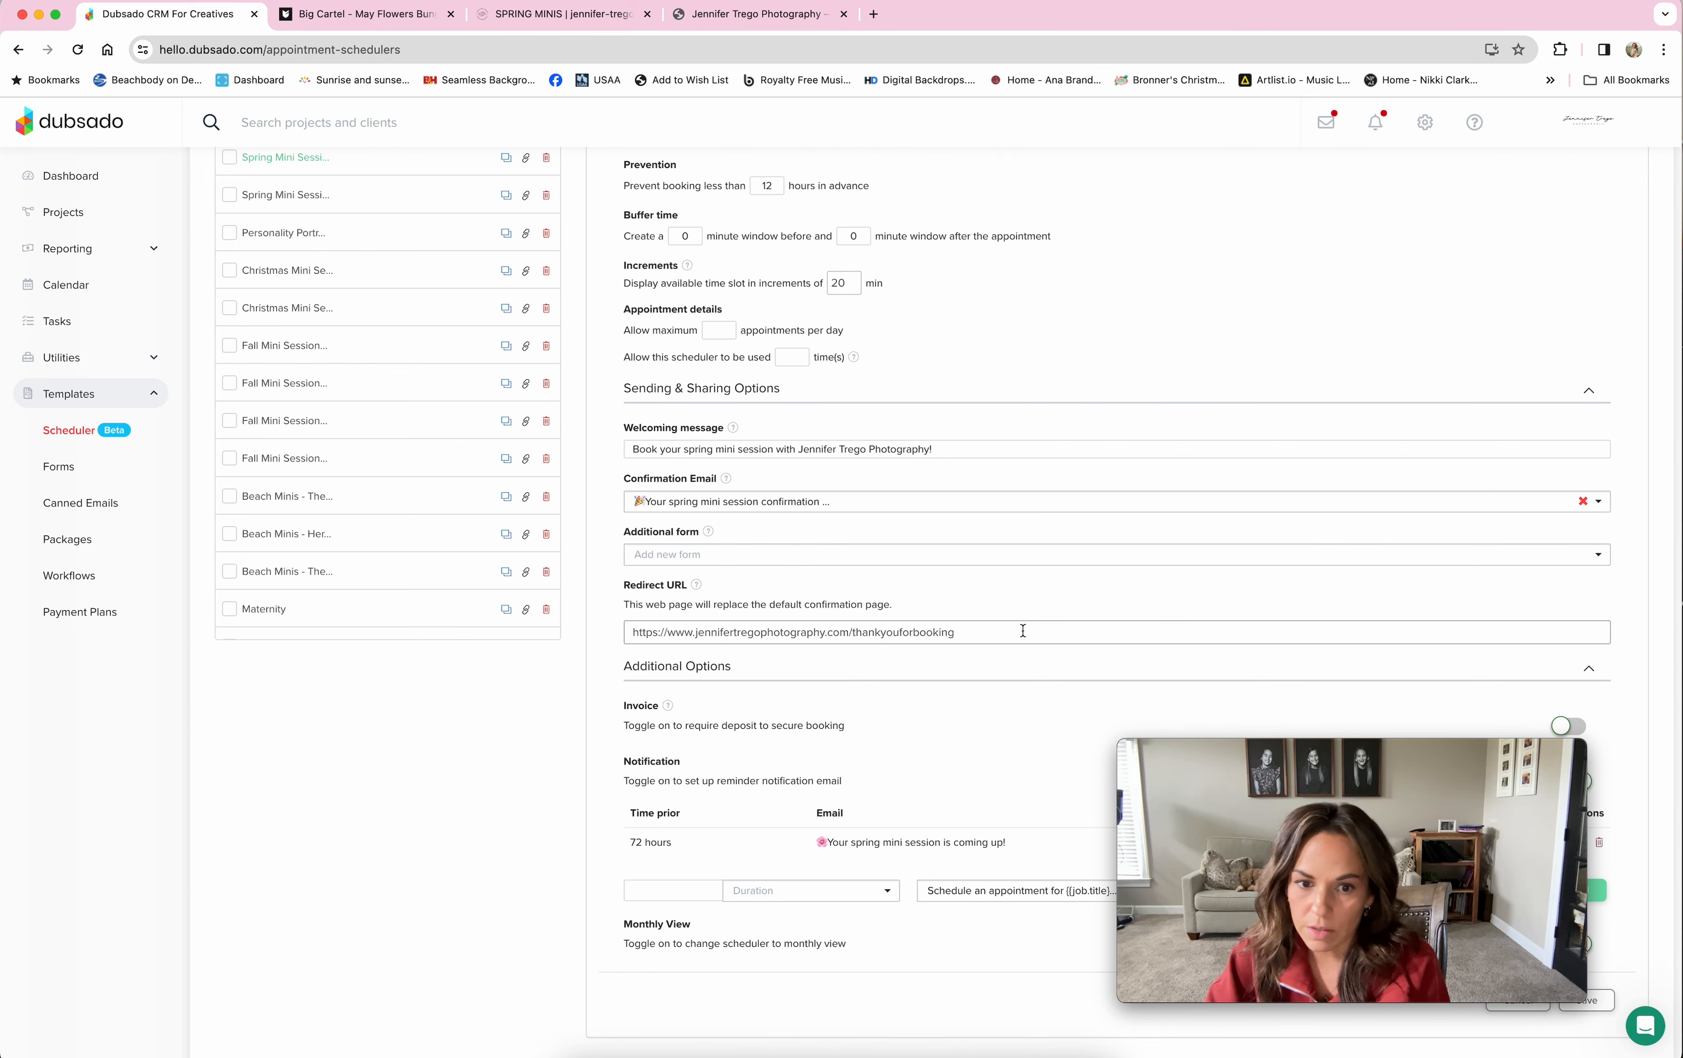
scroll(1023, 631, "down", 1)
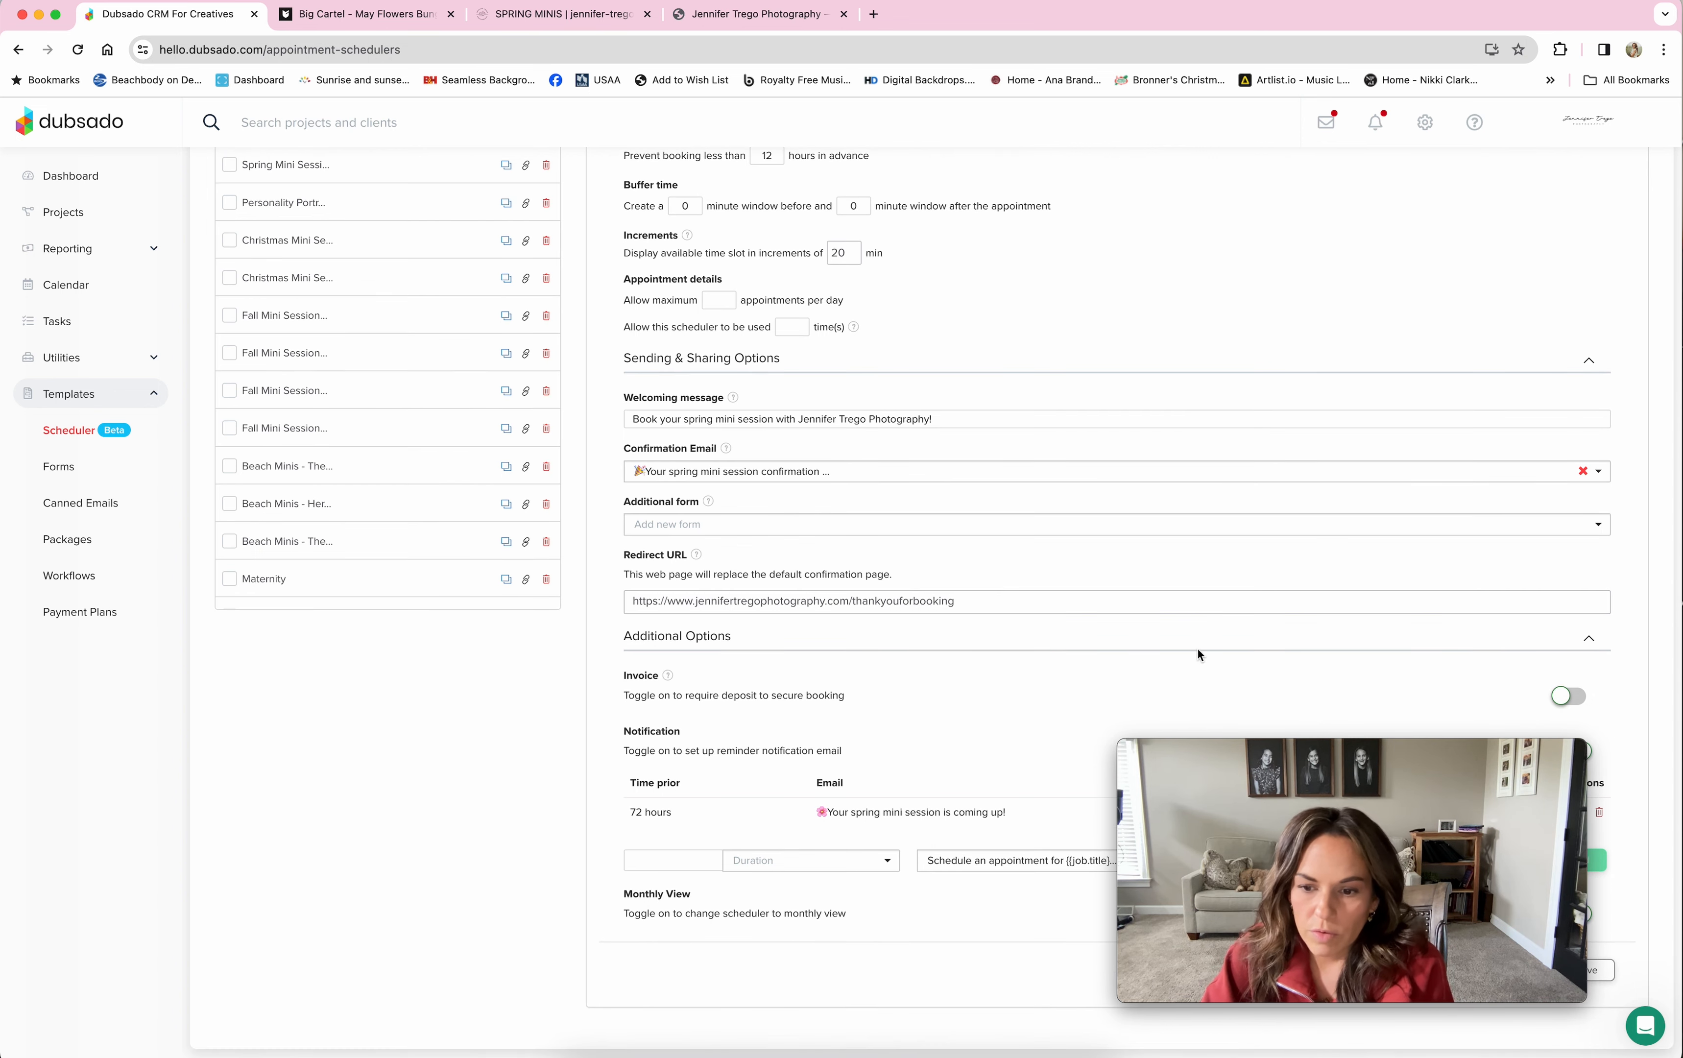
left_click_drag(1421, 750, 412, 728)
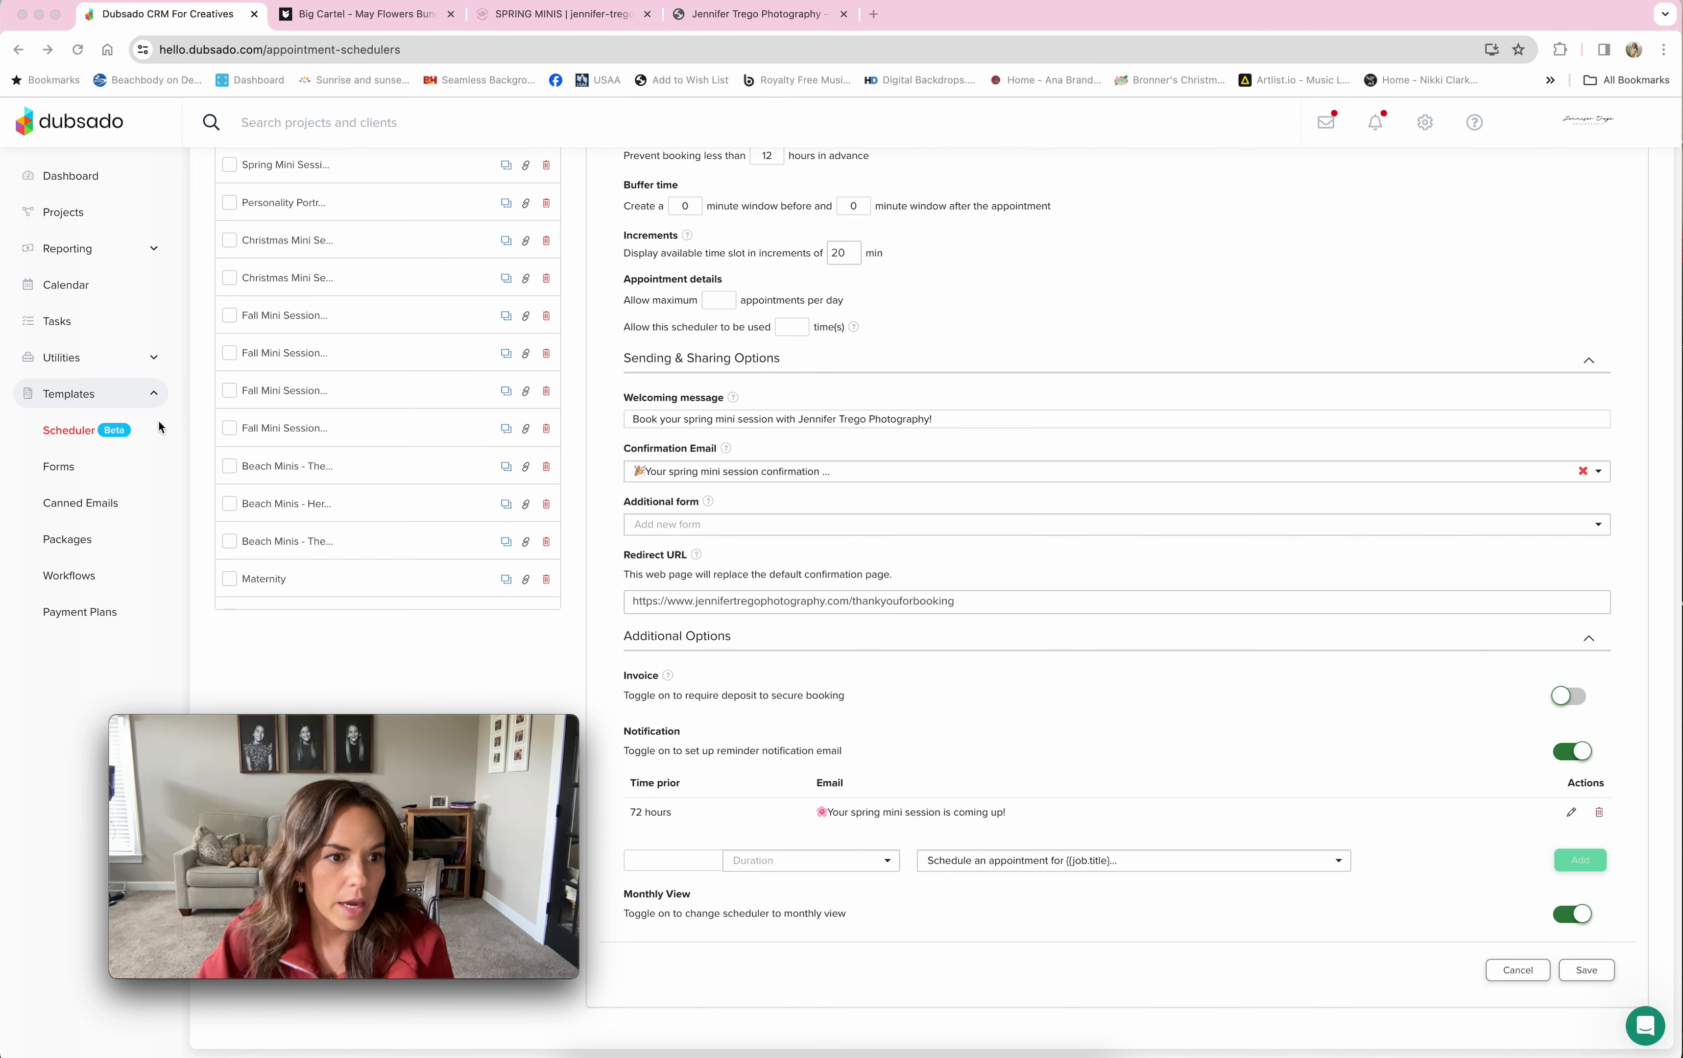
Step: Find and open the Spring Mini Session Prep Guide - May Flowers Bungalow questionnaire among the form templates
left_click(58, 470)
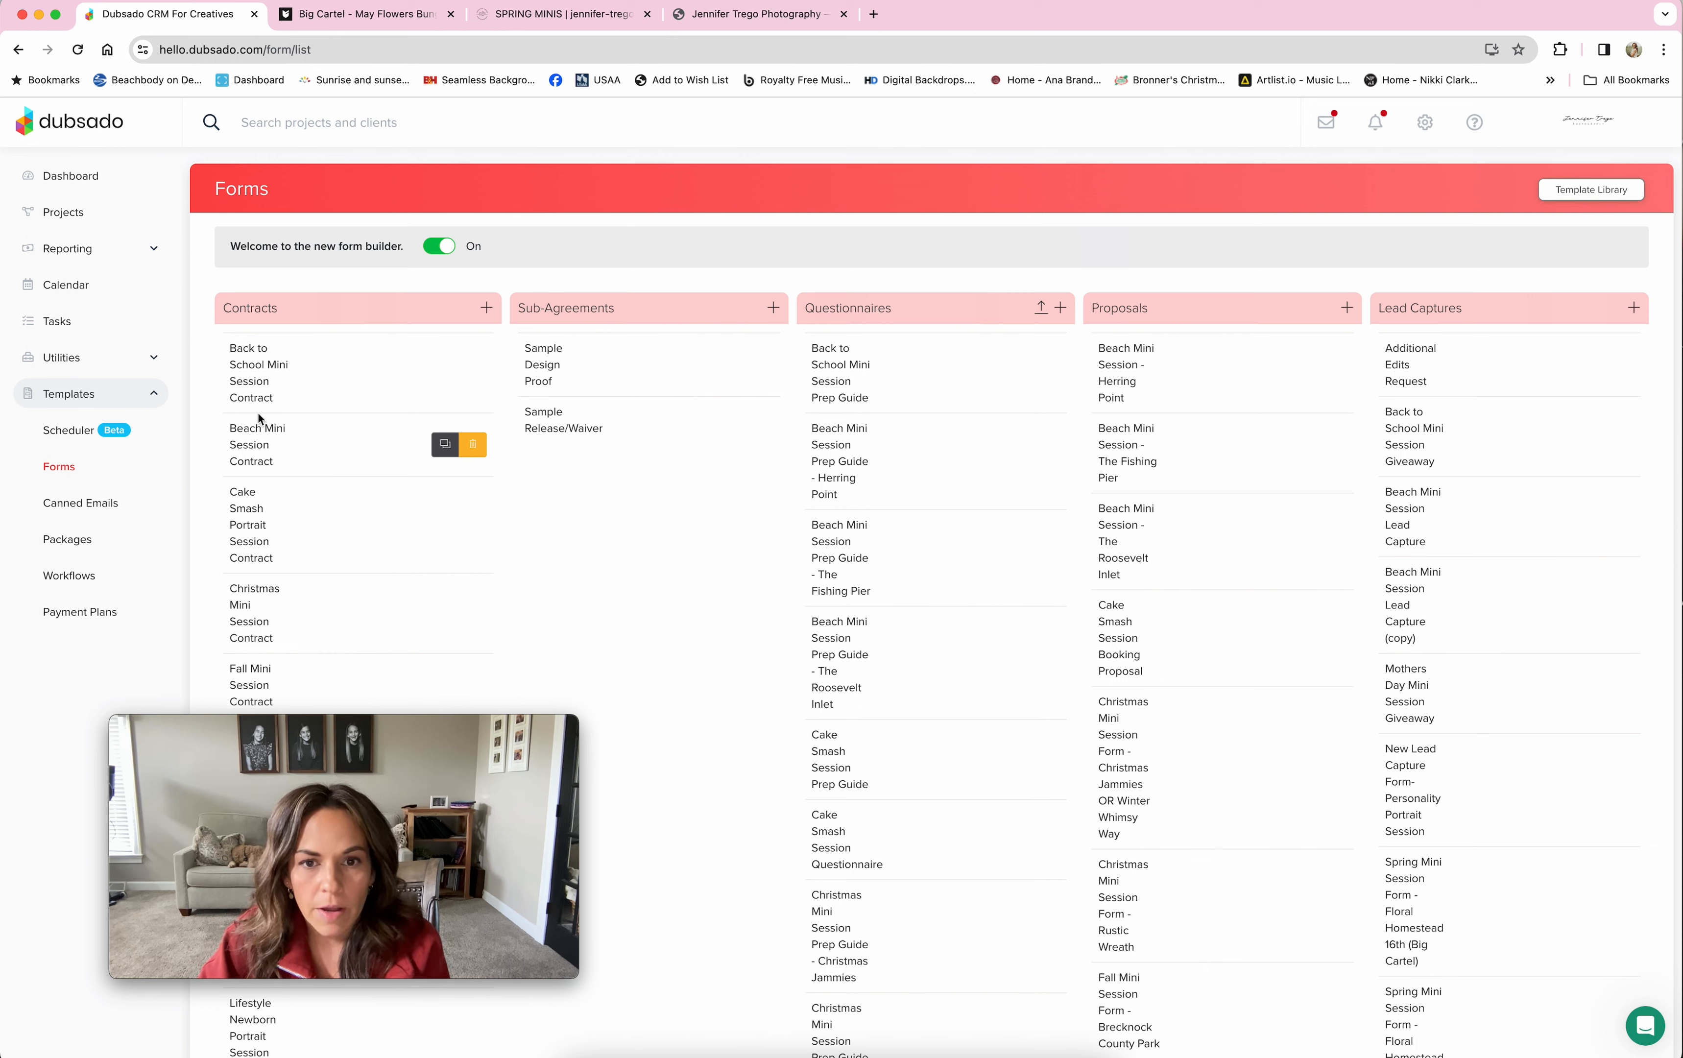
scroll(891, 859, "down", 7)
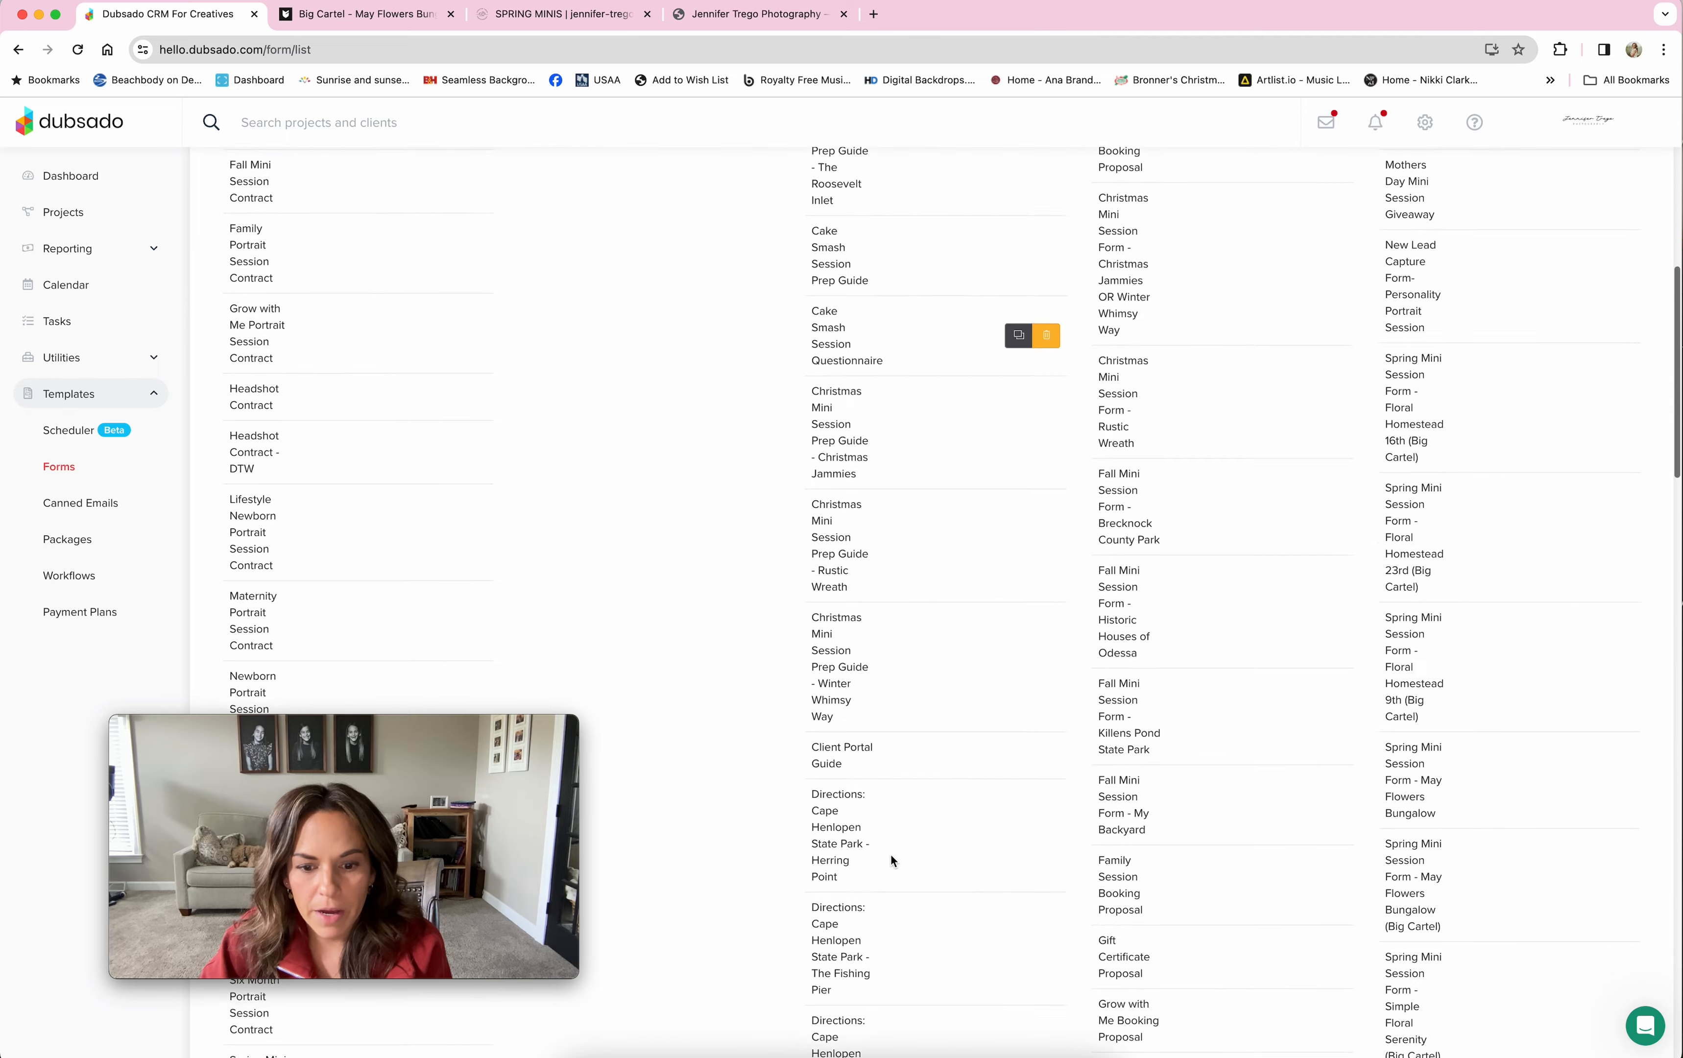
scroll(891, 855, "down", 20)
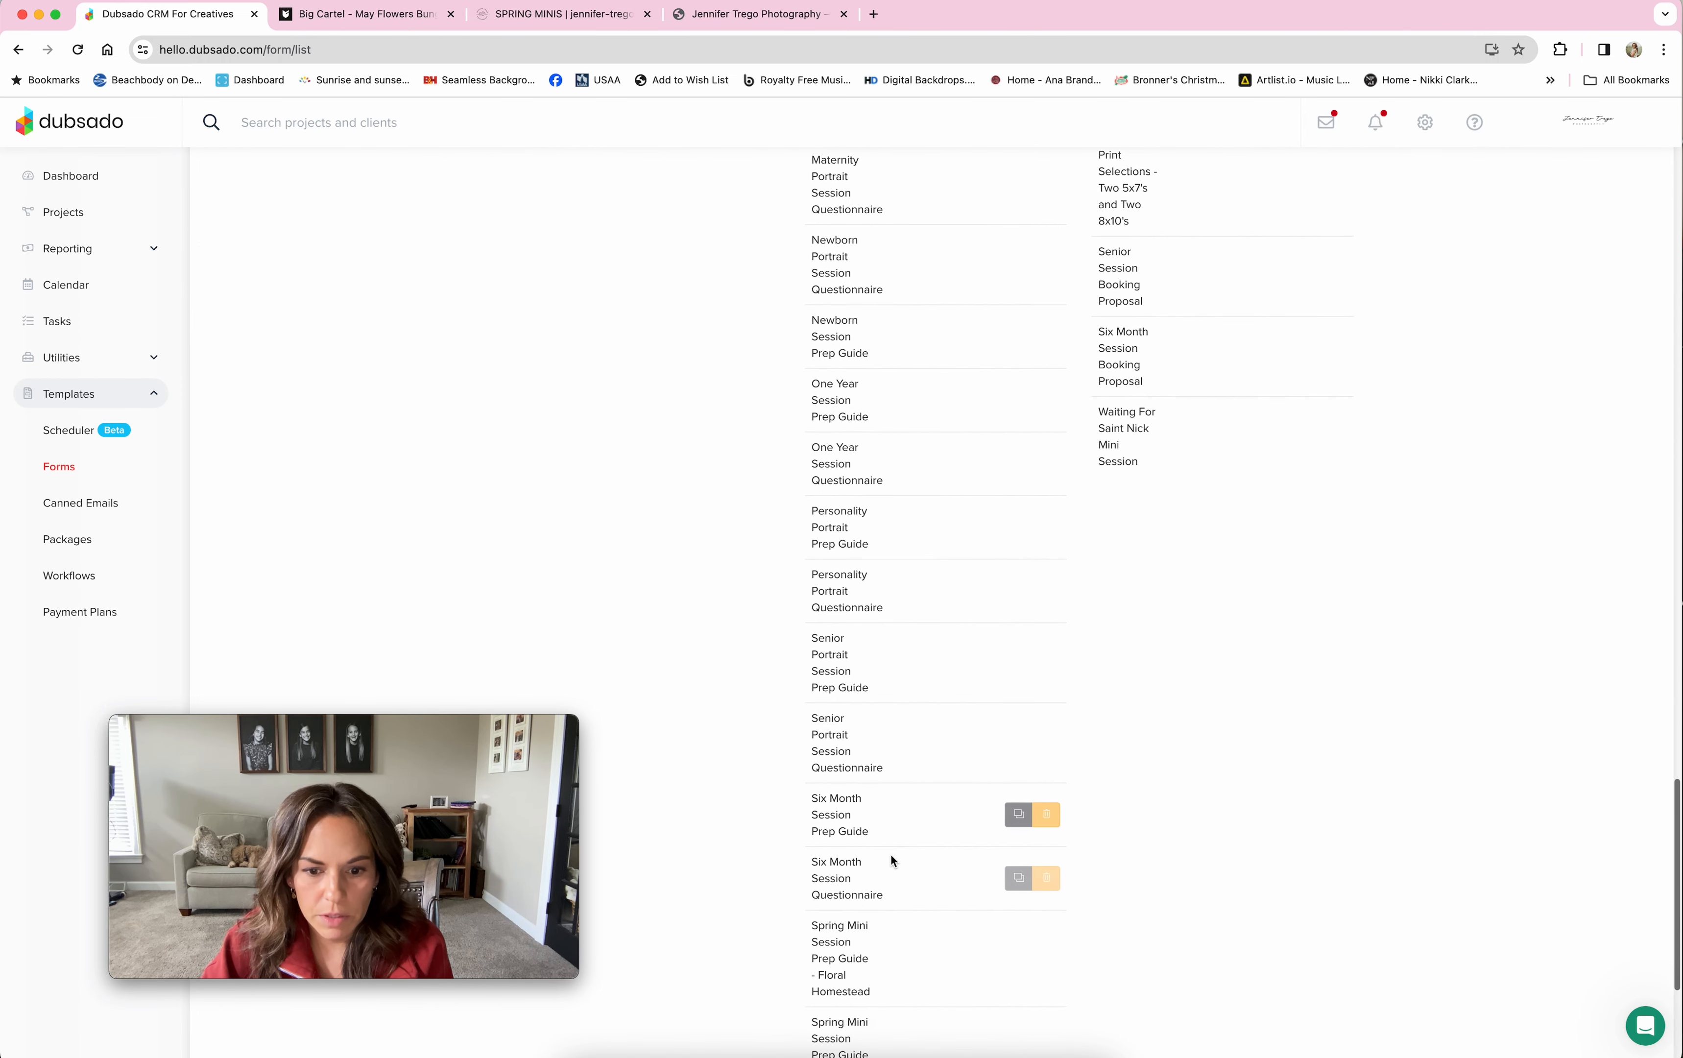
scroll(890, 855, "down", 5)
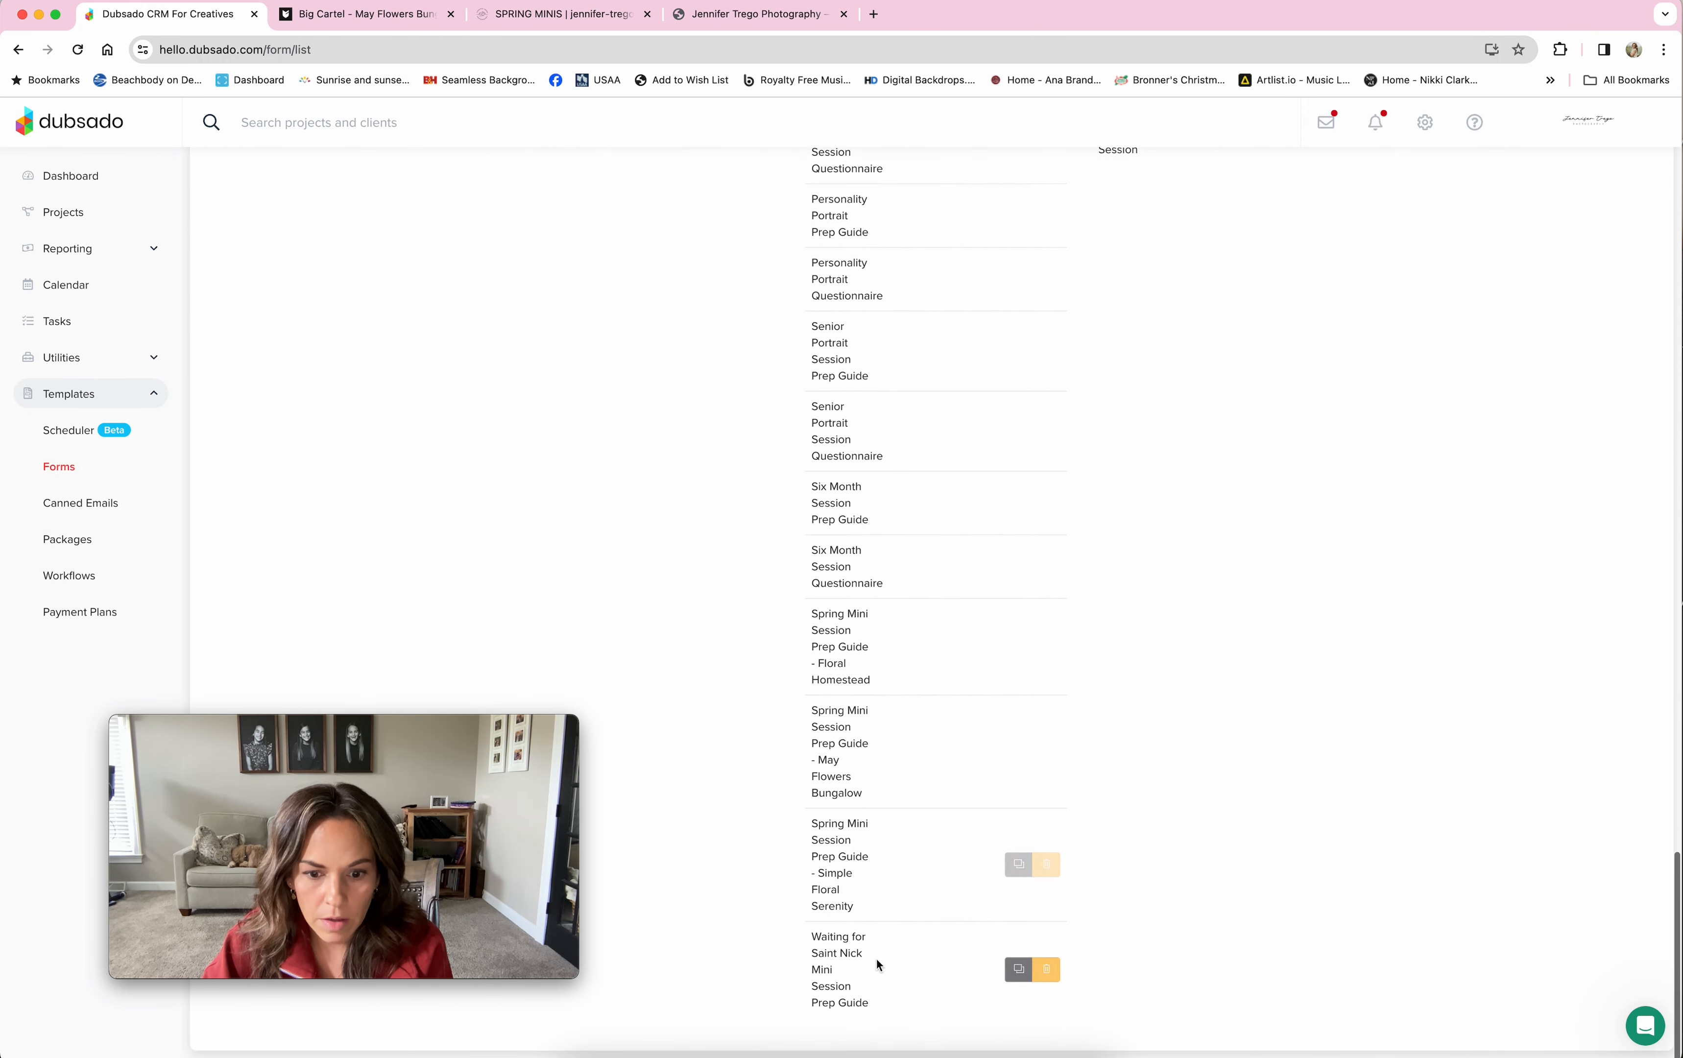
left_click(830, 759)
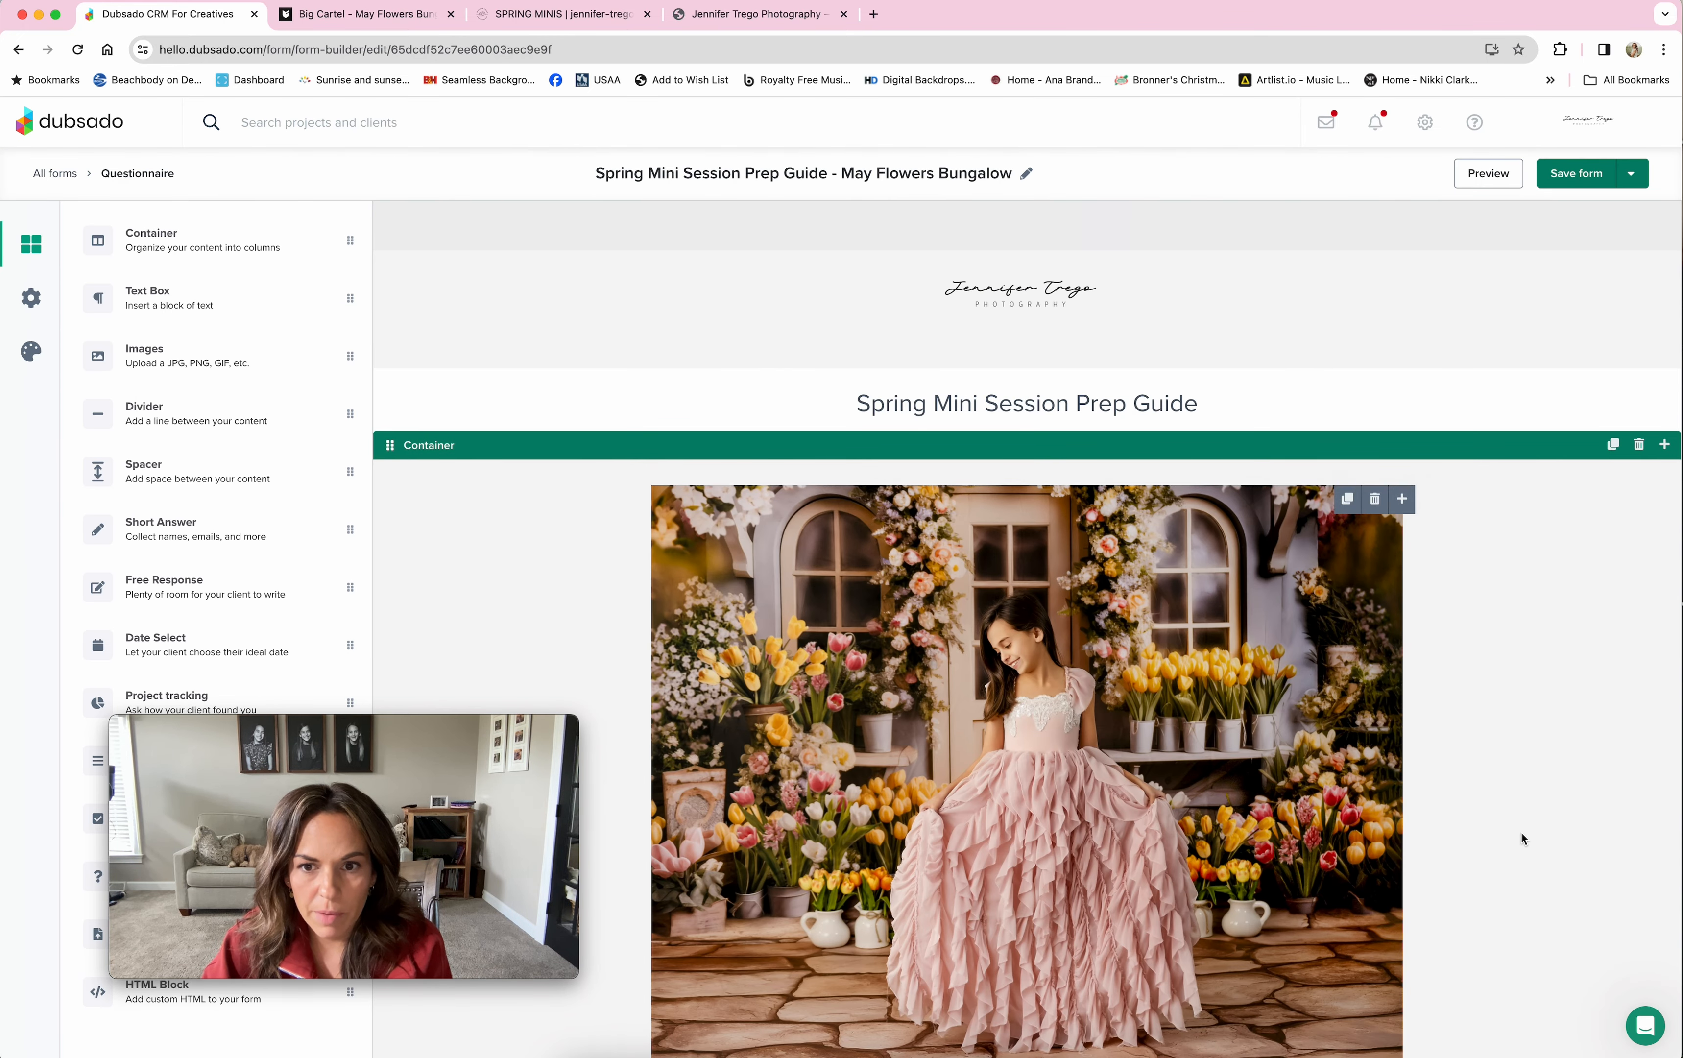
Step: Scroll through the prep guide's content and view its settings: no expiration, no password
scroll(1565, 840, "down", 15)
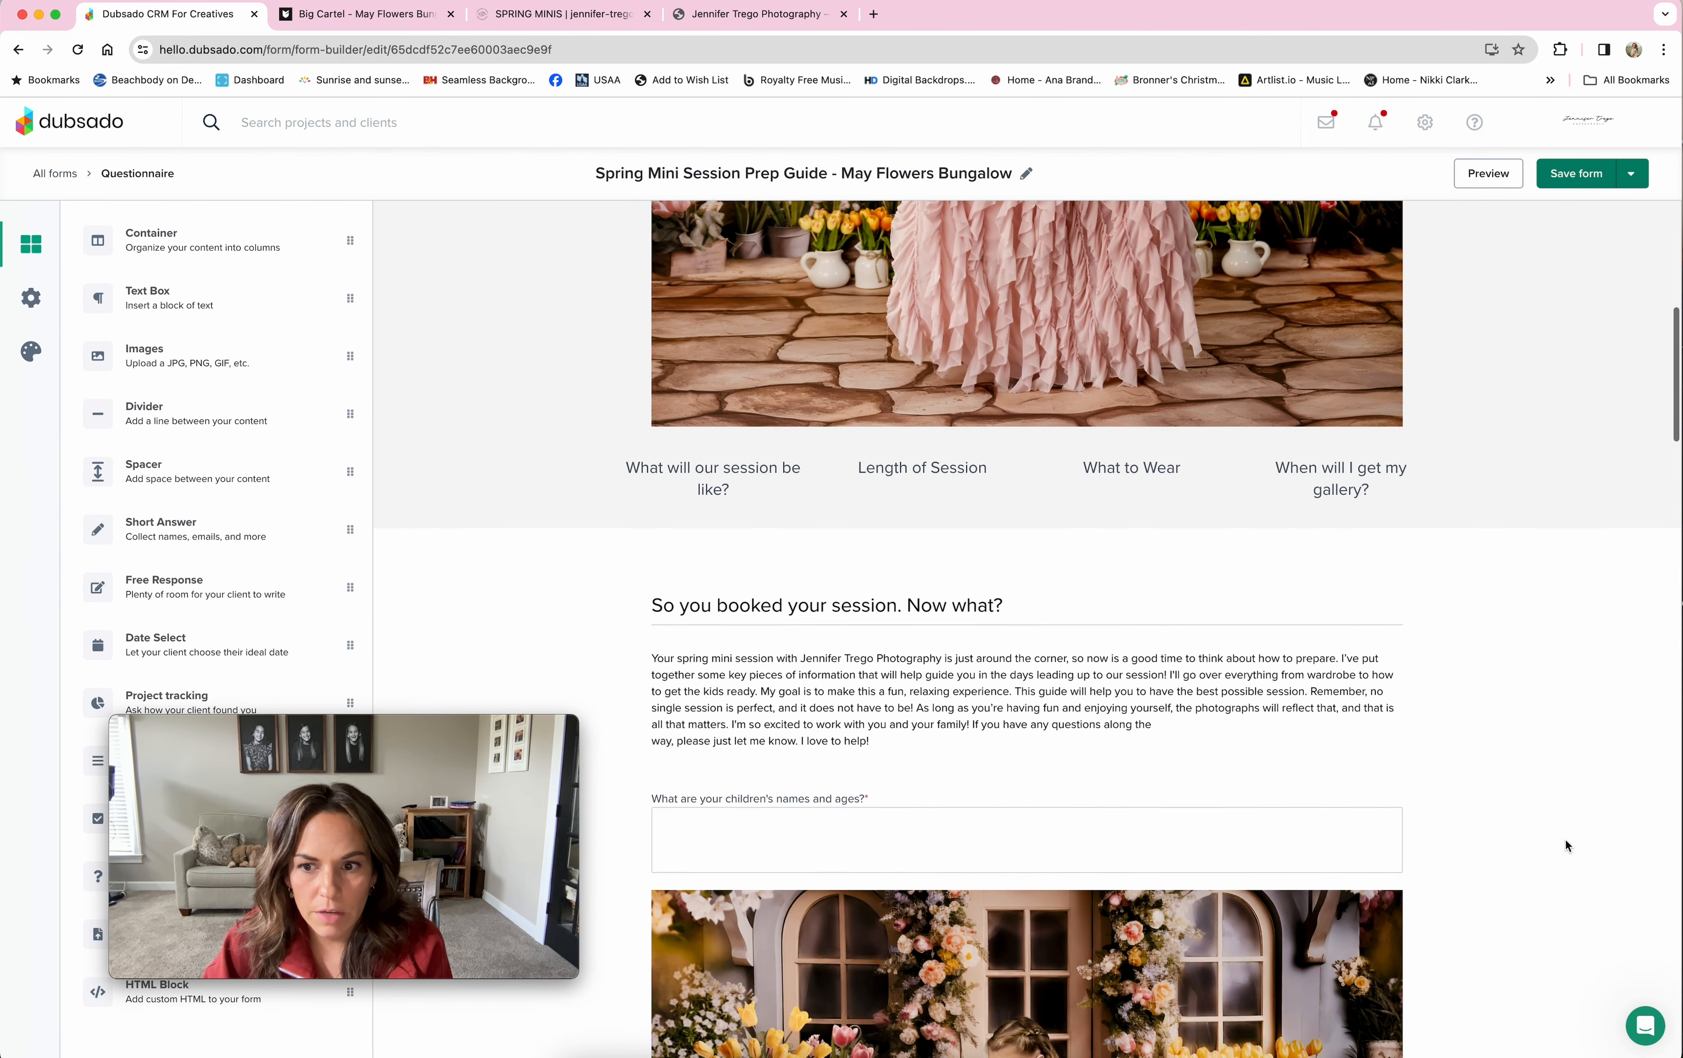
scroll(1565, 839, "down", 20)
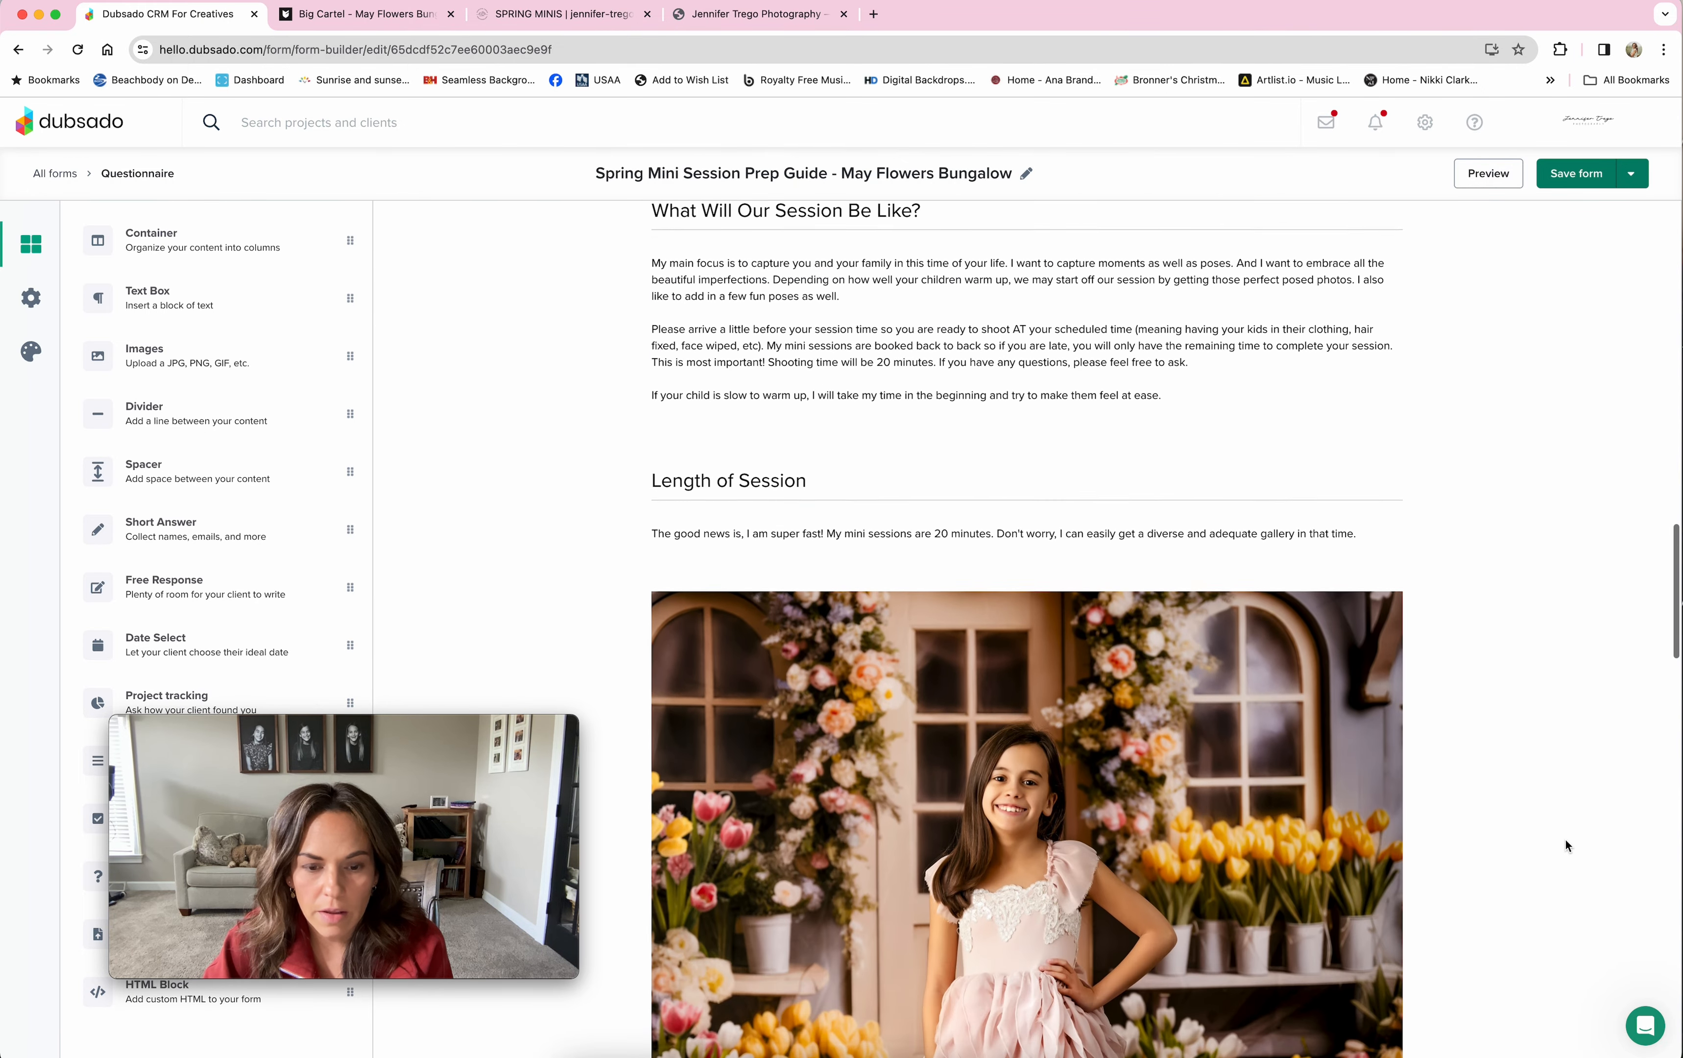
scroll(1565, 839, "down", 7)
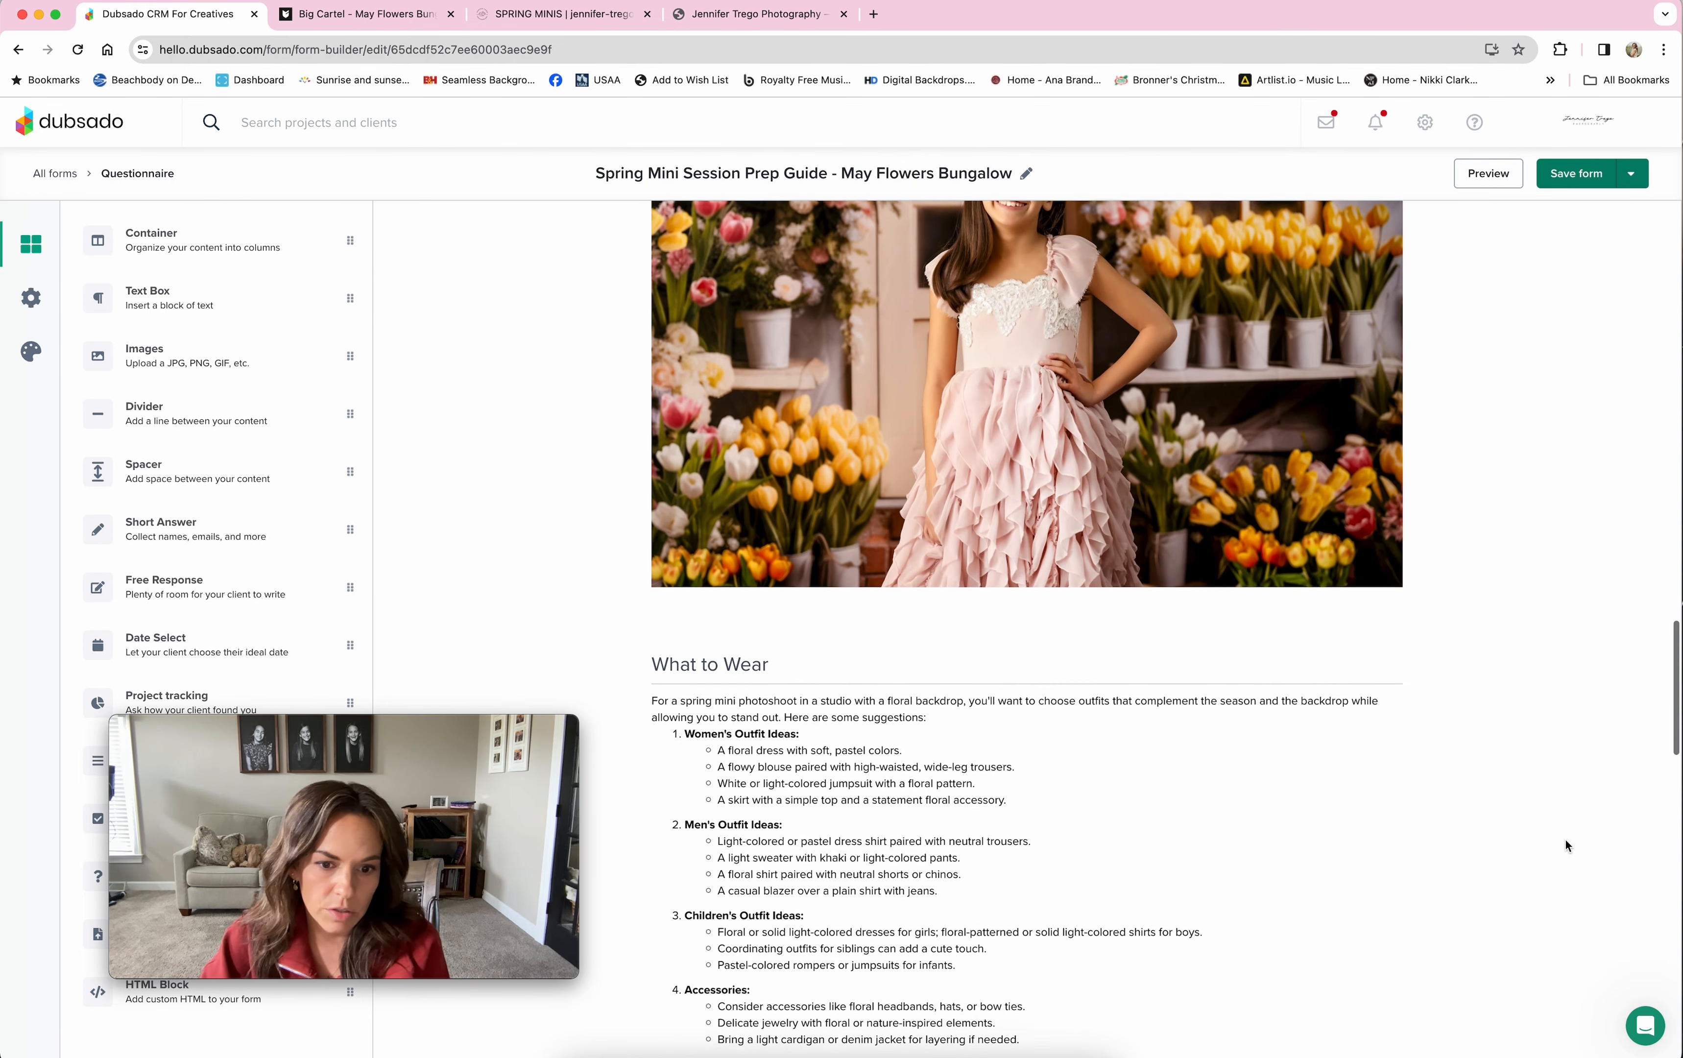
scroll(1566, 839, "up", 20)
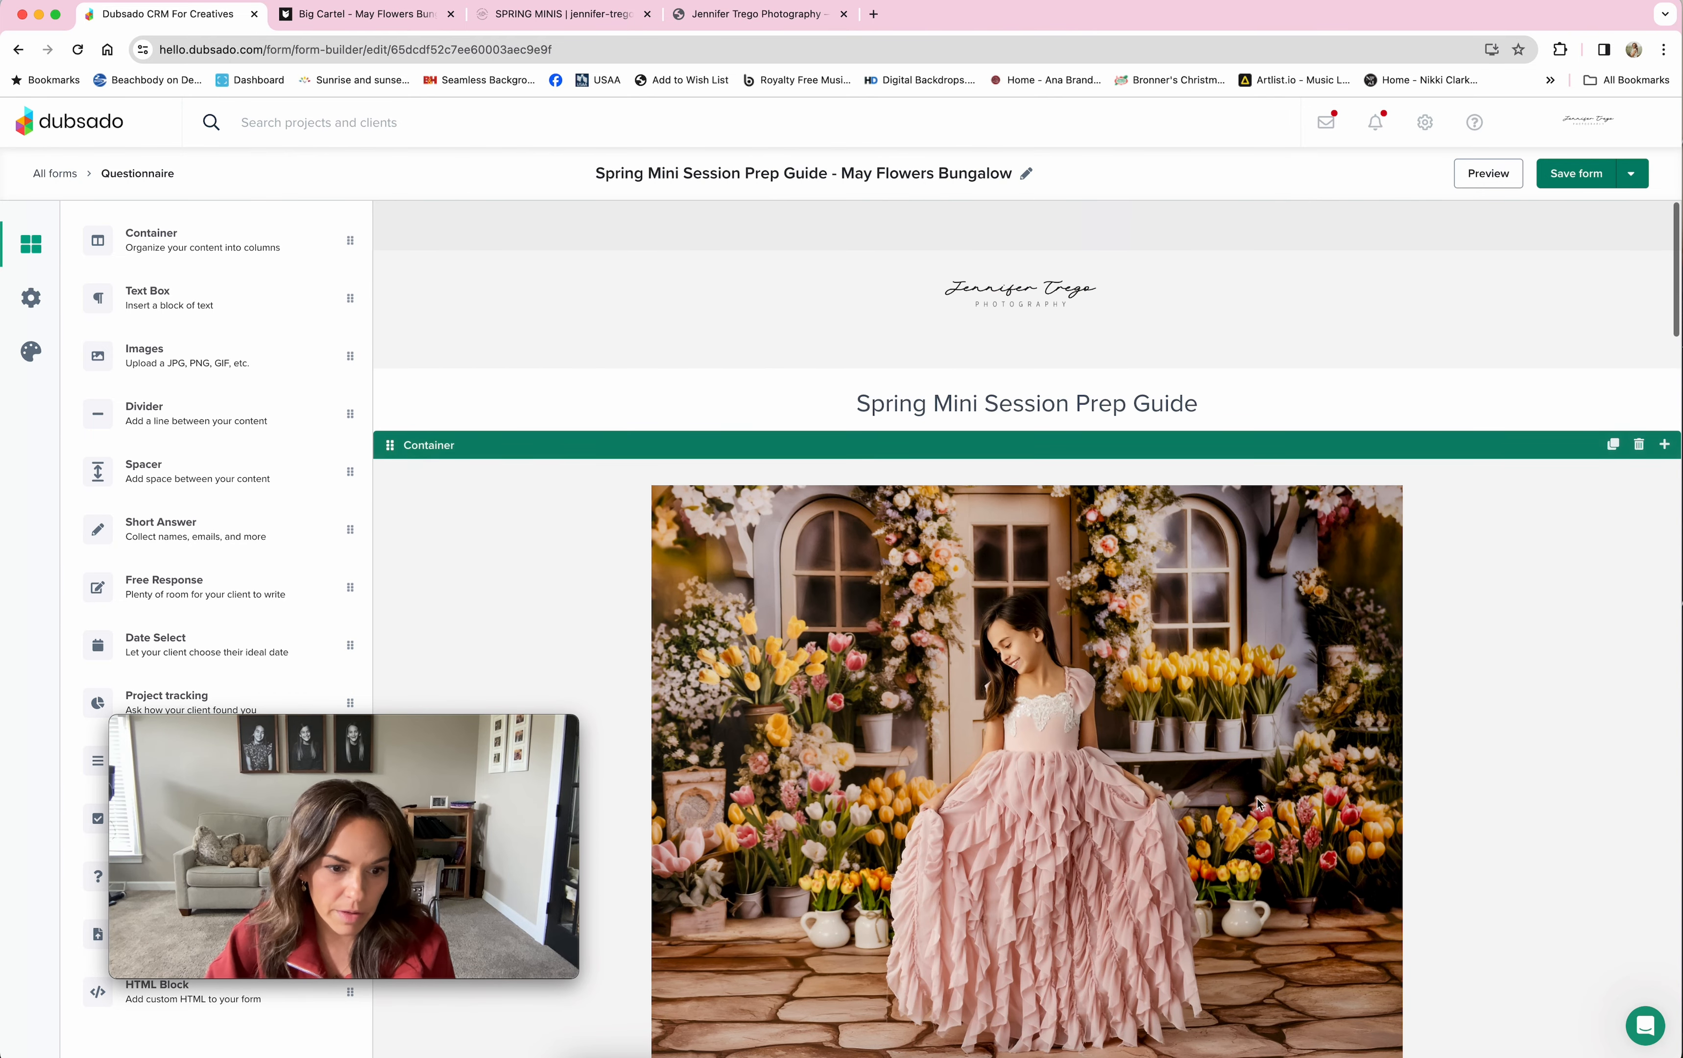
left_click(30, 300)
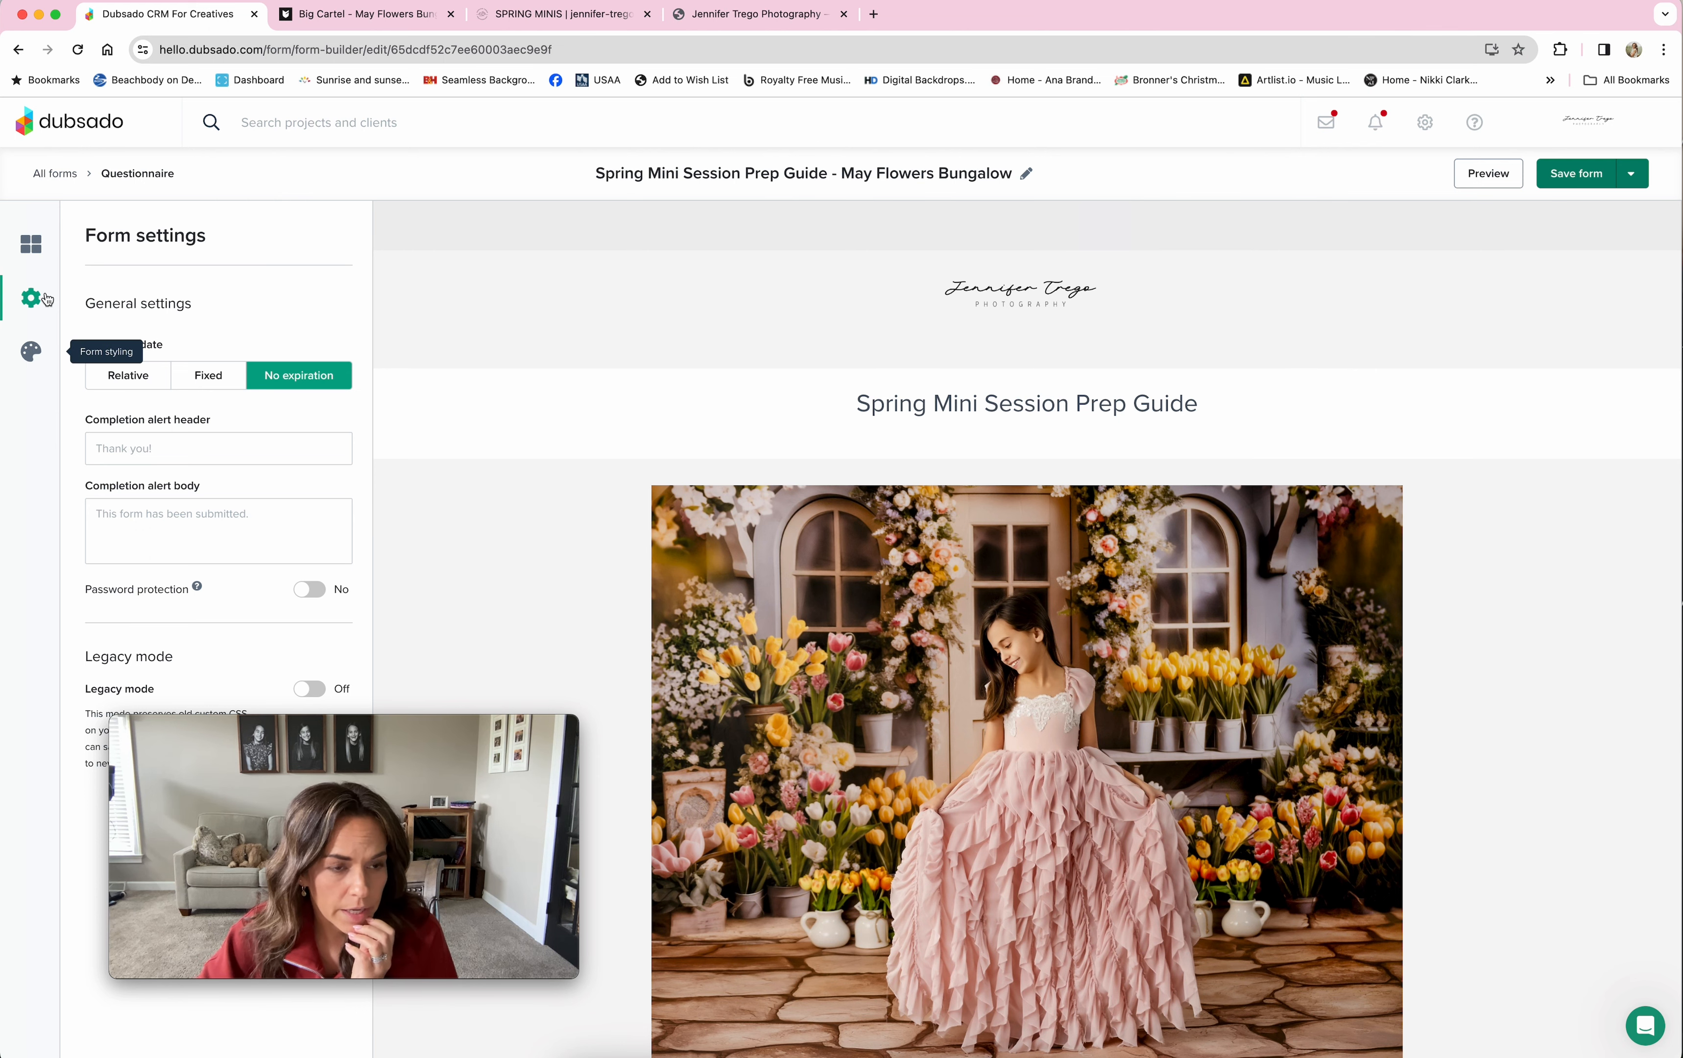
Step: Open the Spring Mini Session Form - May Flowers Bungalow from the Lead Captures column of all forms
left_click(54, 173)
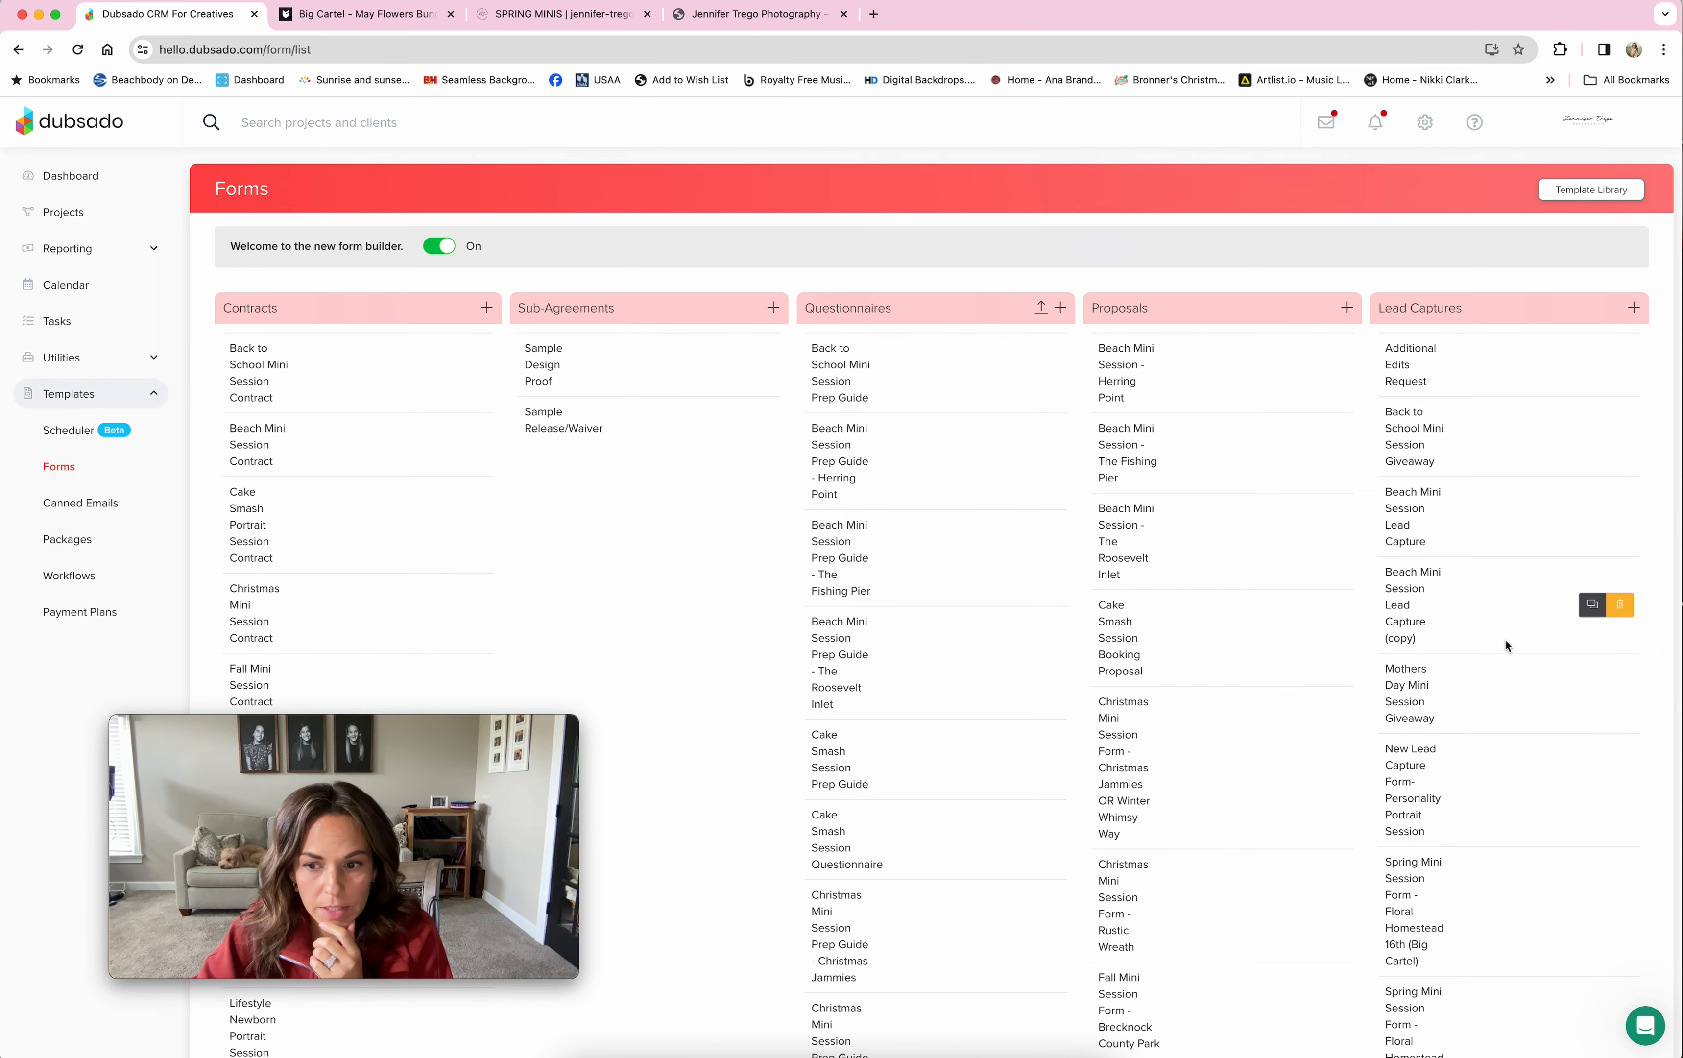
scroll(1504, 640, "down", 7)
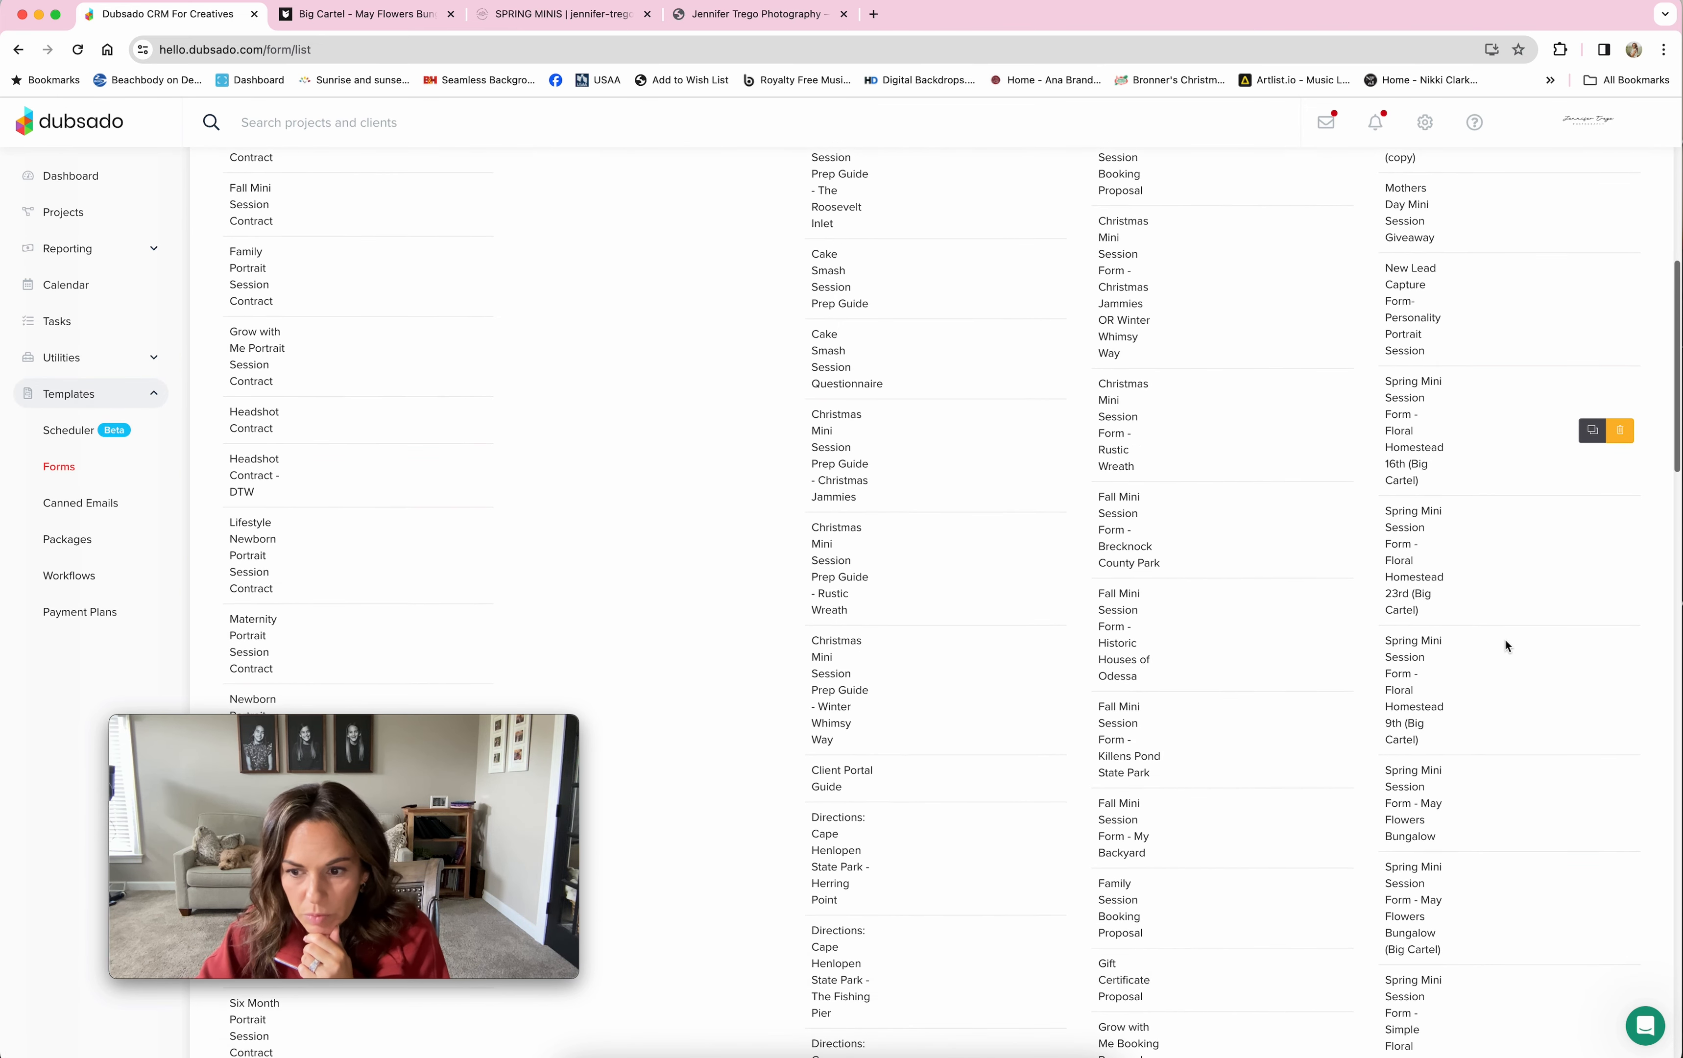
left_click(1400, 823)
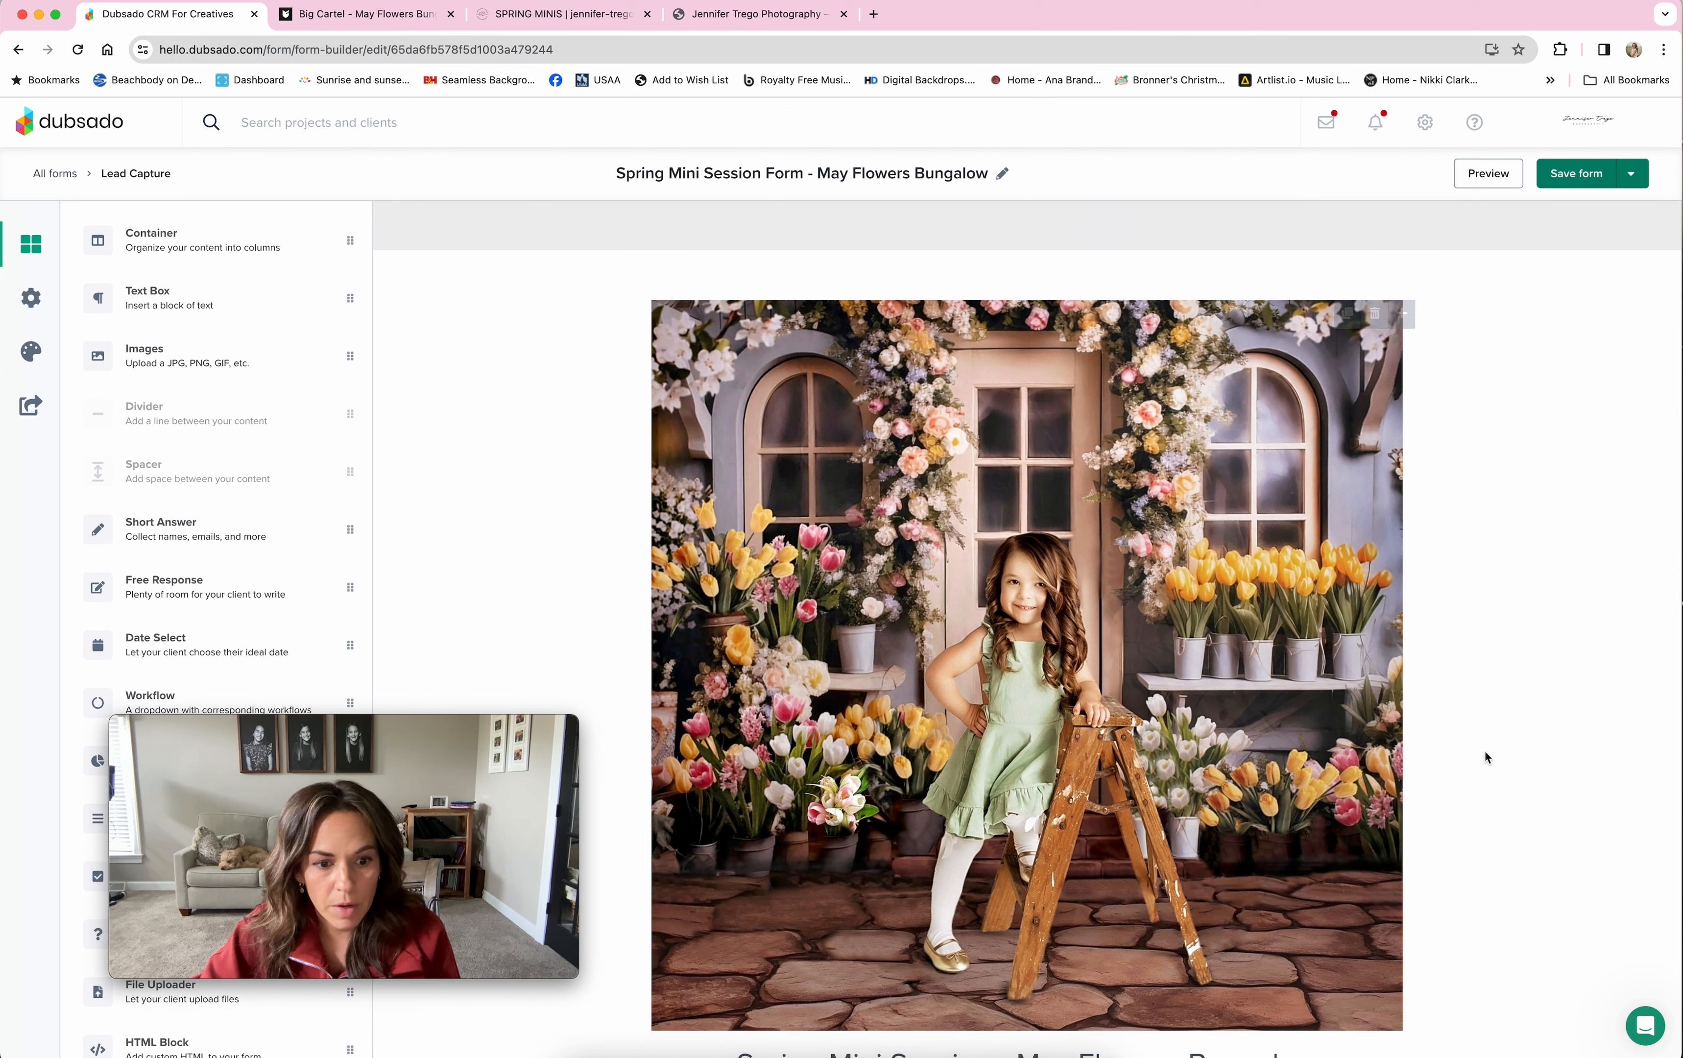
Step: Scroll the Spring Minis website page to the session cards with BOOK buttons, then go back to Dubsado
left_click(564, 22)
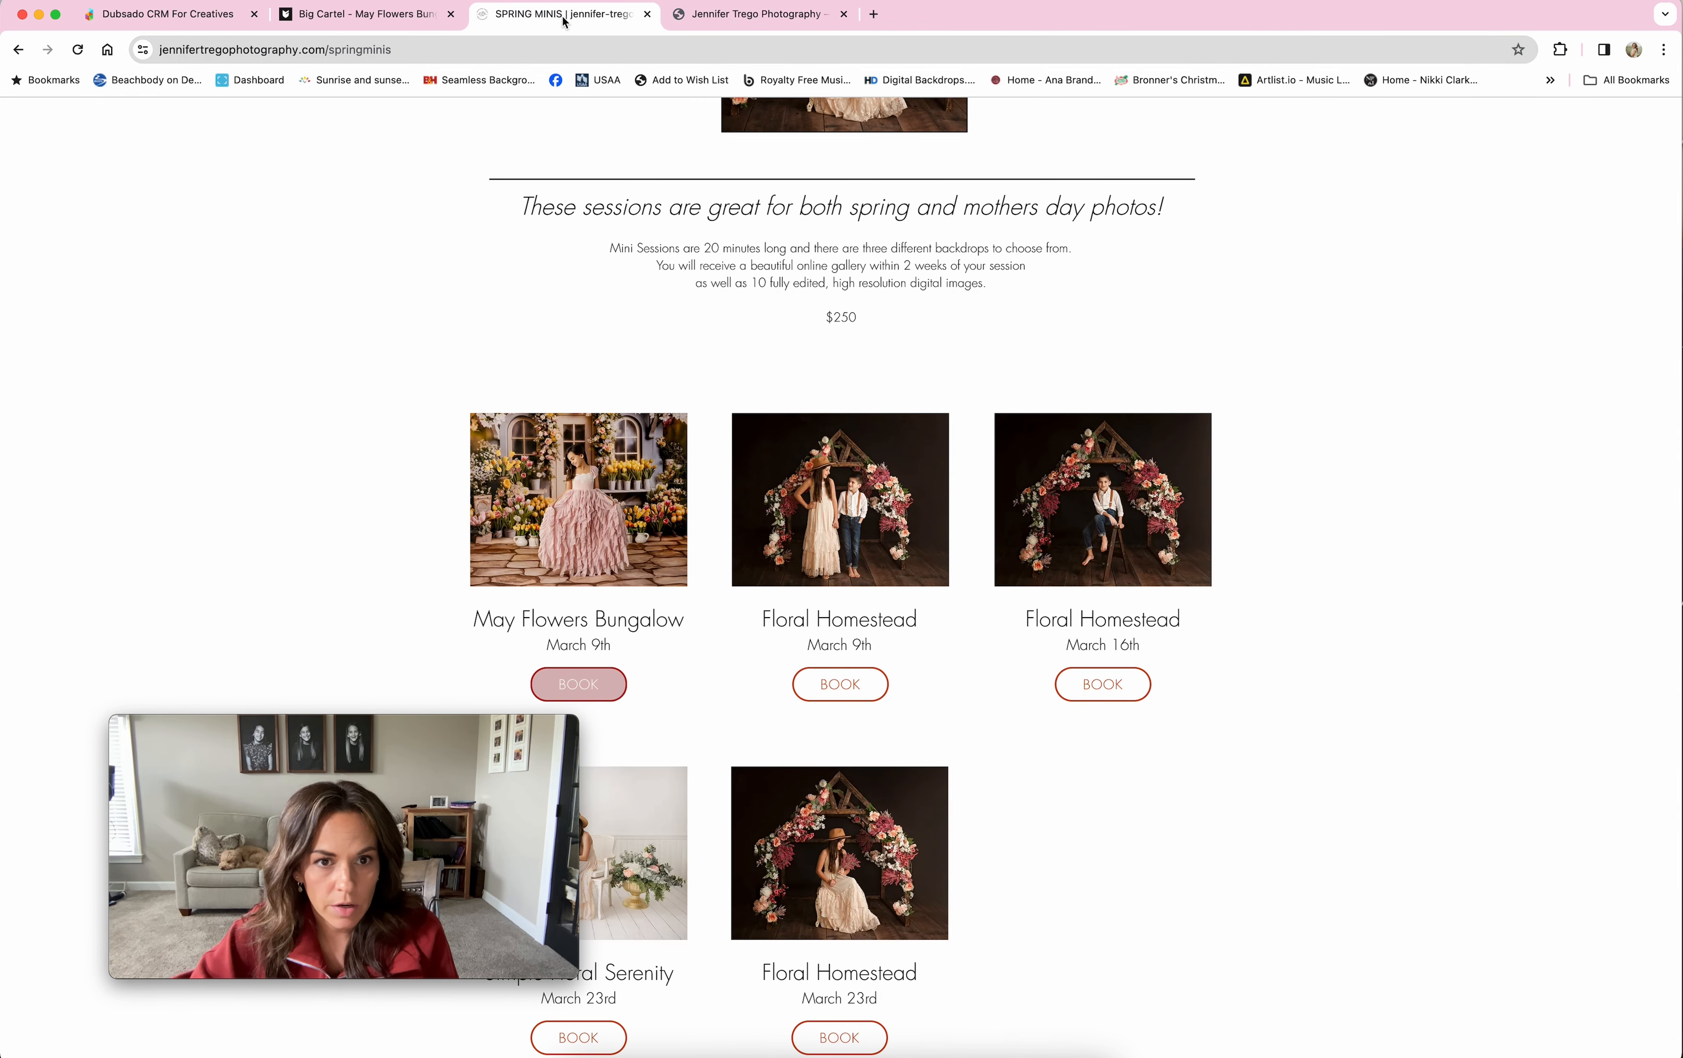
scroll(962, 322, "up", 10)
scroll(961, 325, "down", 1)
mouse_move(1015, 192)
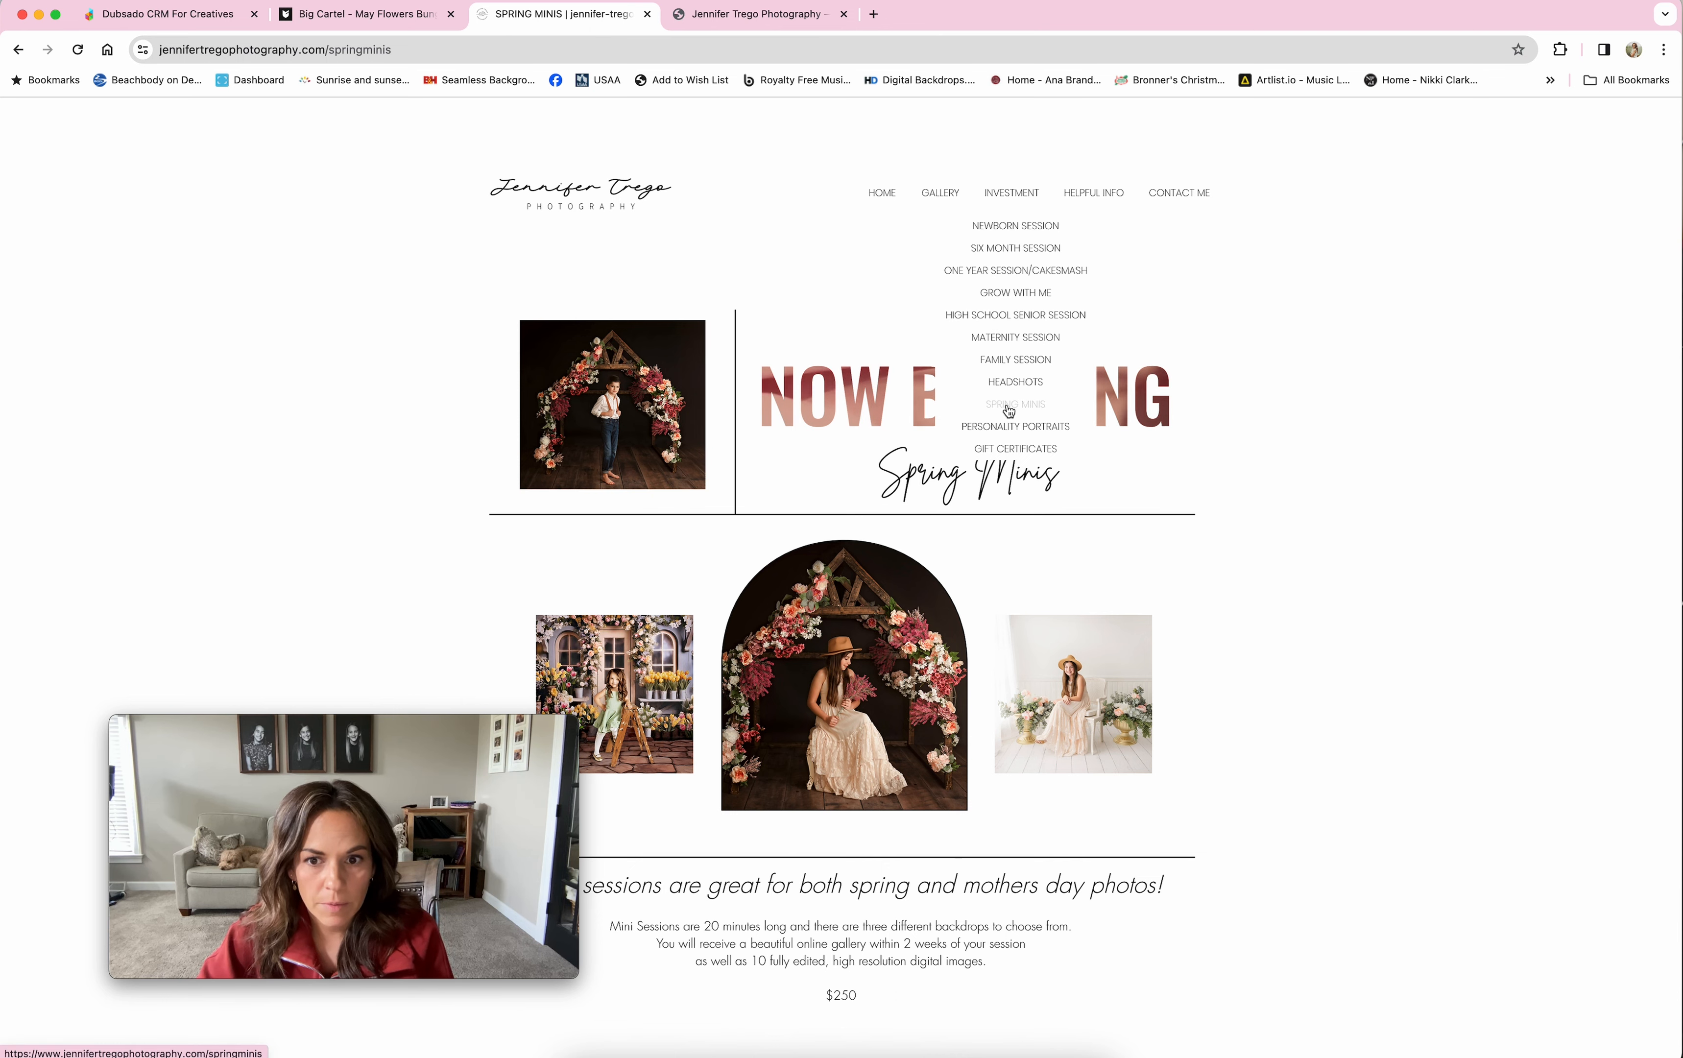
scroll(1222, 336, "down", 3)
scroll(1222, 338, "down", 7)
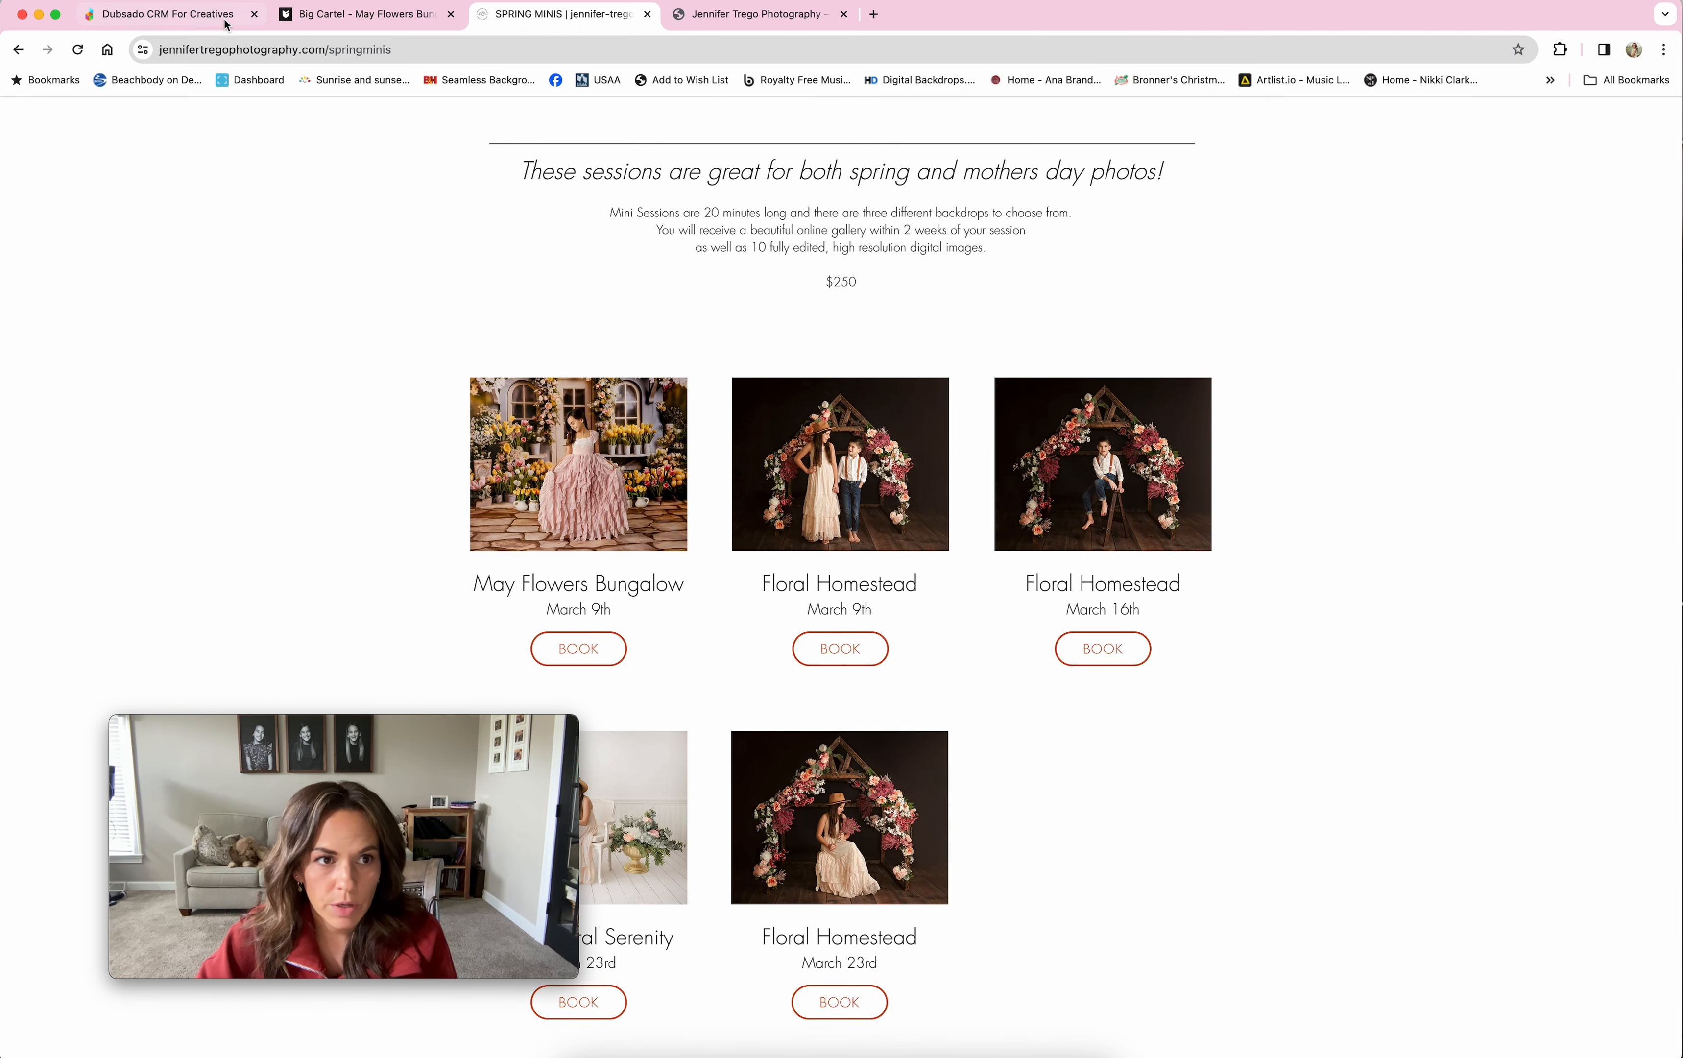
left_click(168, 15)
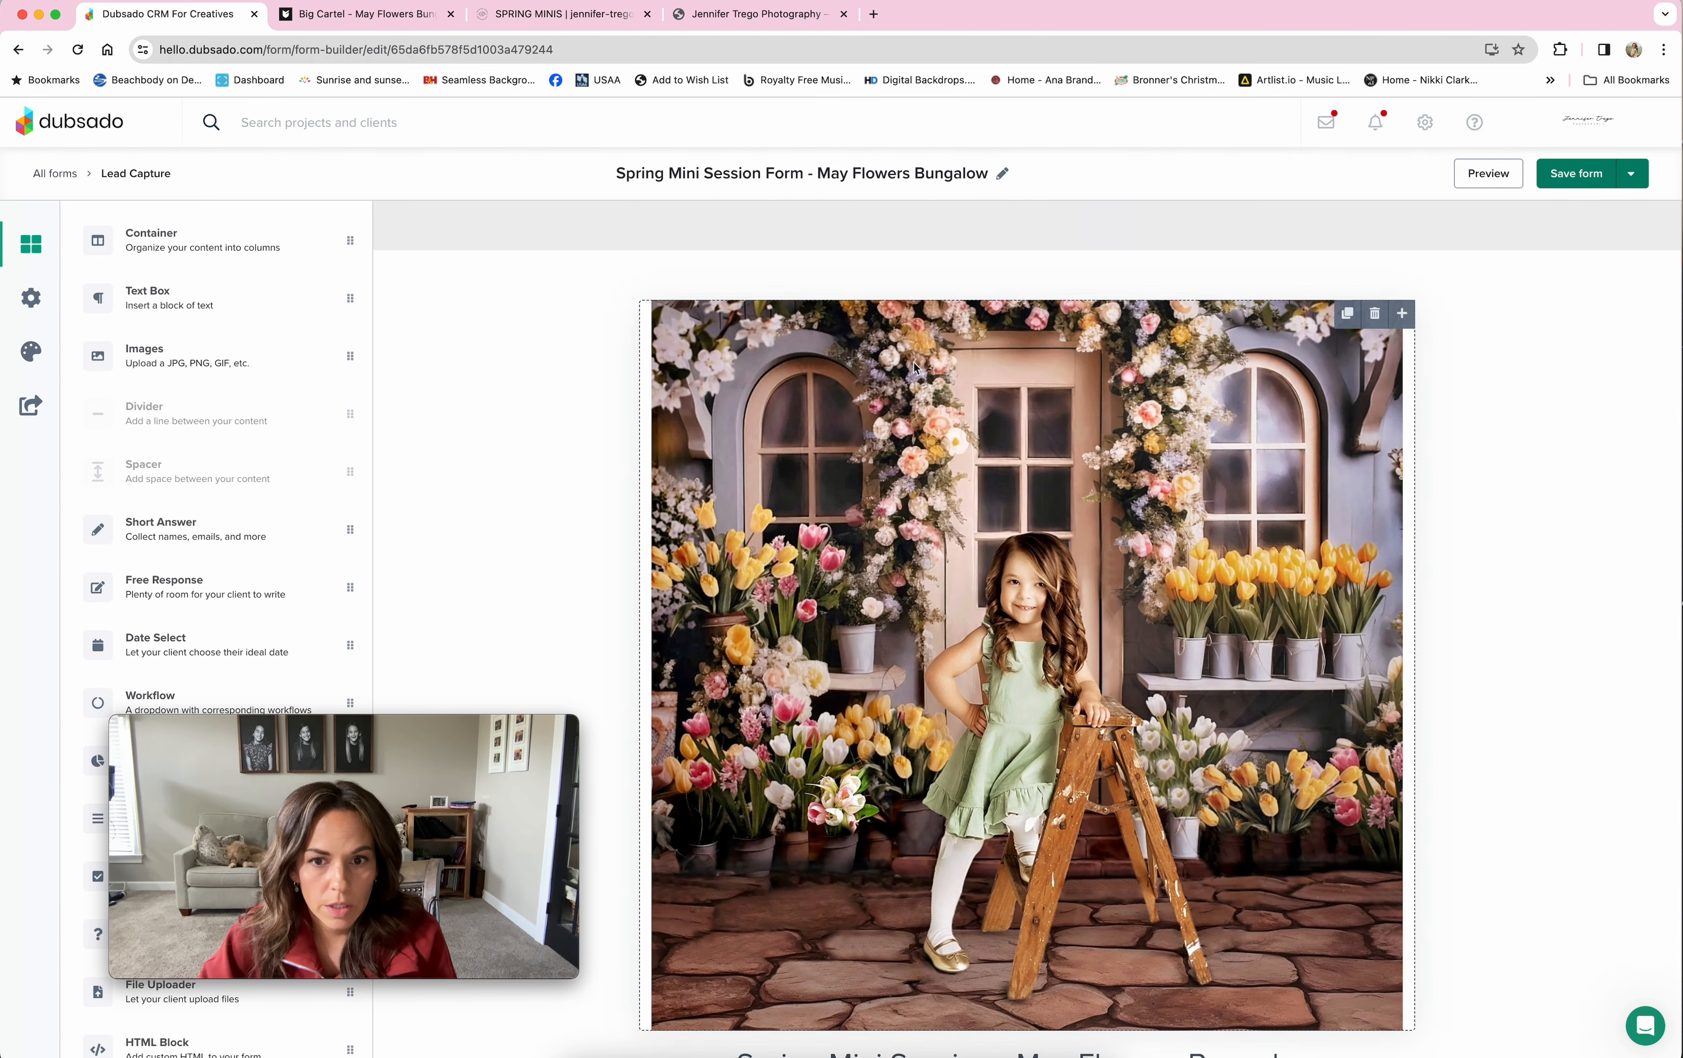
Step: Show the May Flowers Bungalow form's embed code and direct link, then scroll through the form preview
scroll(1010, 417, "down", 10)
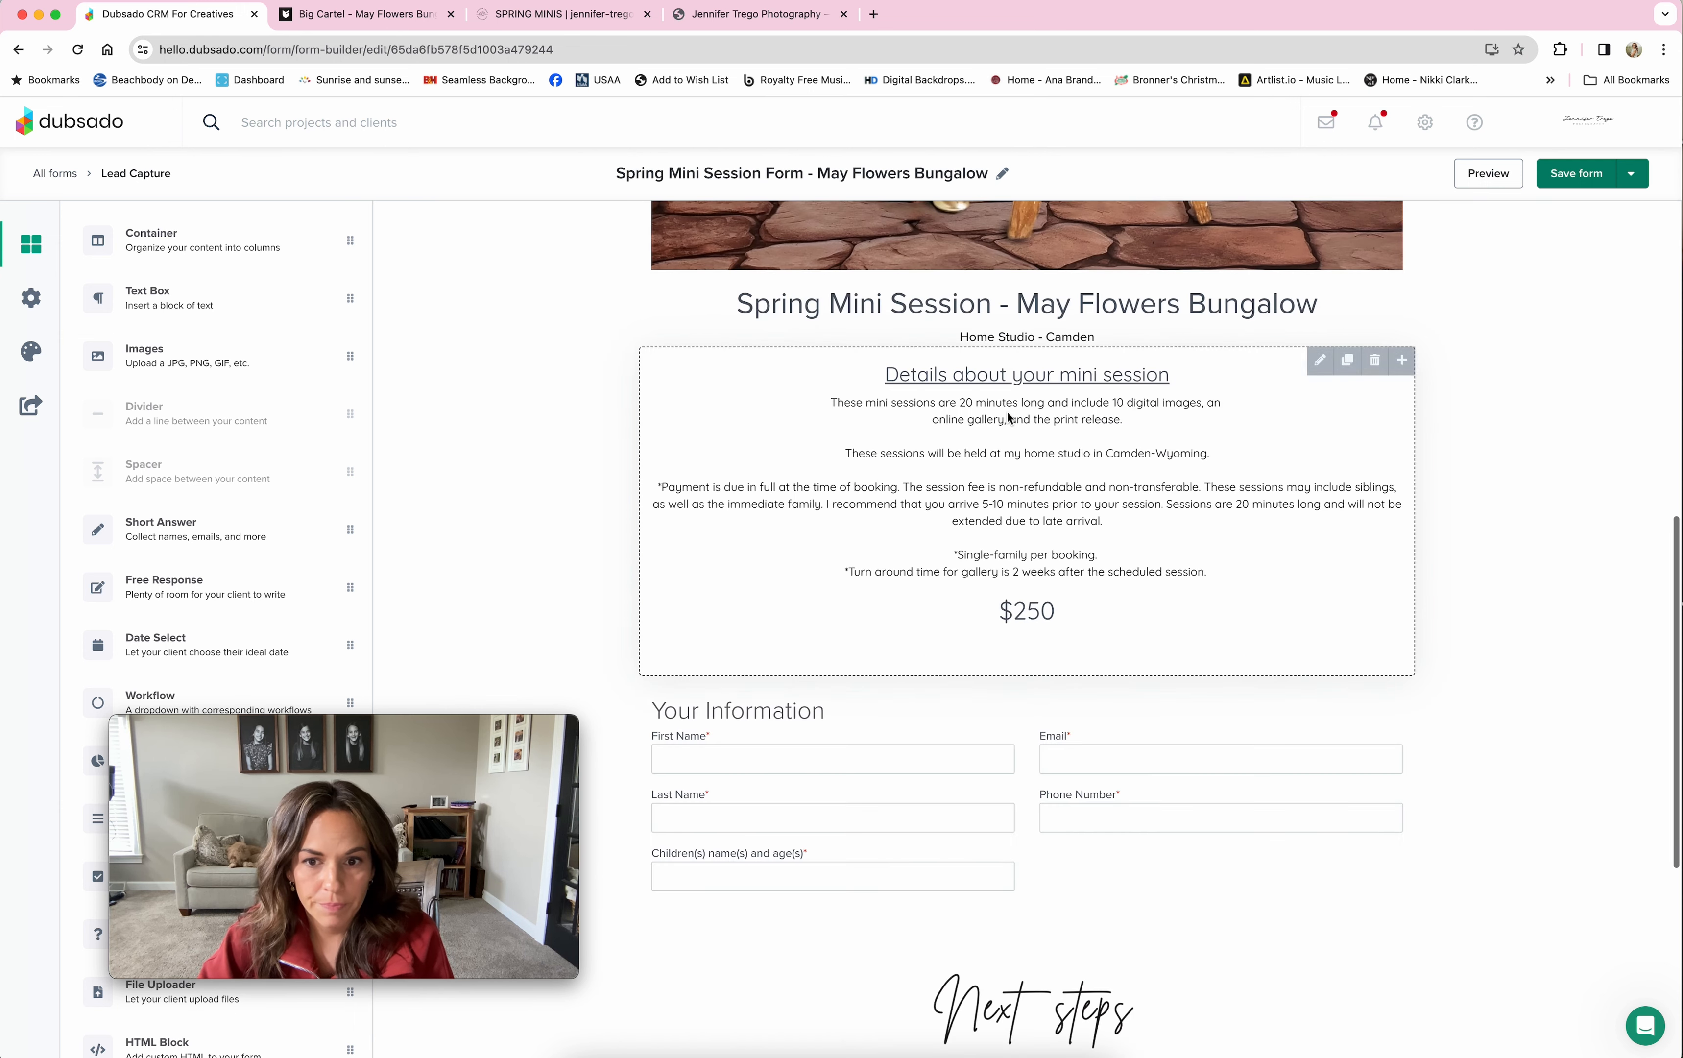
left_click(30, 406)
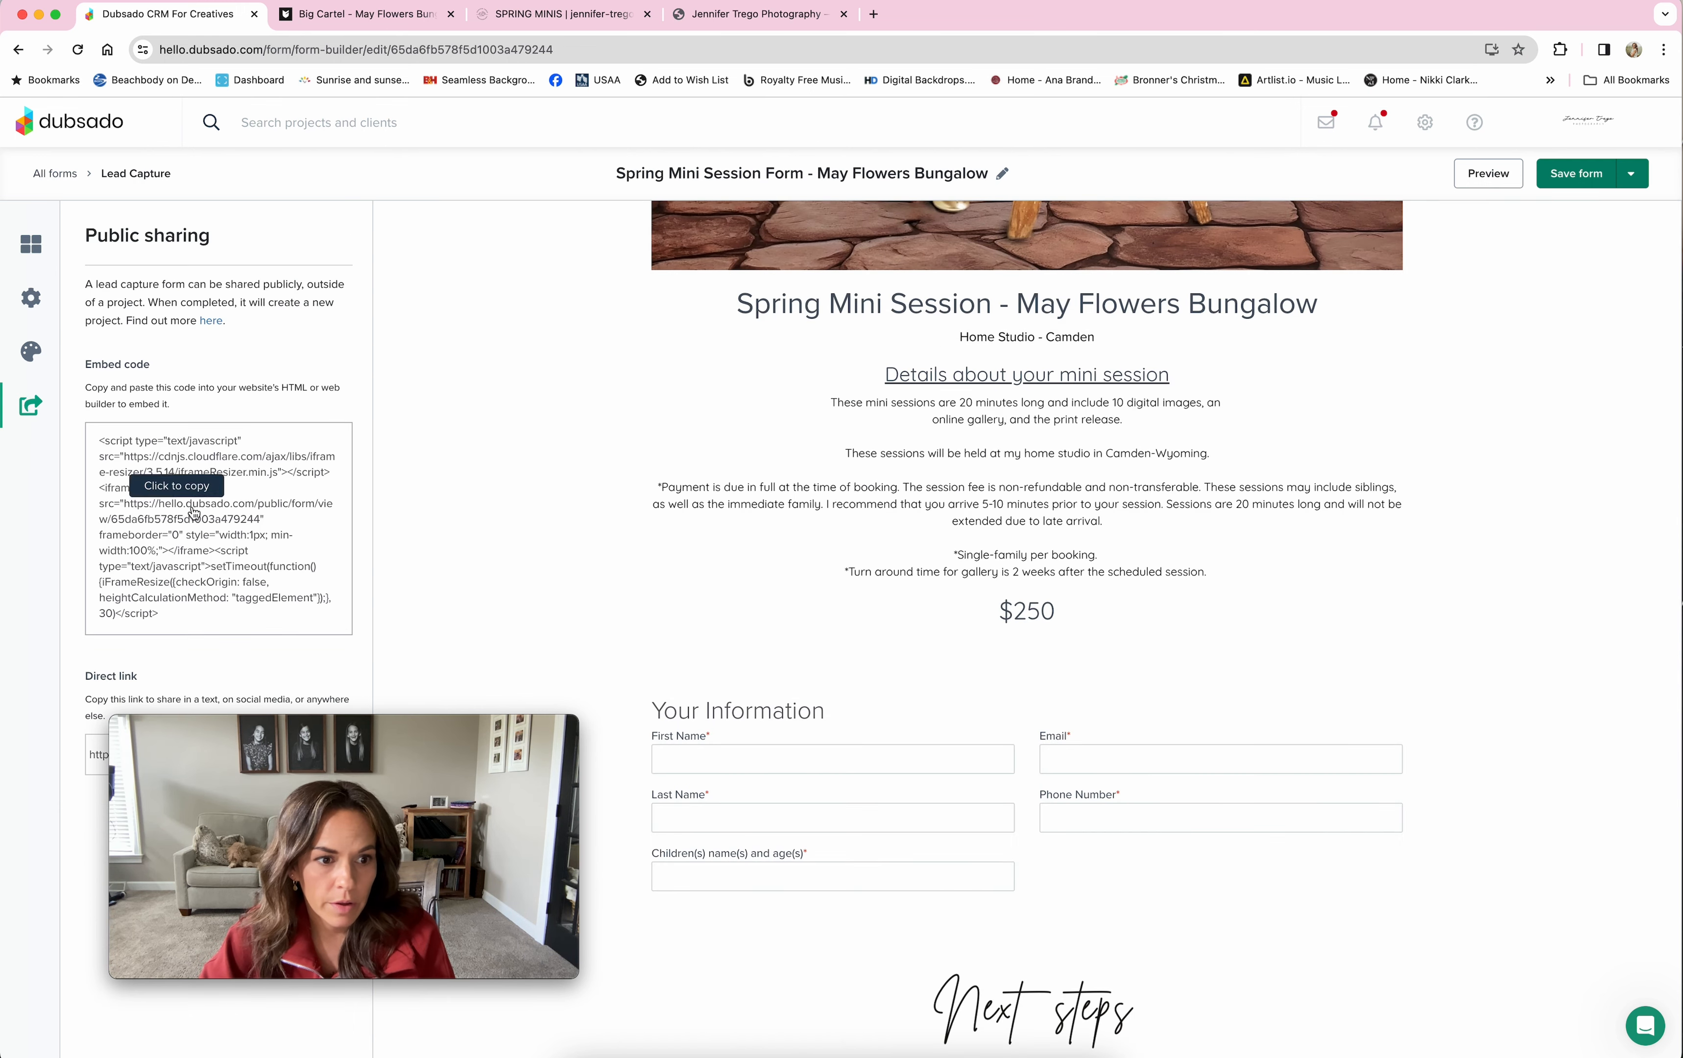
left_click_drag(390, 728, 367, 803)
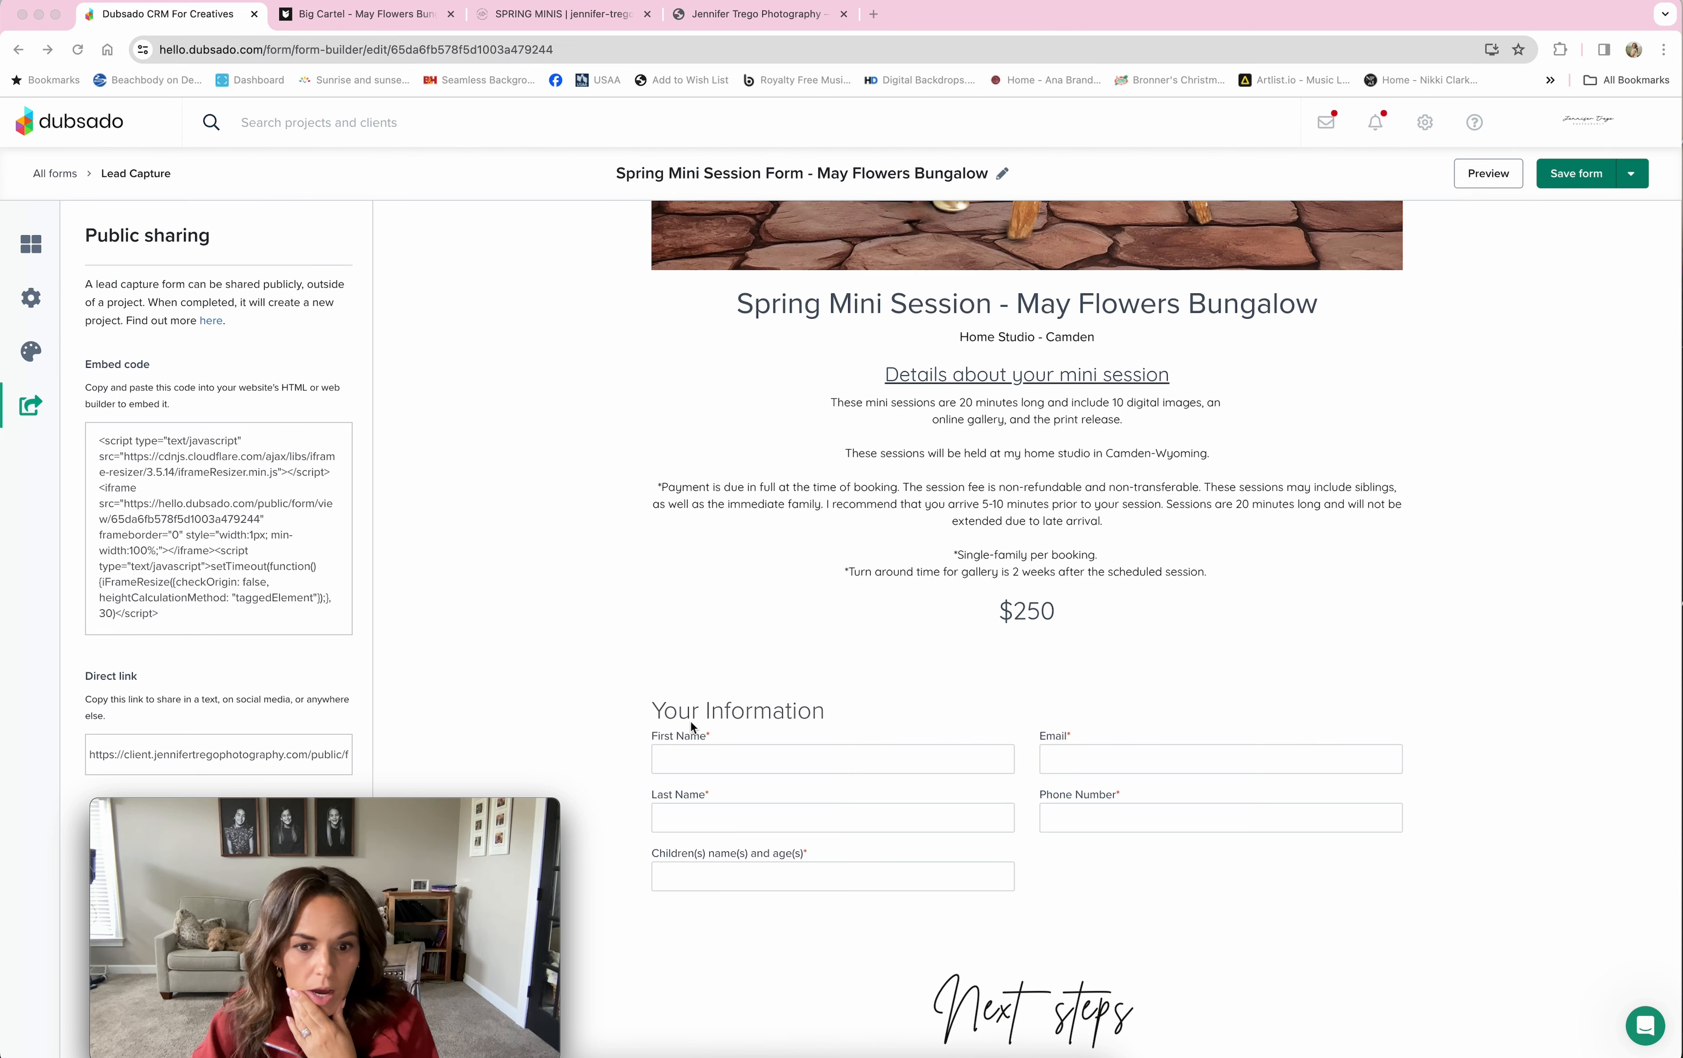
scroll(1238, 571, "down", 1)
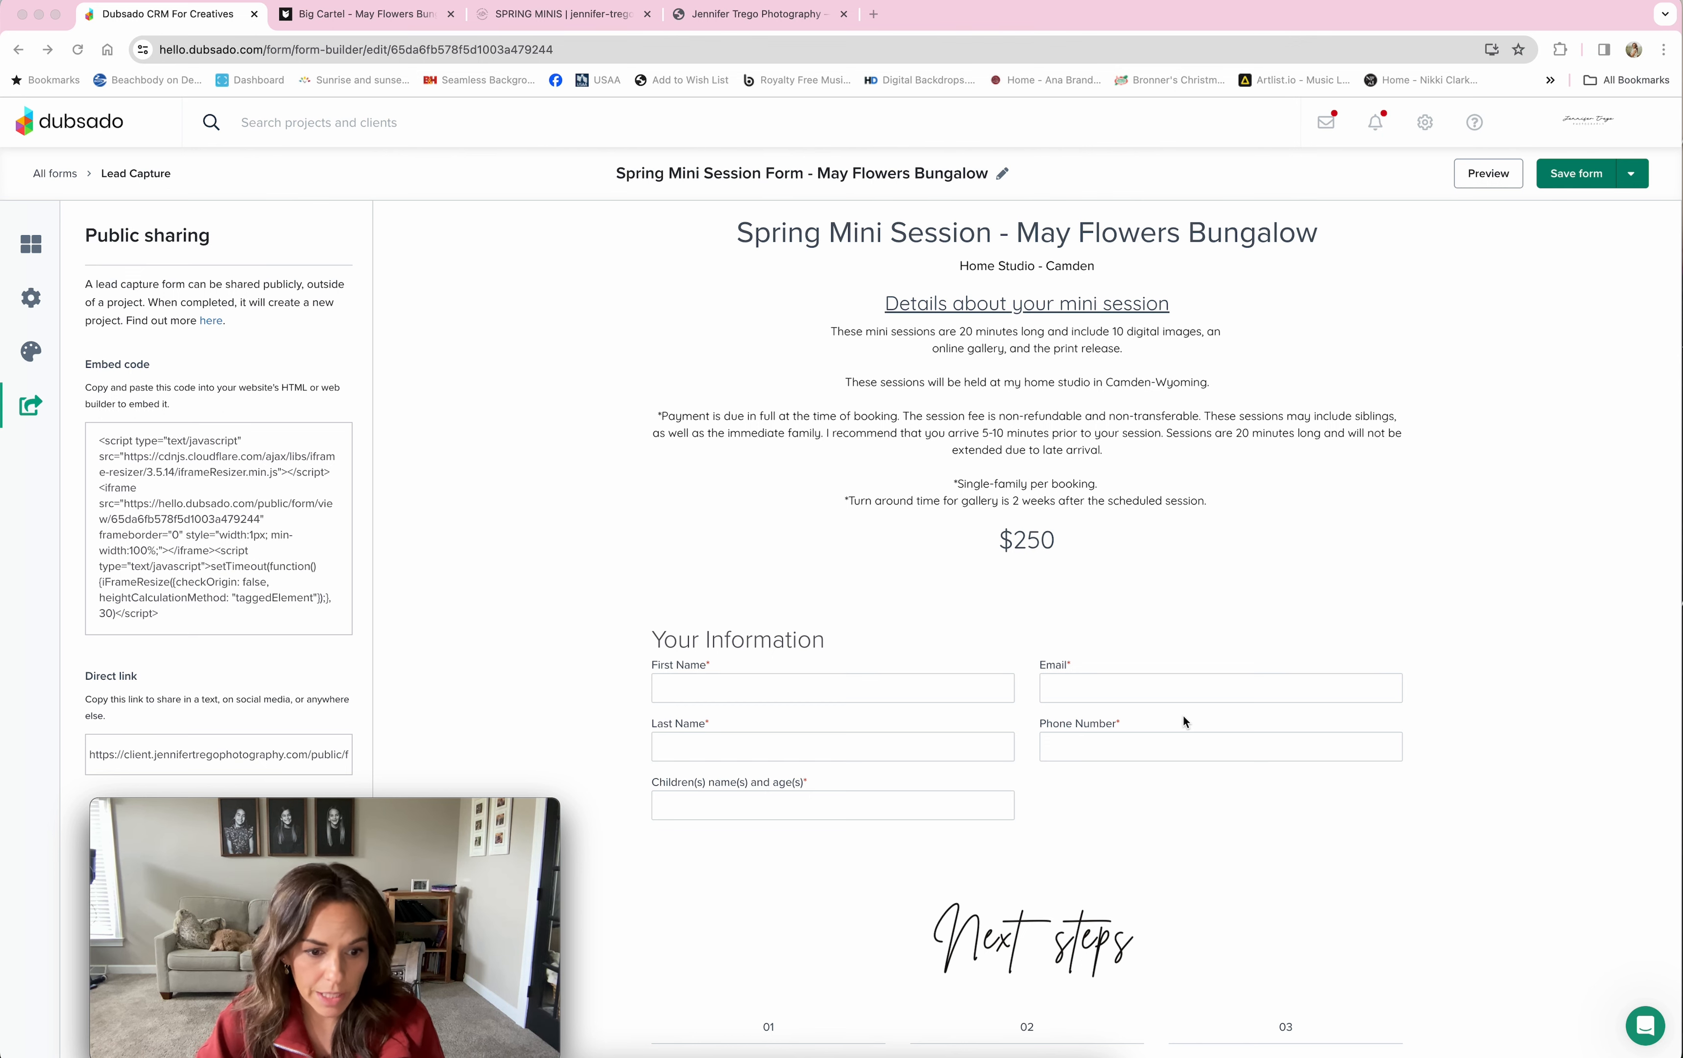
scroll(1184, 716, "down", 3)
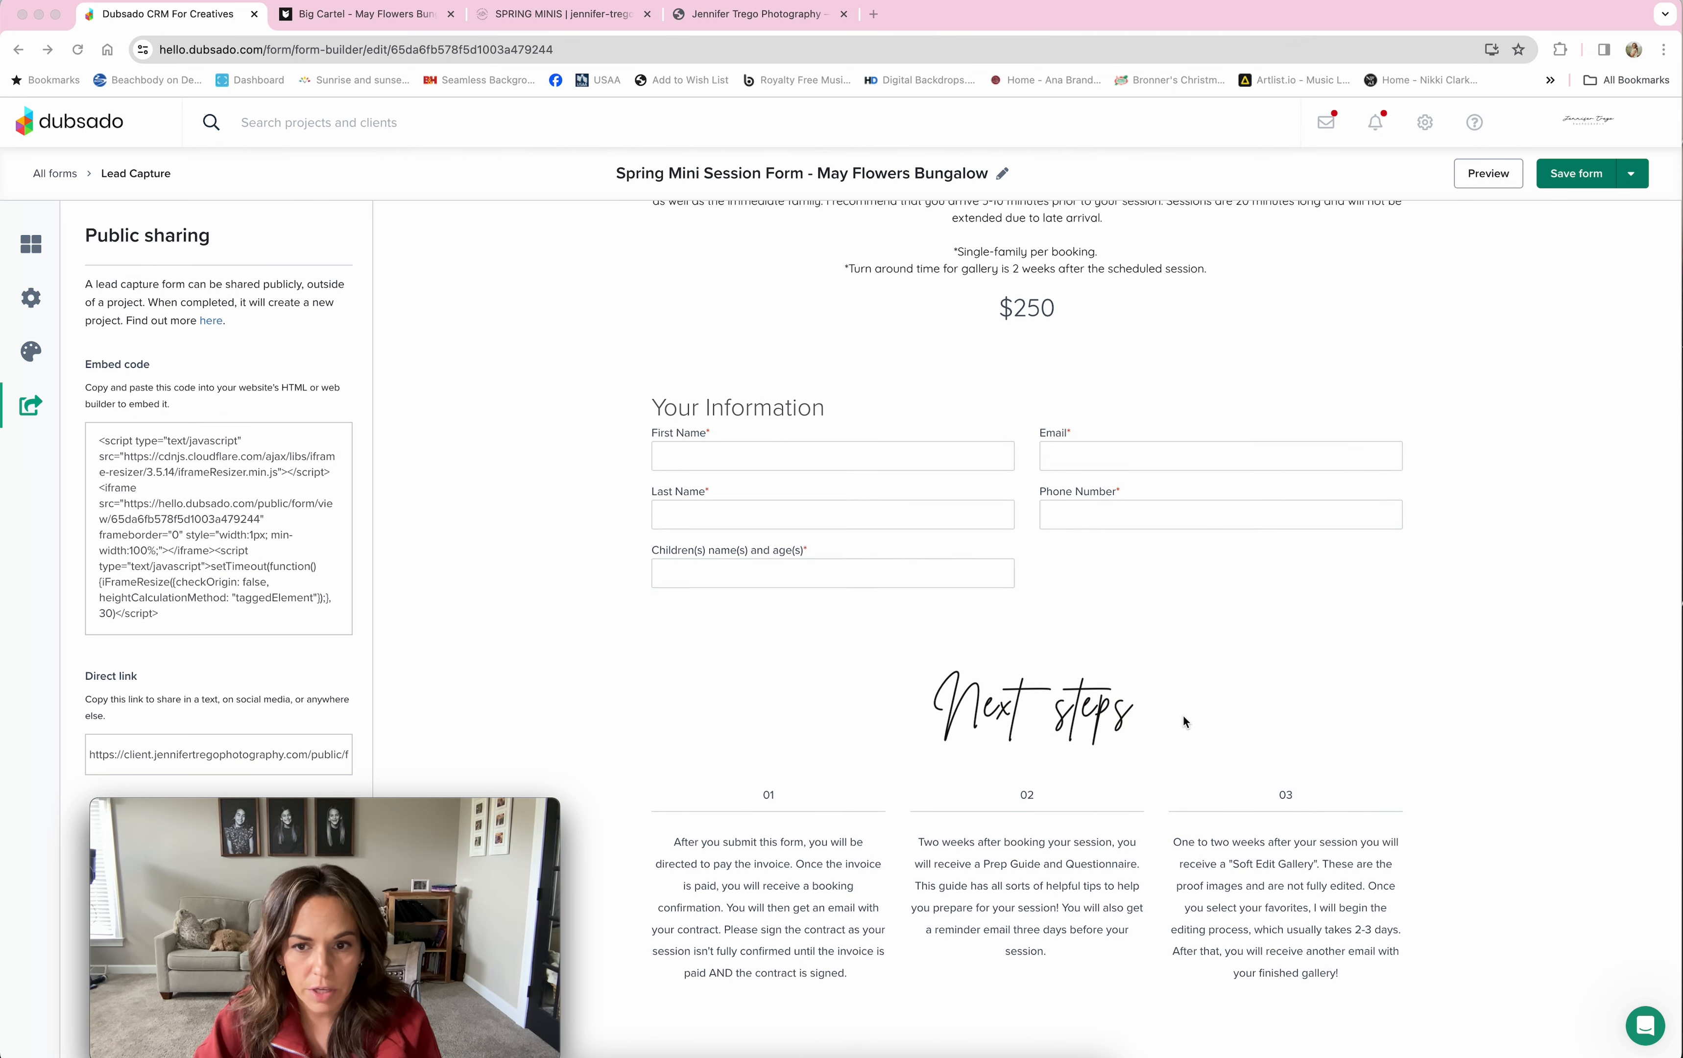
scroll(1184, 716, "down", 2)
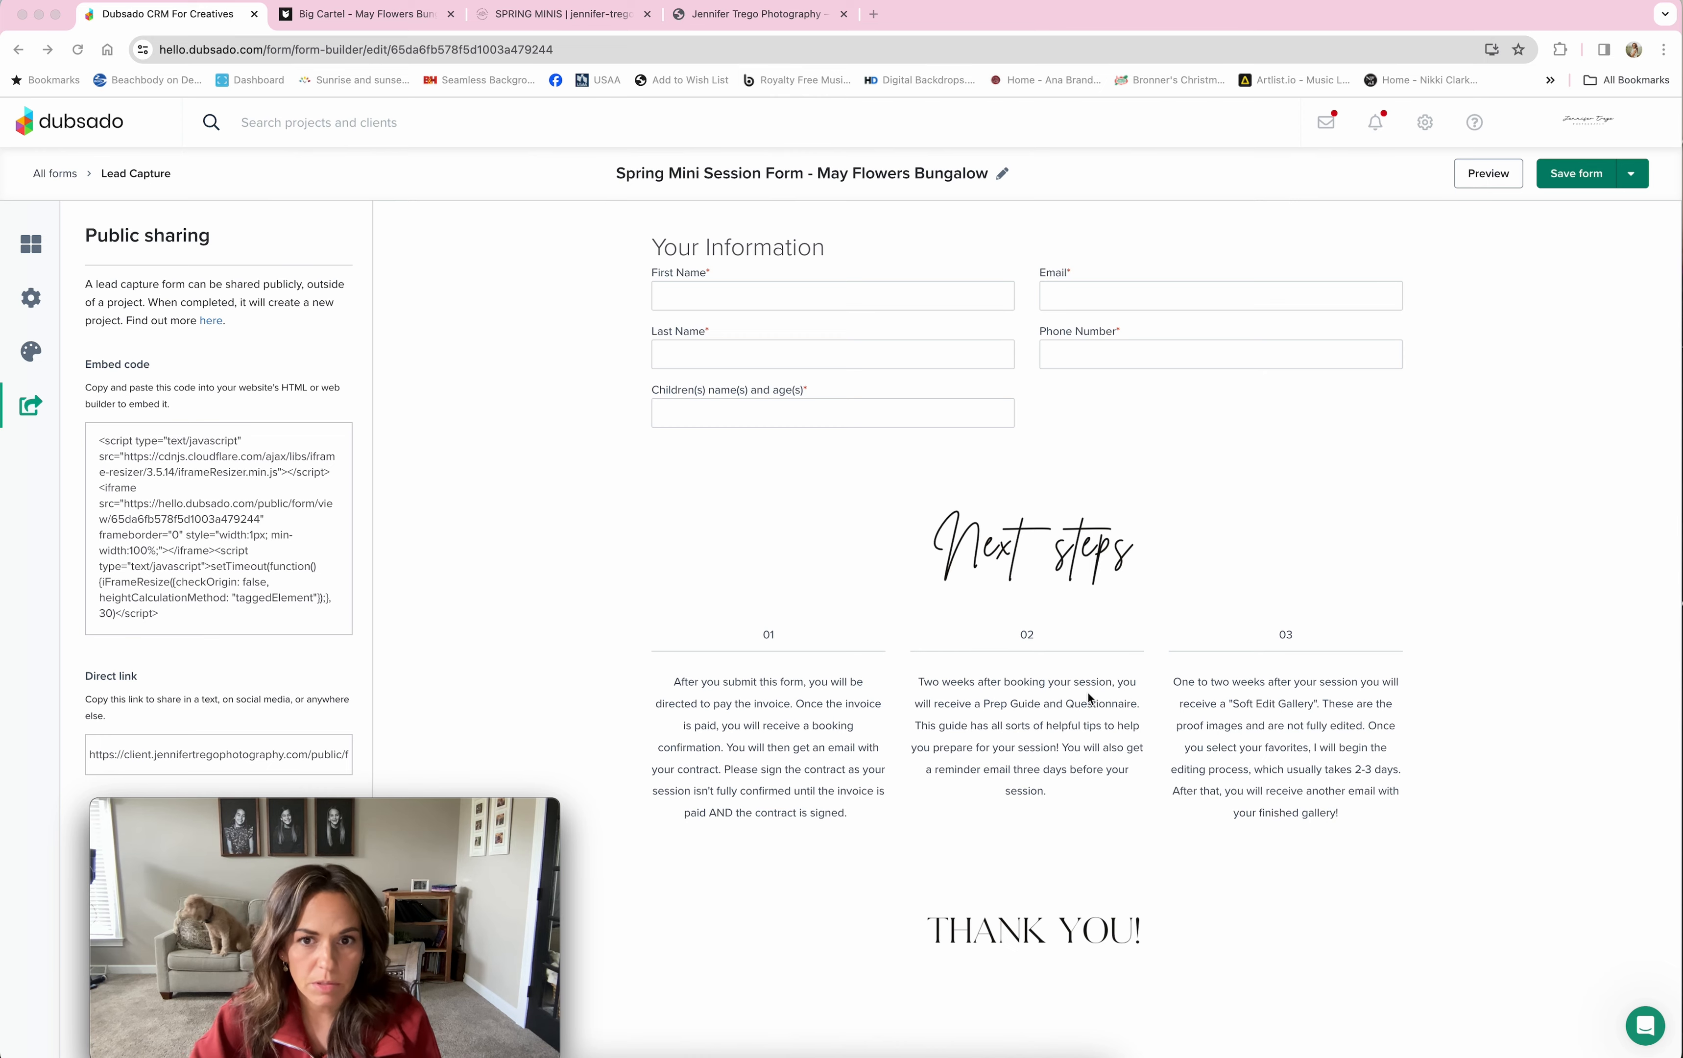
scroll(1089, 692, "up", 7)
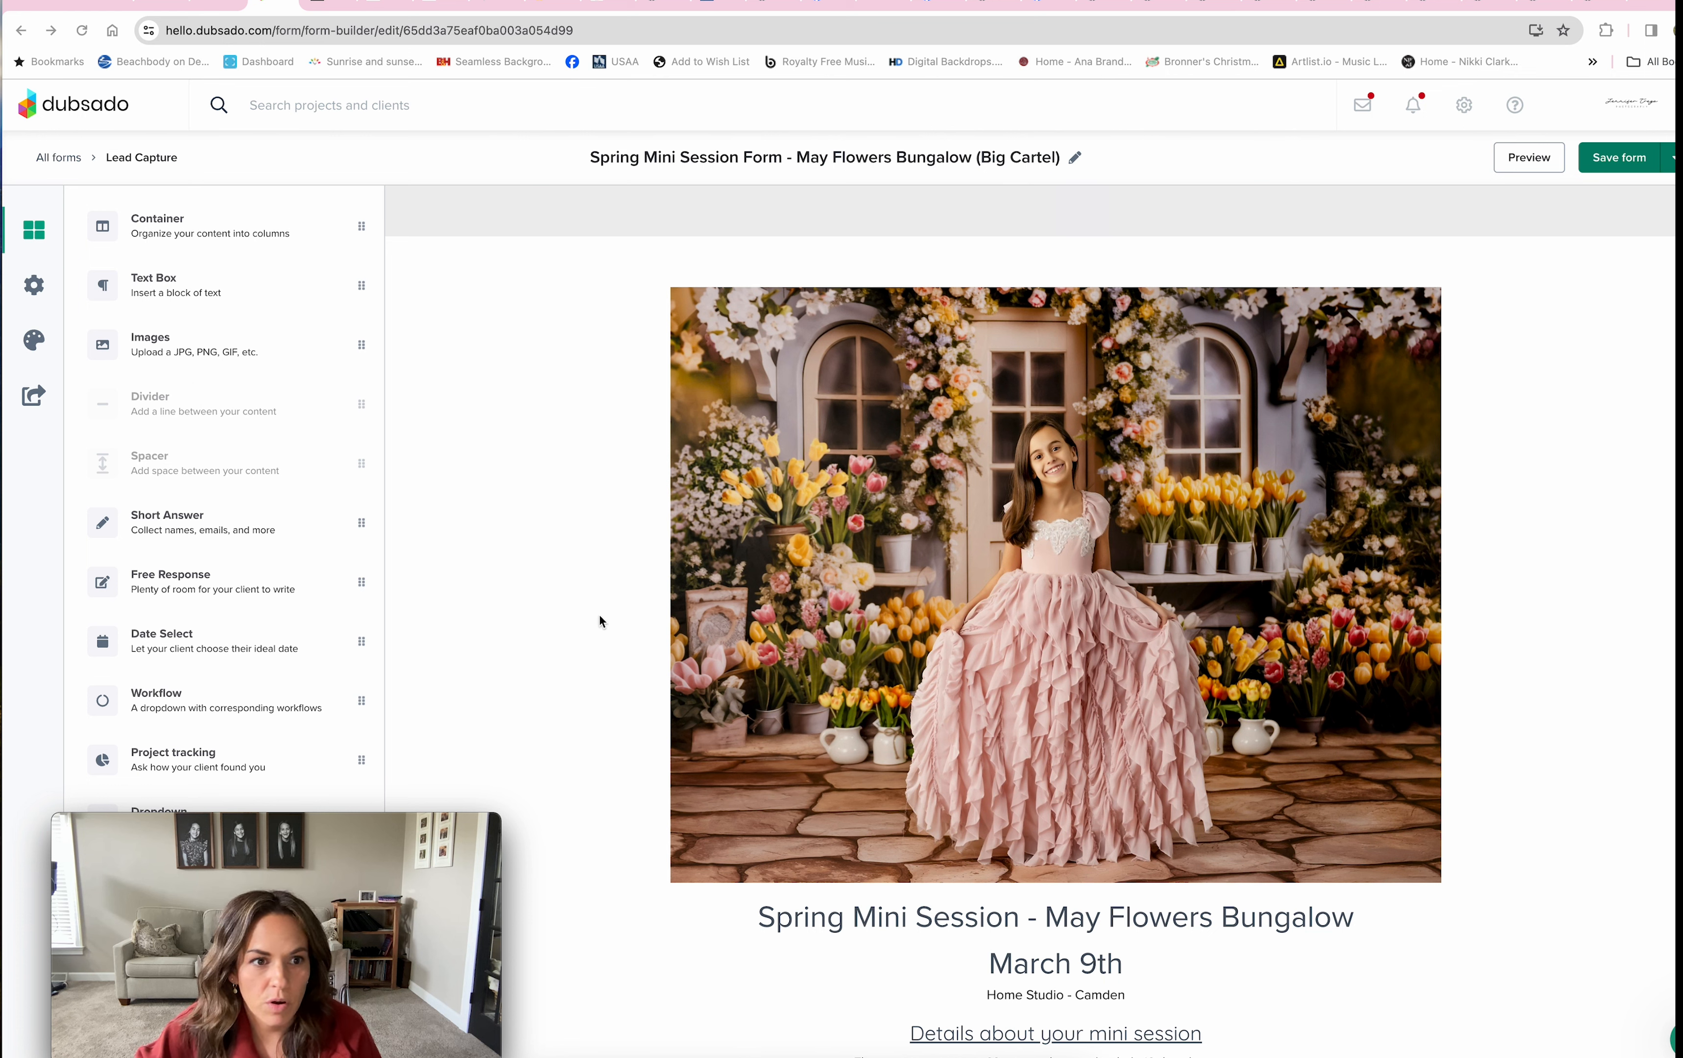
Step: Review the Big Cartel form's default workflow, Big Cartel redirect URL and project title, then return to all forms
left_click(35, 289)
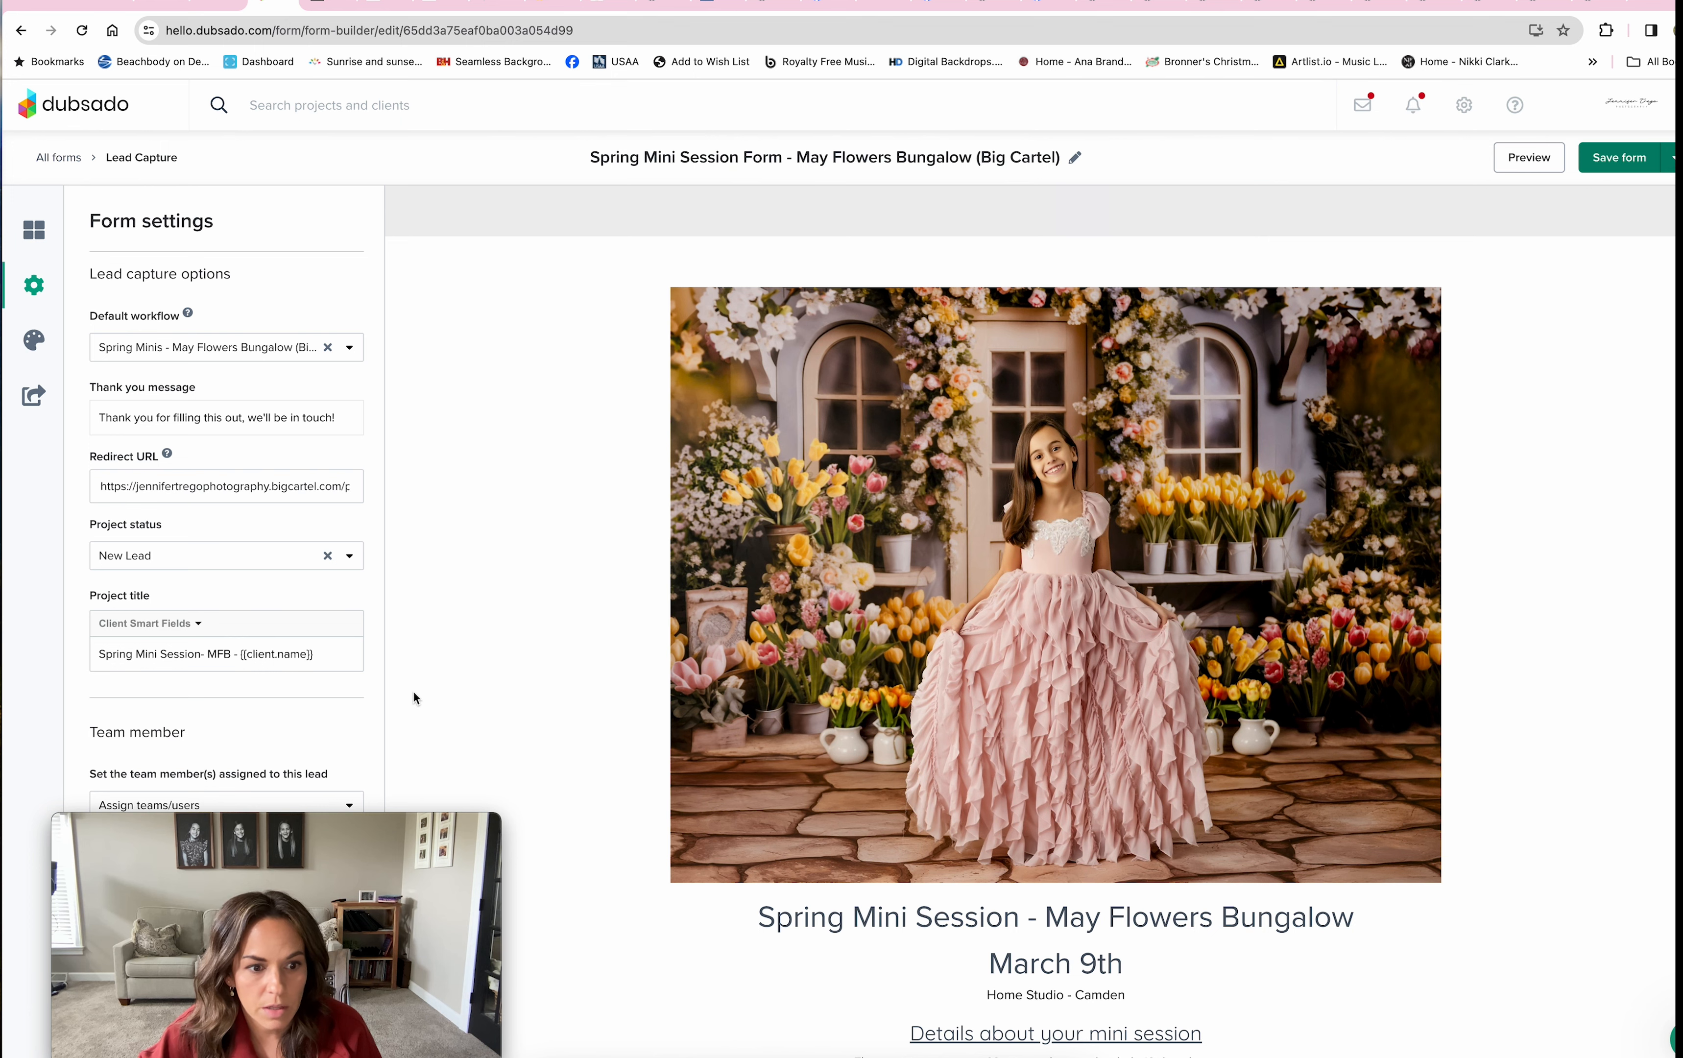
scroll(366, 697, "down", 5)
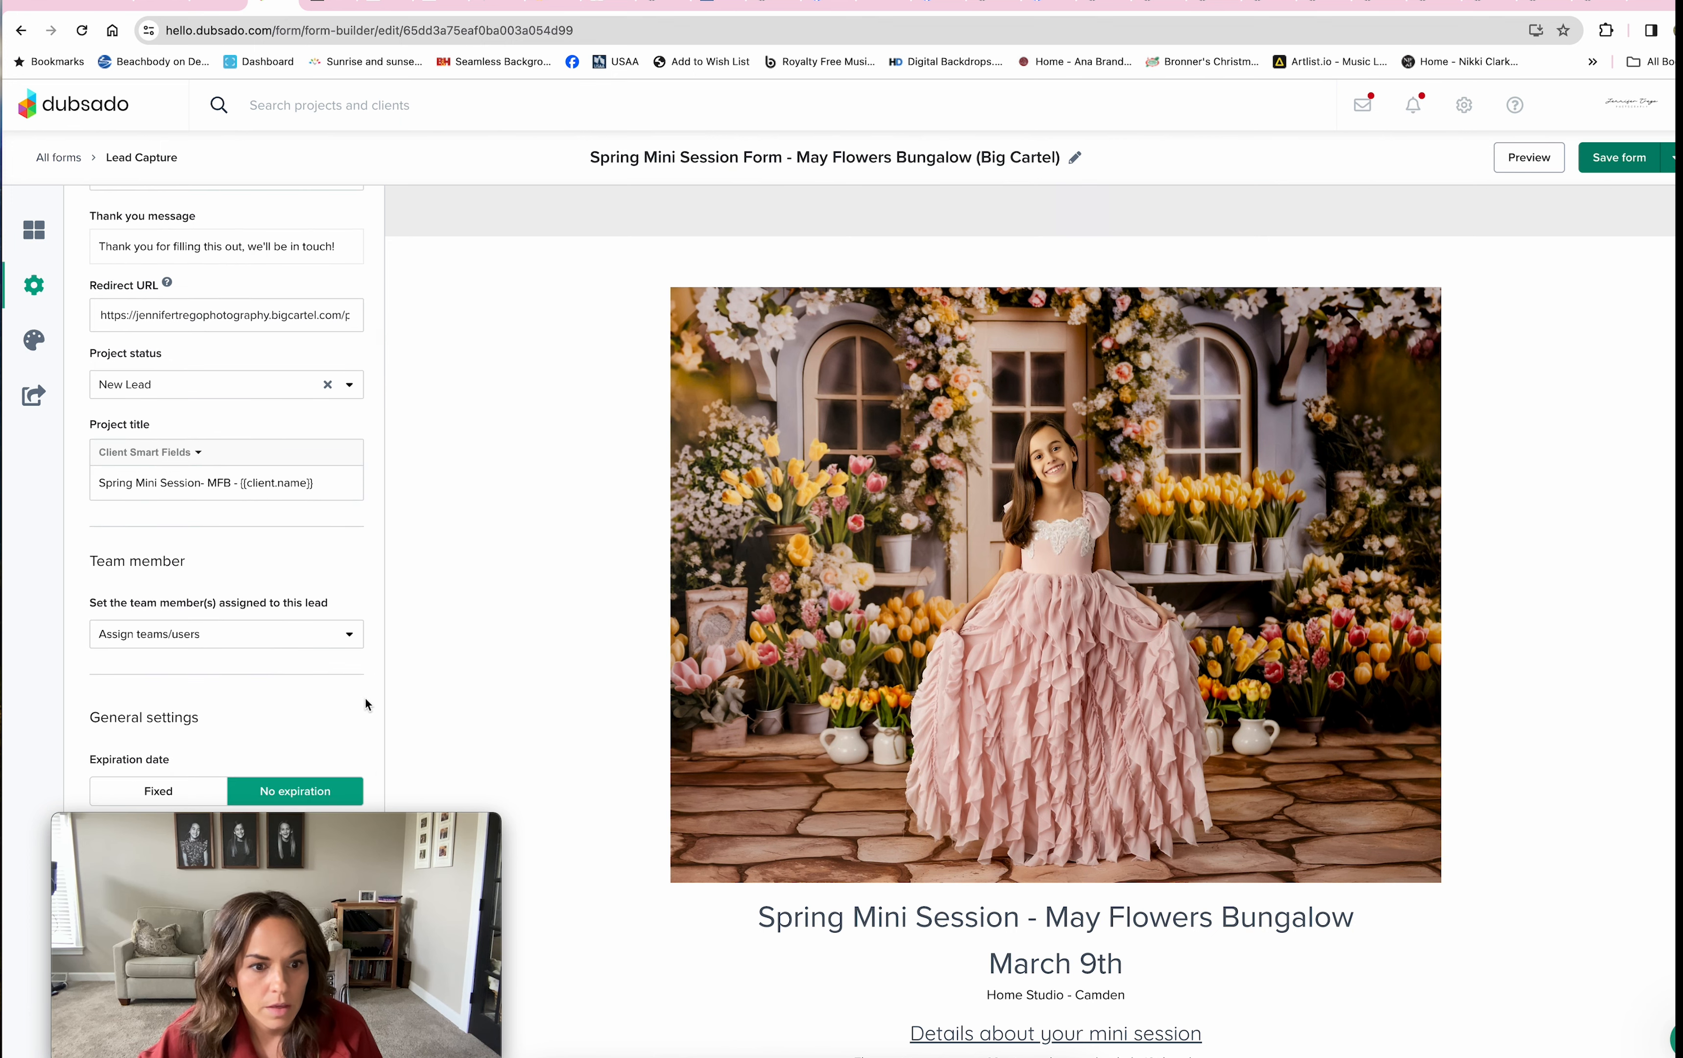
left_click_drag(258, 824, 295, 813)
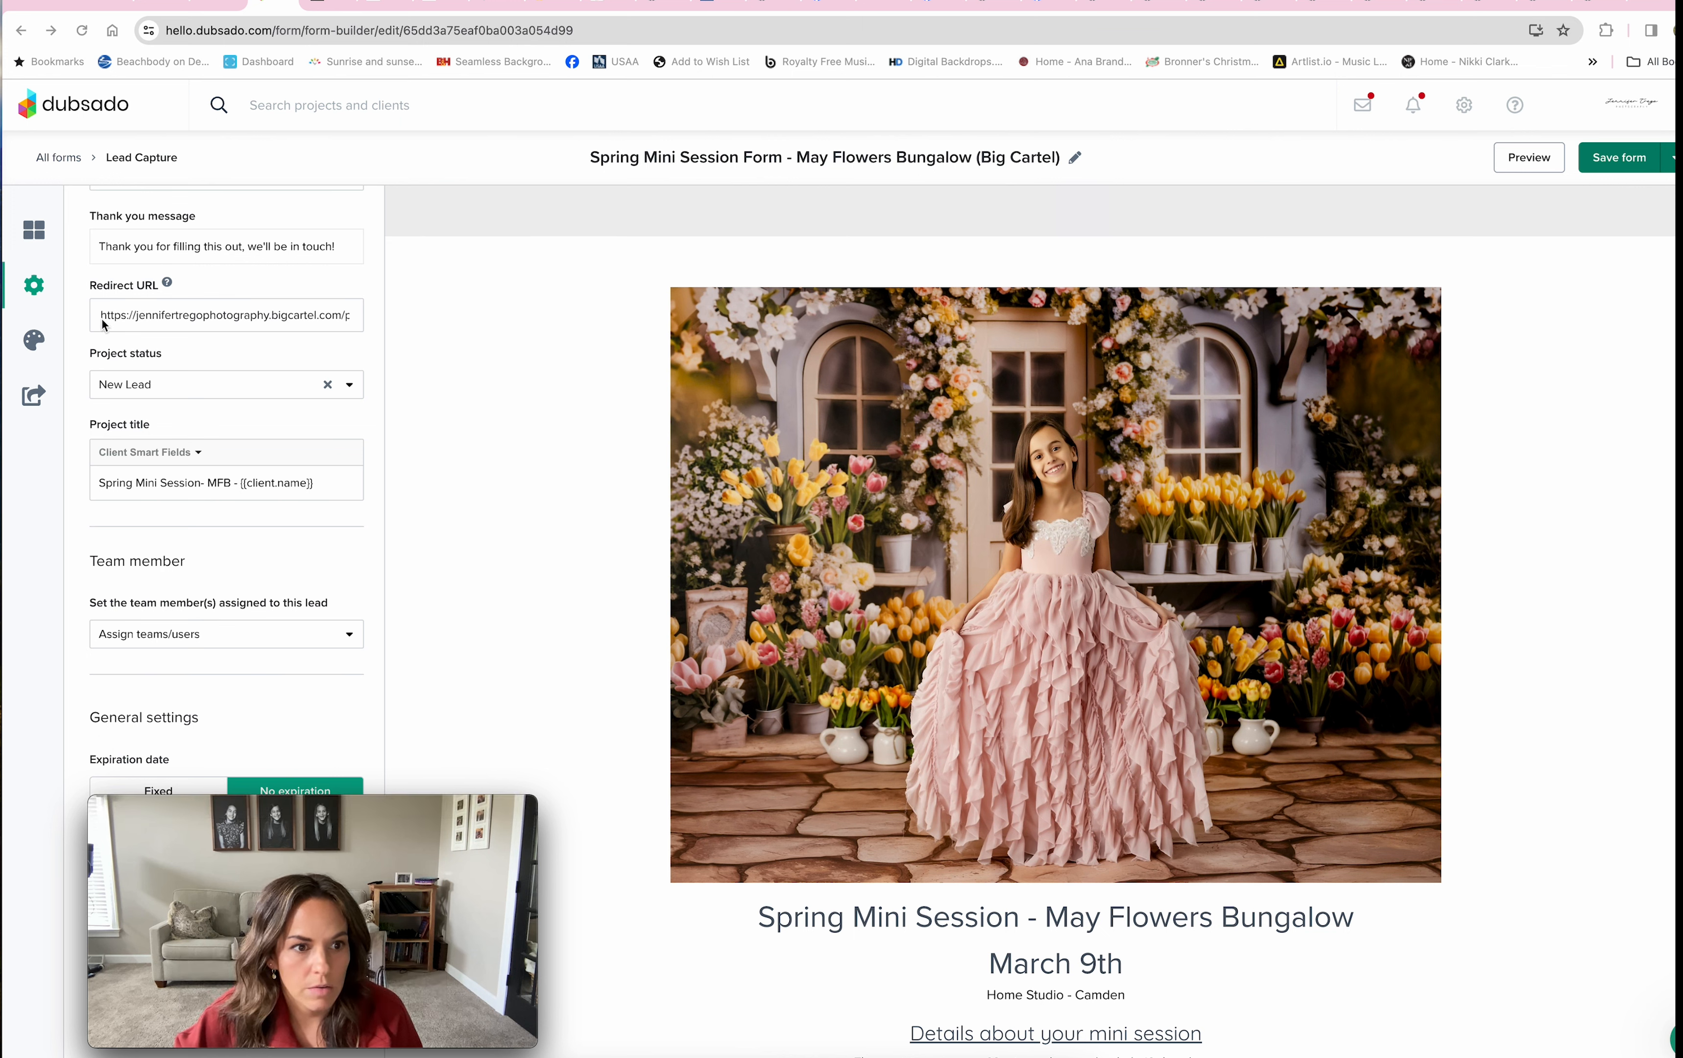
scroll(234, 290, "up", 1)
scroll(234, 290, "up", 5)
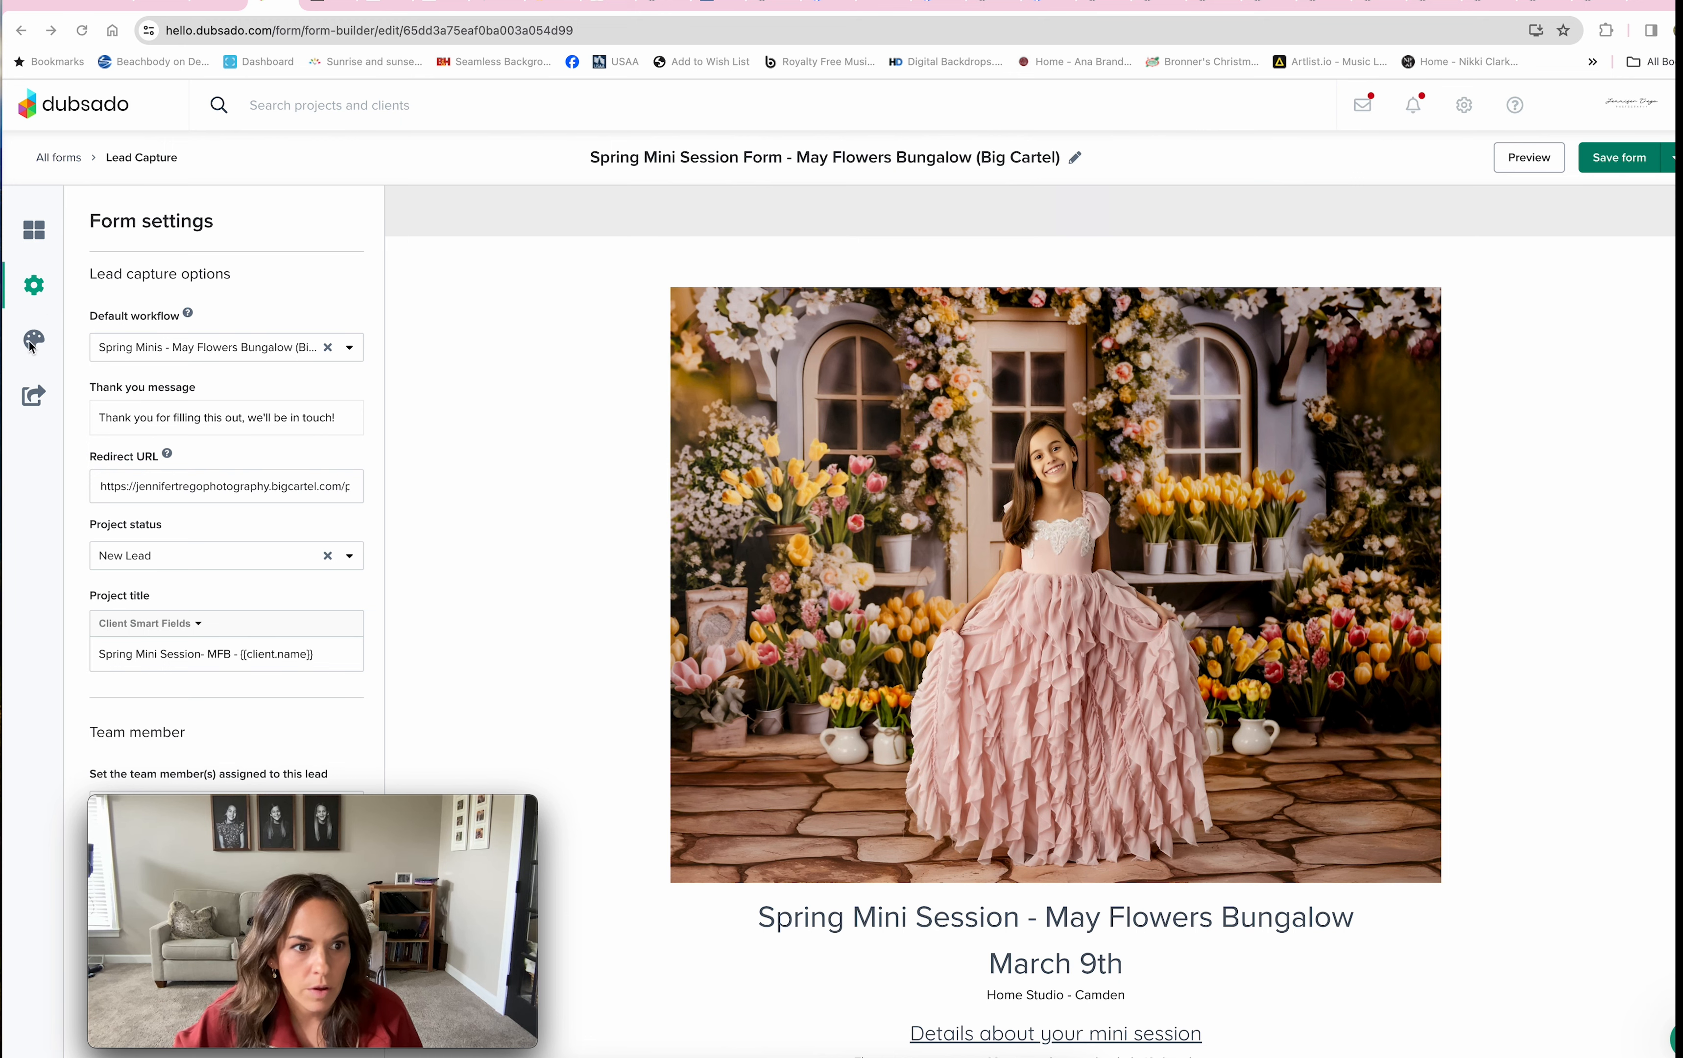
left_click(59, 157)
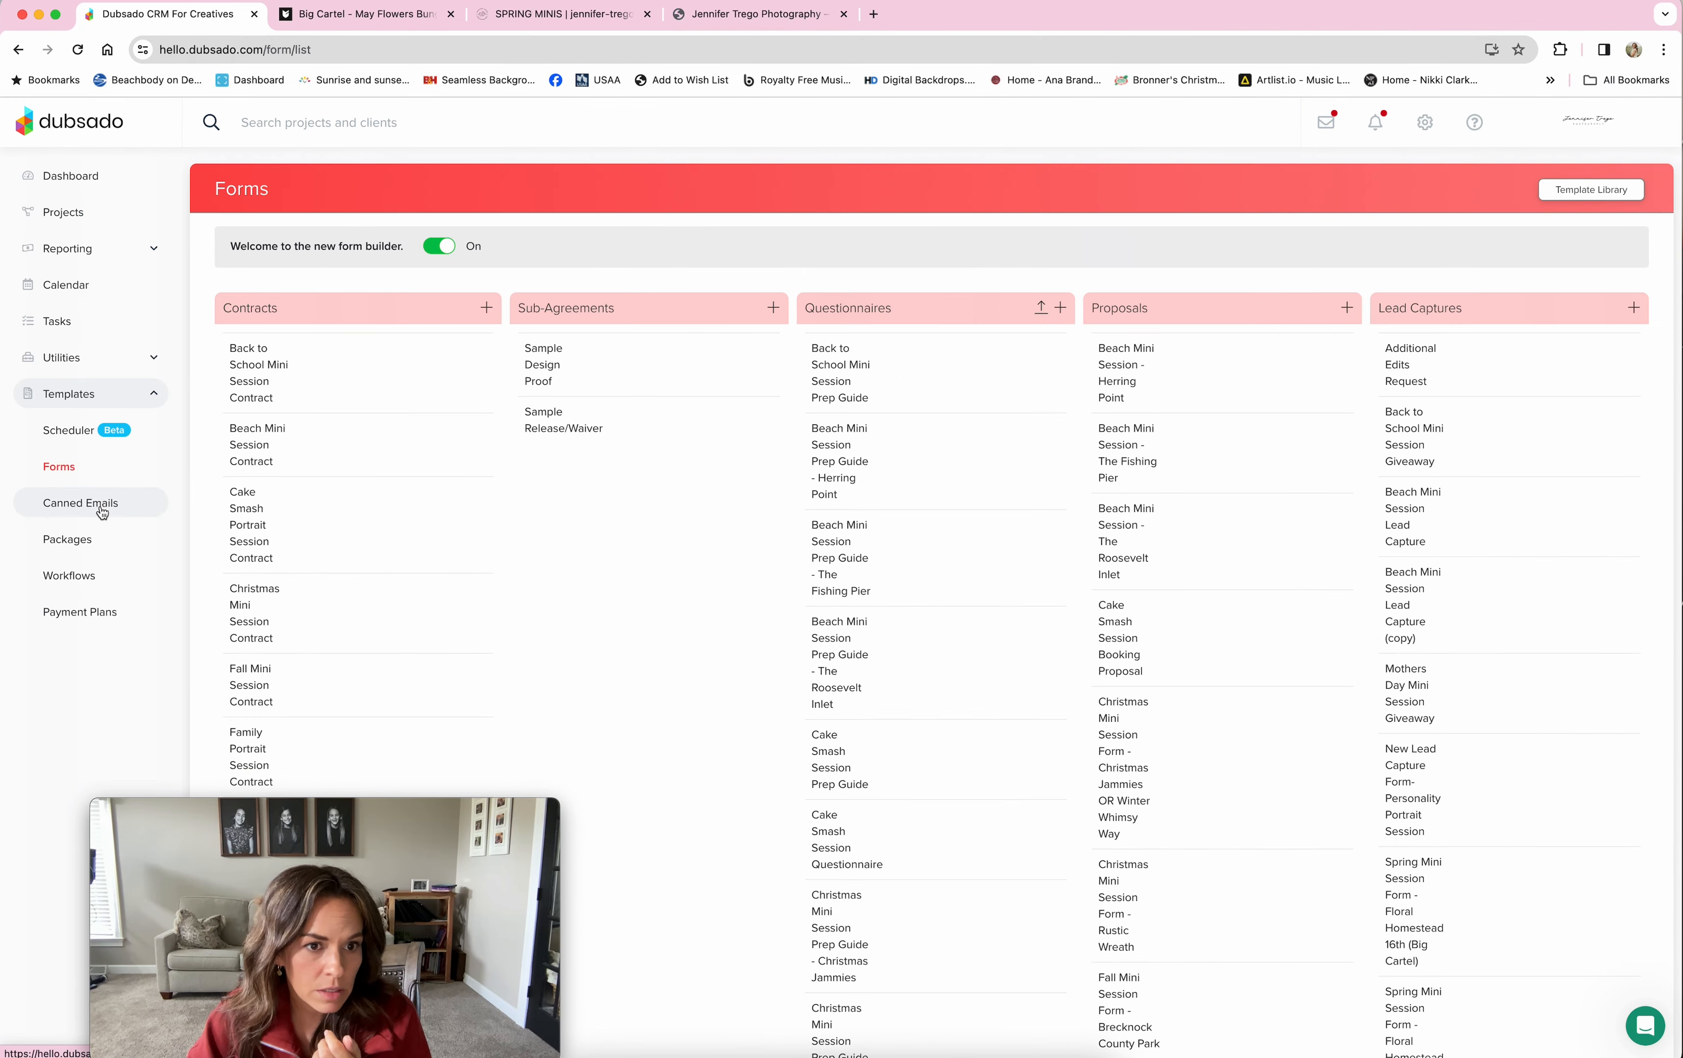
Step: Open and read the Appointment Confirmation - Spring Mini - May Flowers Bungalow canned email
left_click(105, 503)
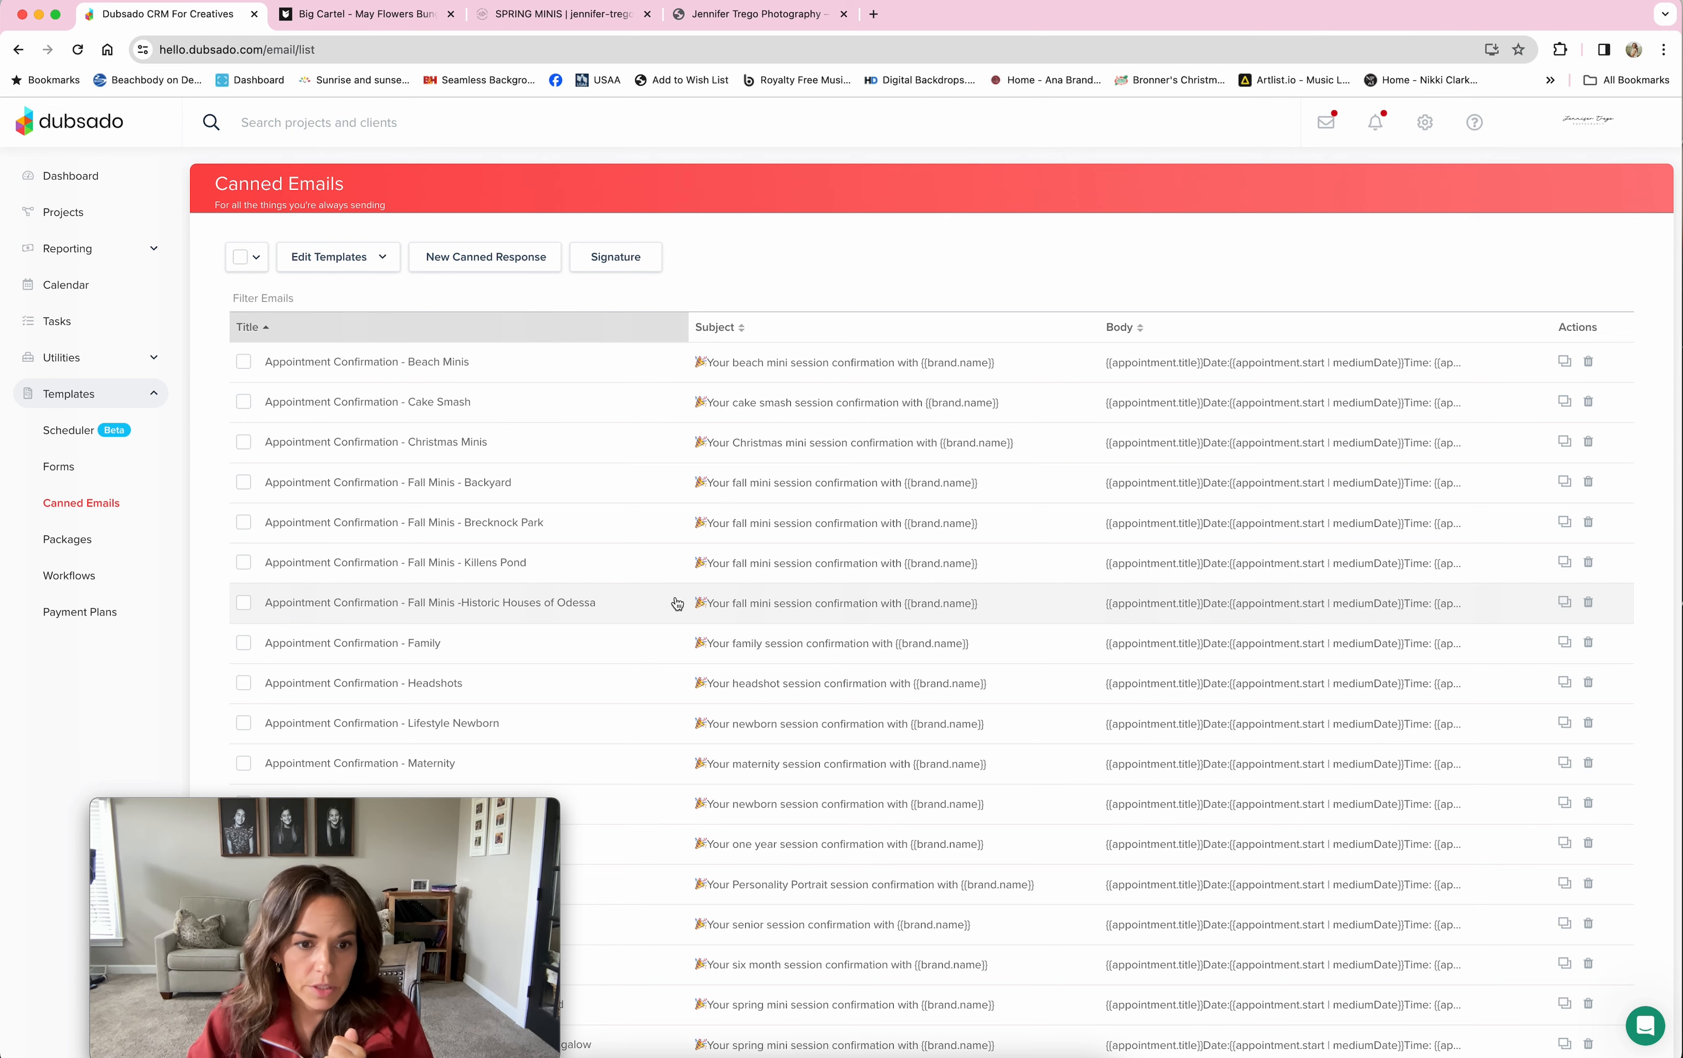
scroll(677, 603, "down", 6)
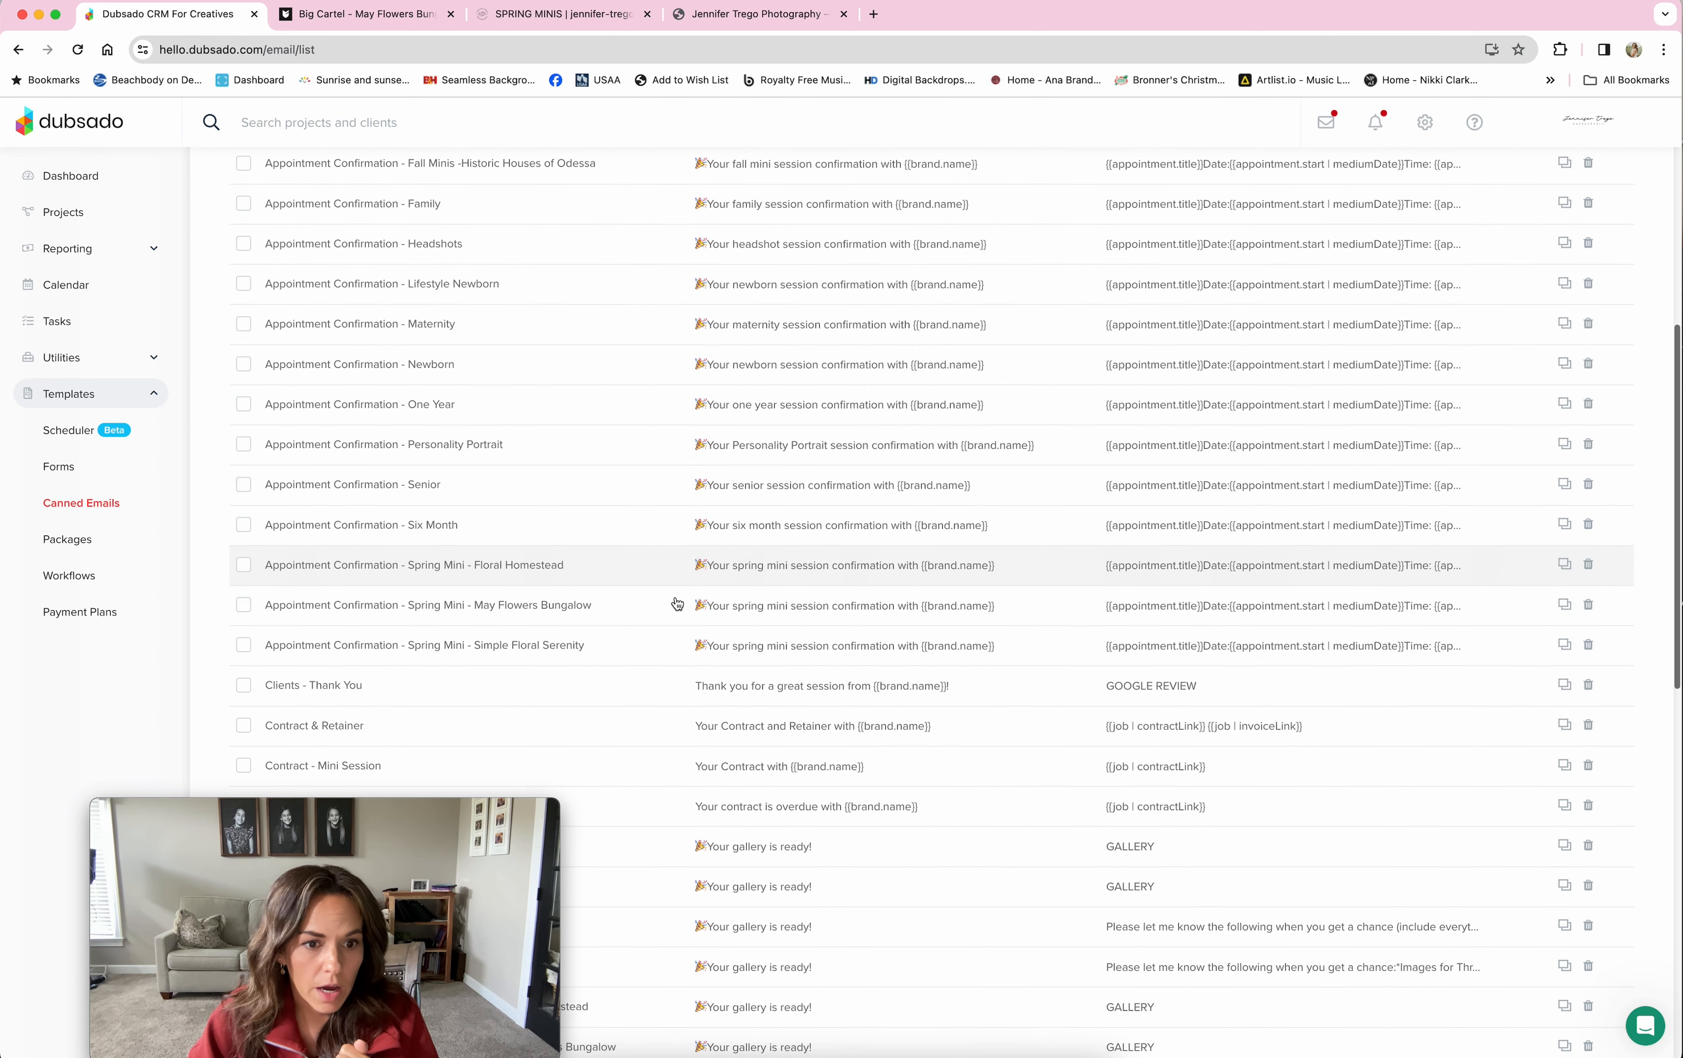
left_click(598, 606)
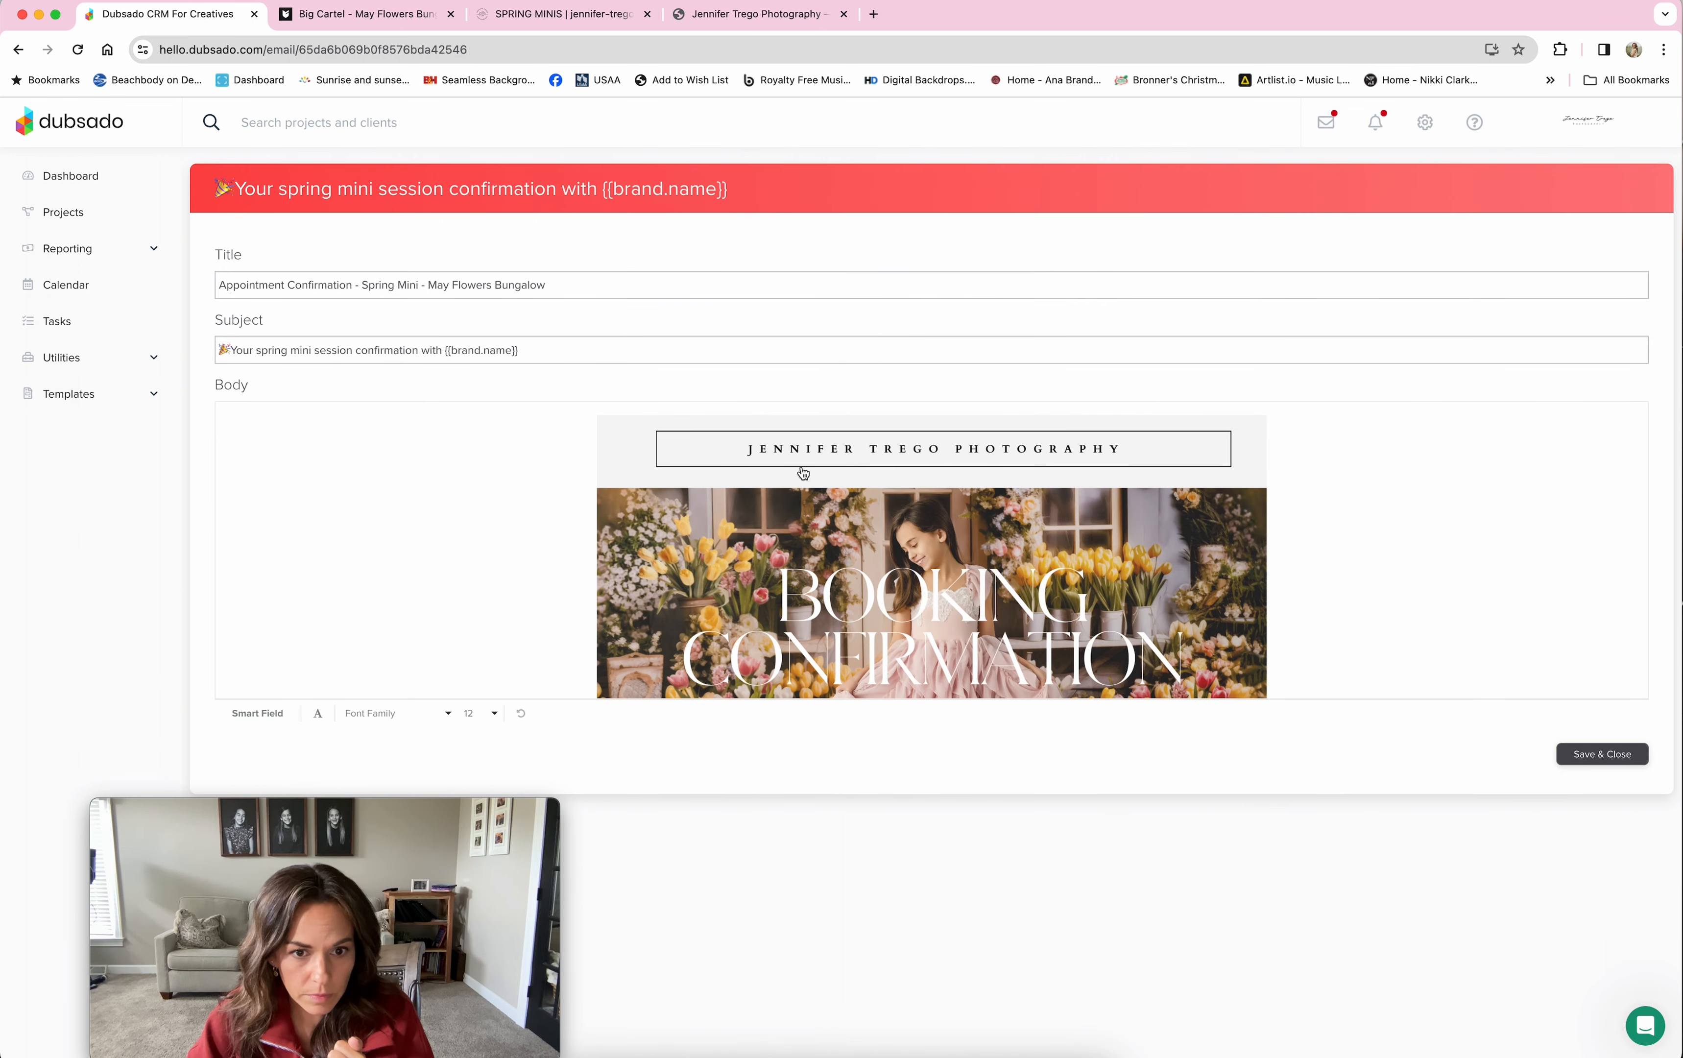
scroll(950, 535, "down", 5)
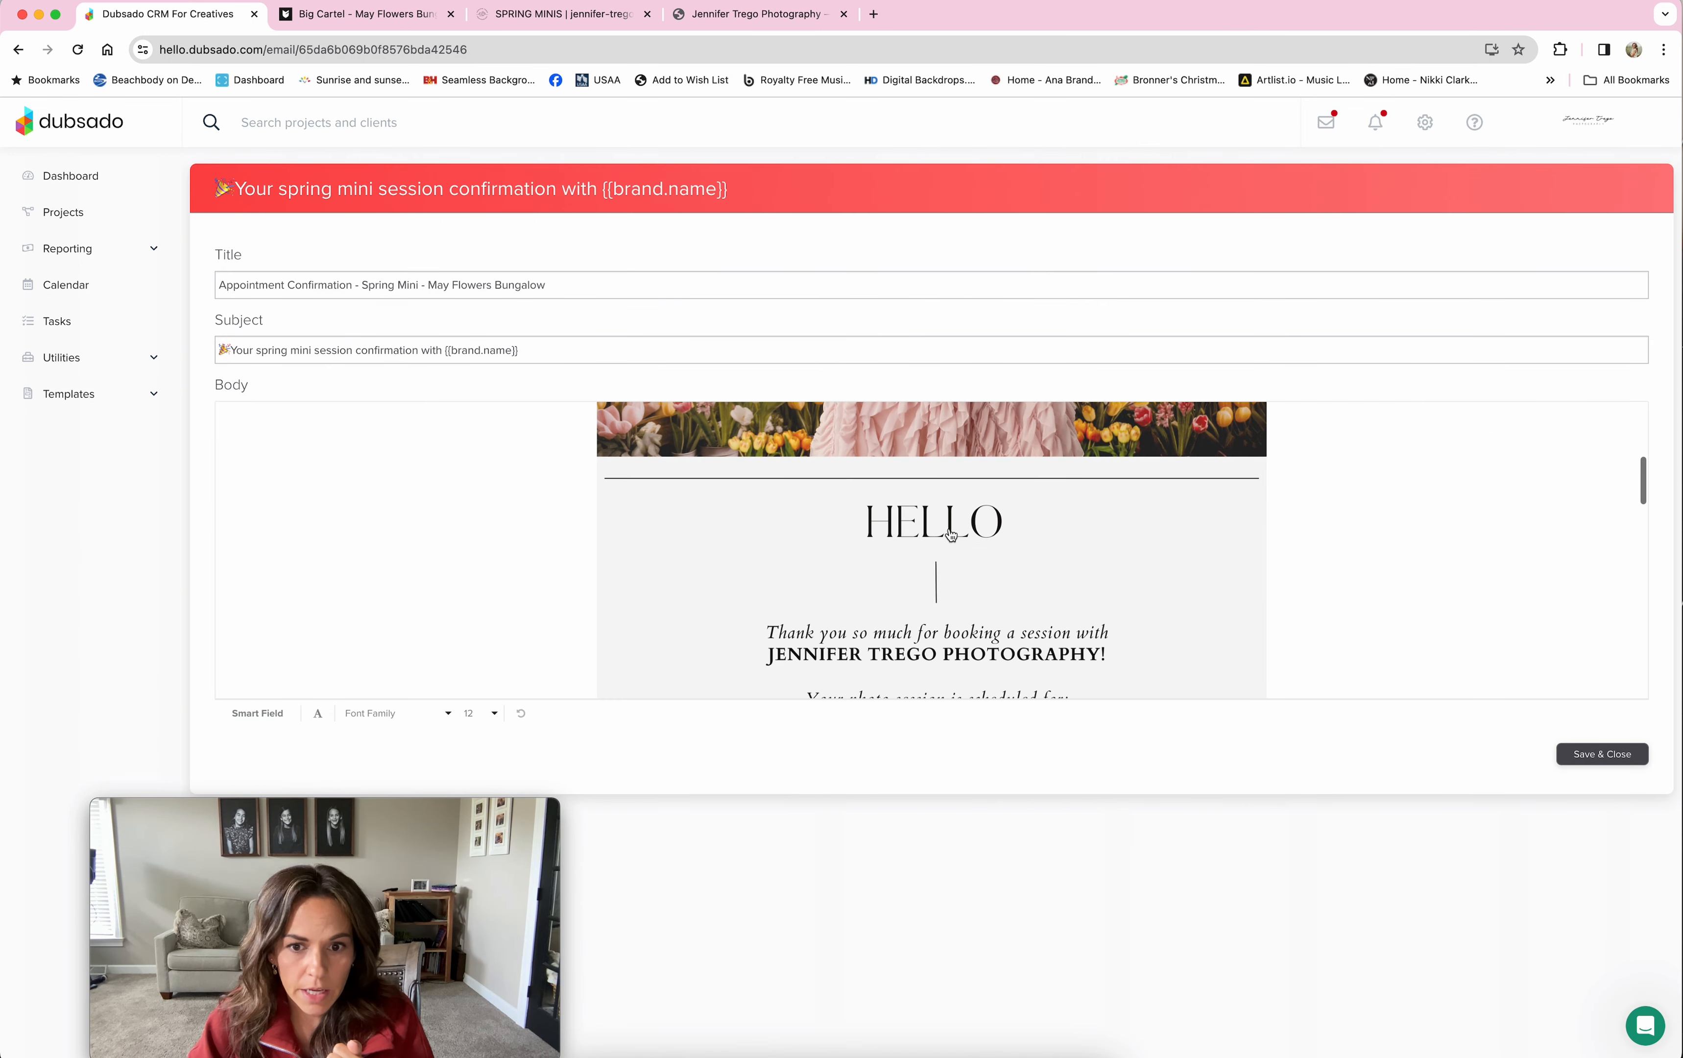
scroll(950, 536, "up", 5)
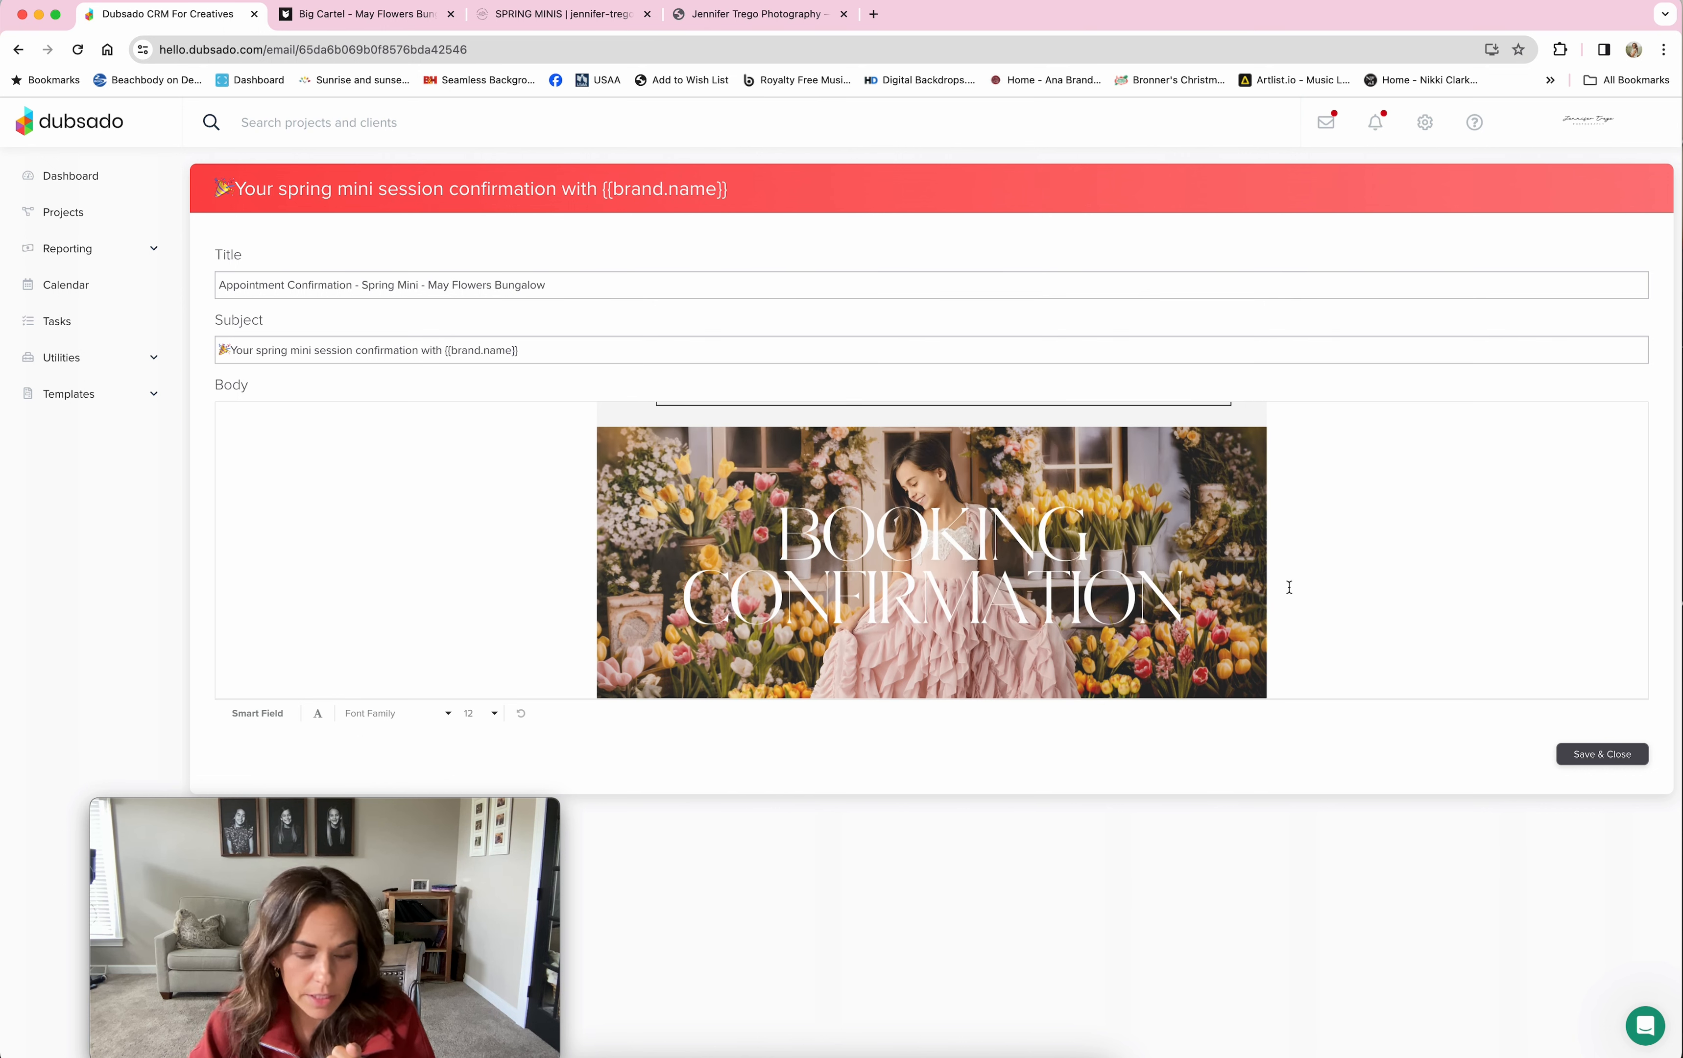
scroll(1368, 588, "down", 5)
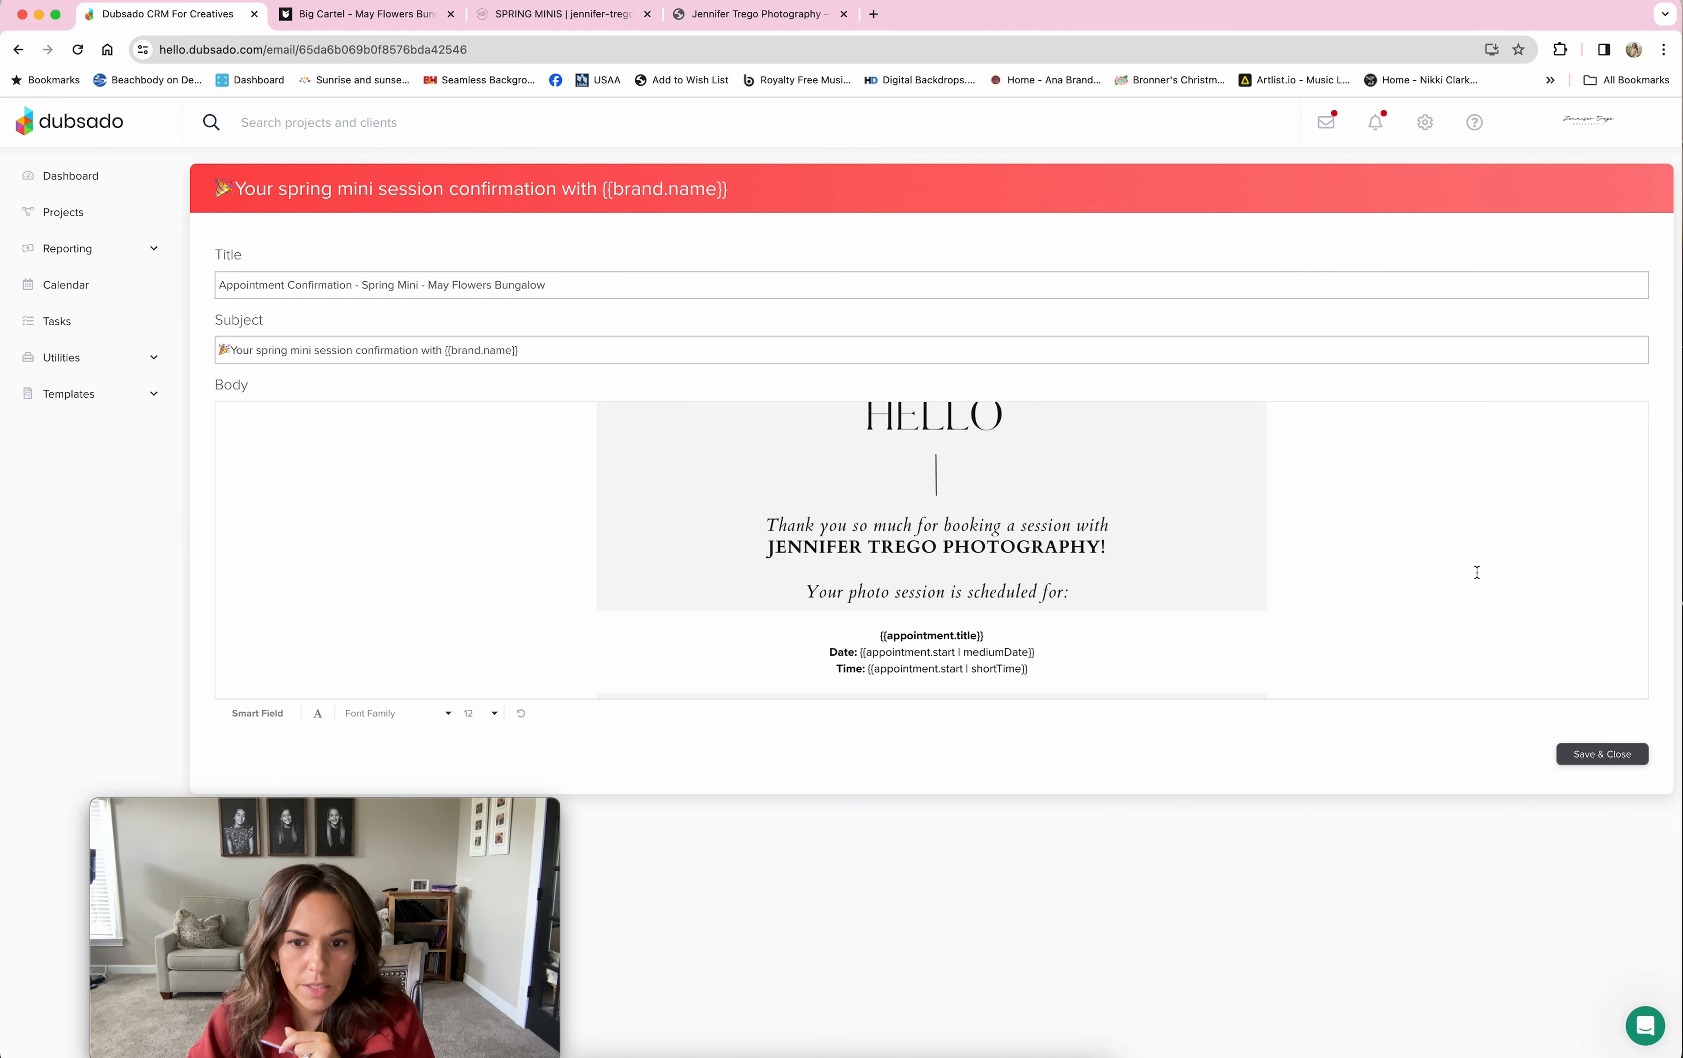
Step: Go back to the Canned Emails template list and scroll through it
left_click(71, 409)
left_click(88, 513)
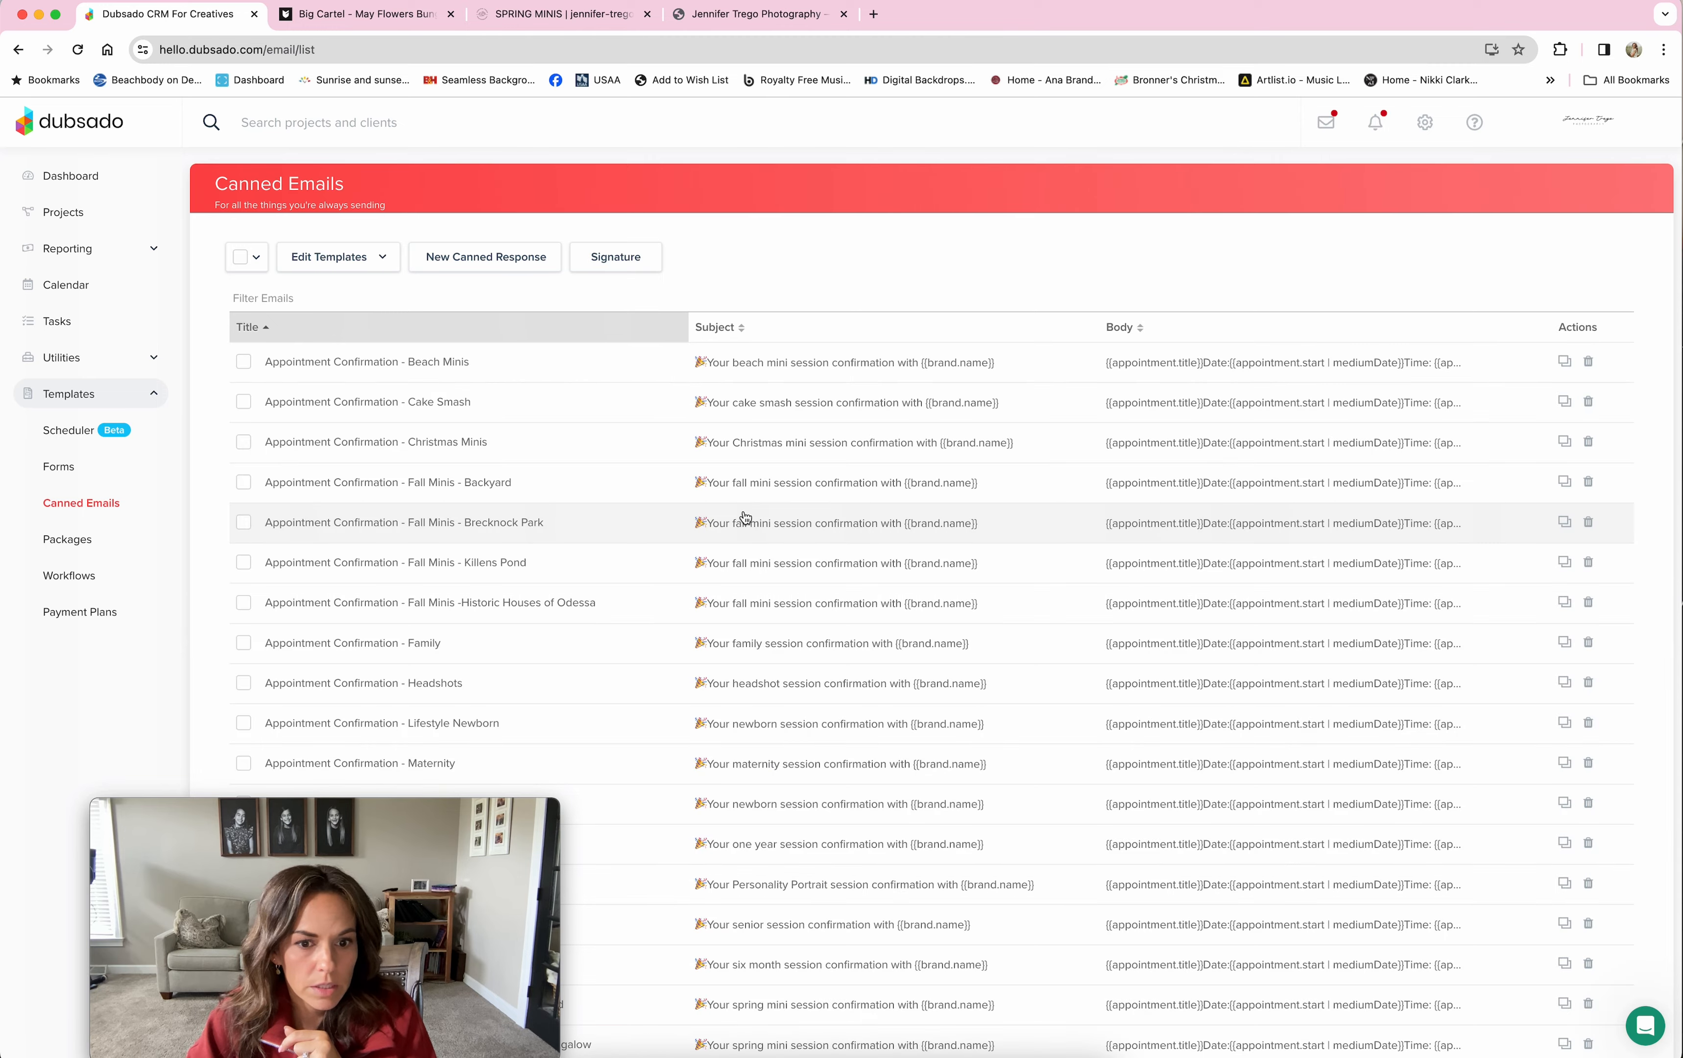
scroll(746, 517, "down", 10)
scroll(745, 518, "down", 4)
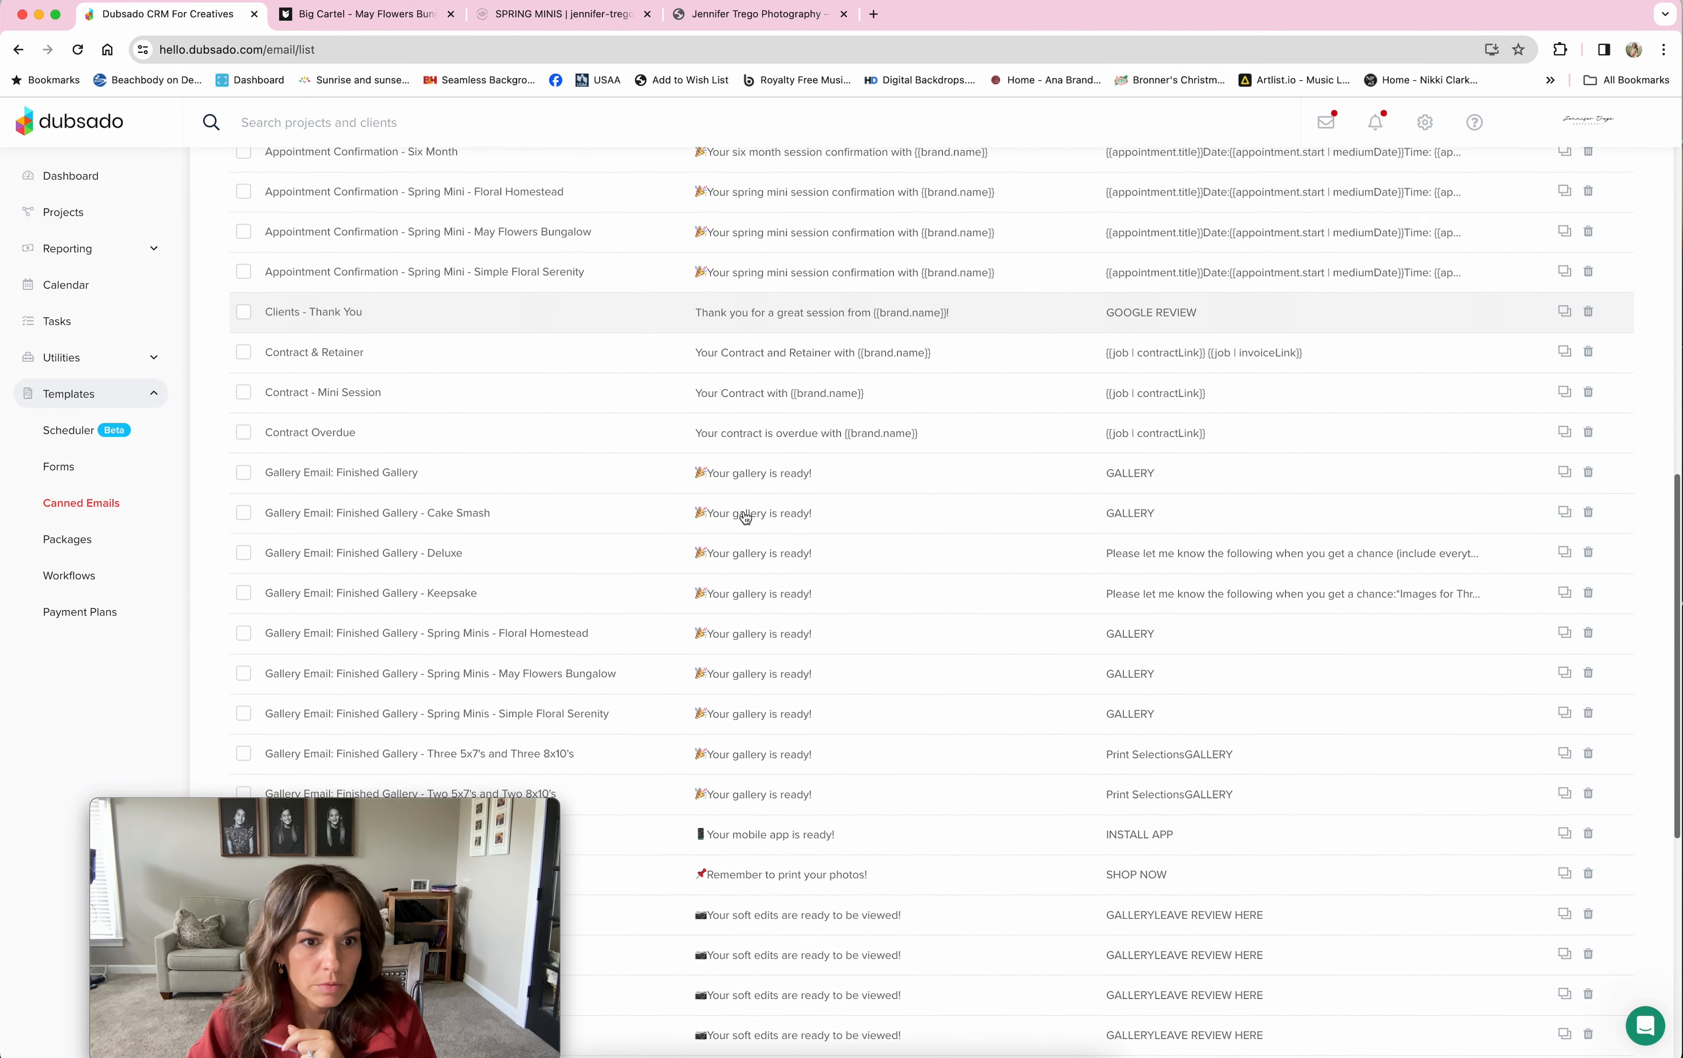
scroll(745, 517, "up", 1)
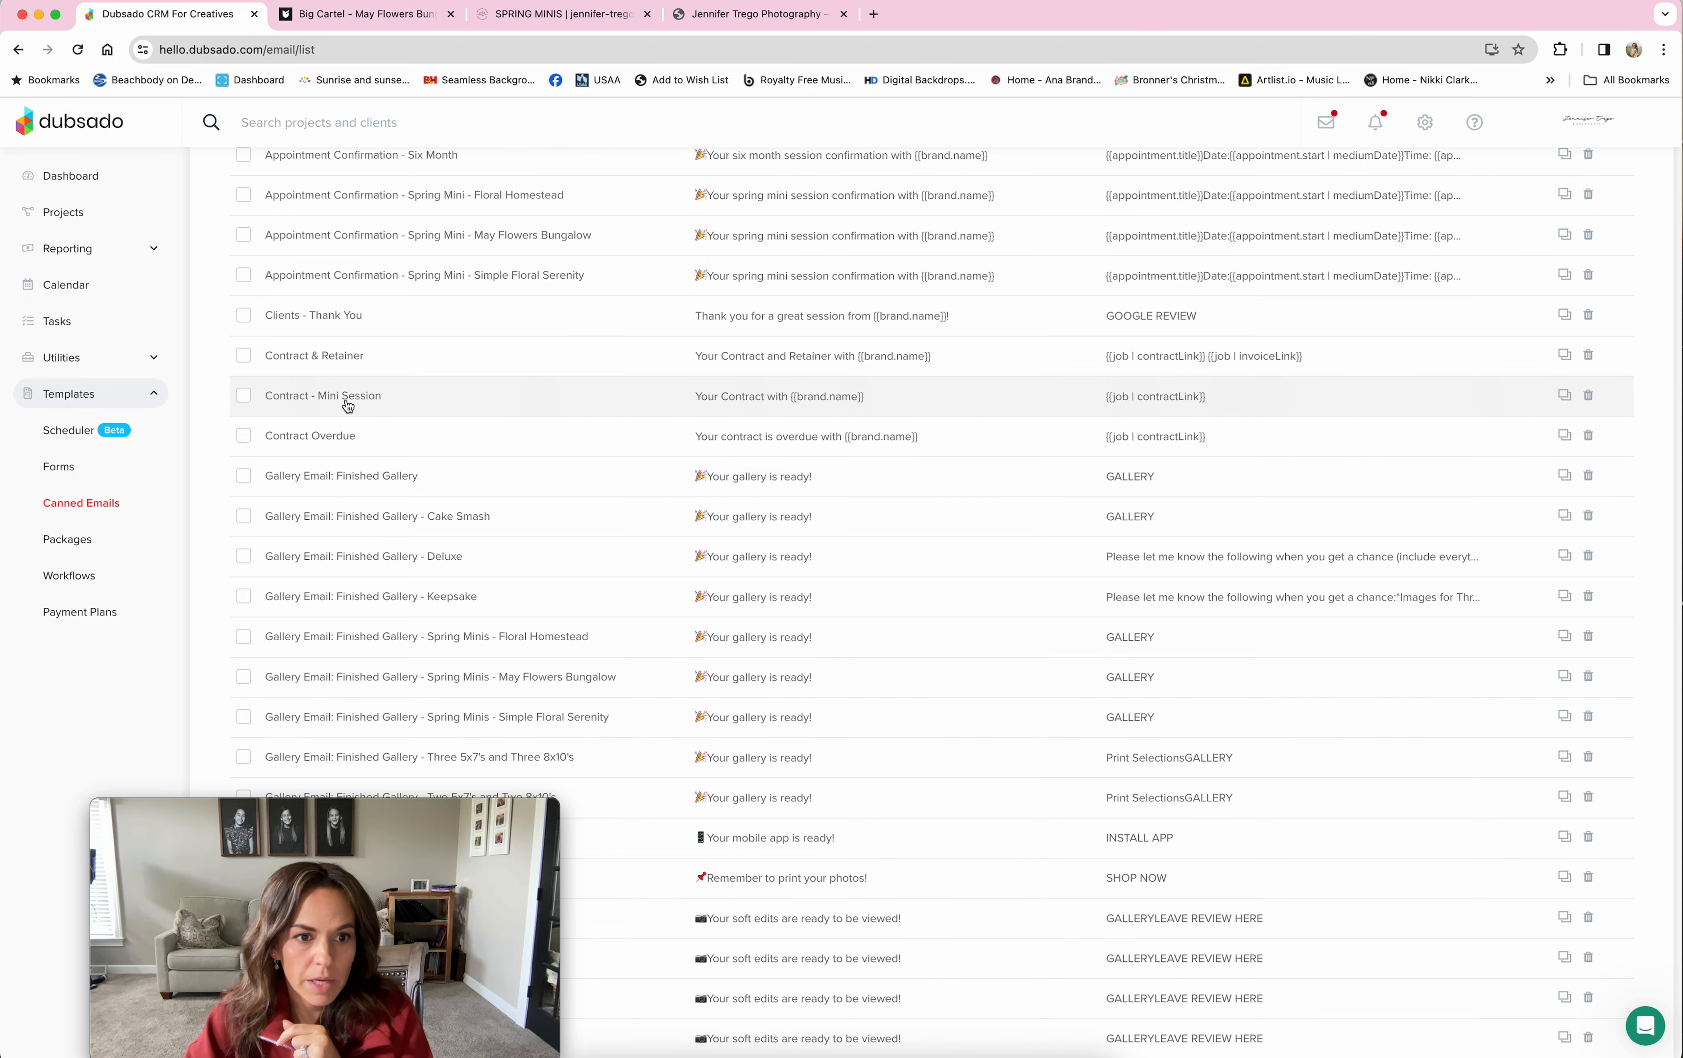
Step: Look over the Contract - Mini Session email, then return to the canned emails list
left_click(392, 400)
scroll(1231, 563, "down", 6)
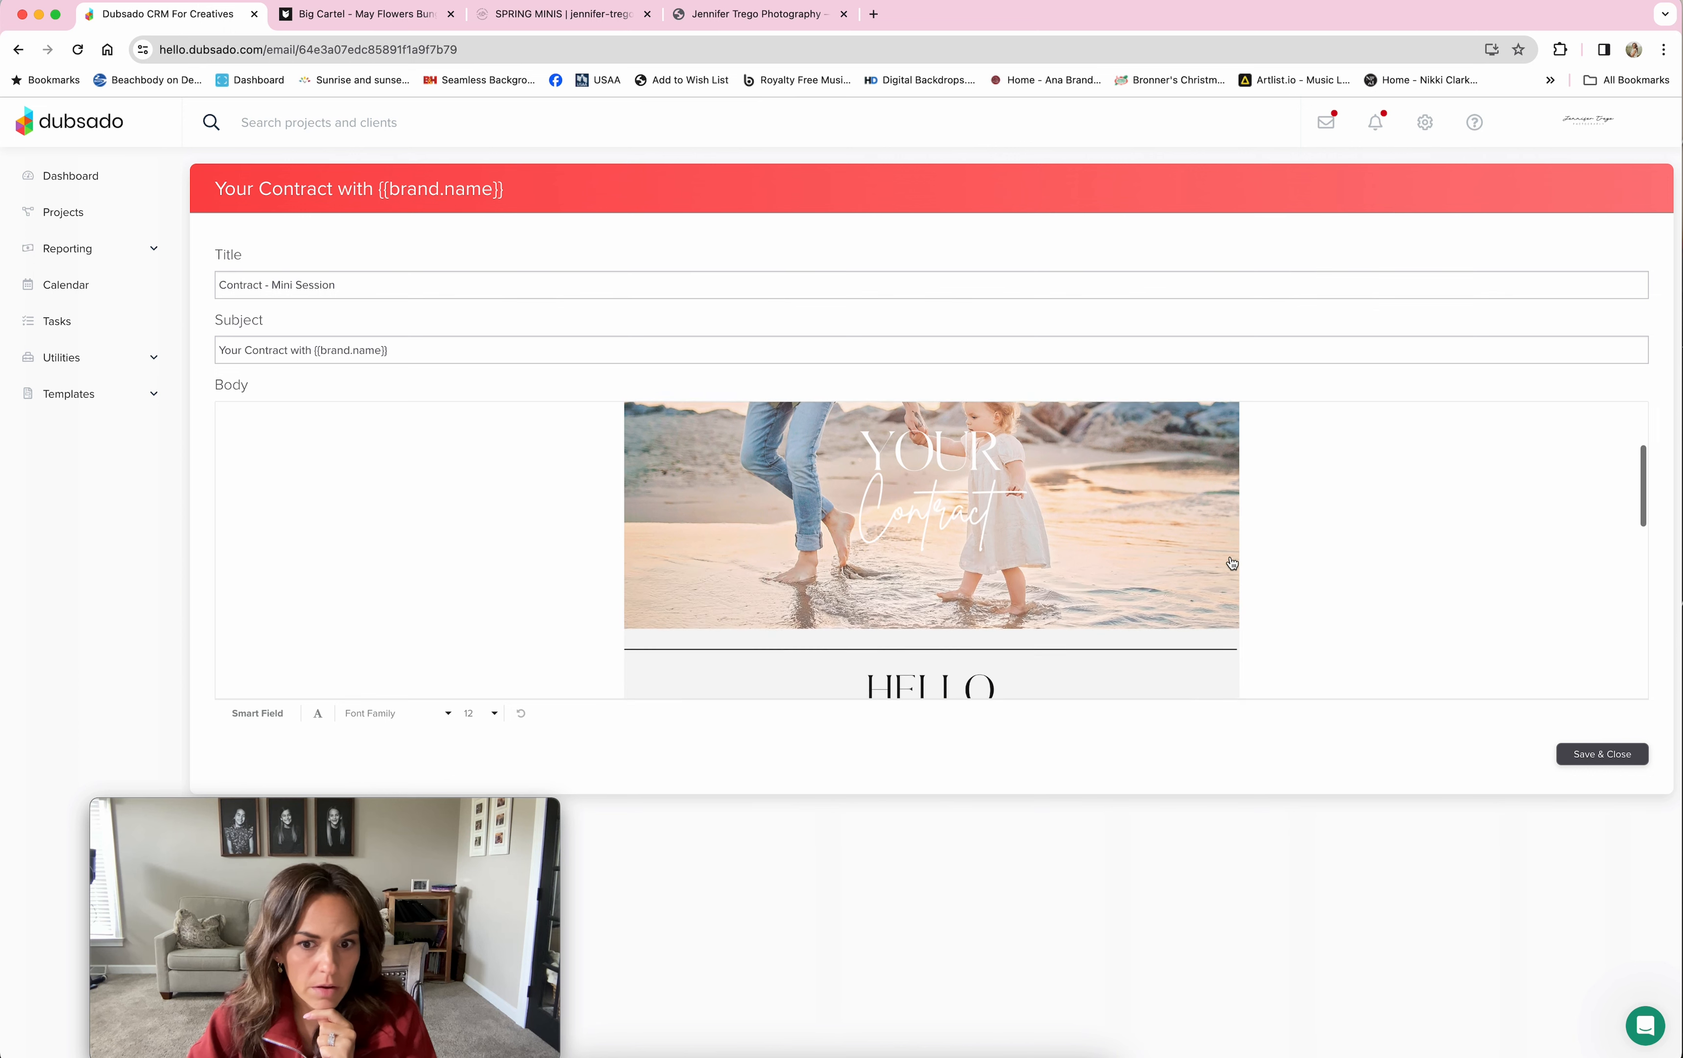
scroll(1232, 564, "down", 1)
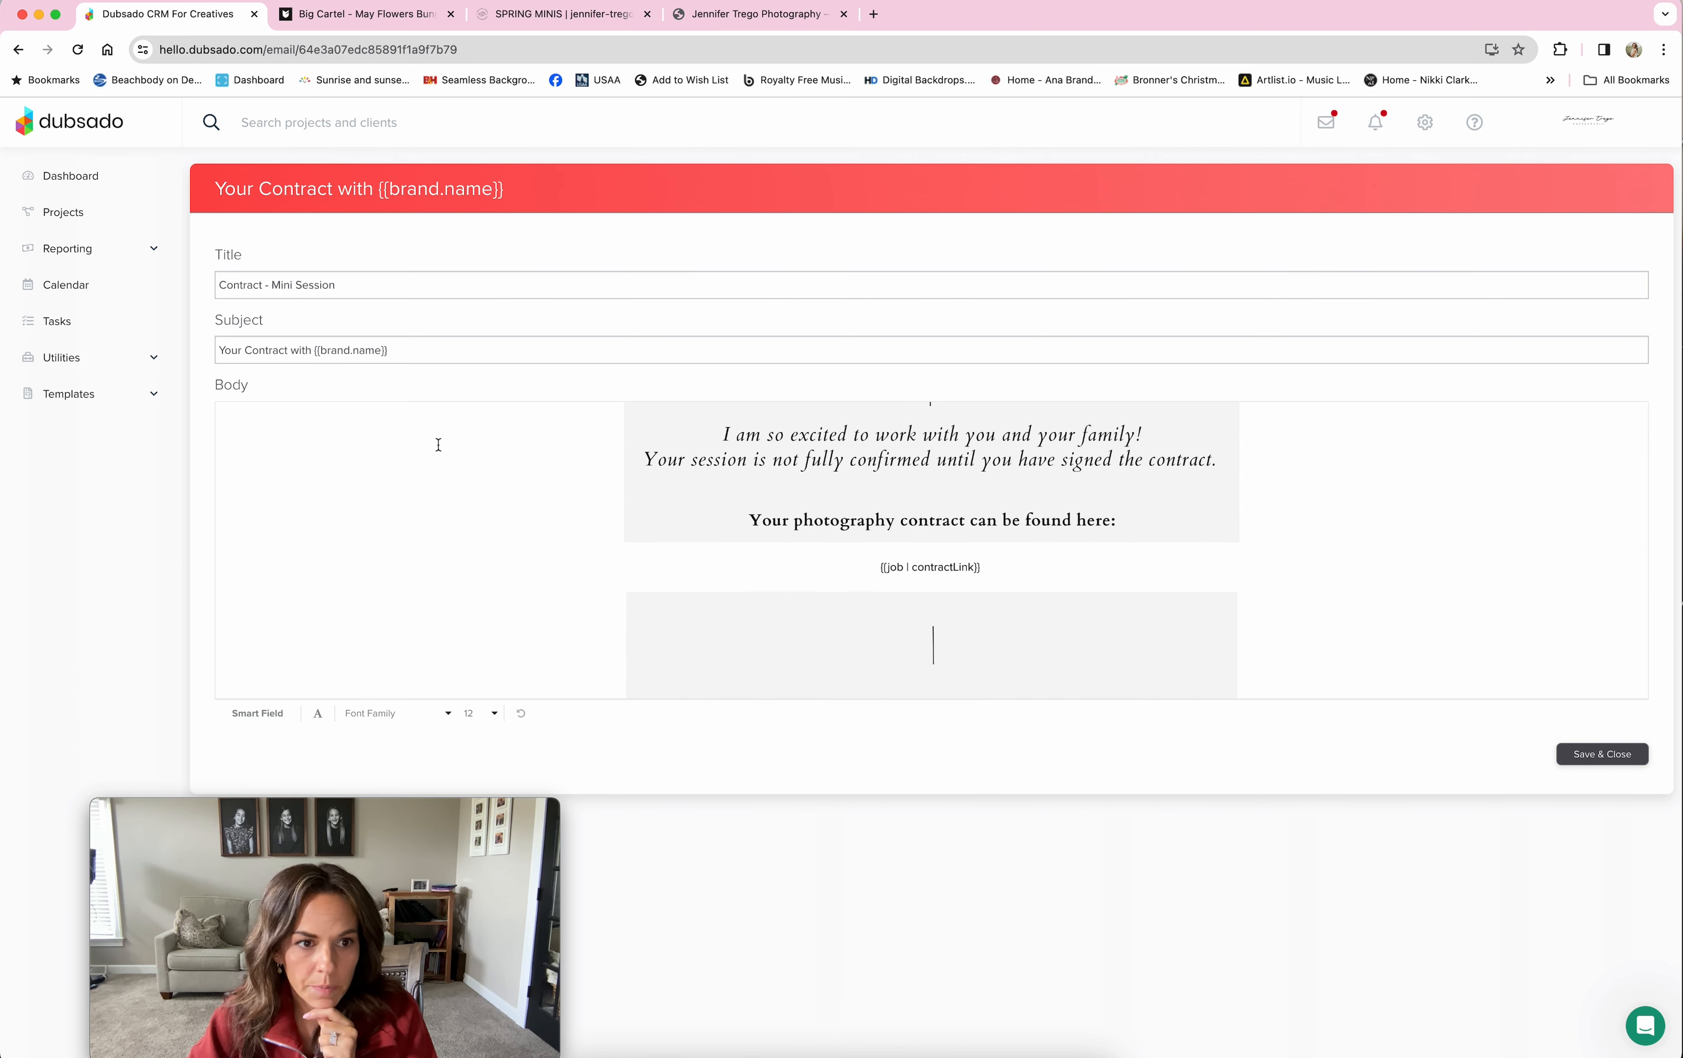
left_click(80, 397)
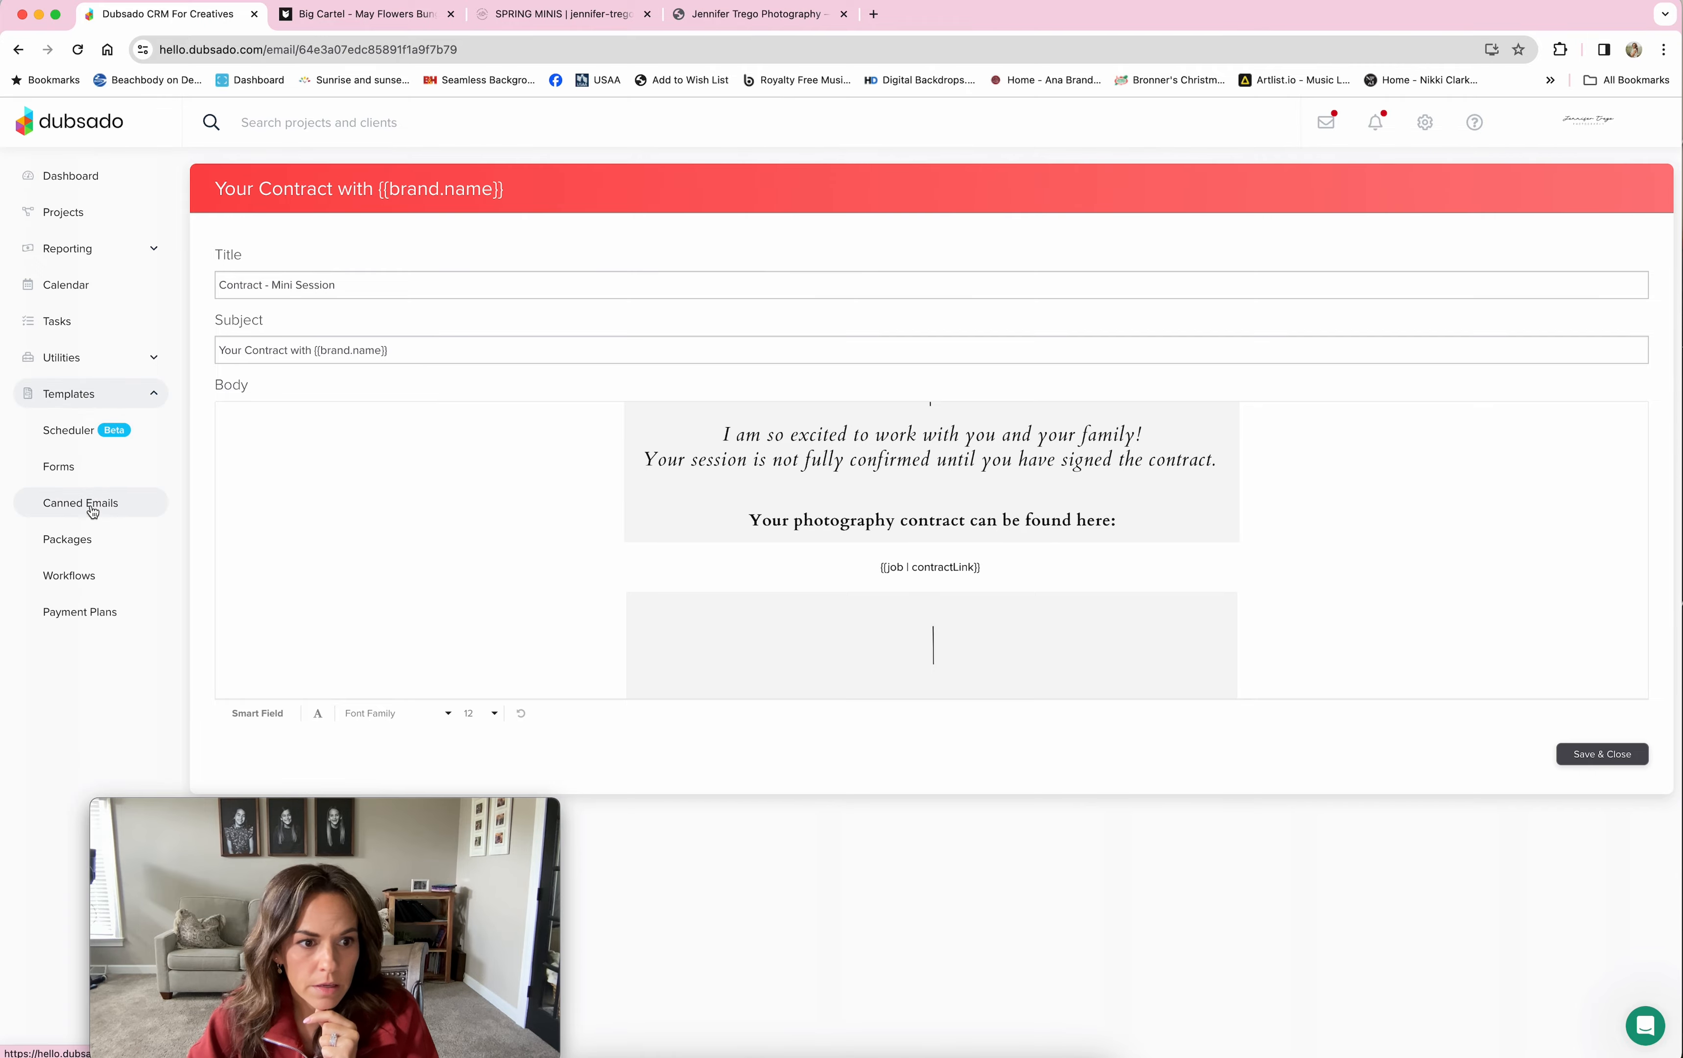
left_click(110, 504)
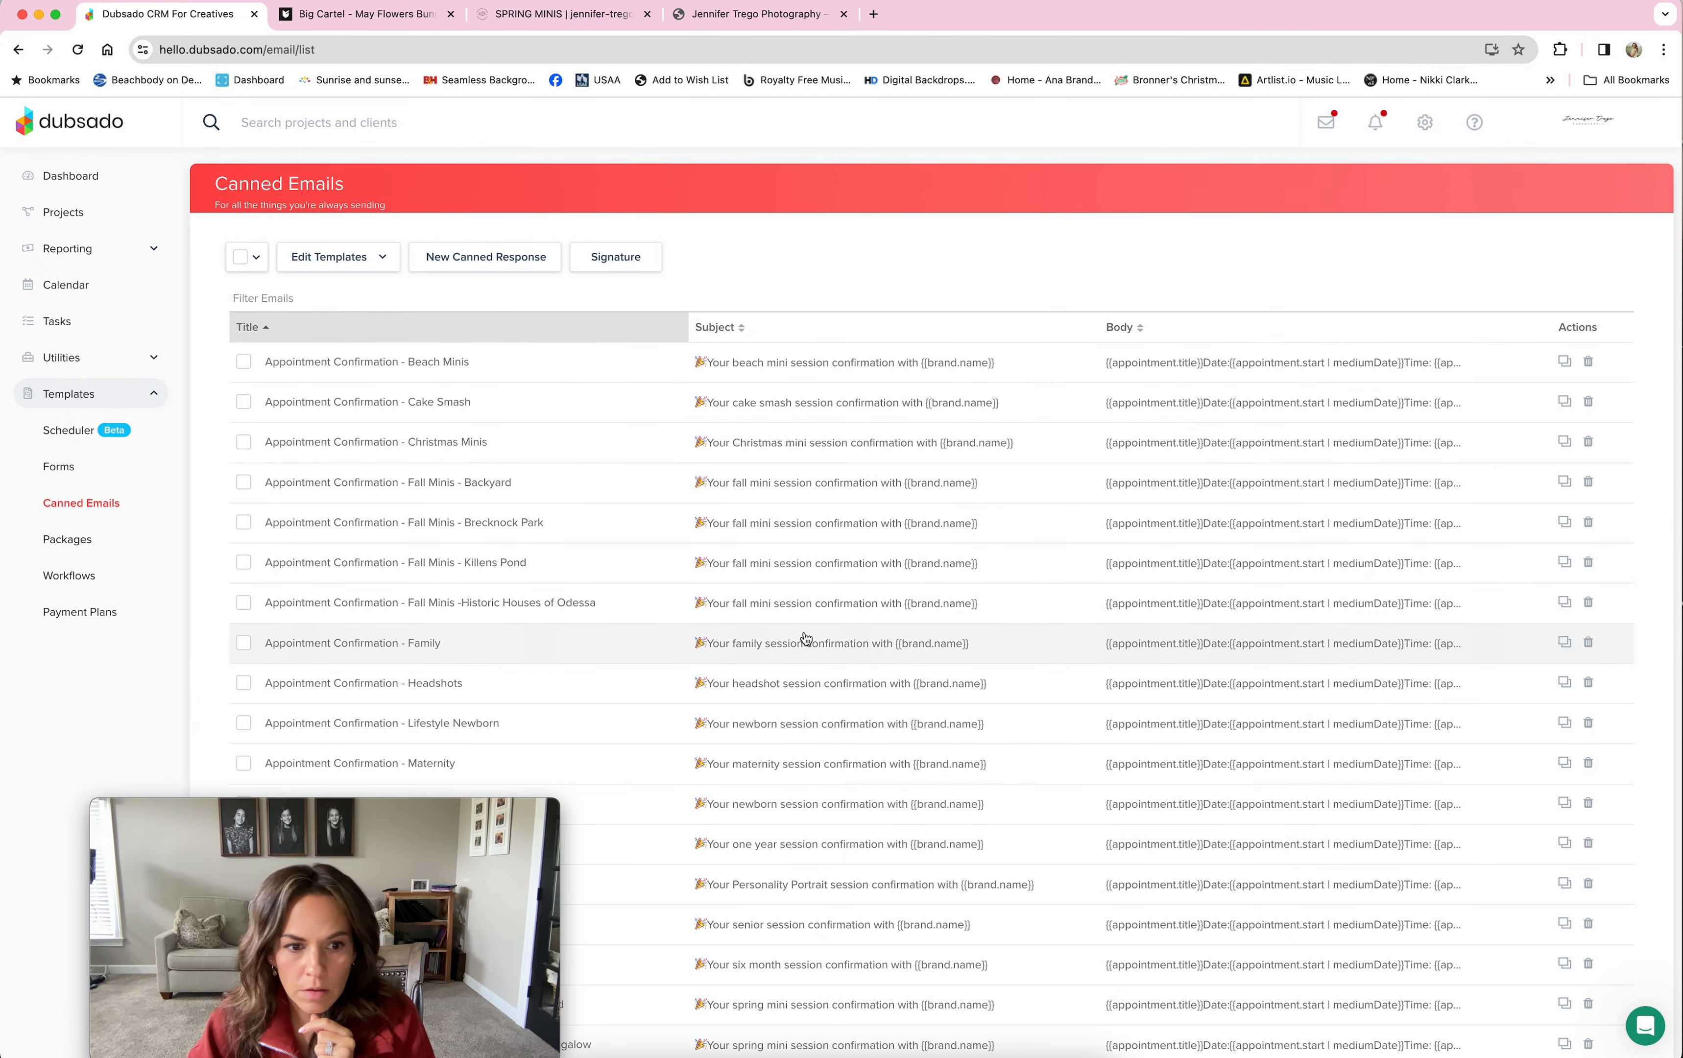
Step: Move to the second page of the Canned Emails list
scroll(812, 636, "down", 20)
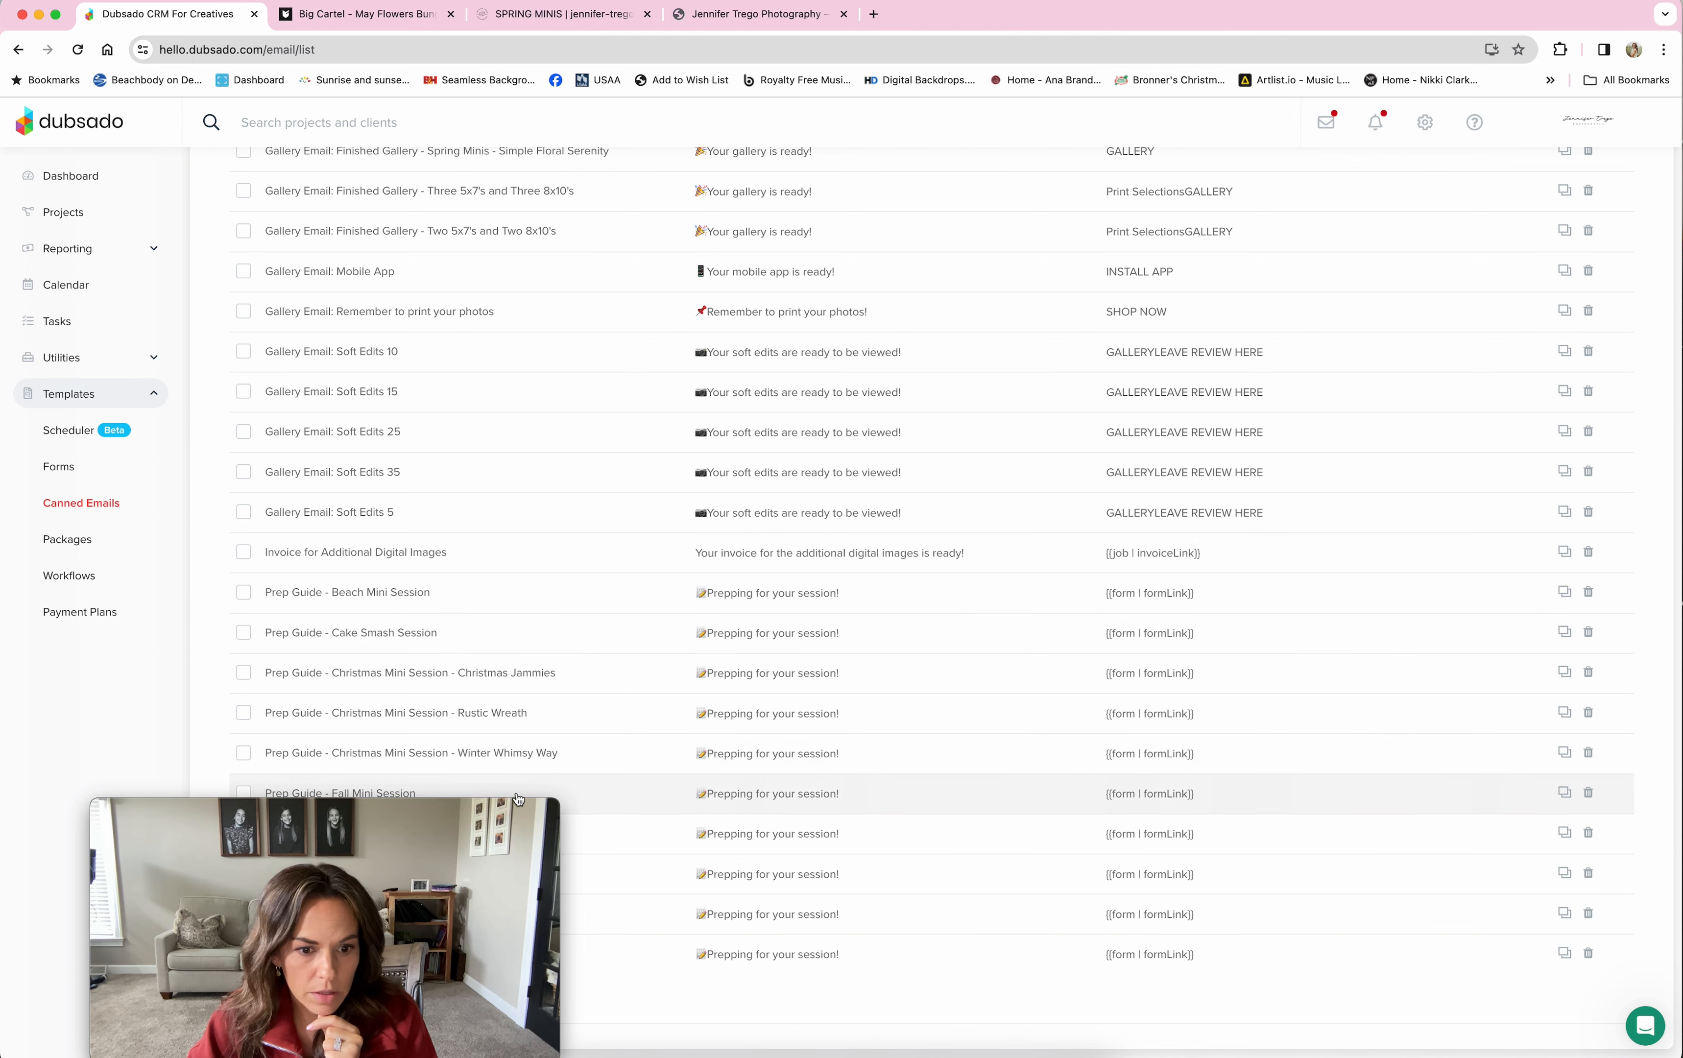
left_click_drag(482, 808, 1036, 808)
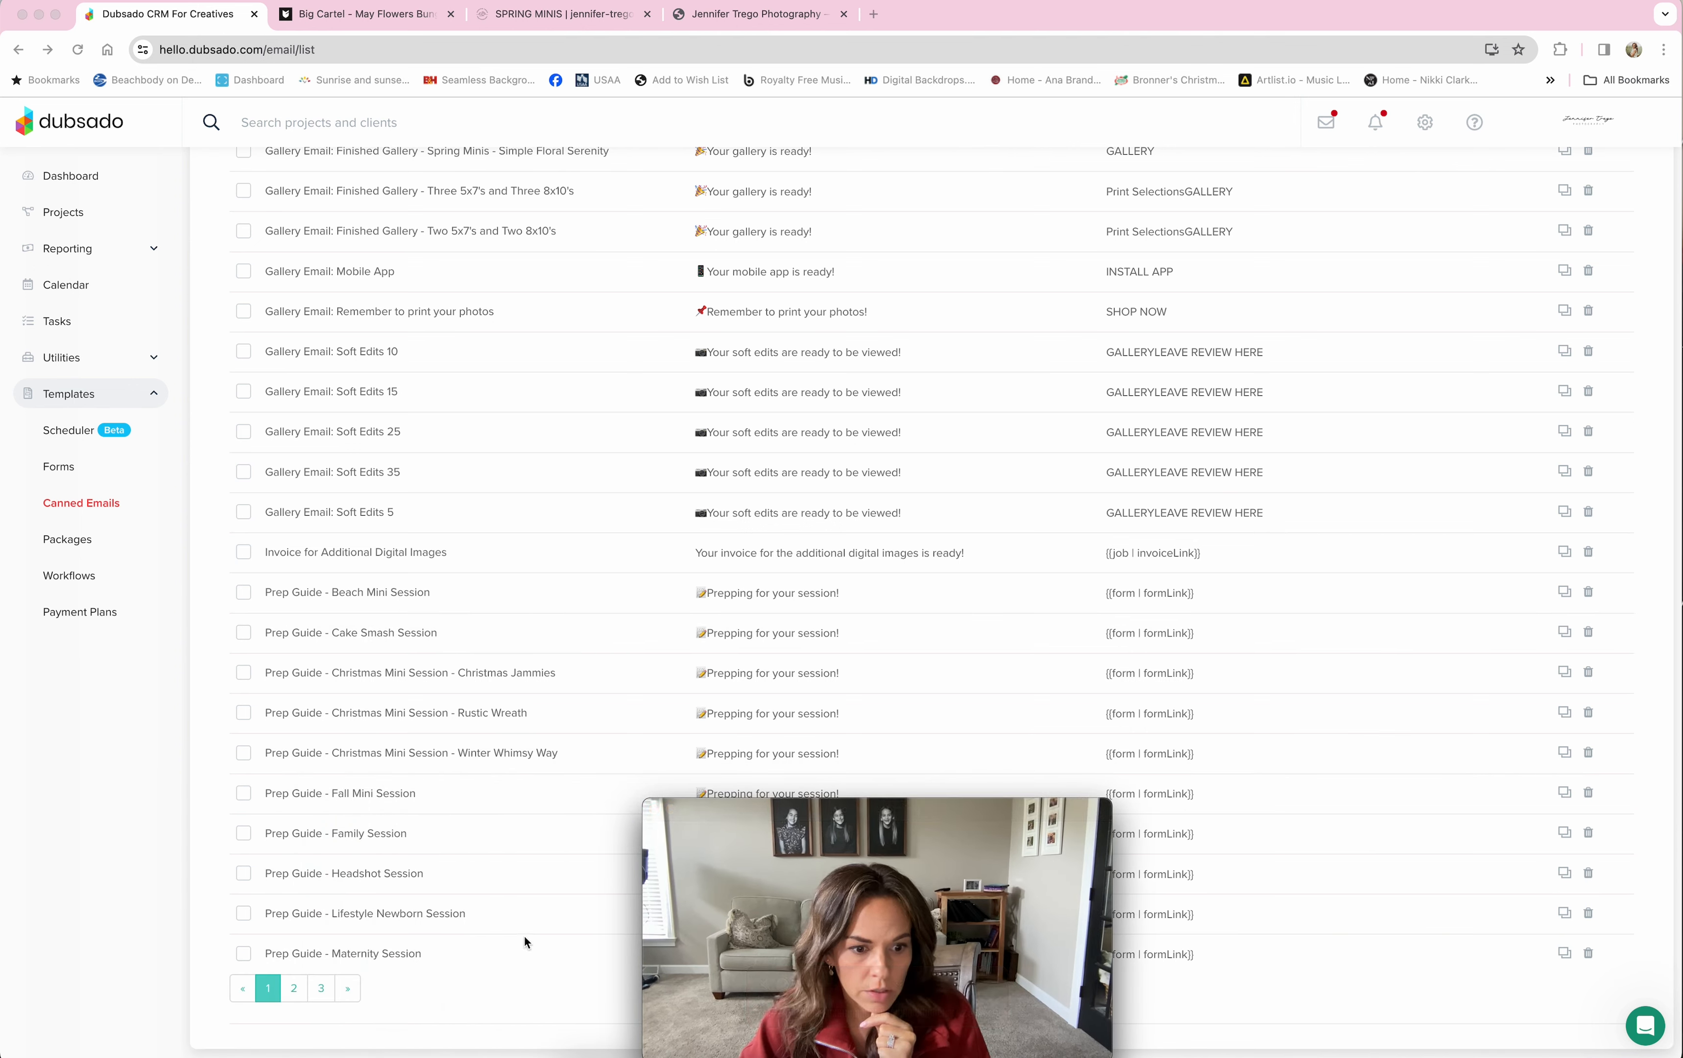
left_click(295, 988)
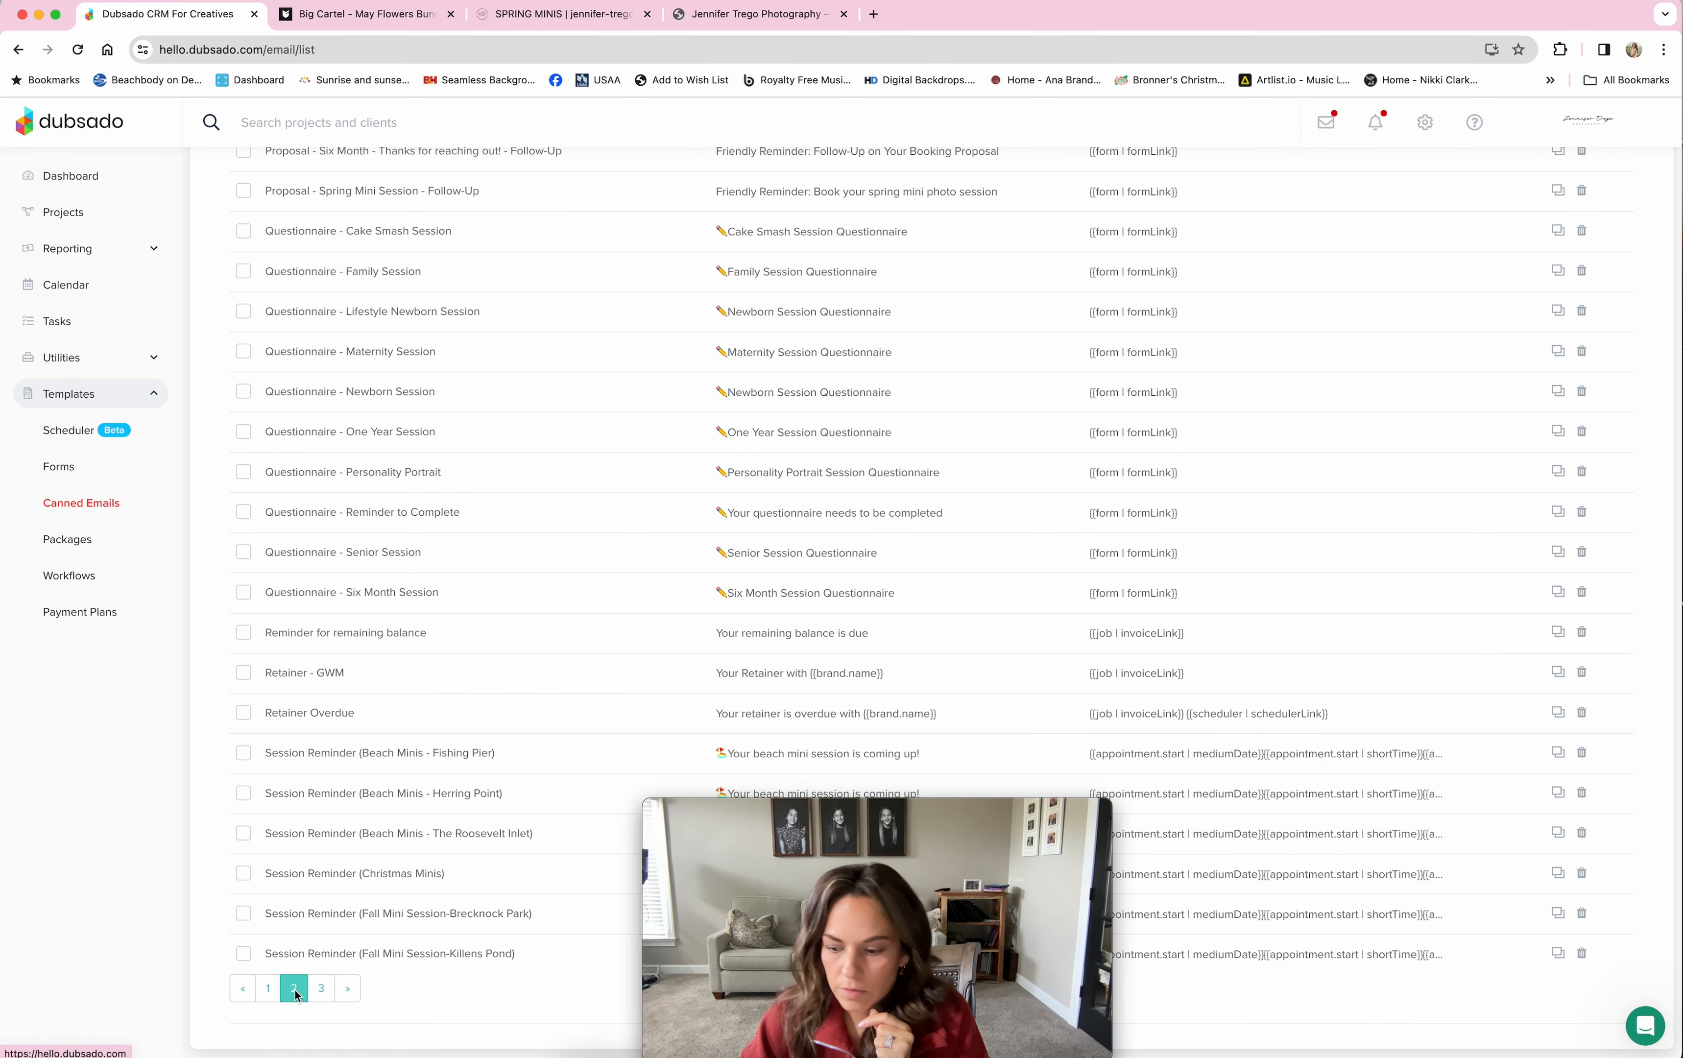
scroll(628, 603, "up", 9)
scroll(628, 603, "up", 10)
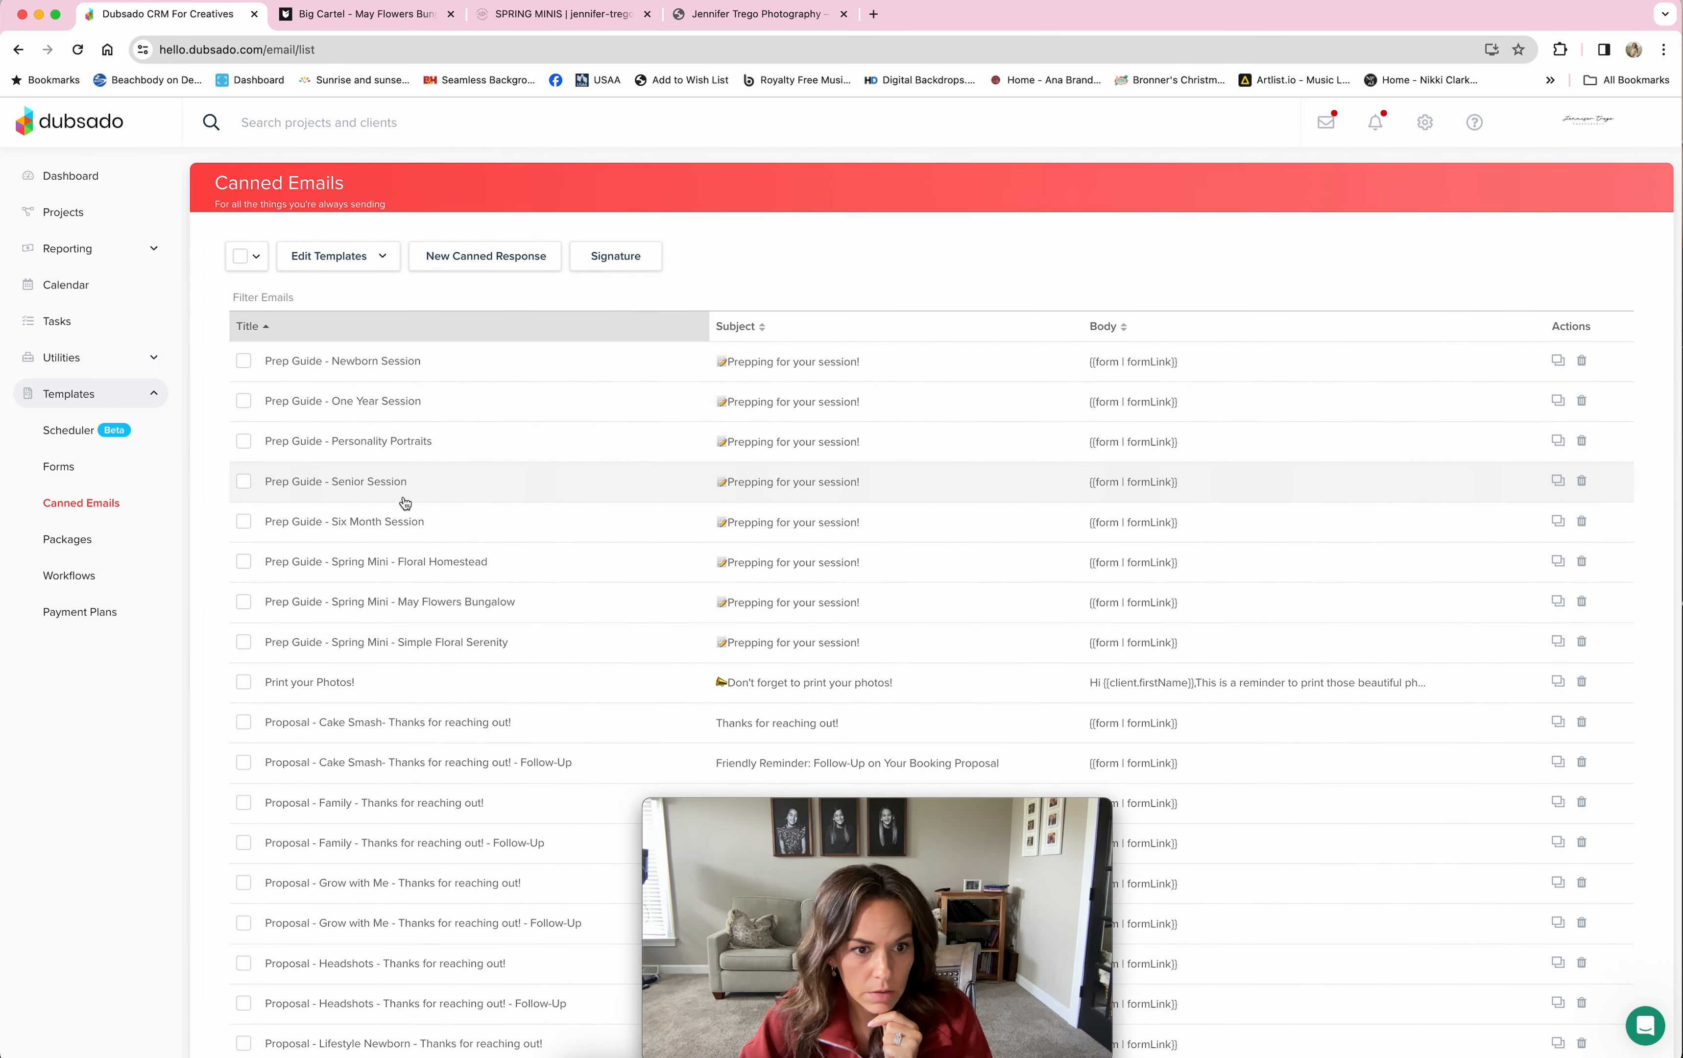
Step: Read the Prep Guide - Spring Mini - May Flowers Bungalow email, then go back to Canned Emails
left_click(783, 602)
scroll(1086, 580, "down", 10)
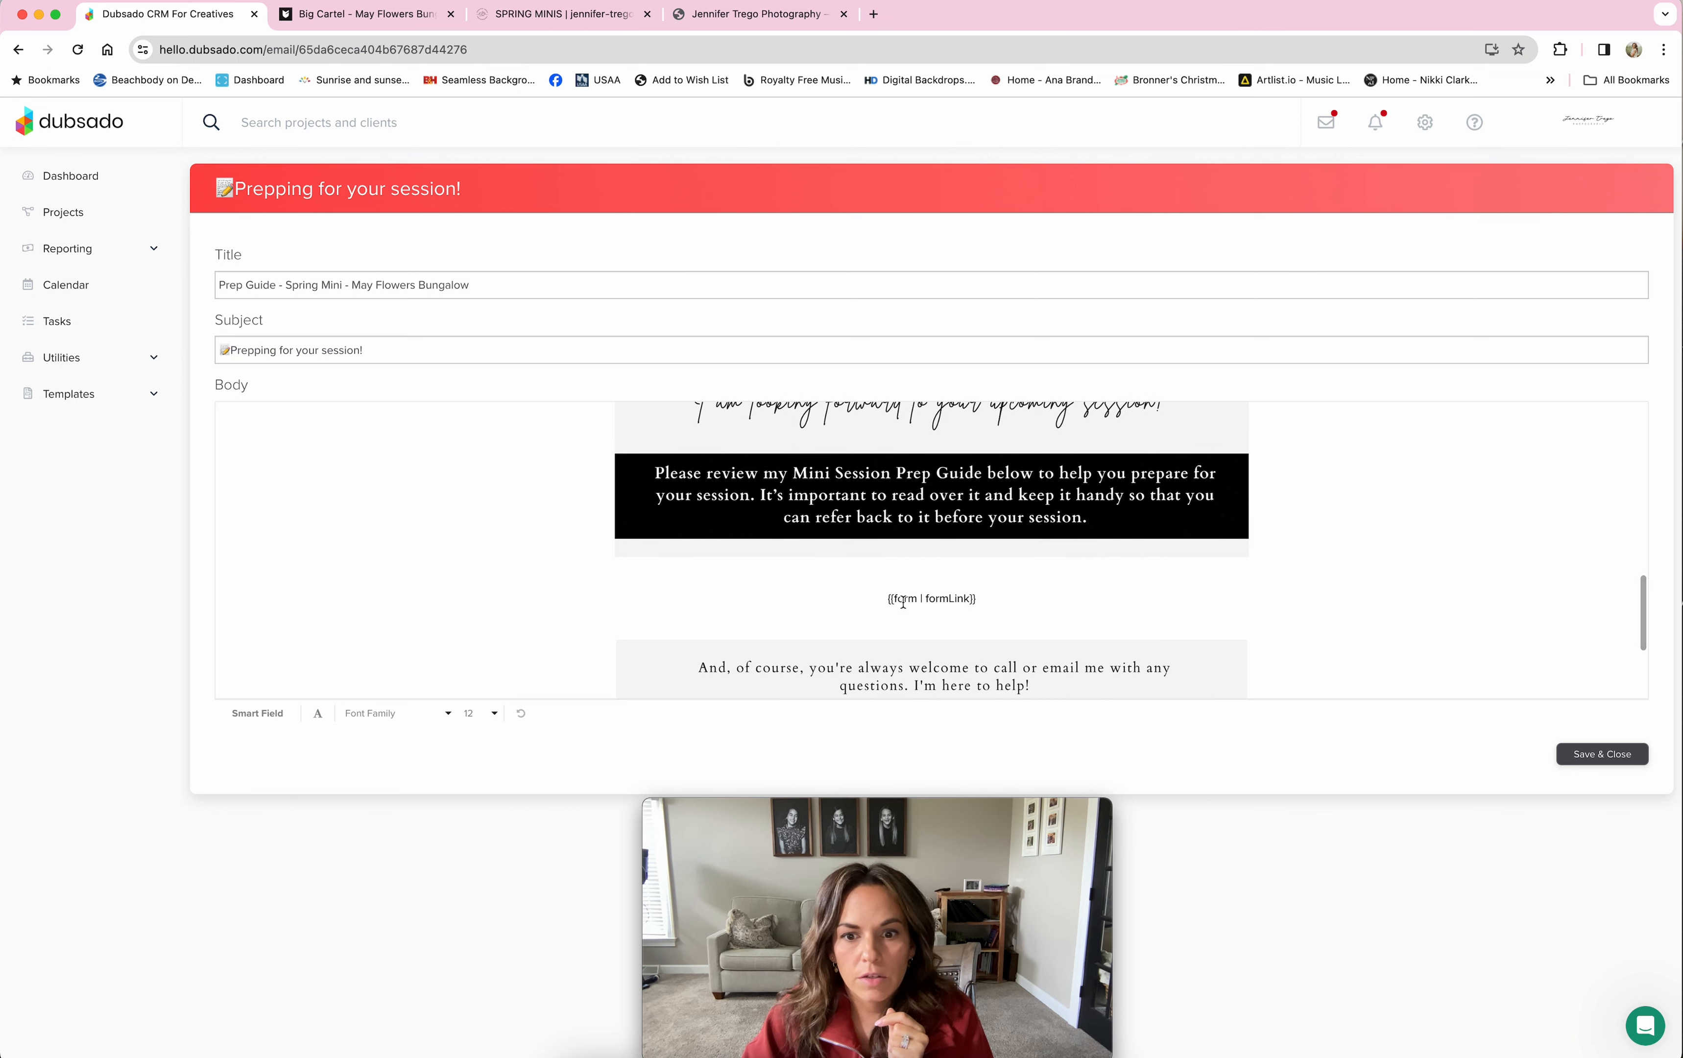
scroll(1126, 593, "up", 10)
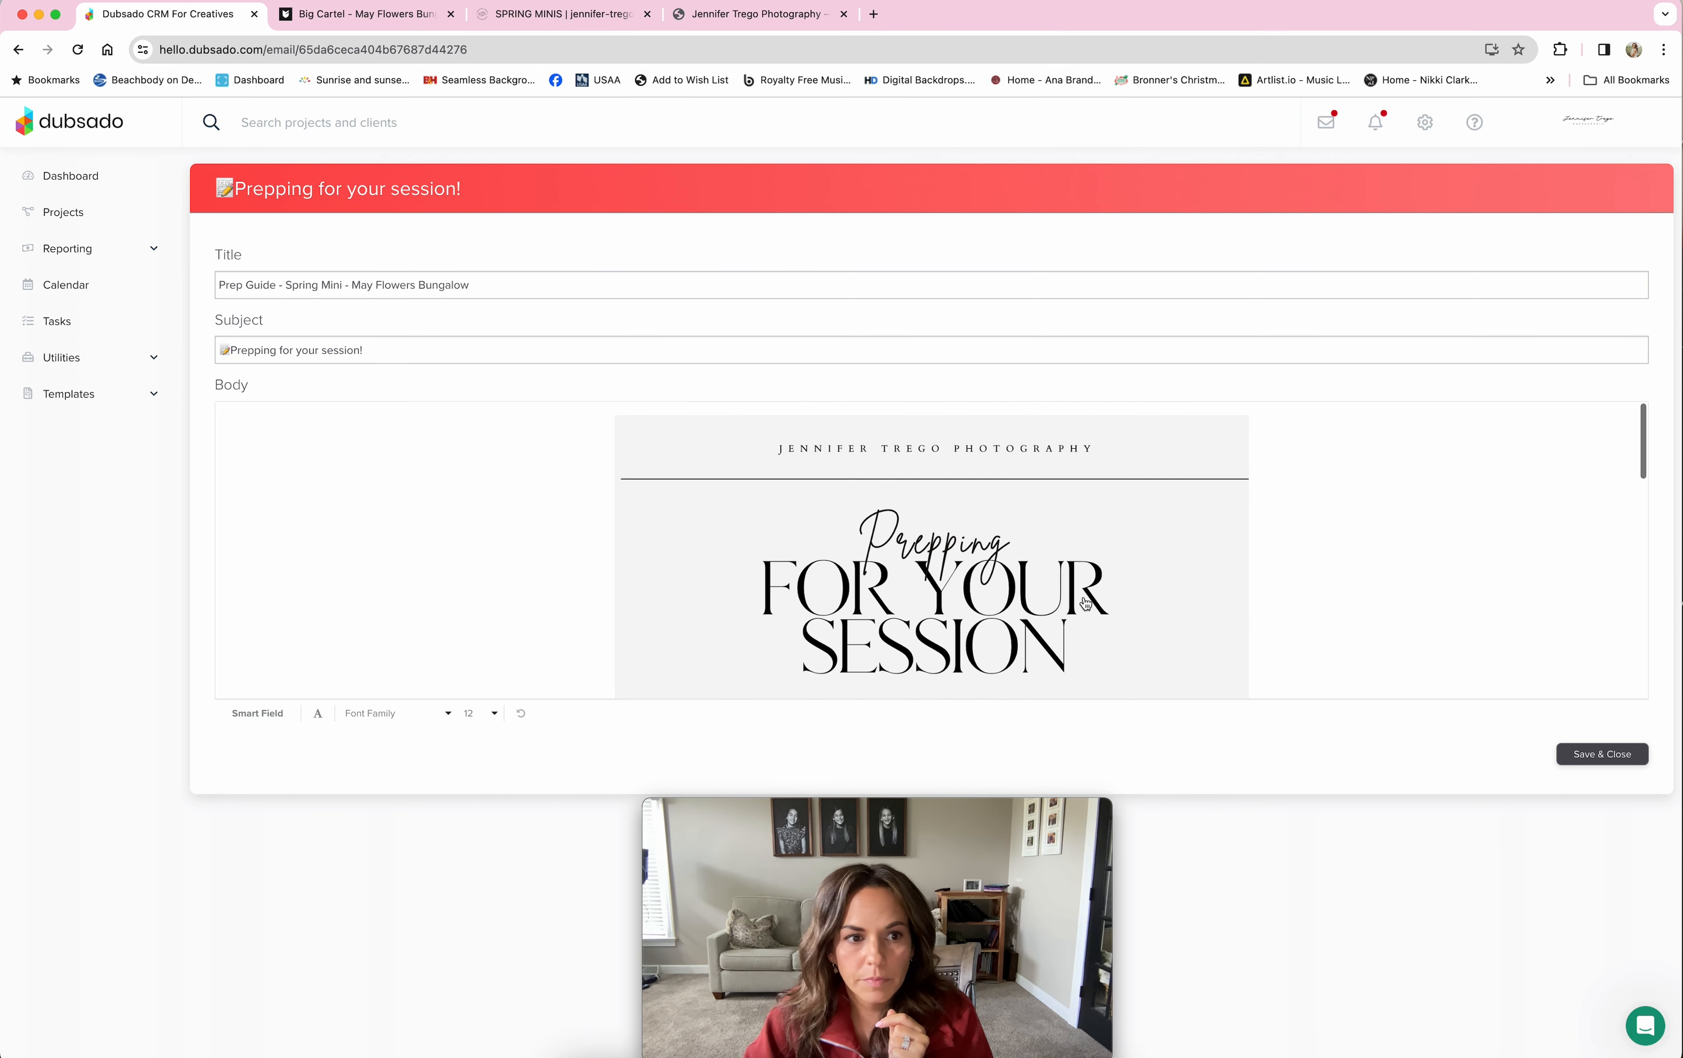
left_click(154, 397)
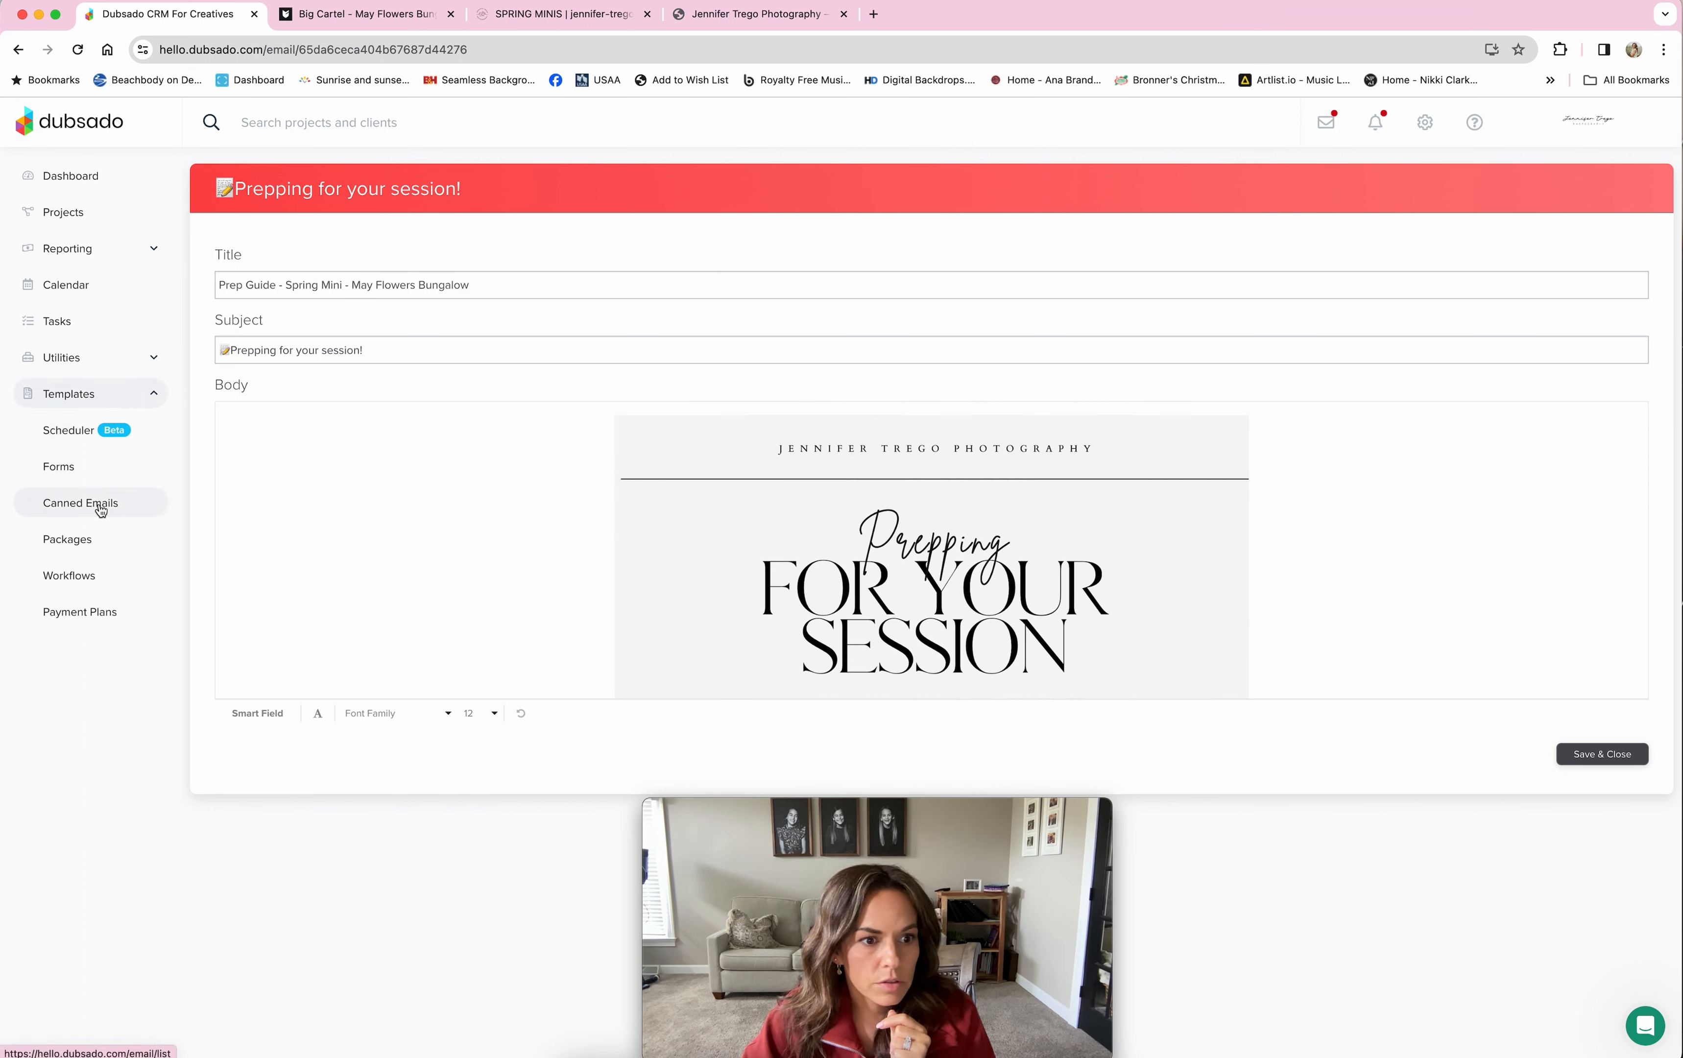
left_click(83, 505)
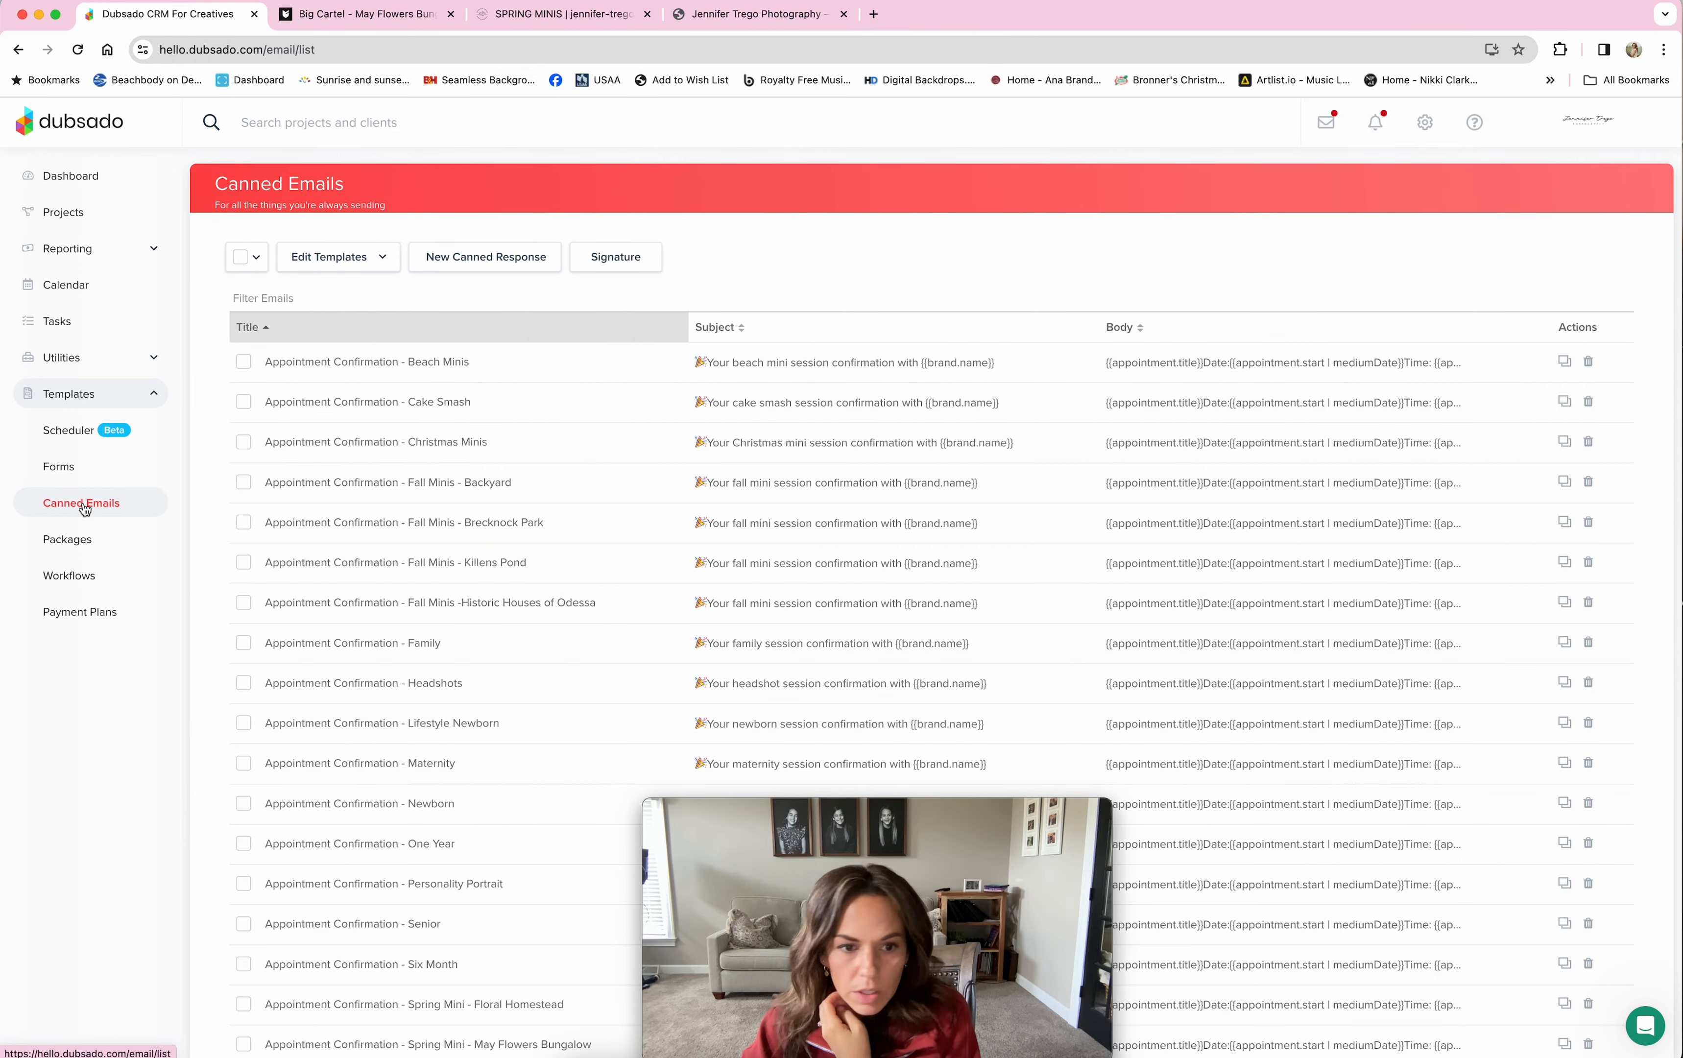
Step: Go to page 3 of Canned Emails and open the Session Reminder (Spring Minis) - May Flowers Bungalow email
scroll(454, 522, "down", 15)
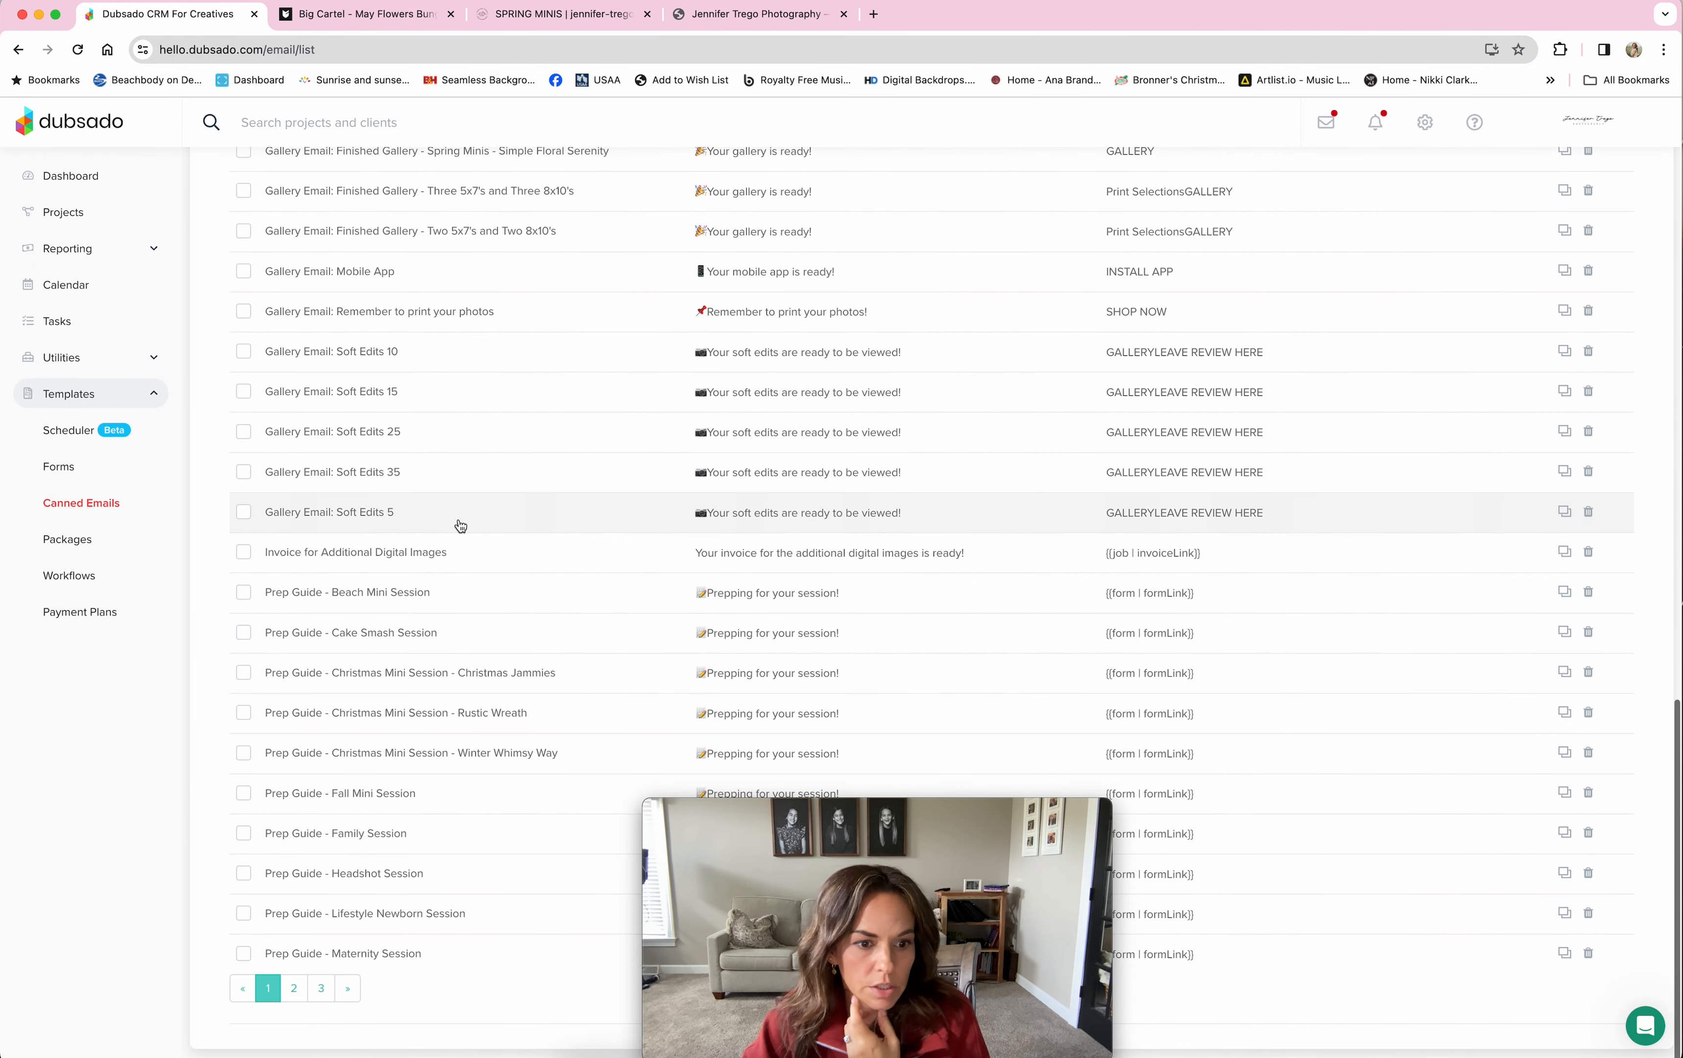
left_click(293, 989)
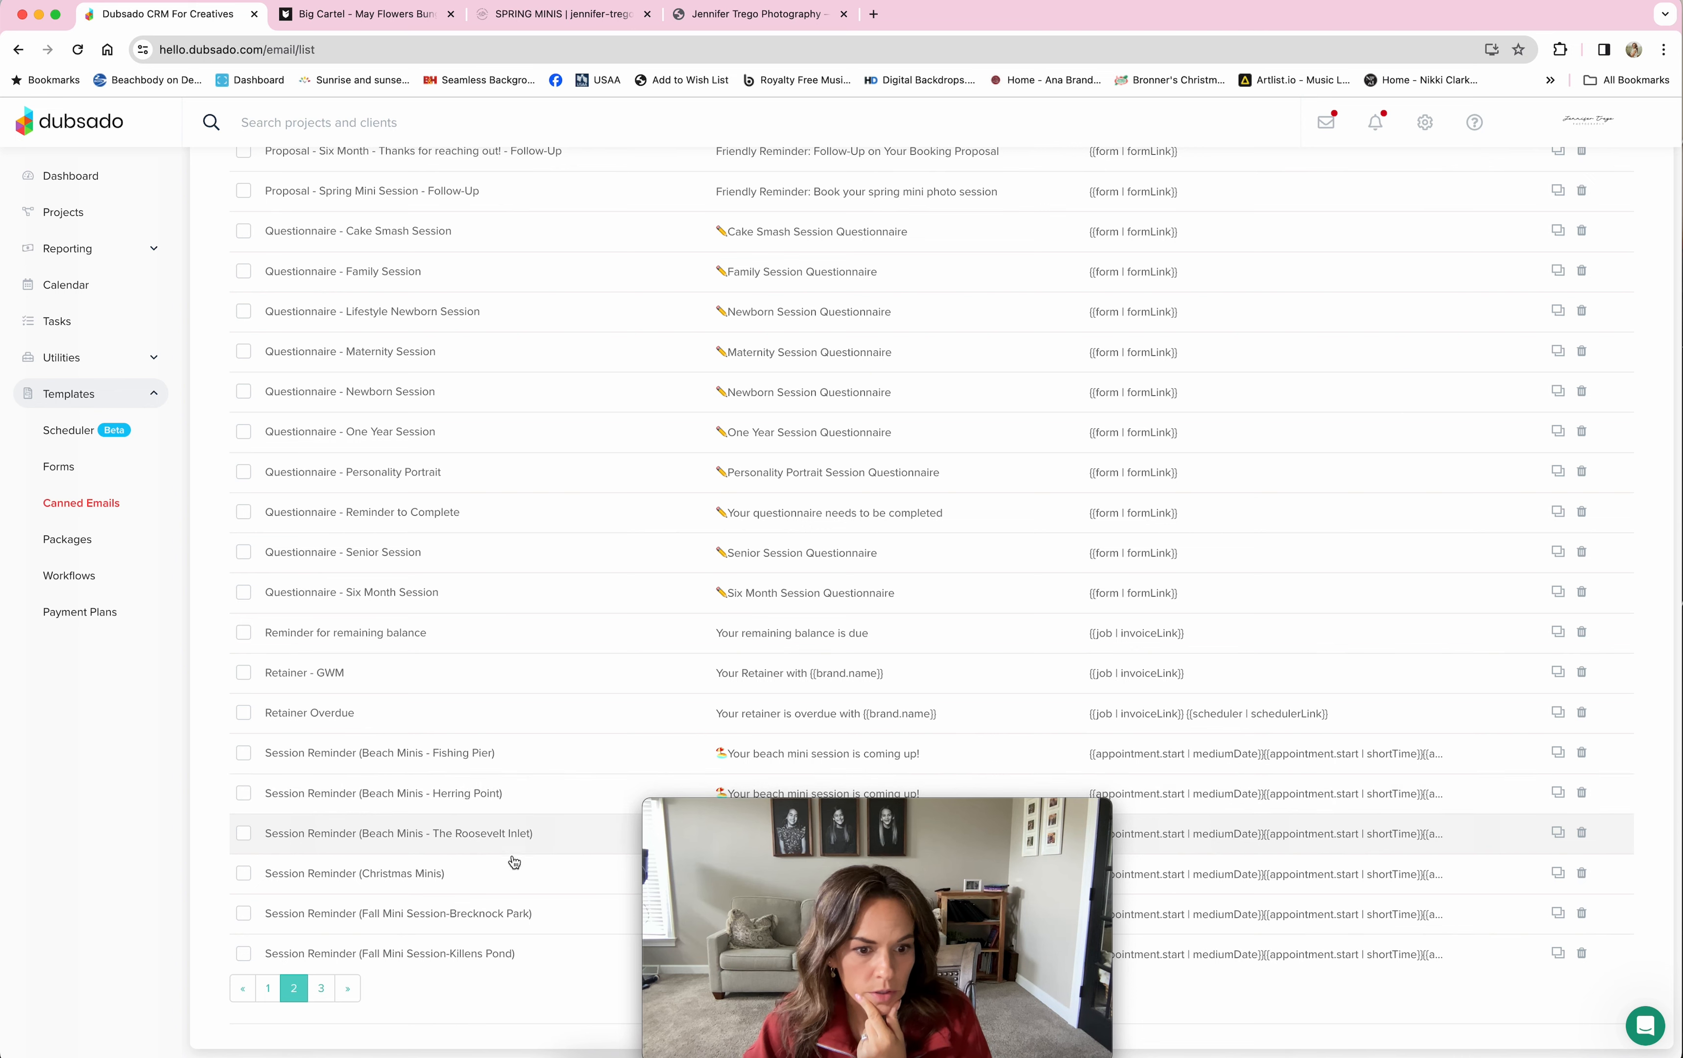
left_click(329, 990)
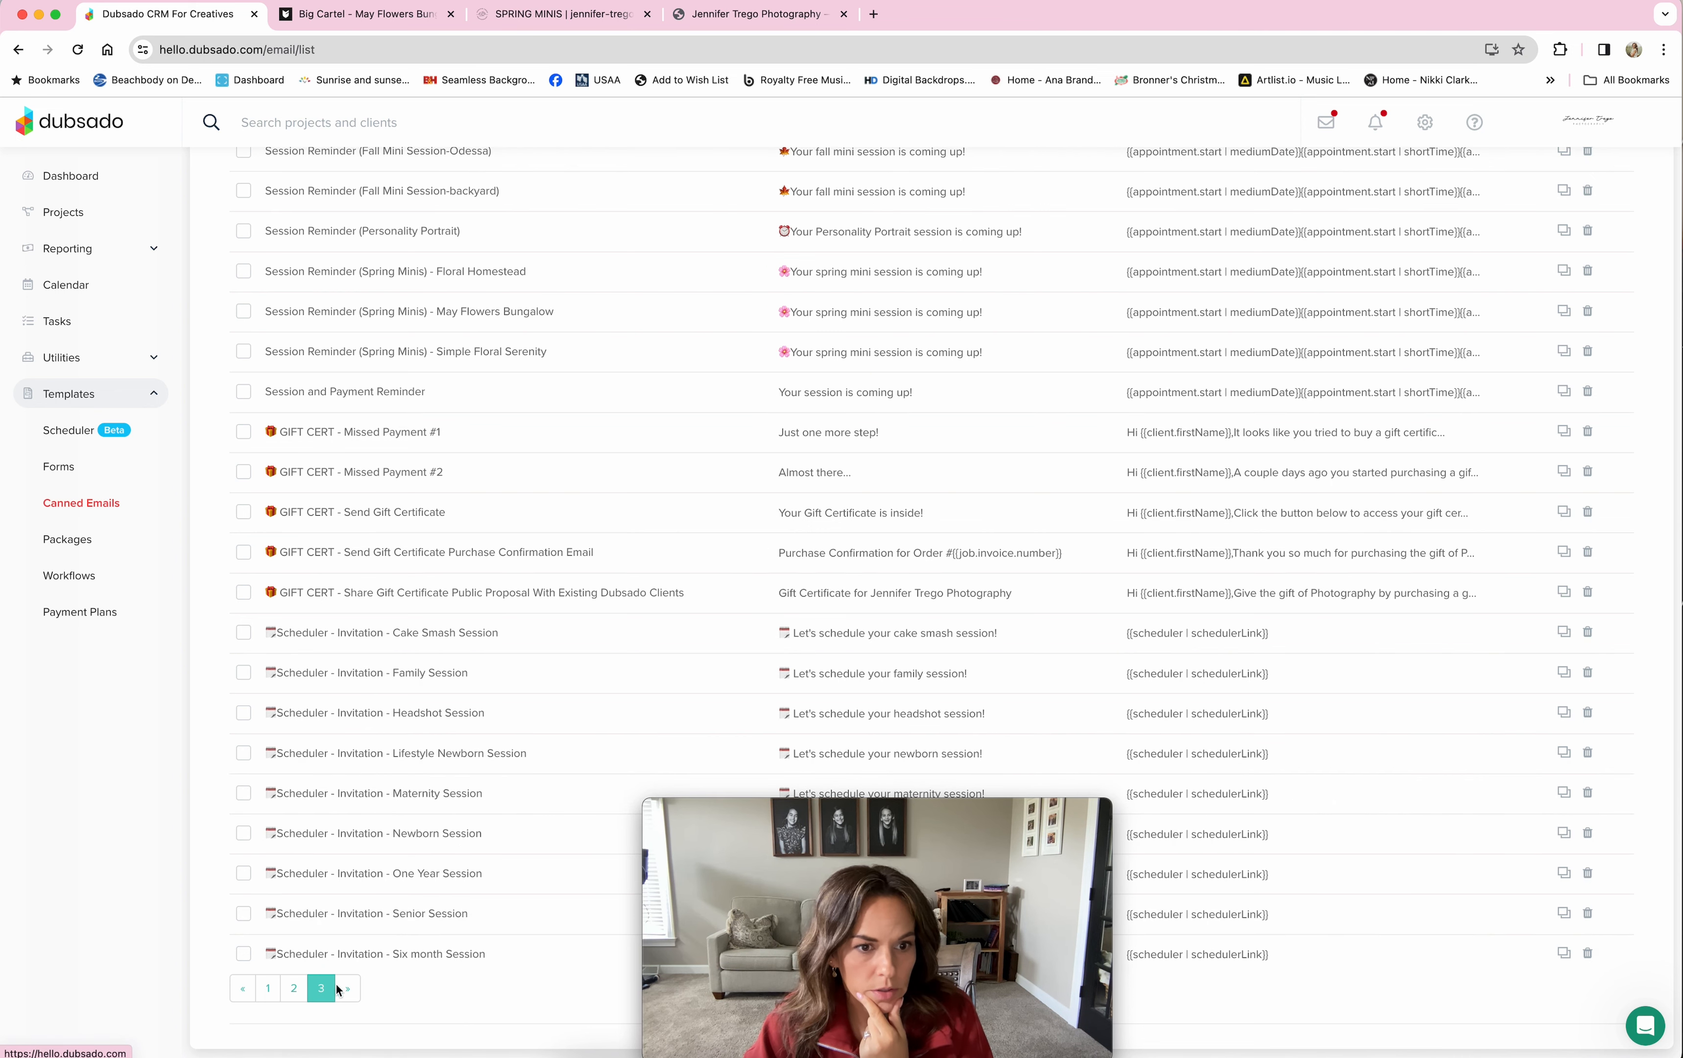
scroll(590, 511, "up", 5)
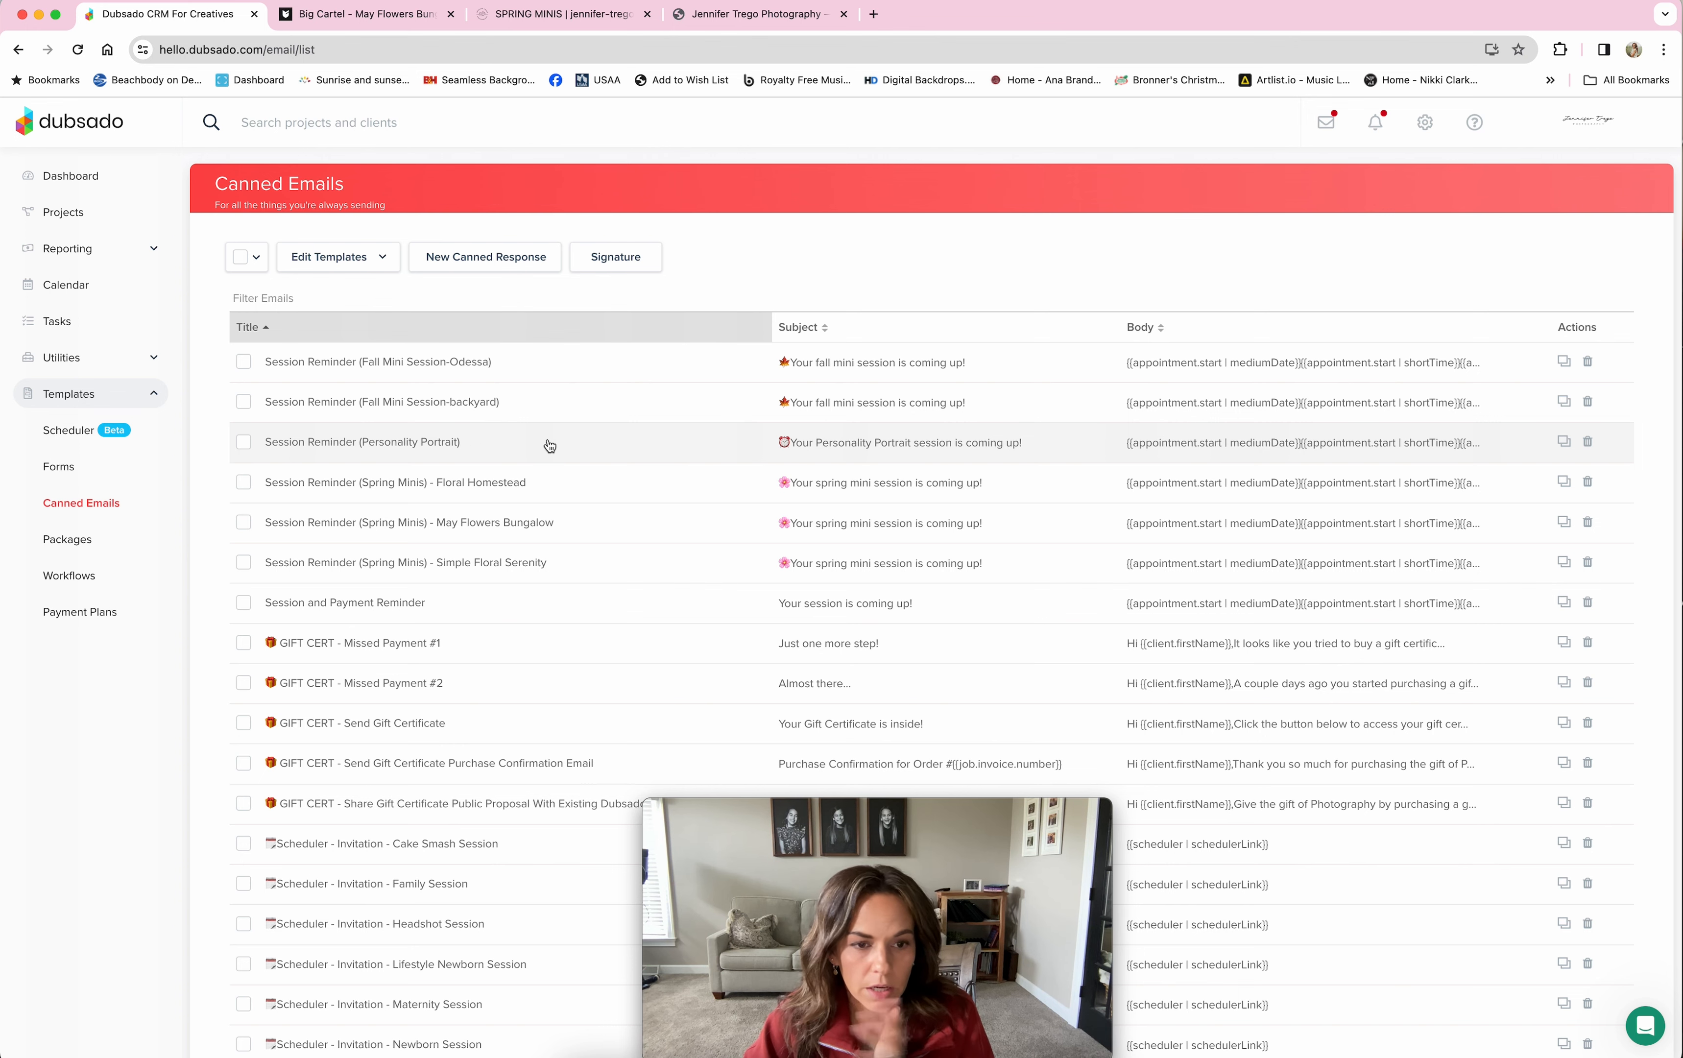
left_click(597, 533)
Step: Read through the email's reminder and parking text, then go to the Workflows template list
scroll(1138, 577, "down", 3)
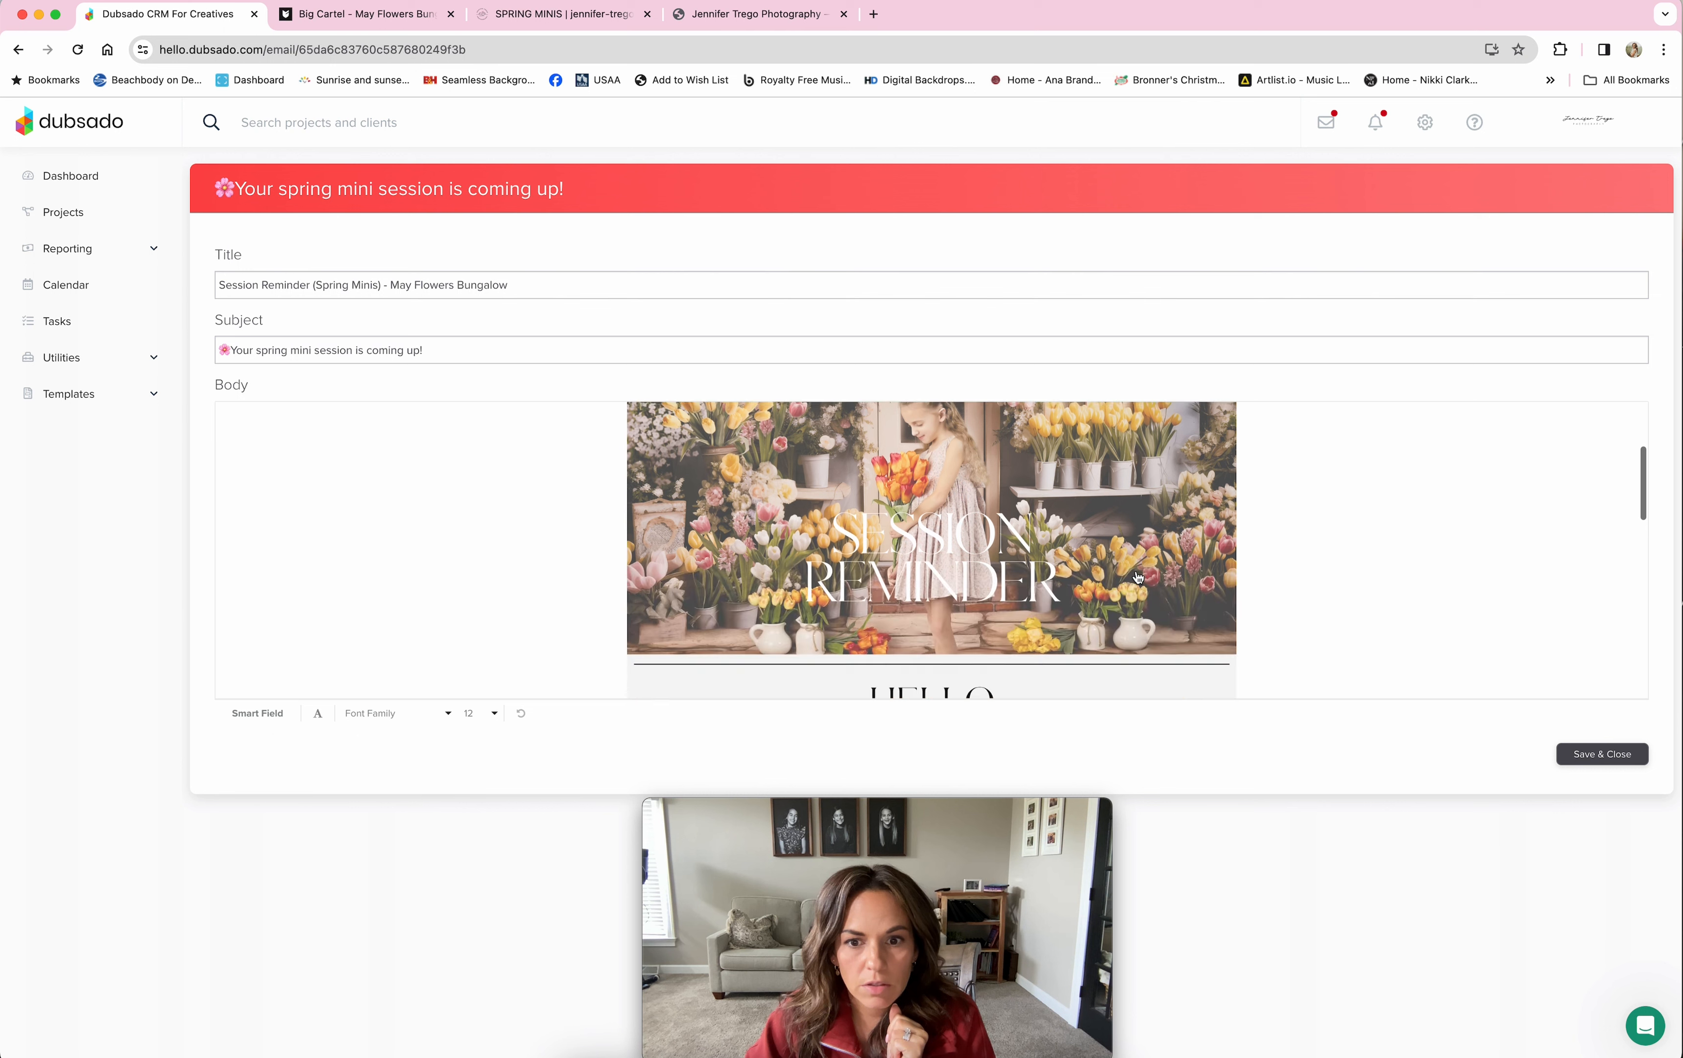
scroll(1137, 578, "down", 5)
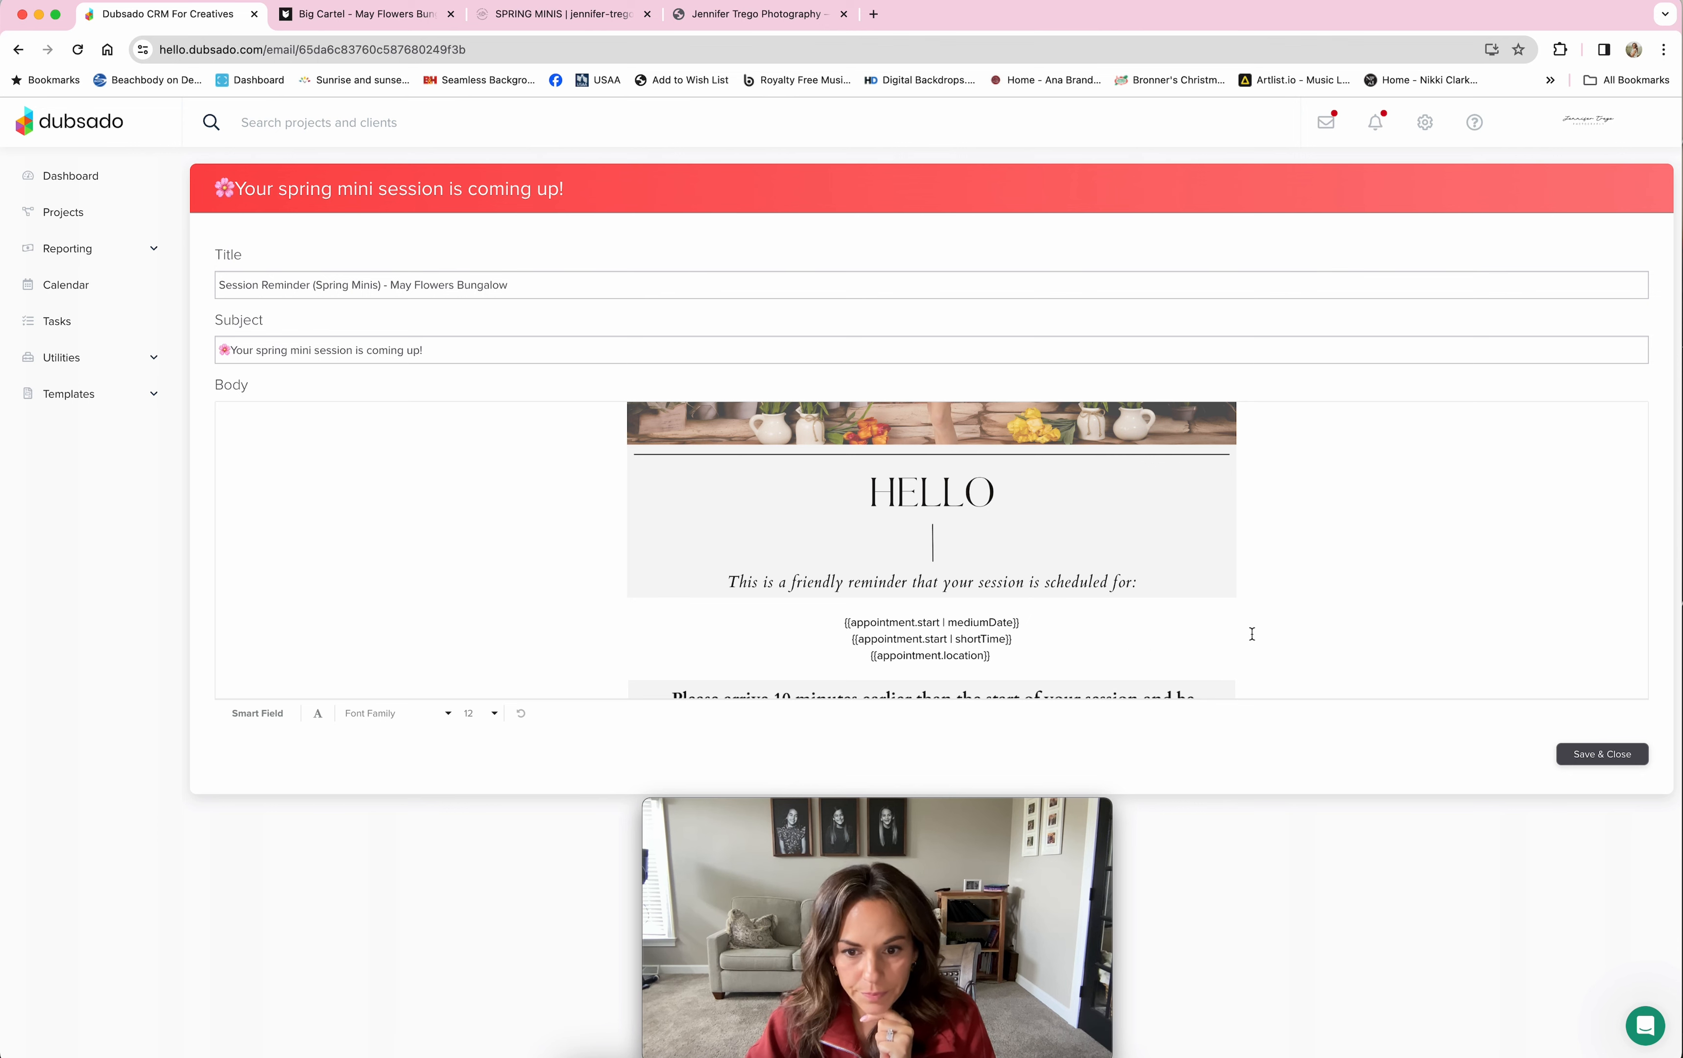
scroll(1252, 634, "down", 2)
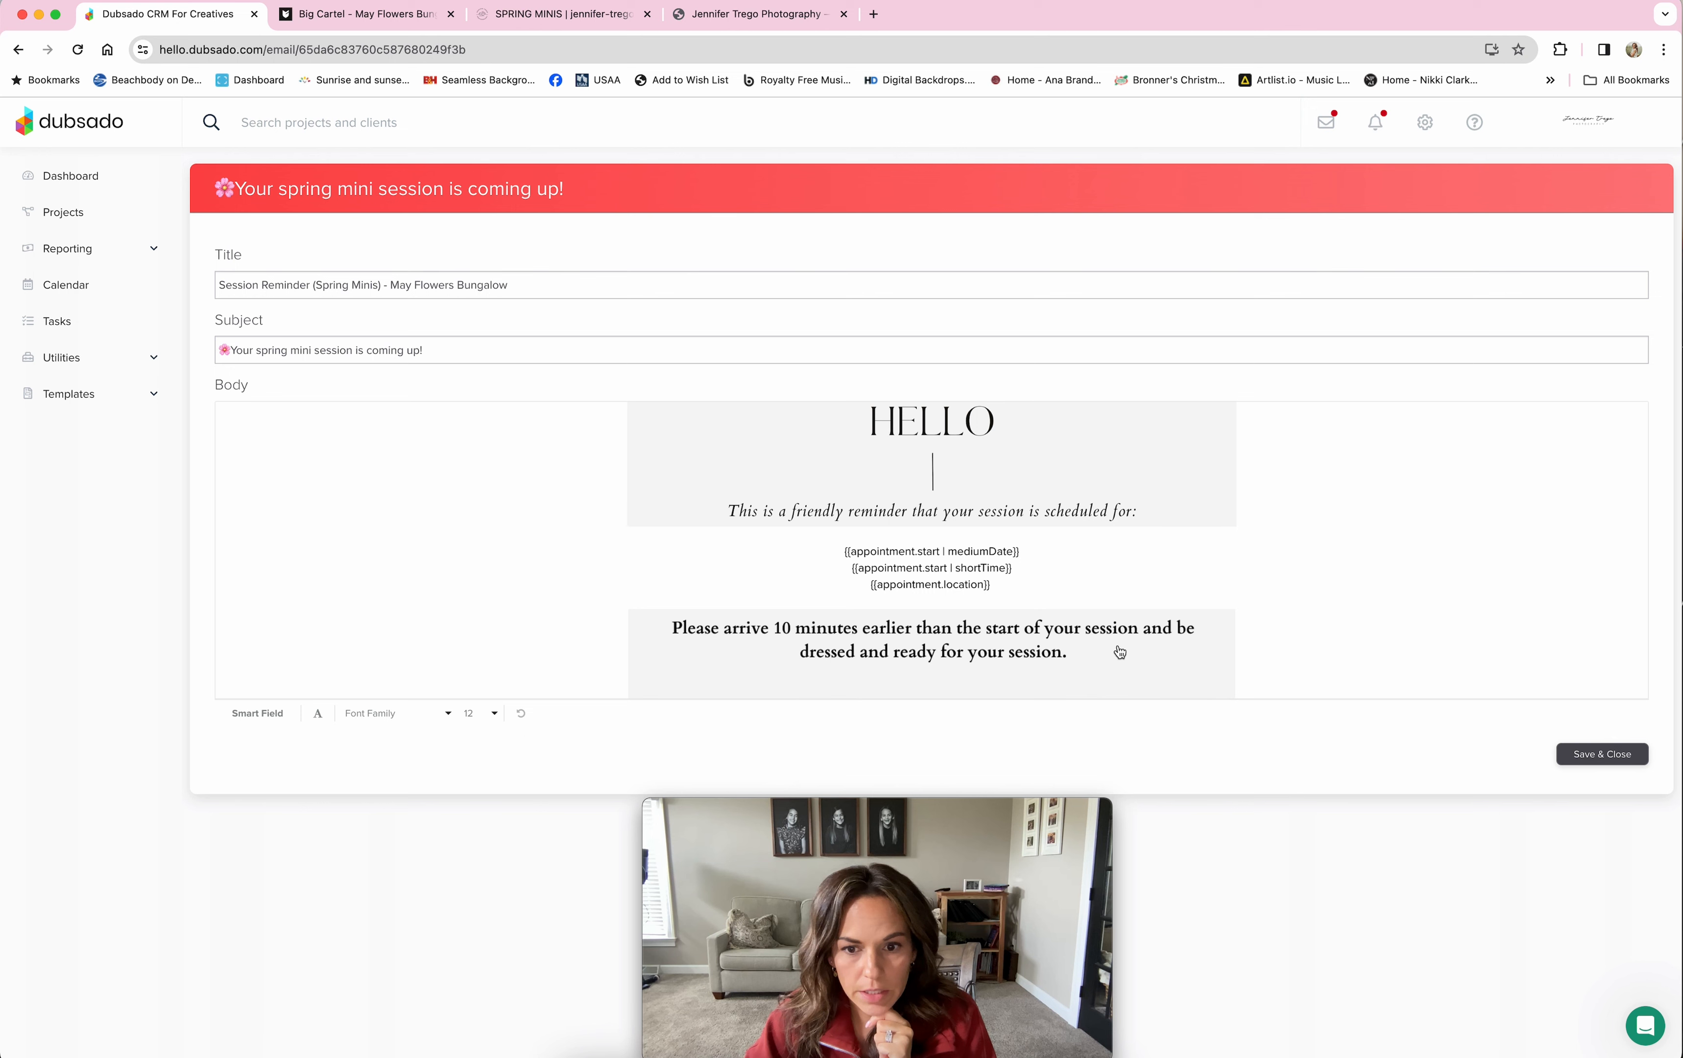
scroll(1187, 627, "down", 4)
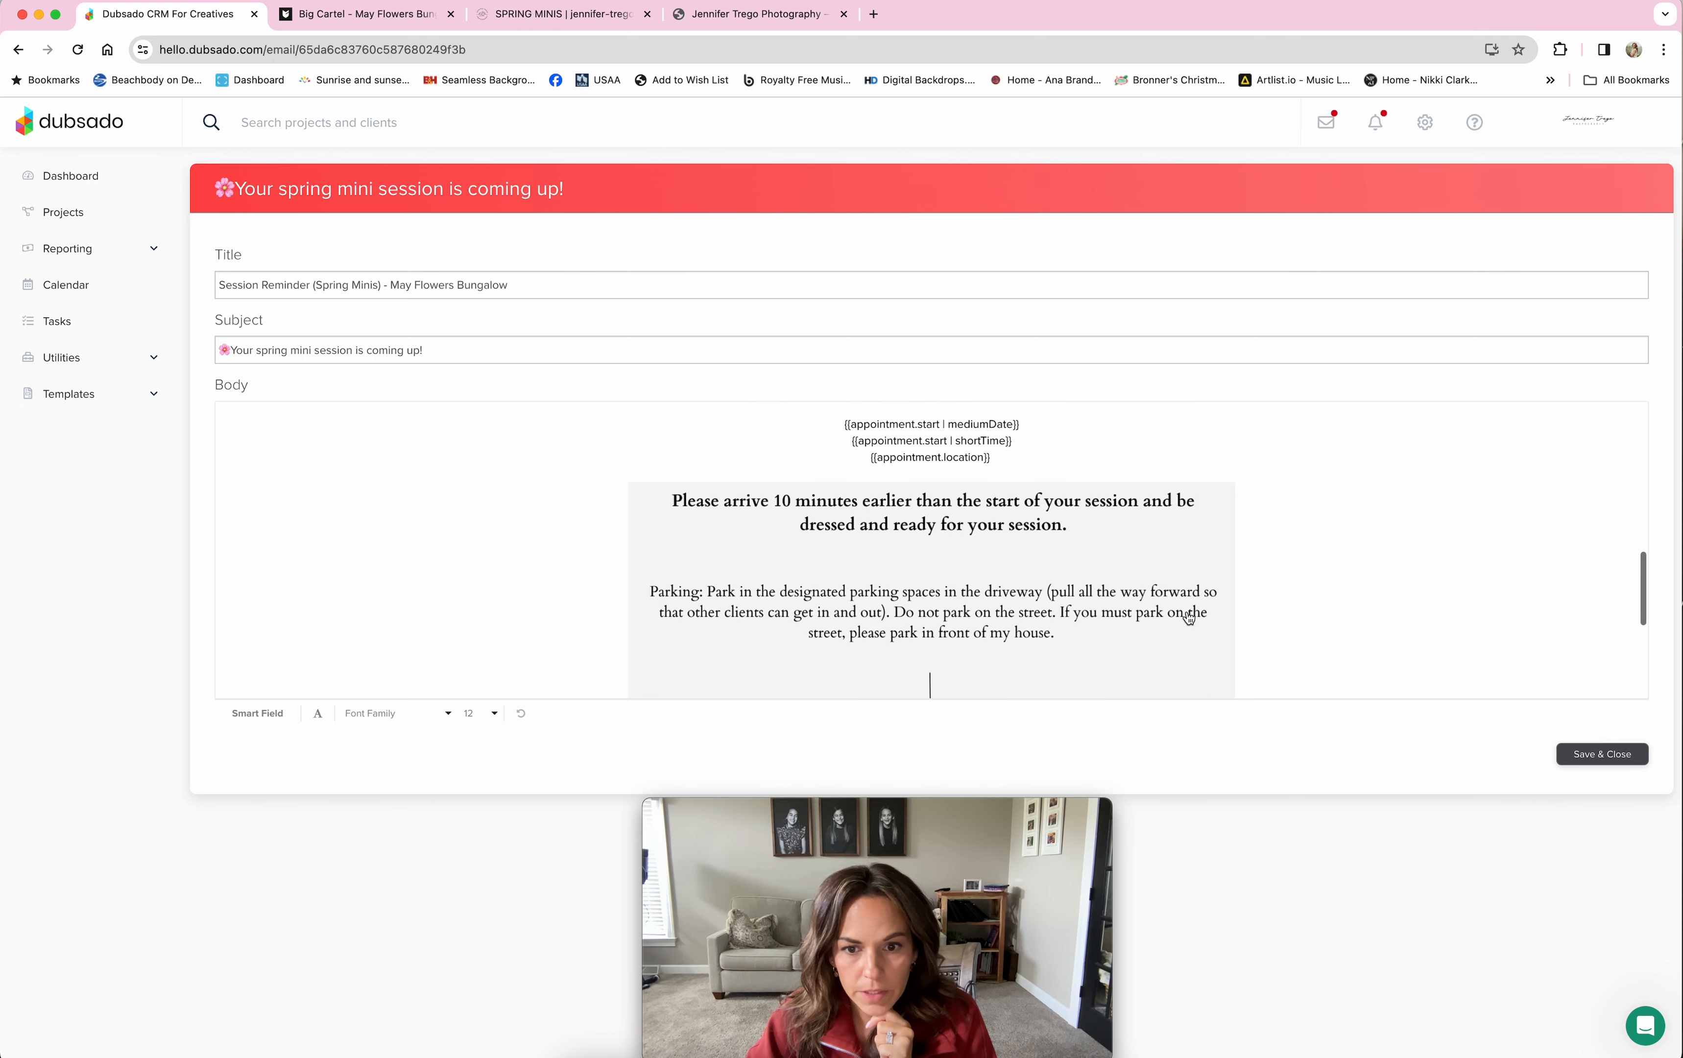
scroll(1188, 616, "down", 3)
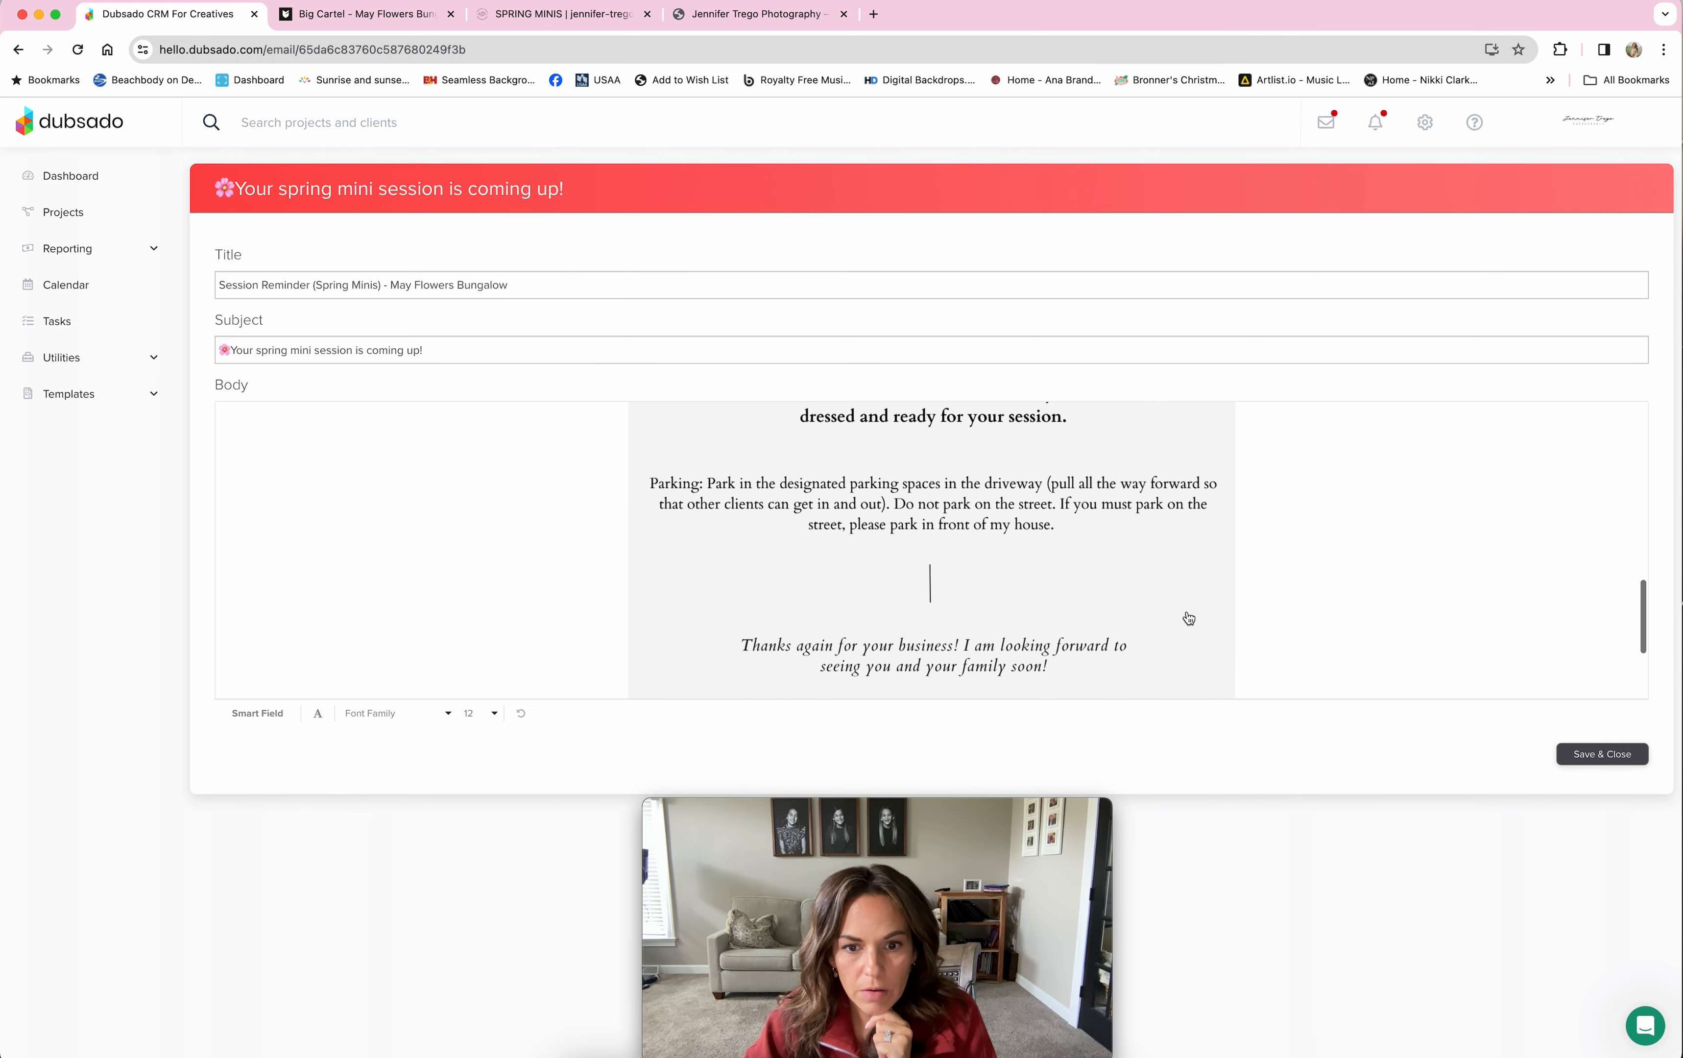
scroll(1189, 617, "up", 5)
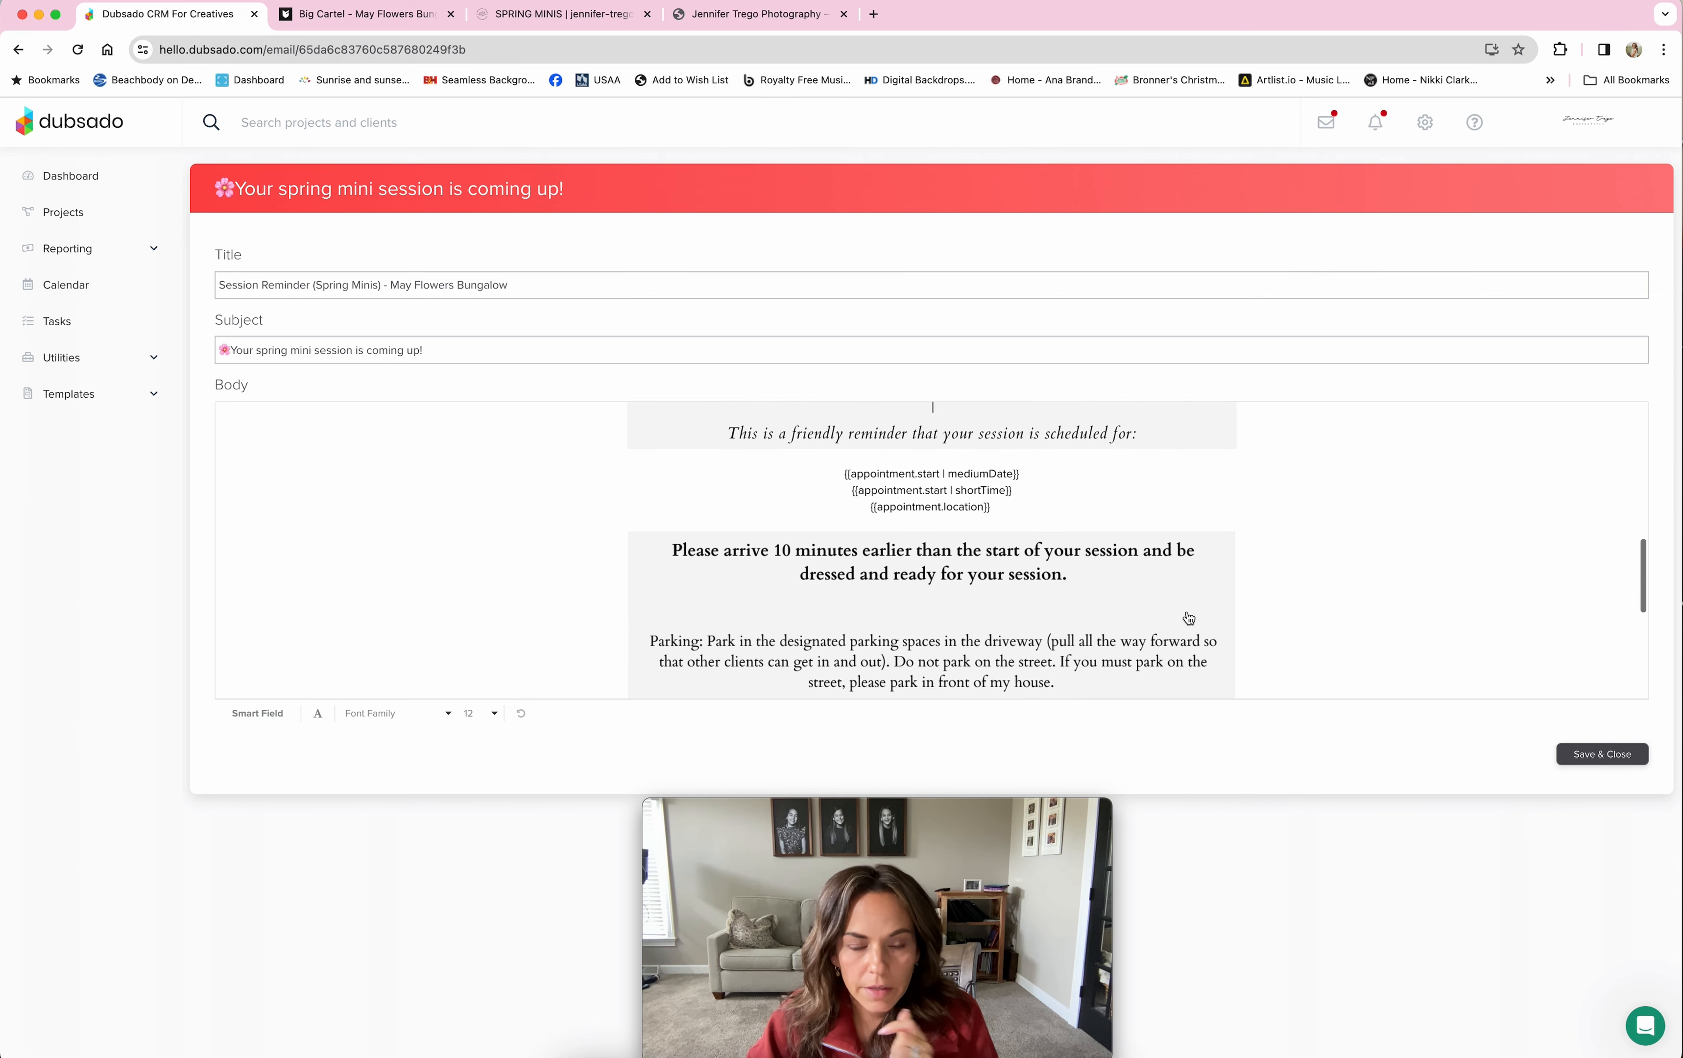
scroll(1189, 617, "up", 15)
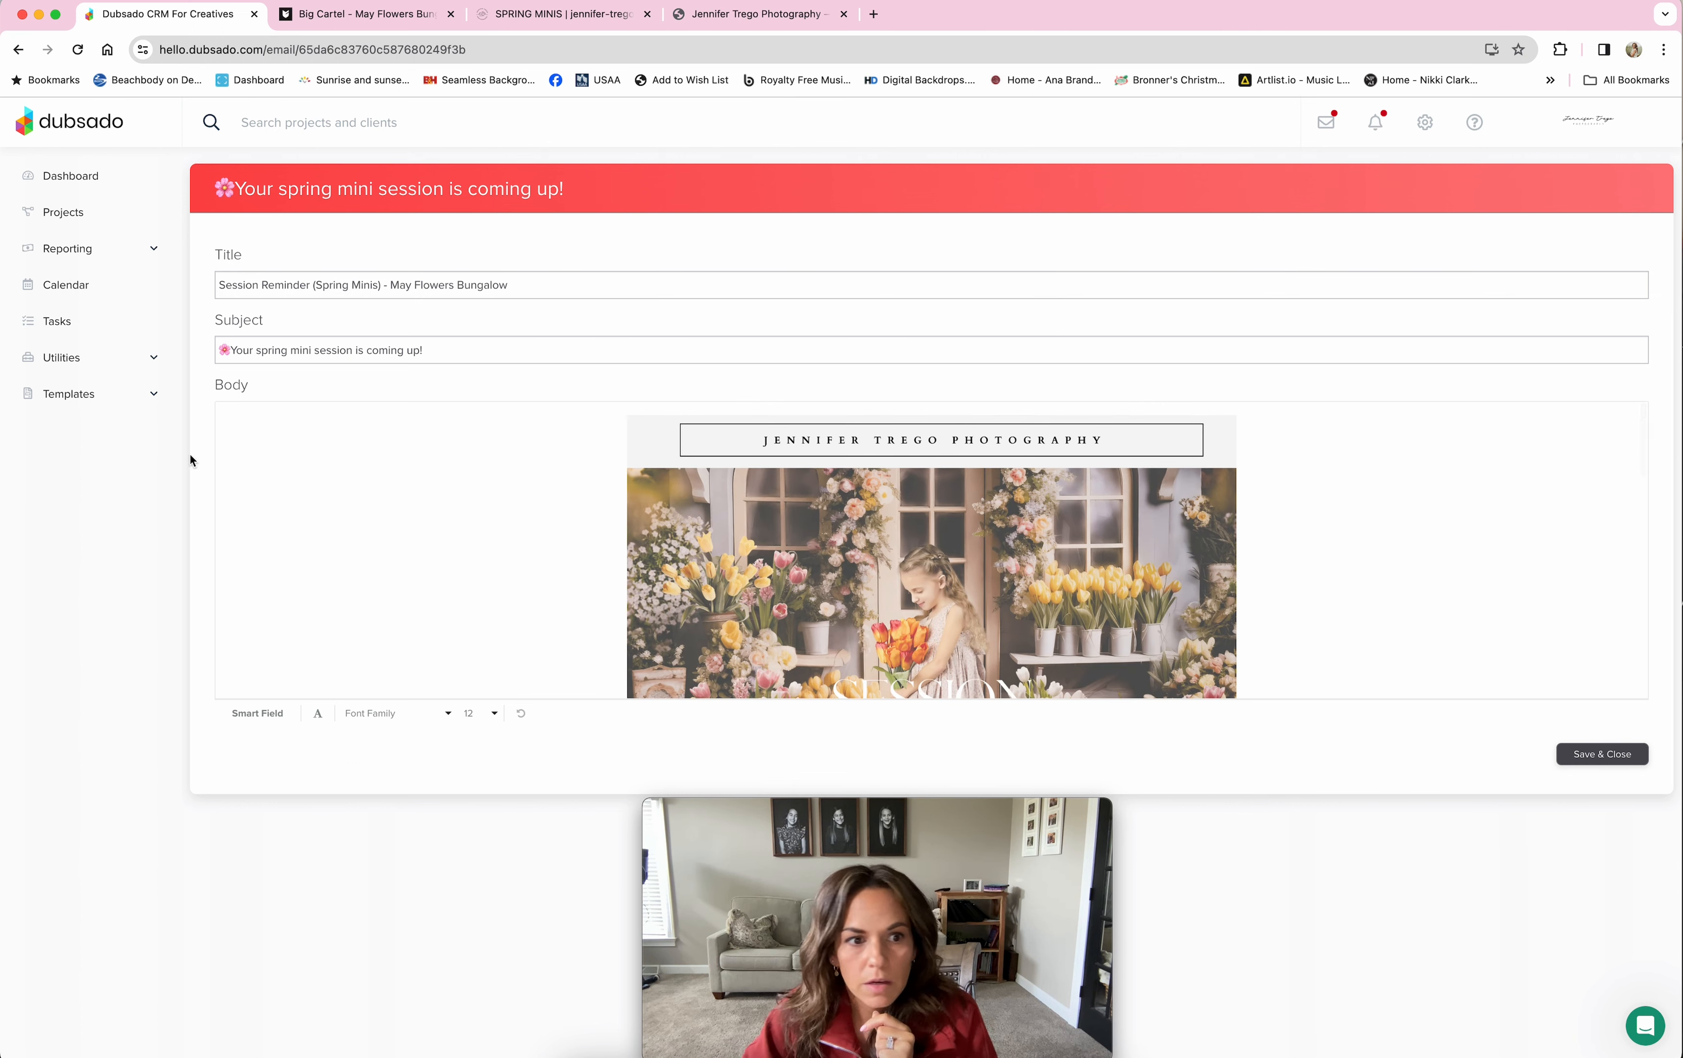
left_click(80, 397)
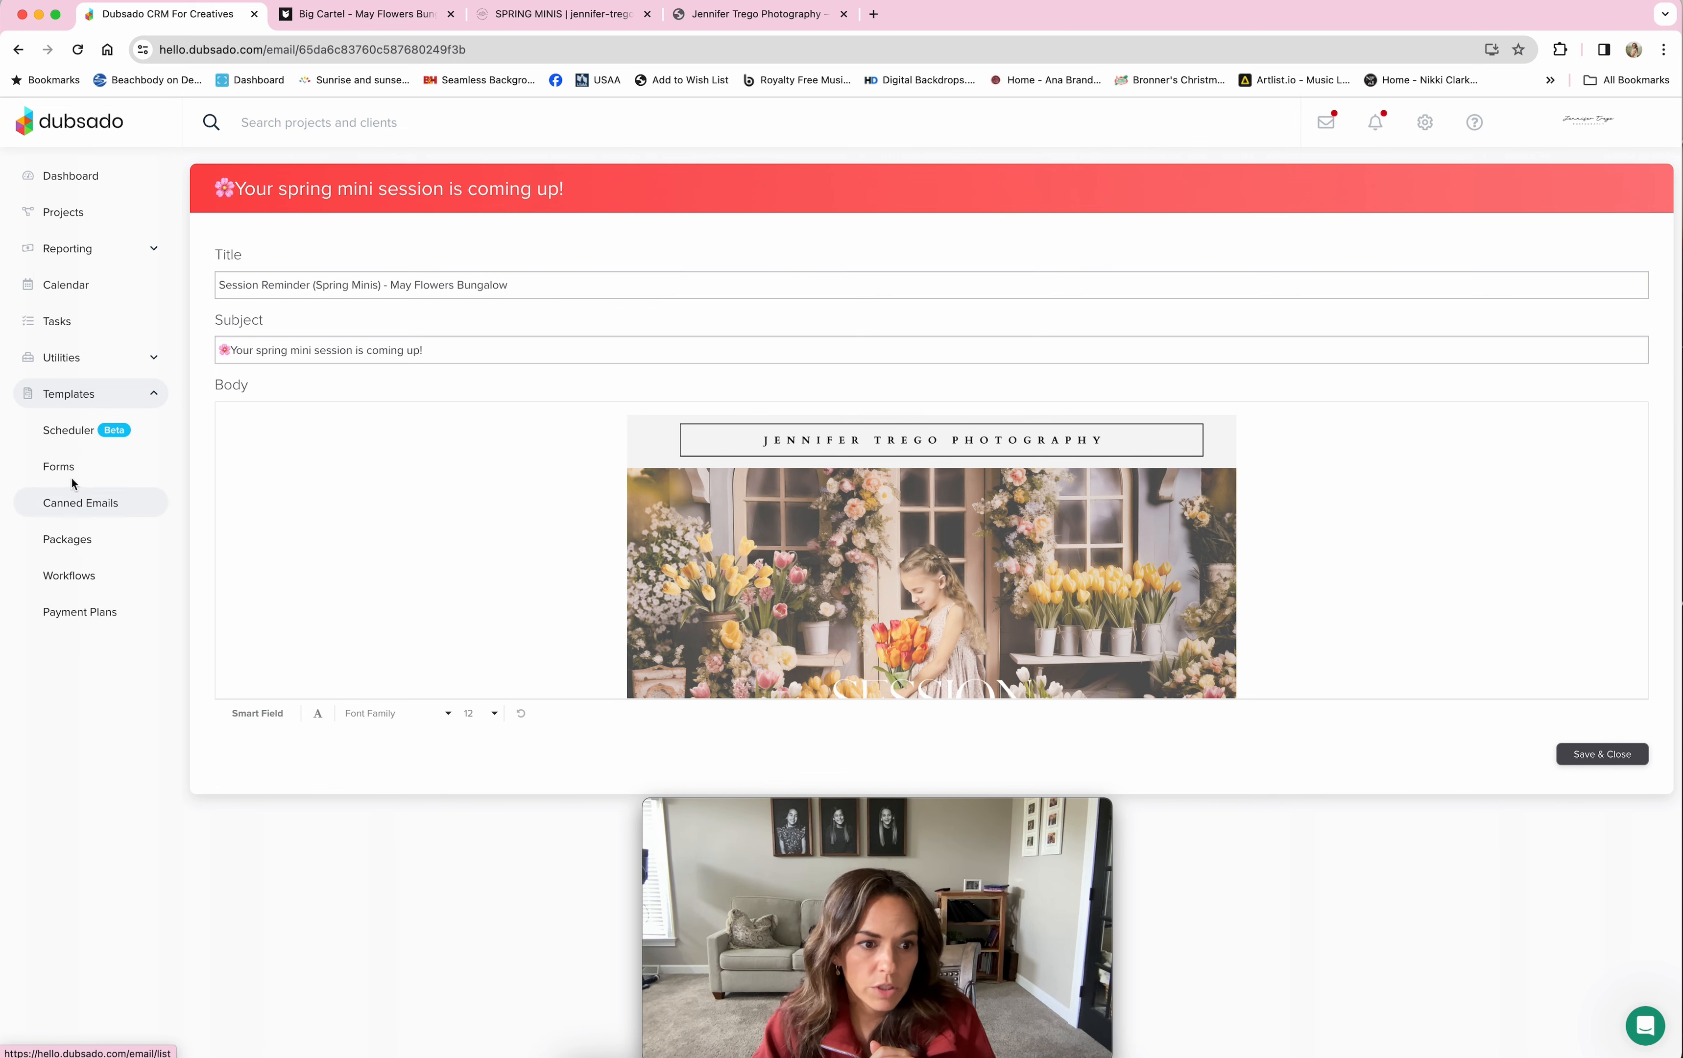
left_click(88, 576)
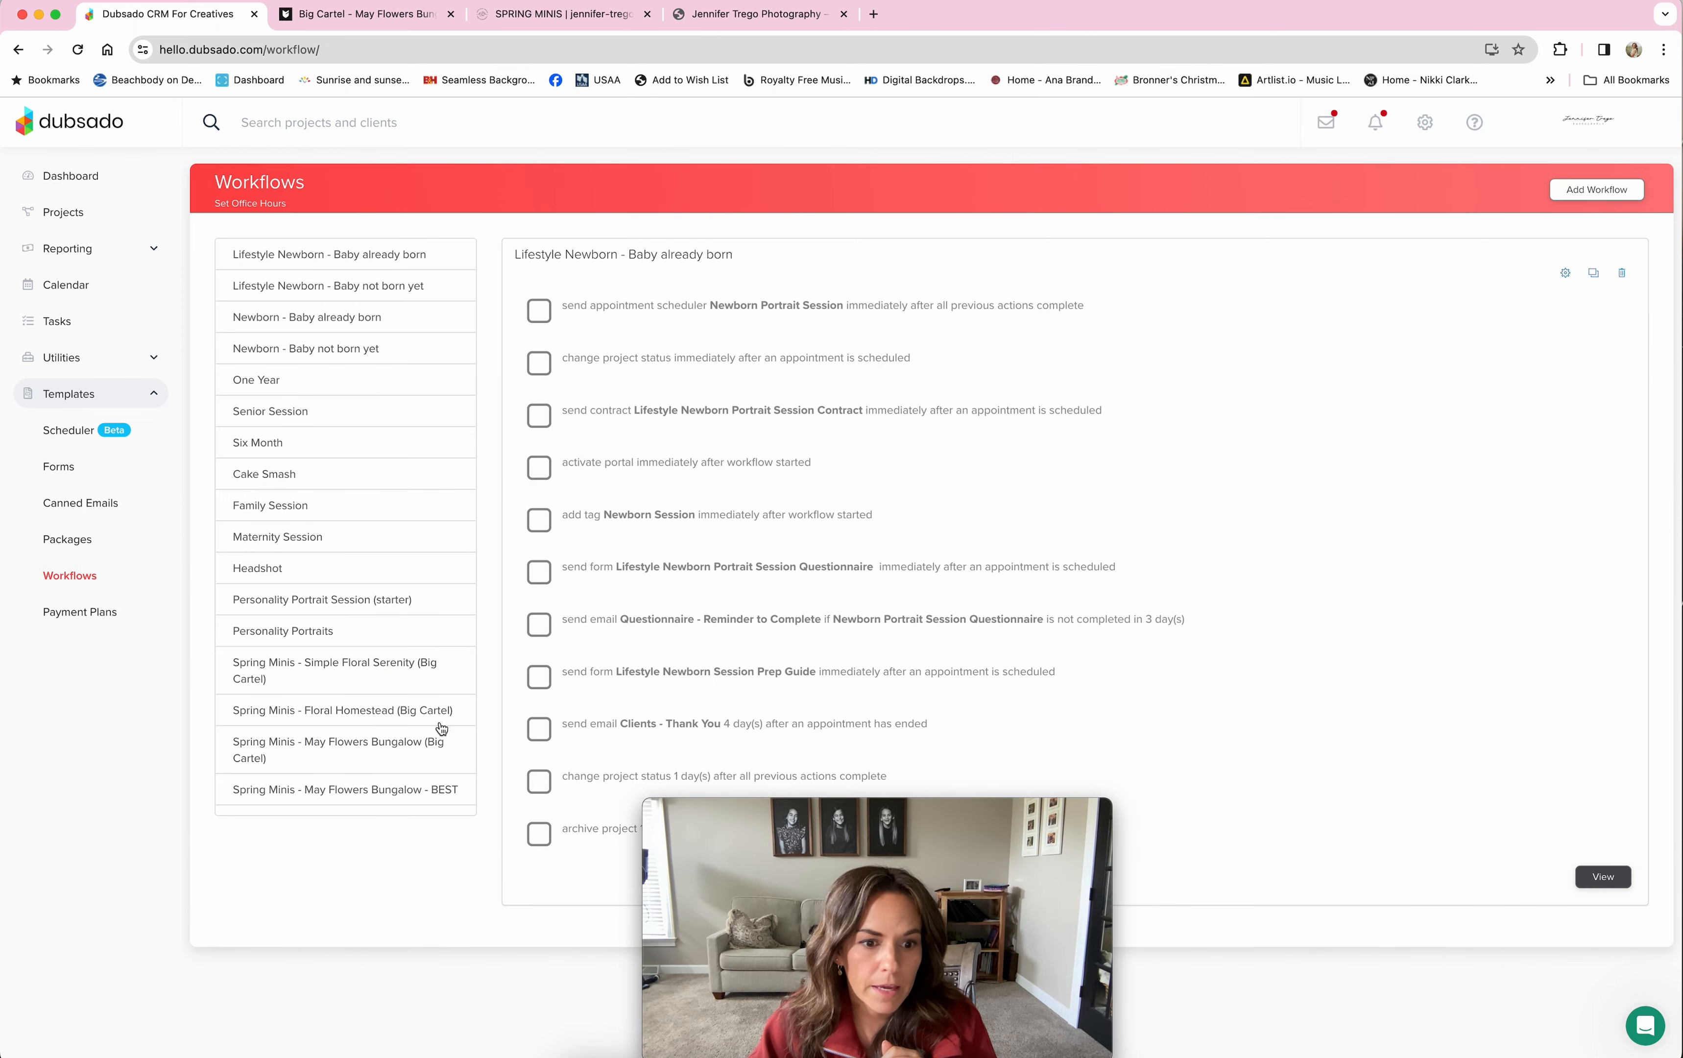
Step: Show the Spring Minis - May Flowers Bungalow (Big Cartel) workflow steps, then switch to Big Cartel
left_click(410, 751)
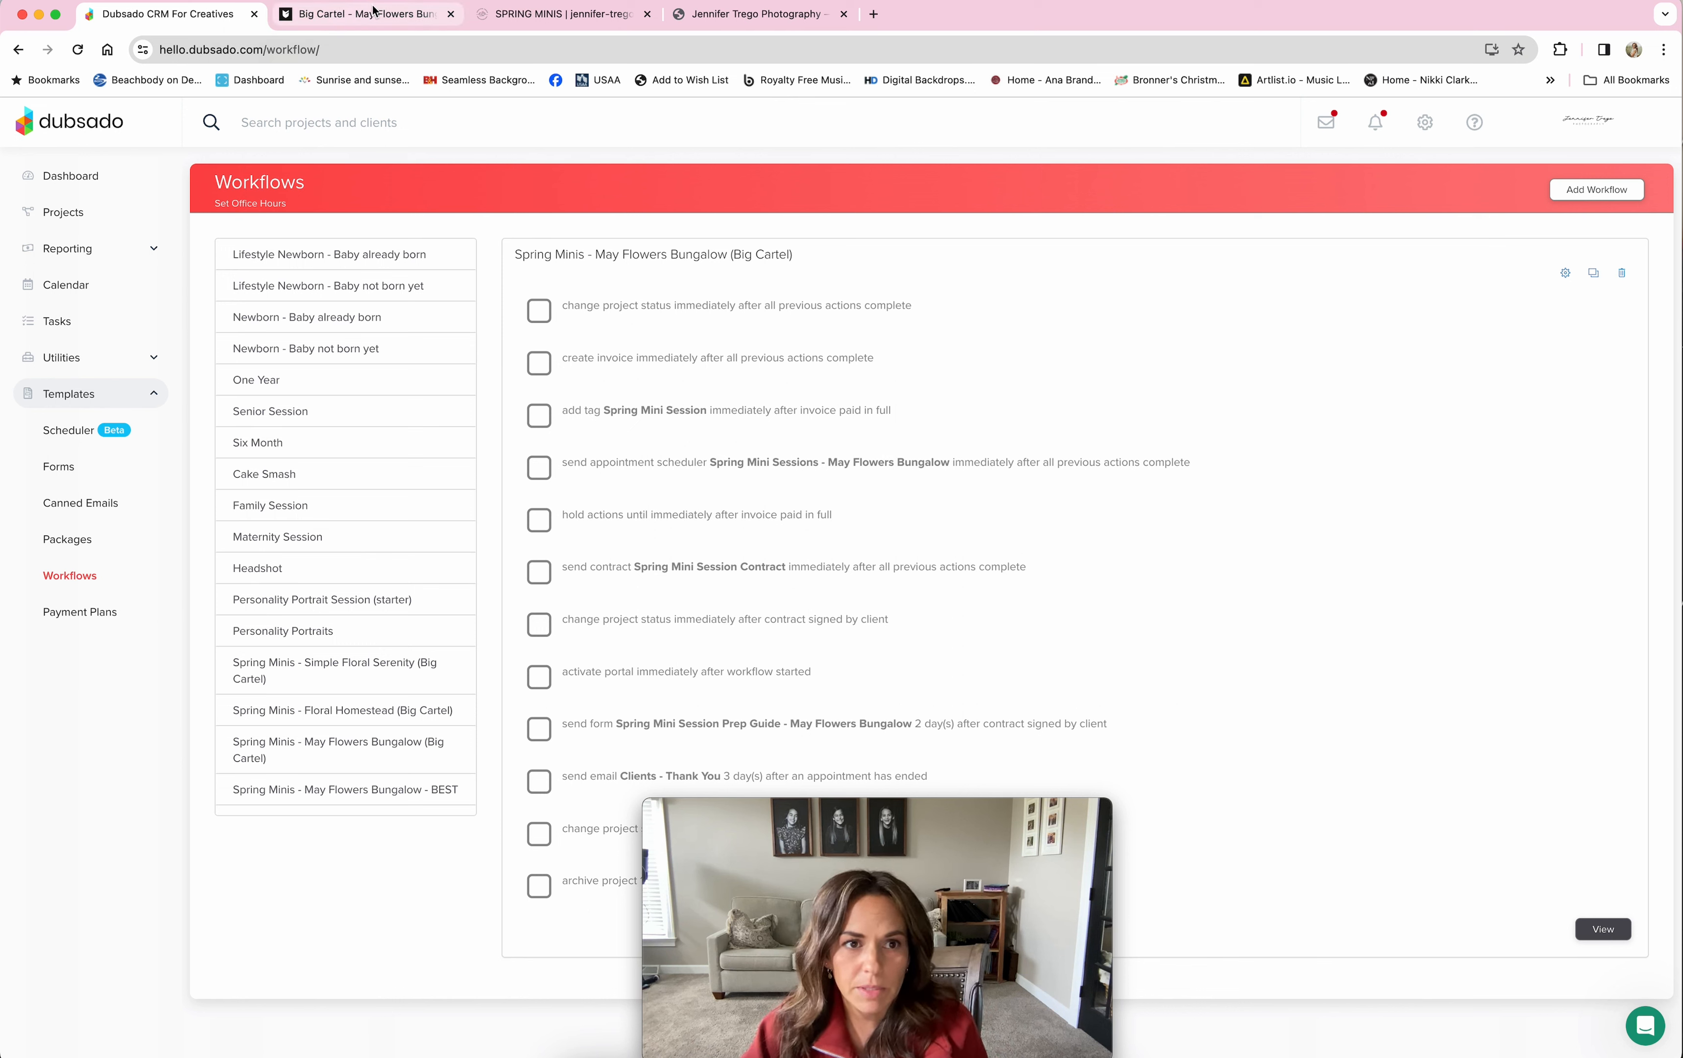
left_click(323, 16)
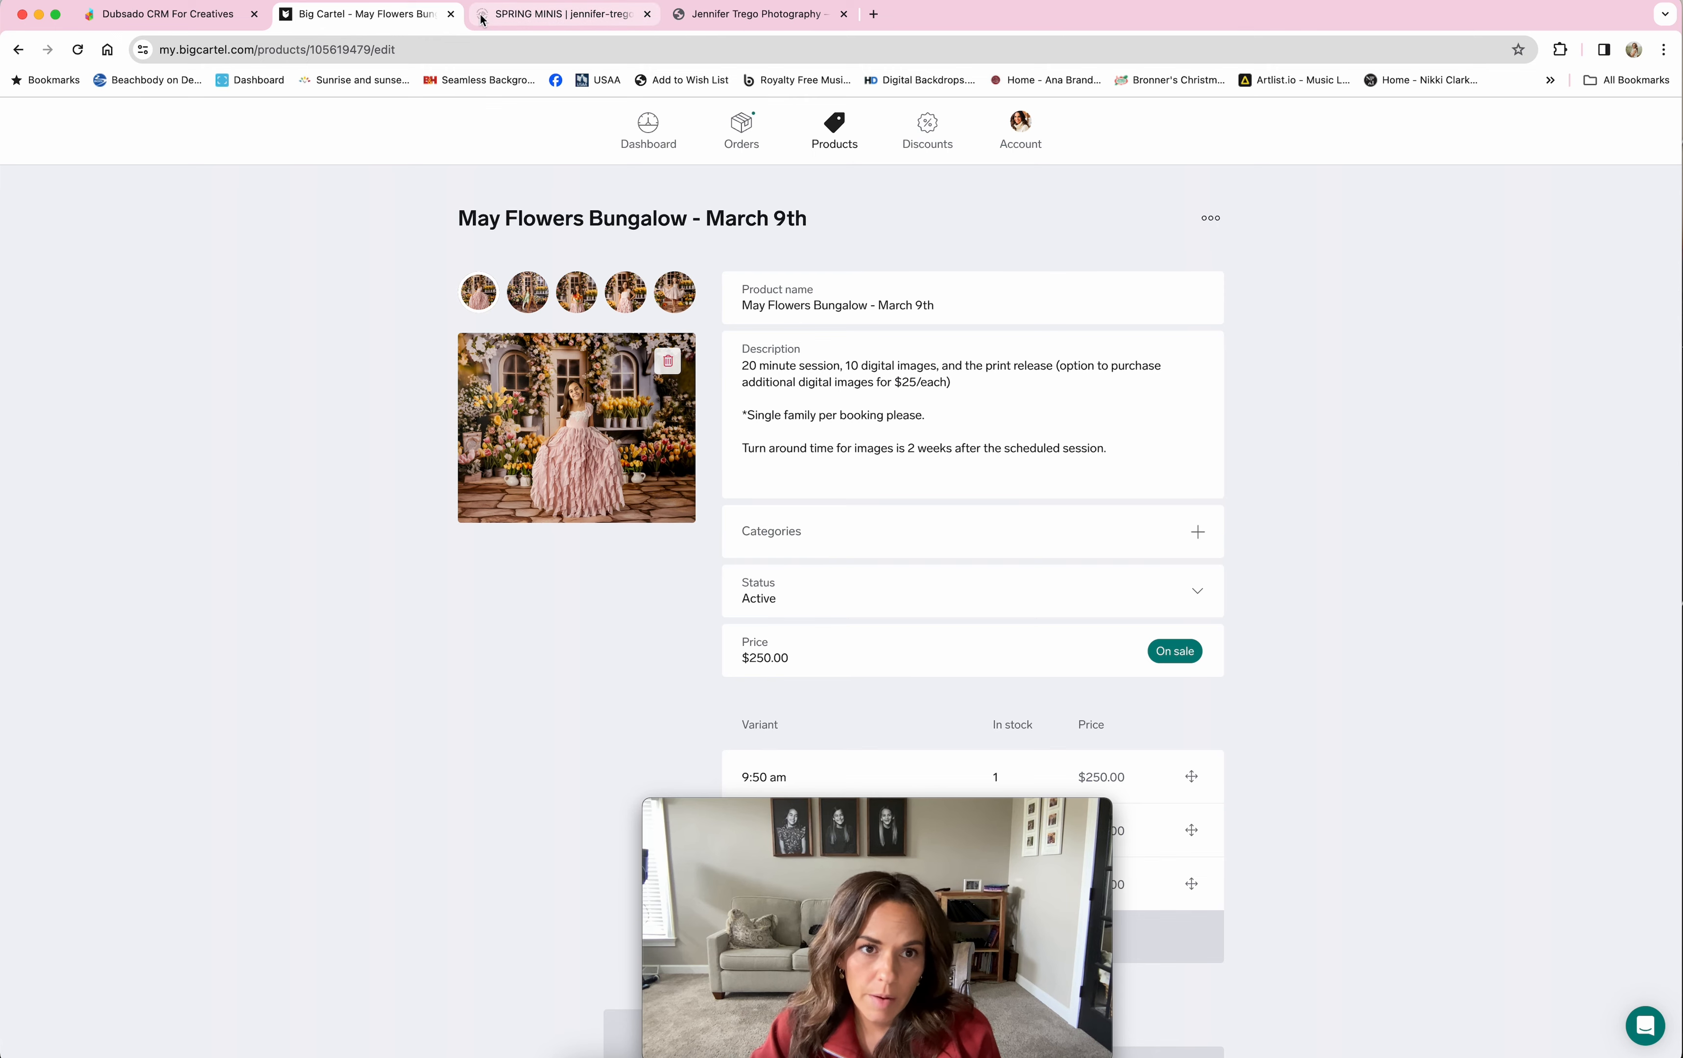
Step: After reviewing the $250 May Flowers Bungalow - March 9th listing, switch to the Spring Minis page
left_click(556, 18)
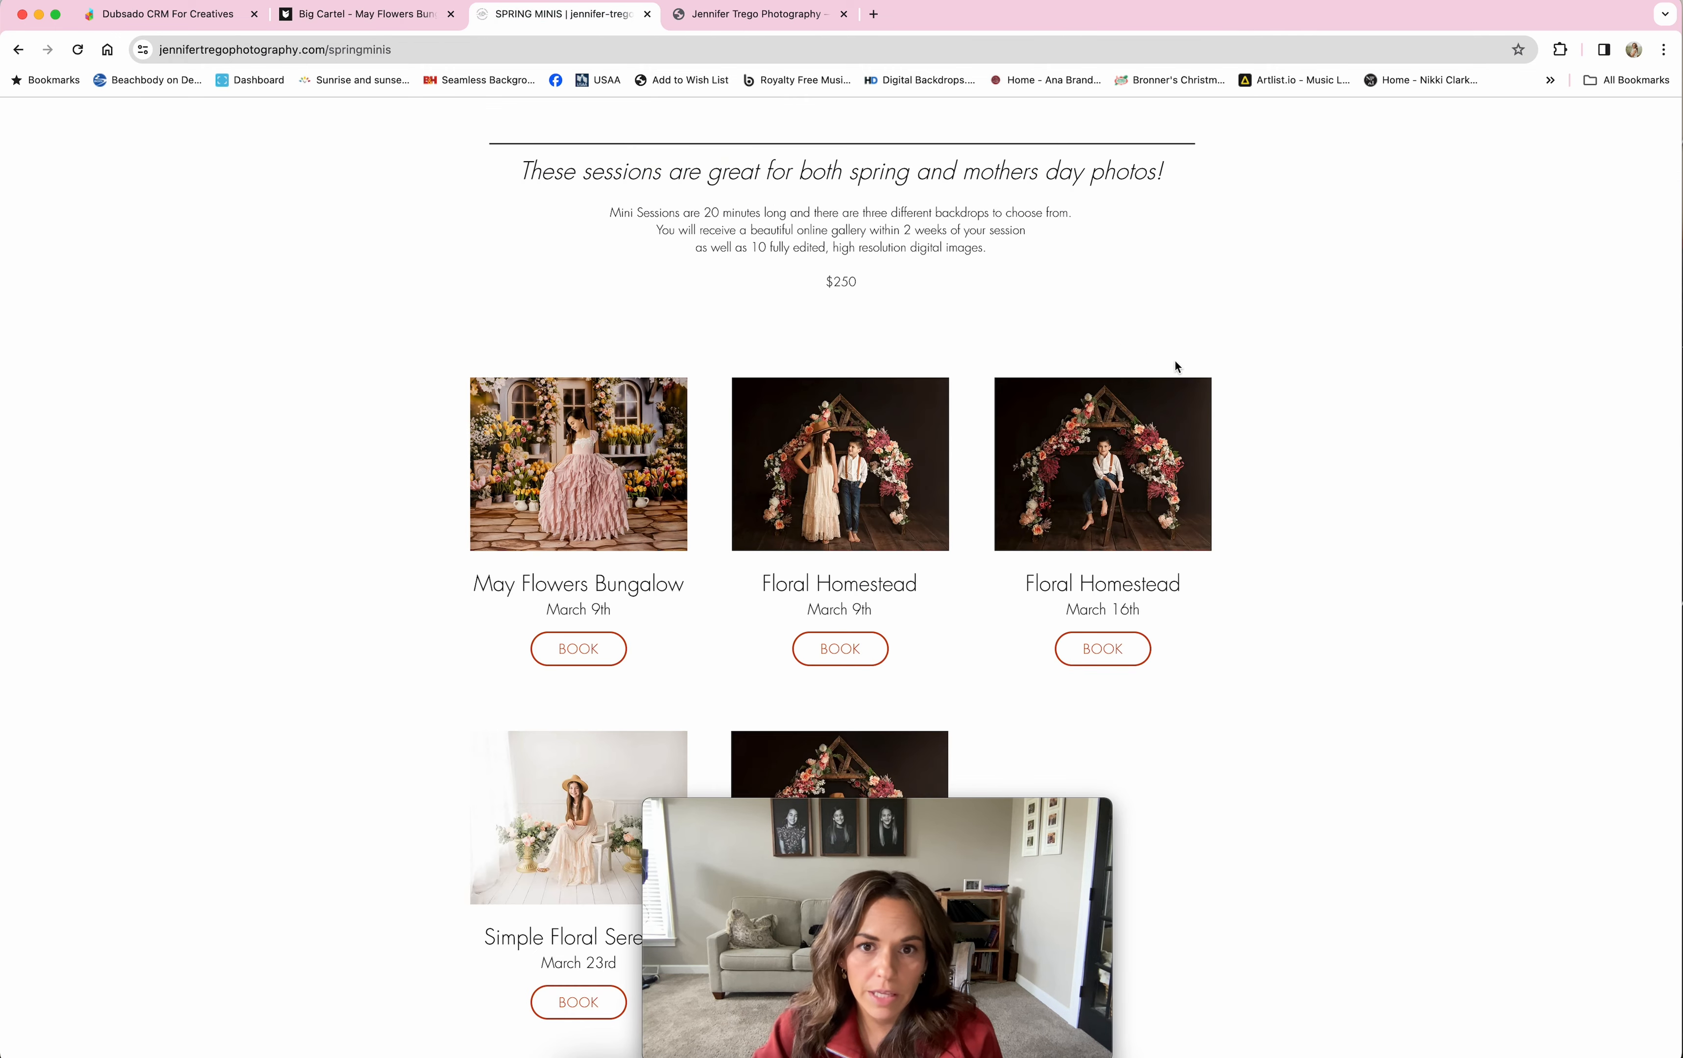
Step: View the May Flowers Bungalow - March 9th storefront product page, then close it
scroll(1175, 365, "up", 10)
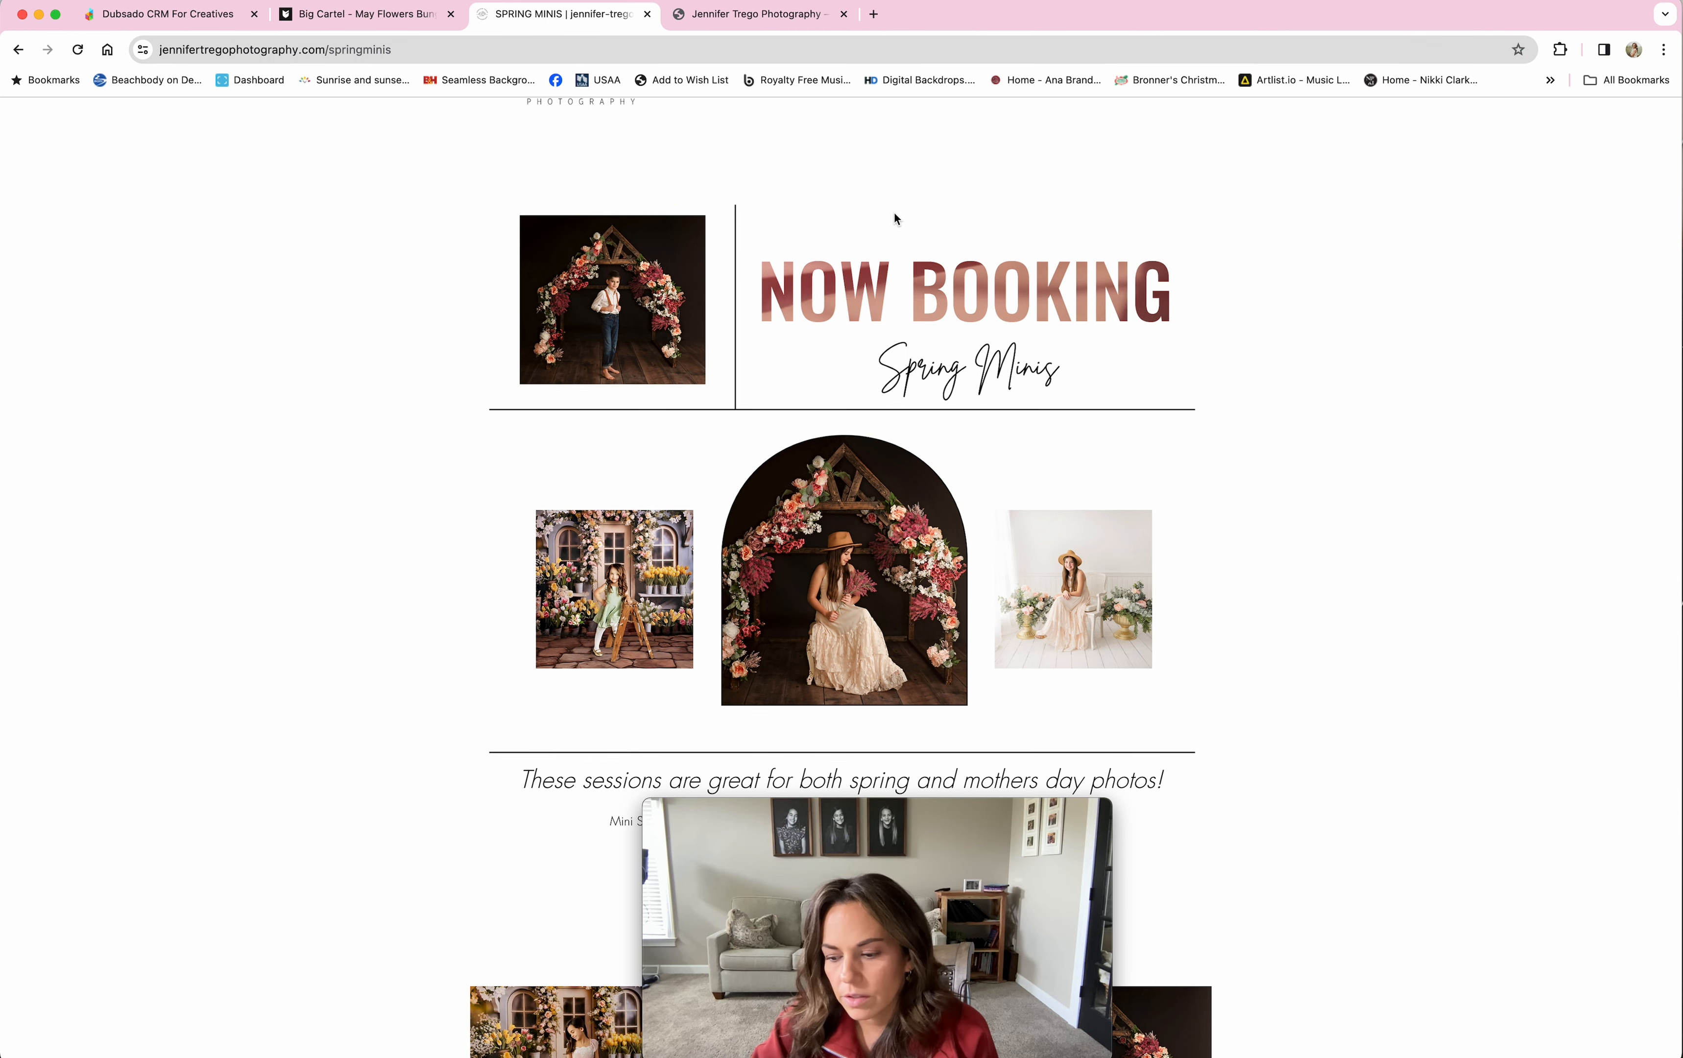
left_click(714, 16)
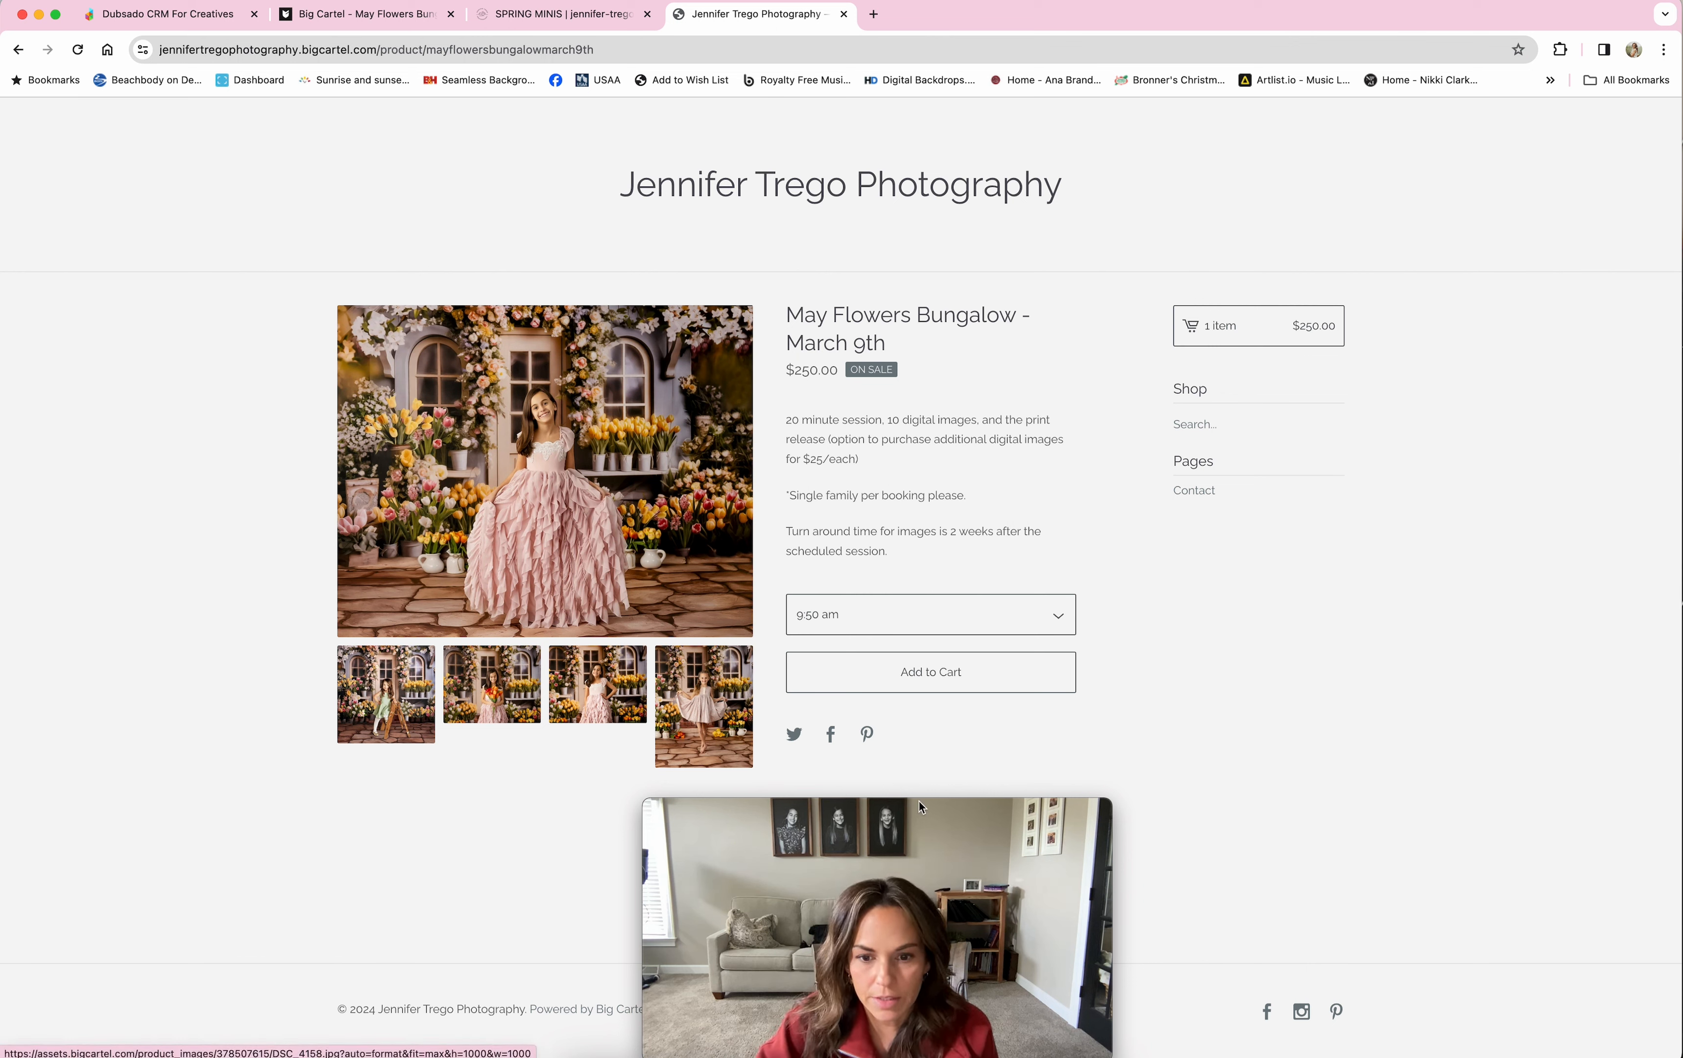
left_click_drag(944, 810, 387, 812)
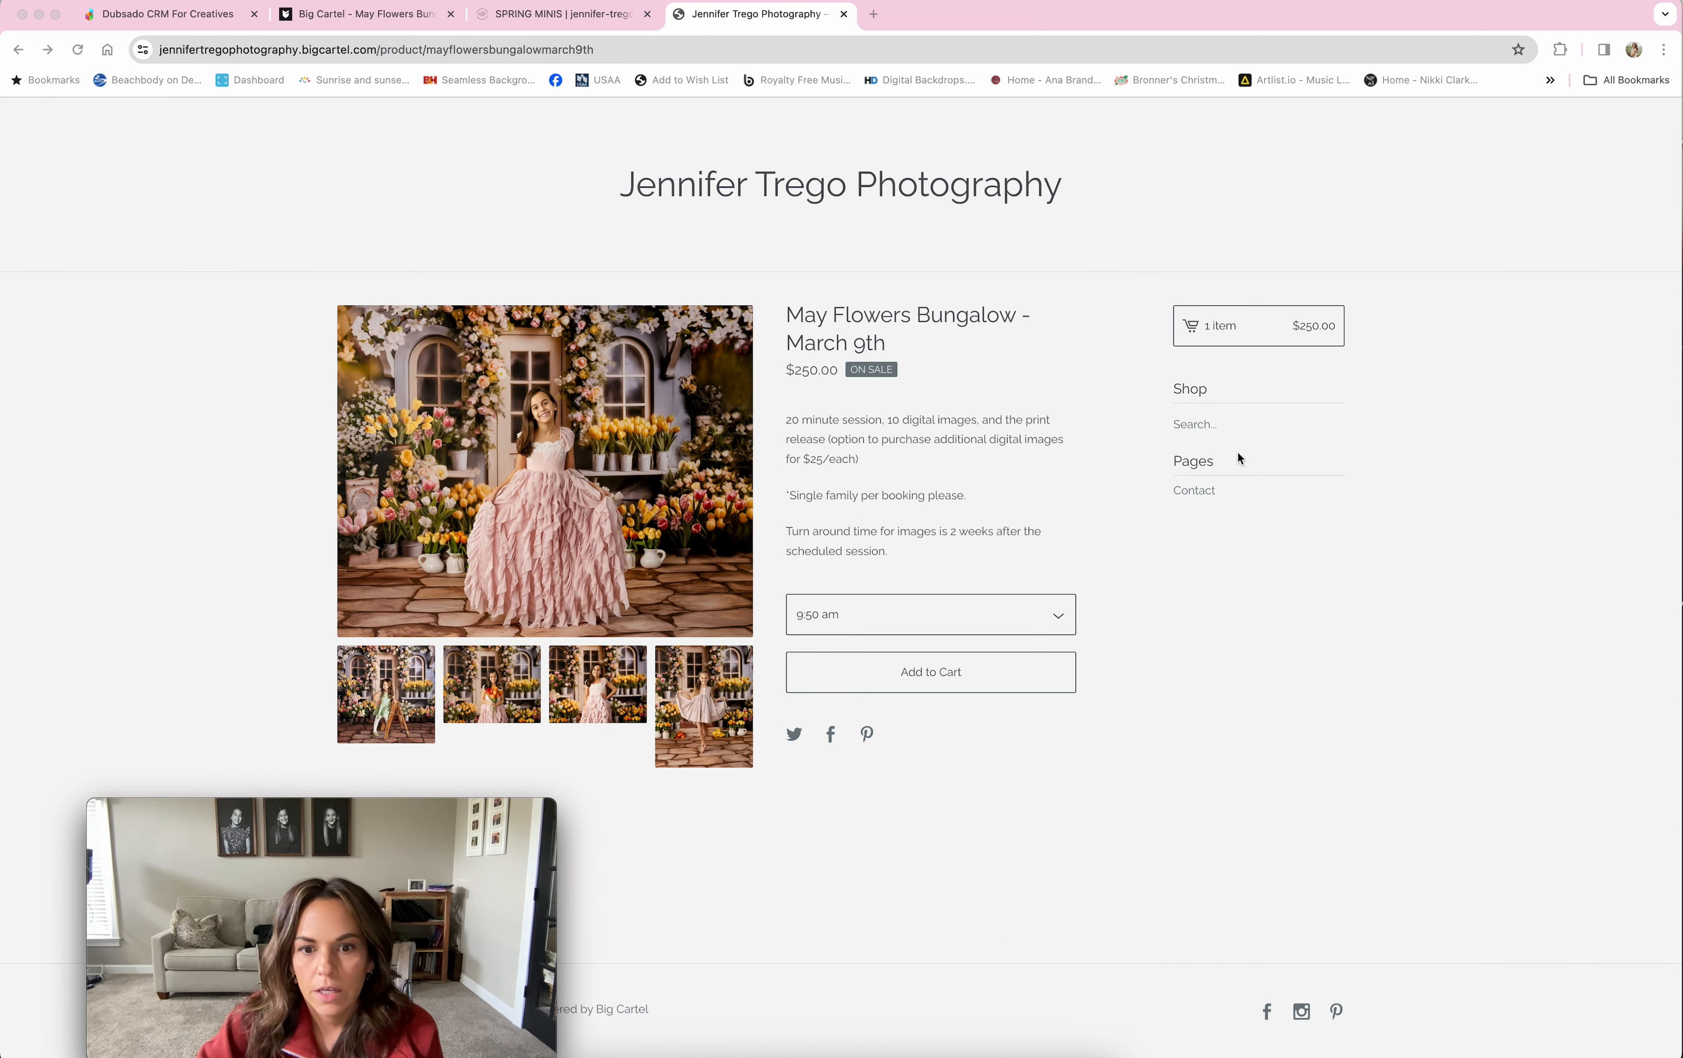
left_click(843, 14)
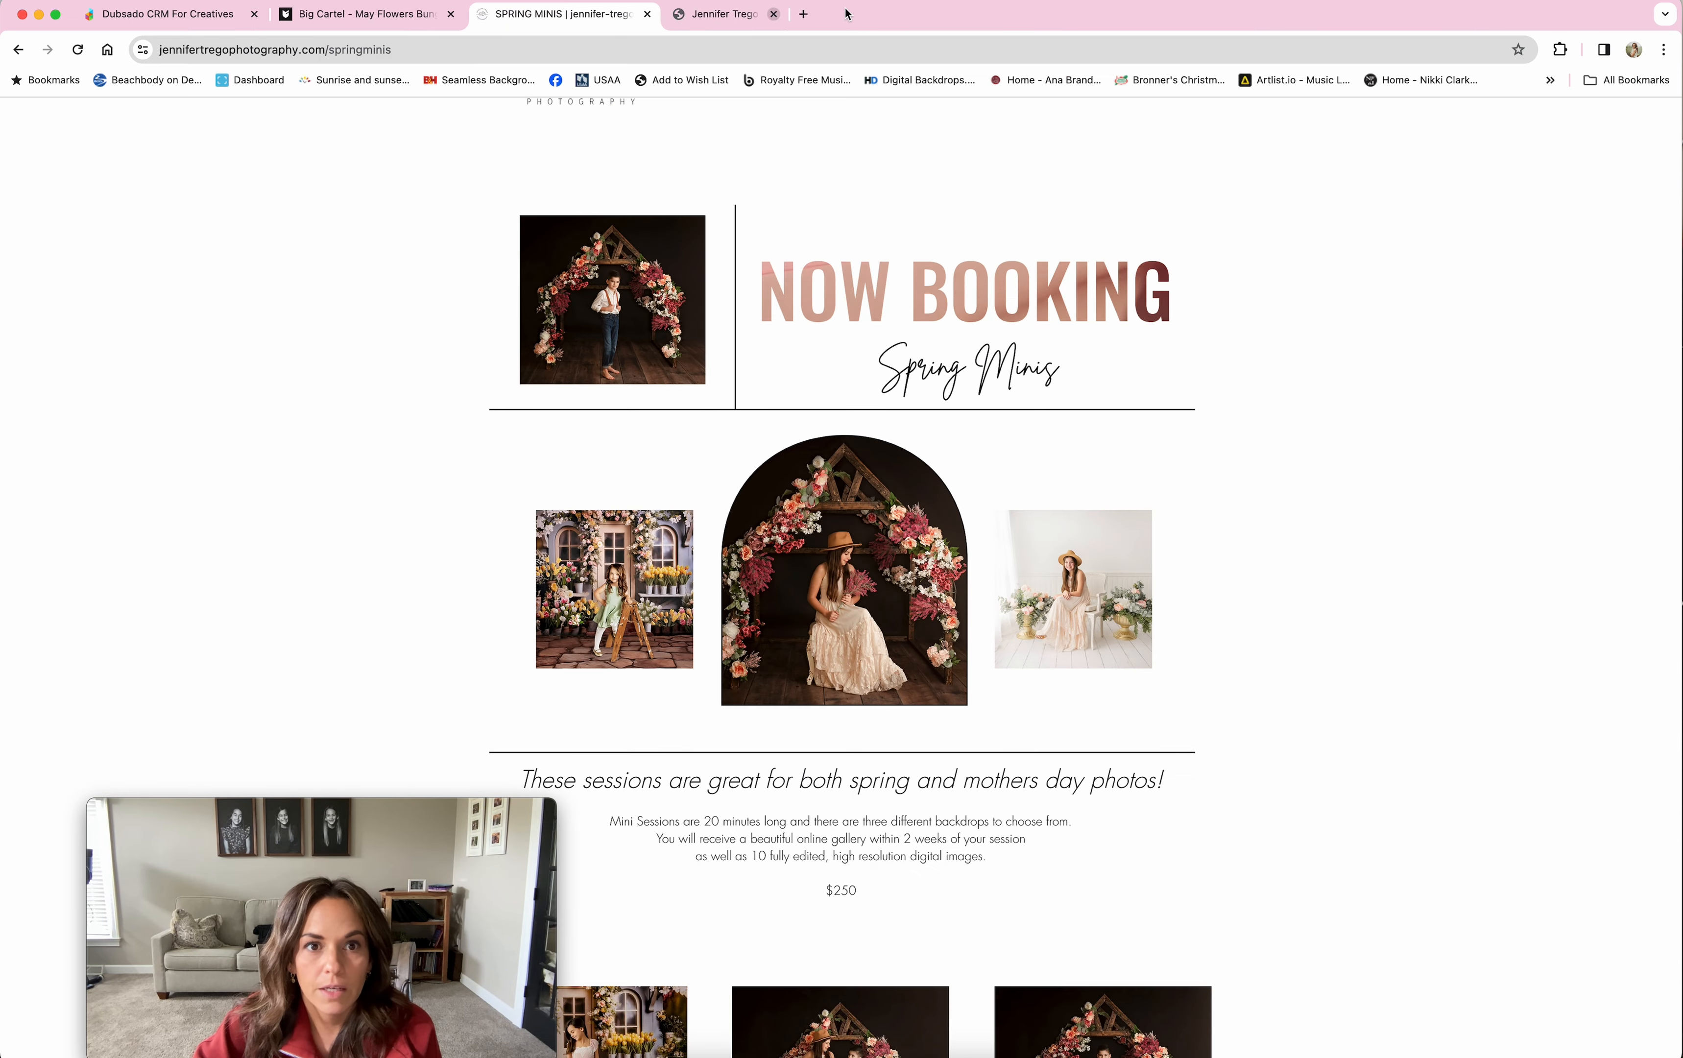
Step: Return to Dubsado to see the twelve steps of the May Flowers Bungalow (Big Cartel) workflow
left_click(180, 16)
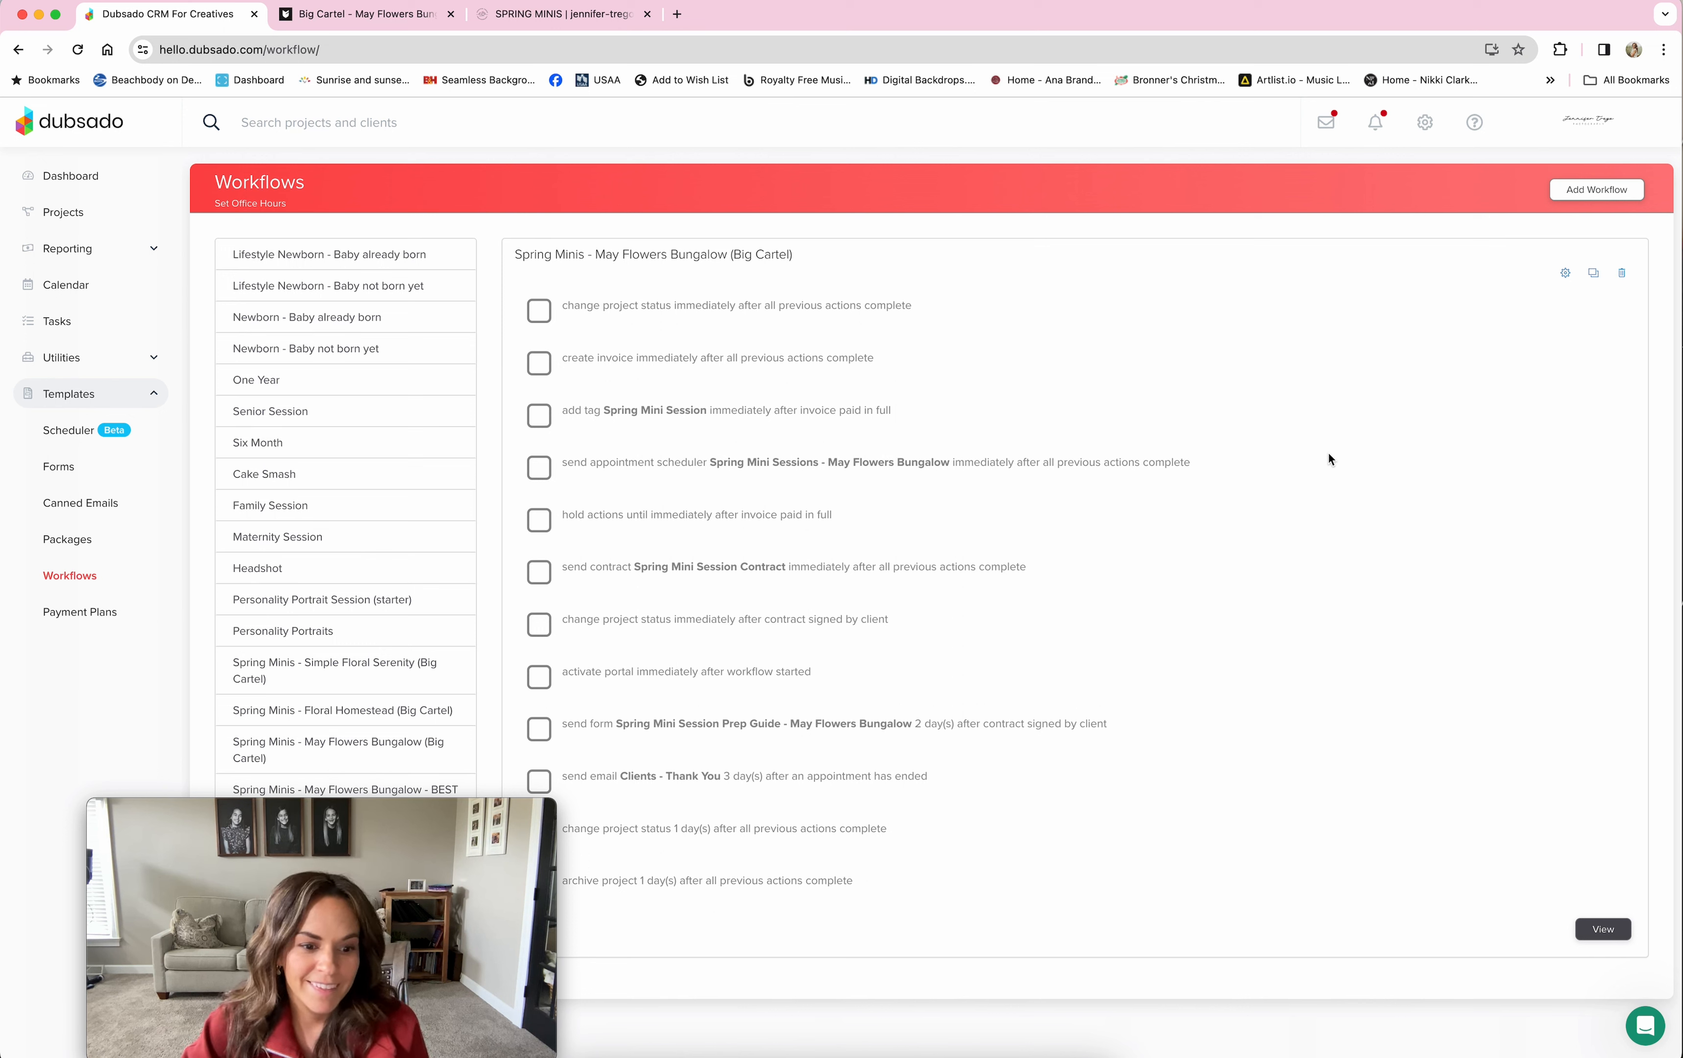
mouse_move(394, 823)
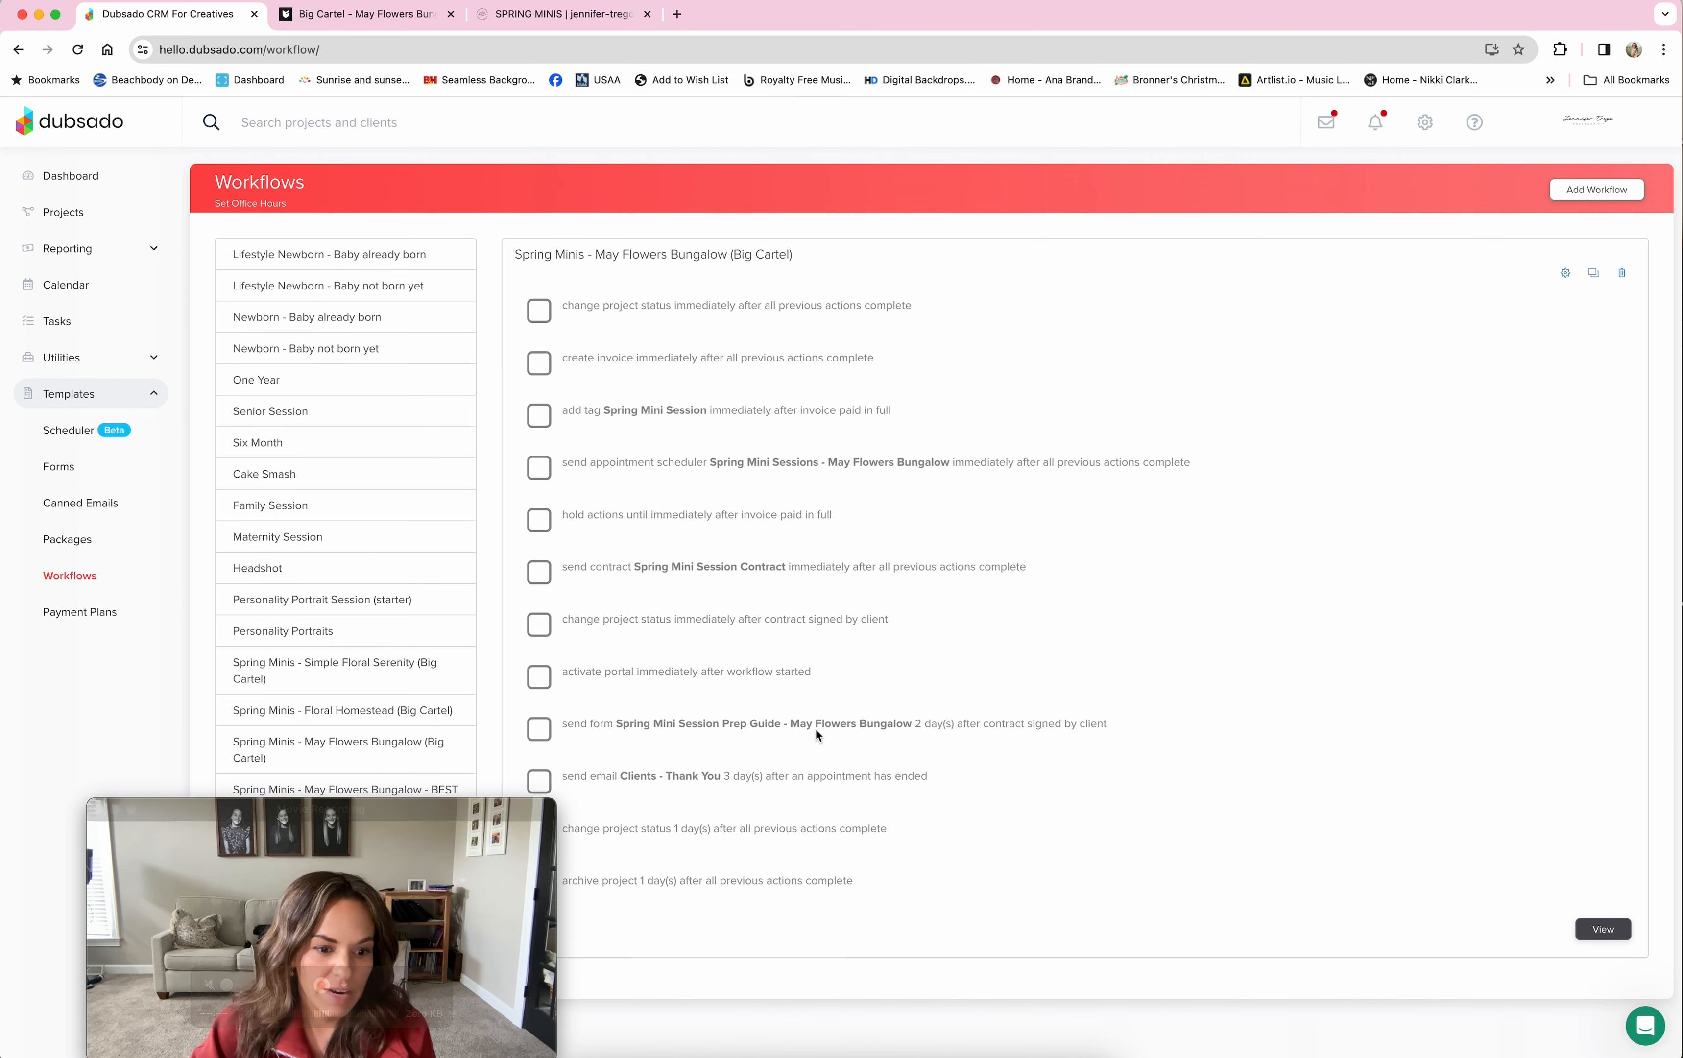